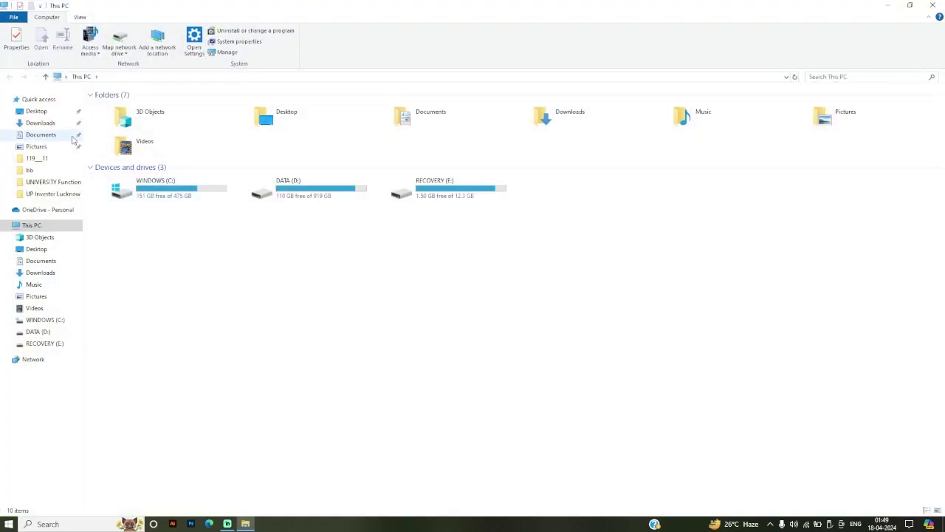
Step: Show the Downloads folder from Quick access to list its recent files
click(41, 123)
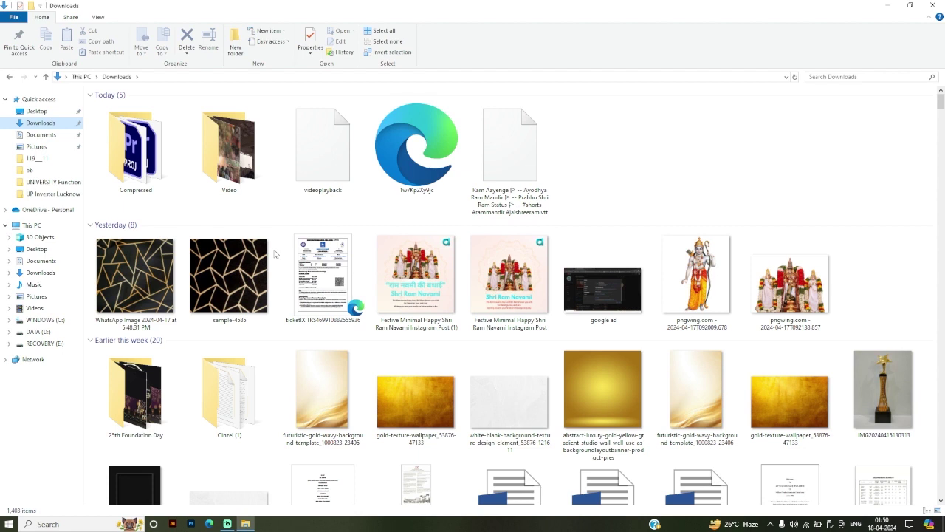
Step: Open the 25th Foundation Day folder as extra large icons and select imperial_lawn.jpg
double_click(144, 414)
right_click(377, 321)
mouse_move(432, 328)
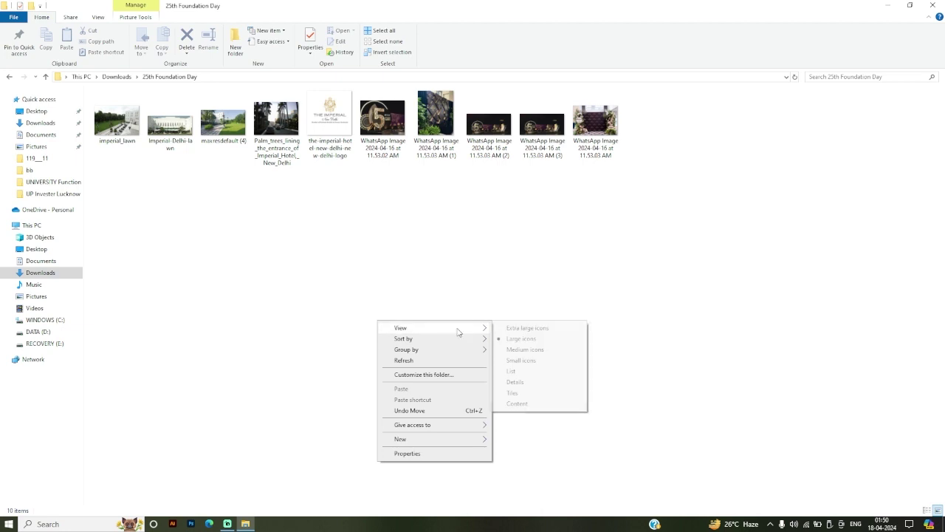
click(526, 329)
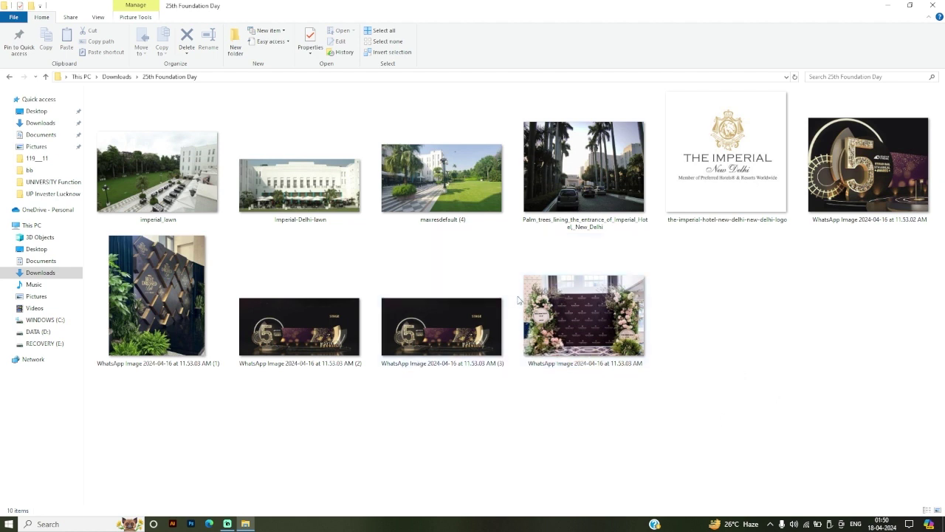
click(156, 173)
key(super+shift+s)
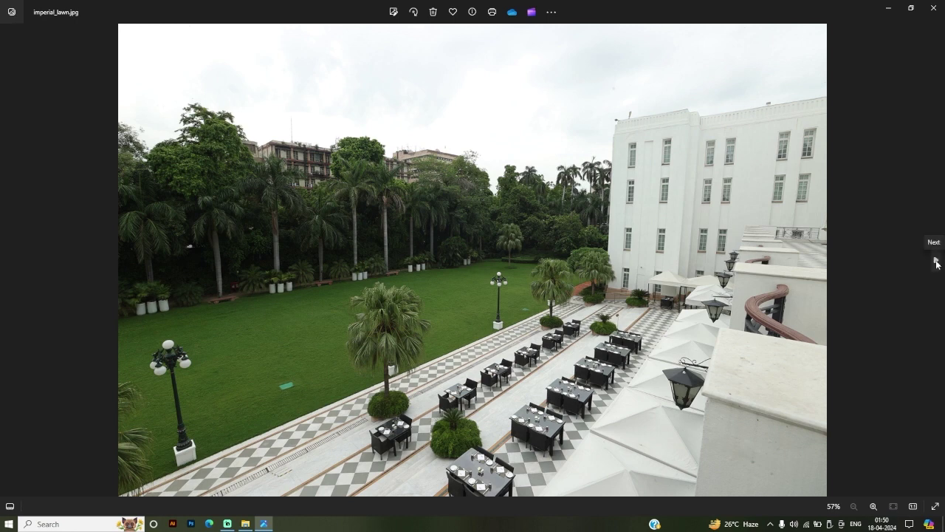
click(933, 8)
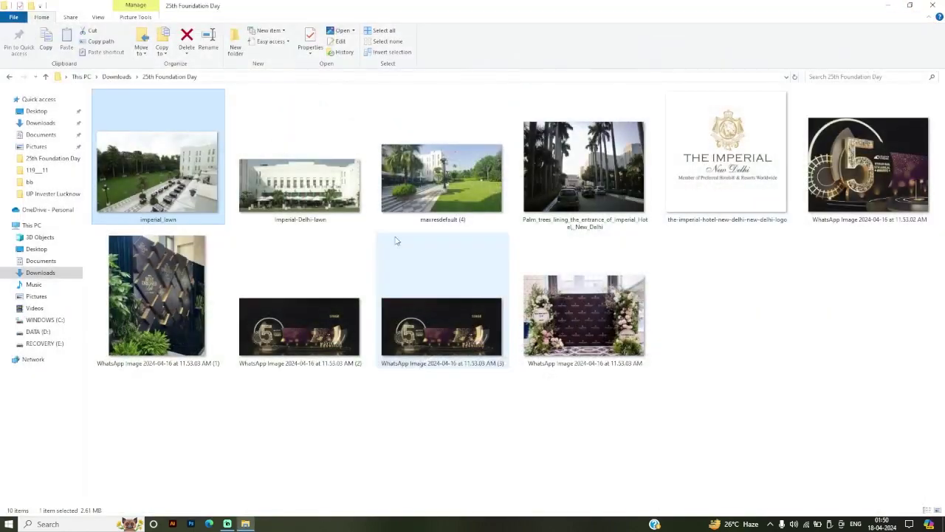
click(309, 193)
double_click(308, 194)
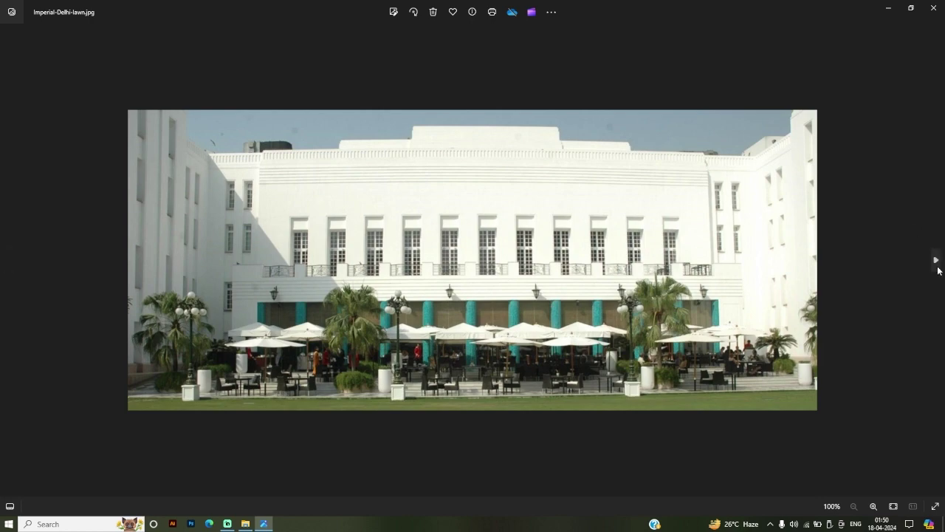
click(937, 262)
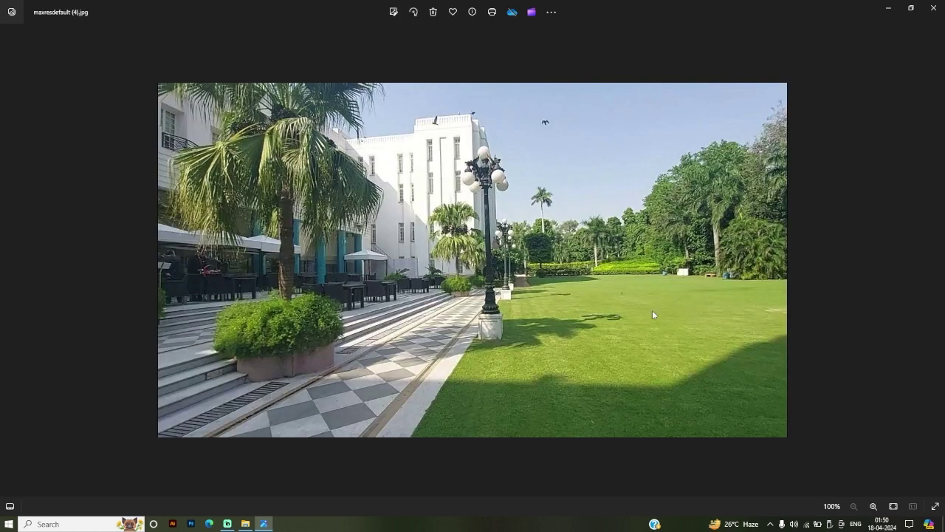
scroll(696, 282, up, 2)
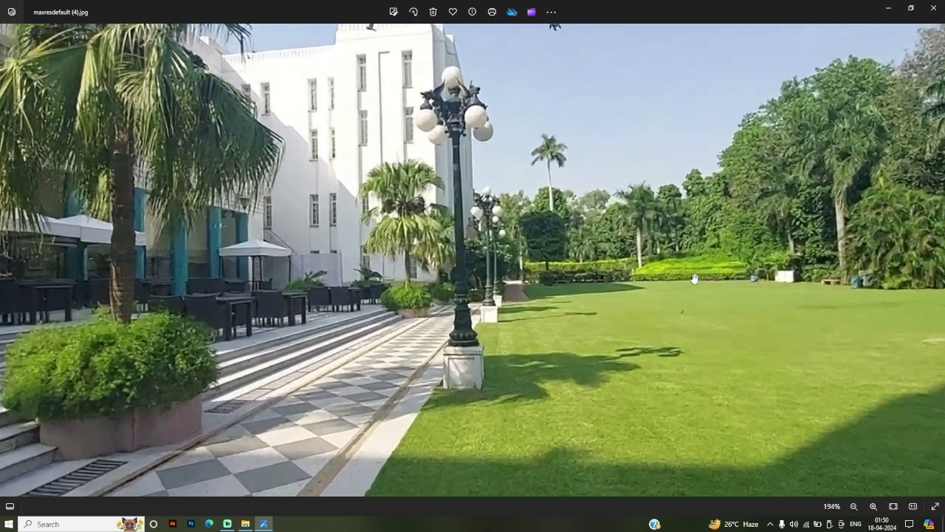
scroll(697, 282, up, 2)
scroll(697, 282, up, 2)
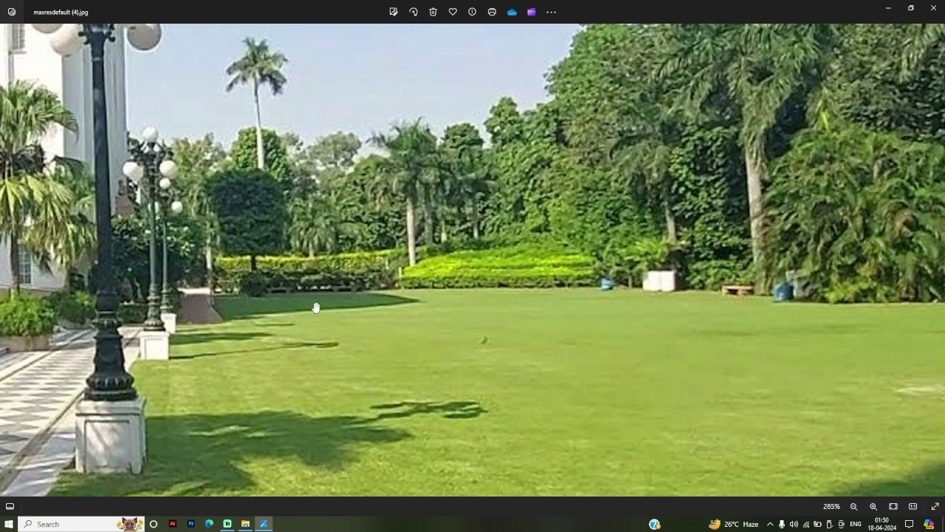
drag(410, 305, 384, 326)
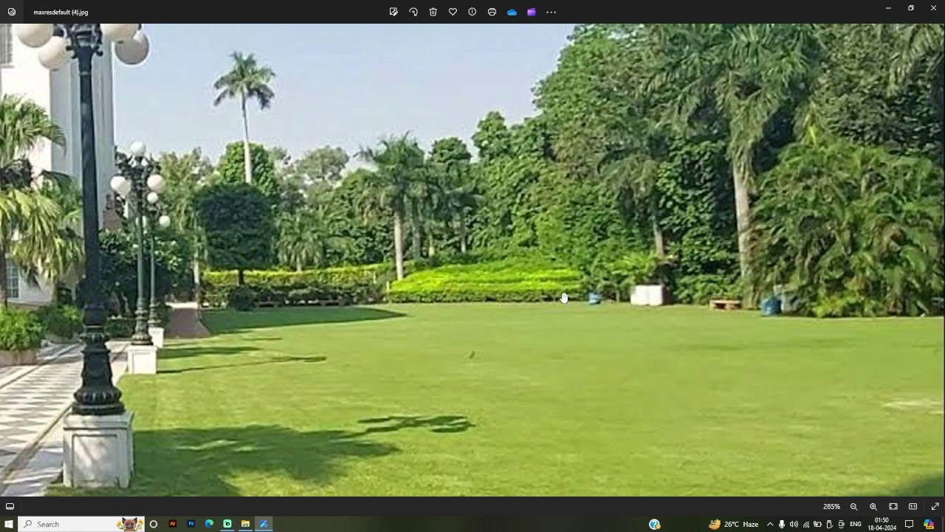
scroll(422, 285, down, 2)
scroll(422, 285, down, 3)
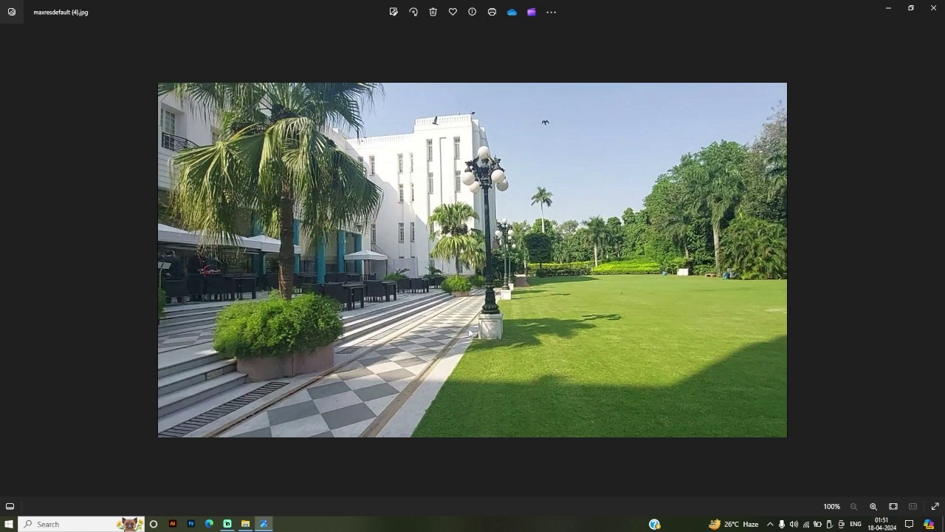
click(932, 8)
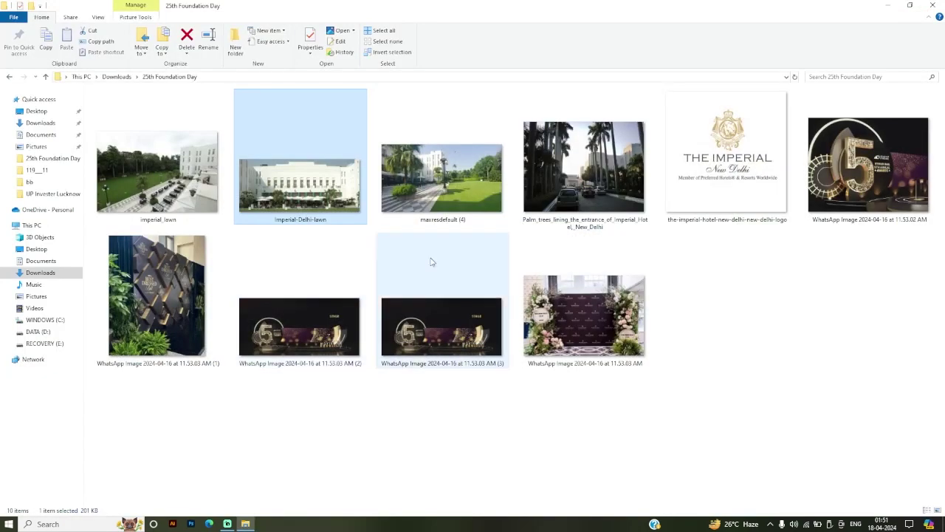
click(419, 201)
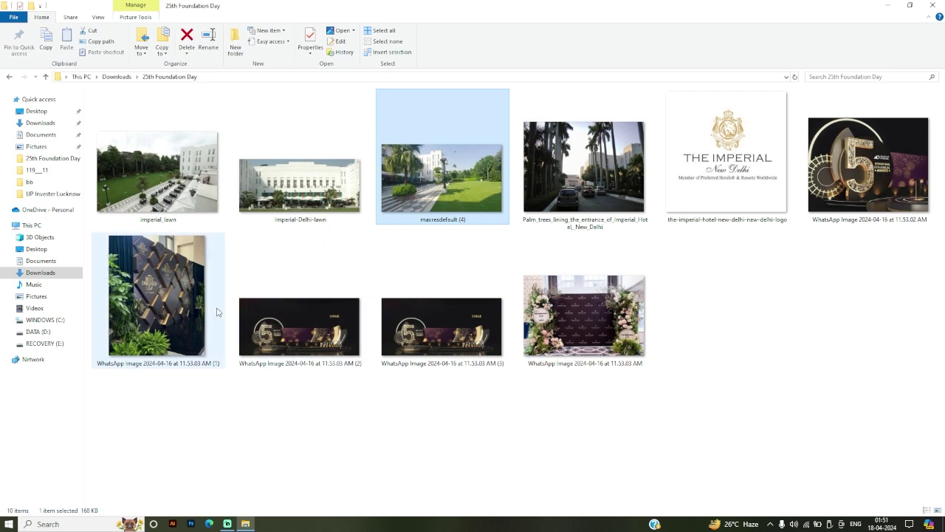
click(584, 206)
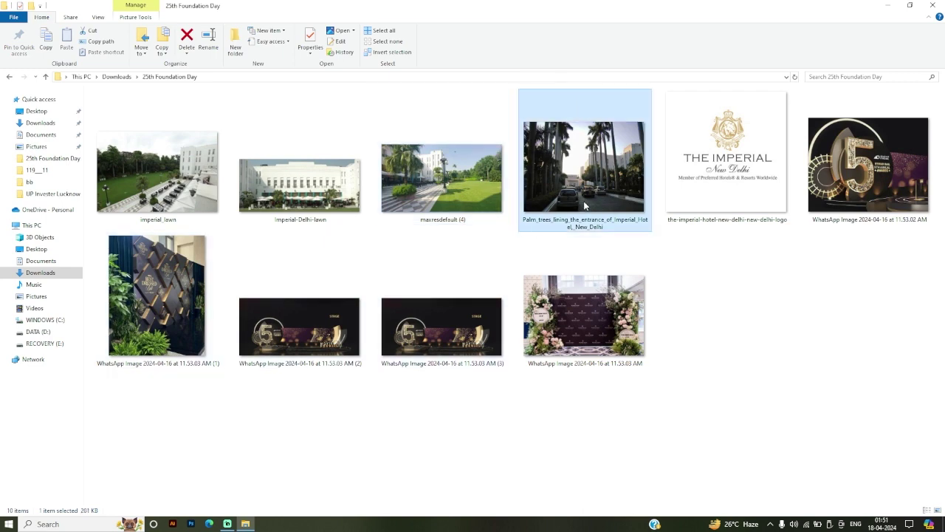
double_click(592, 189)
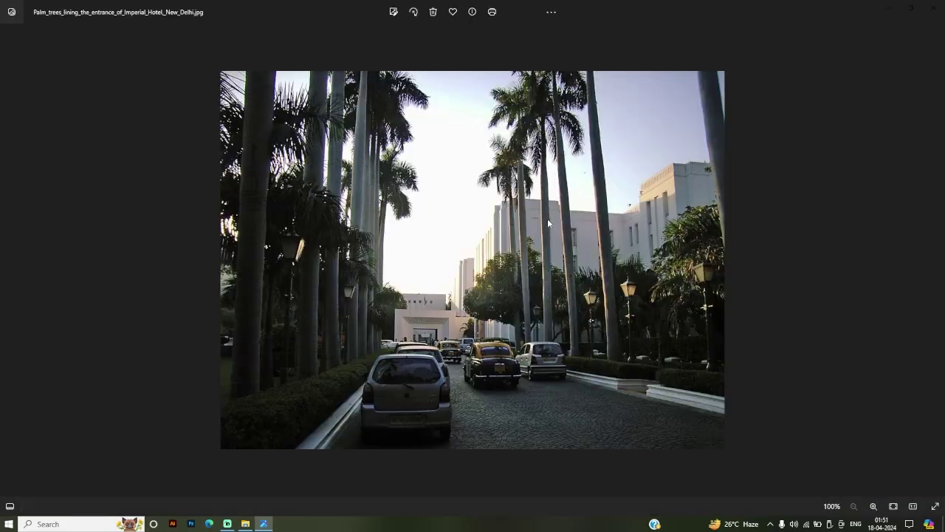
scroll(534, 418, up, 1)
scroll(534, 418, up, 2)
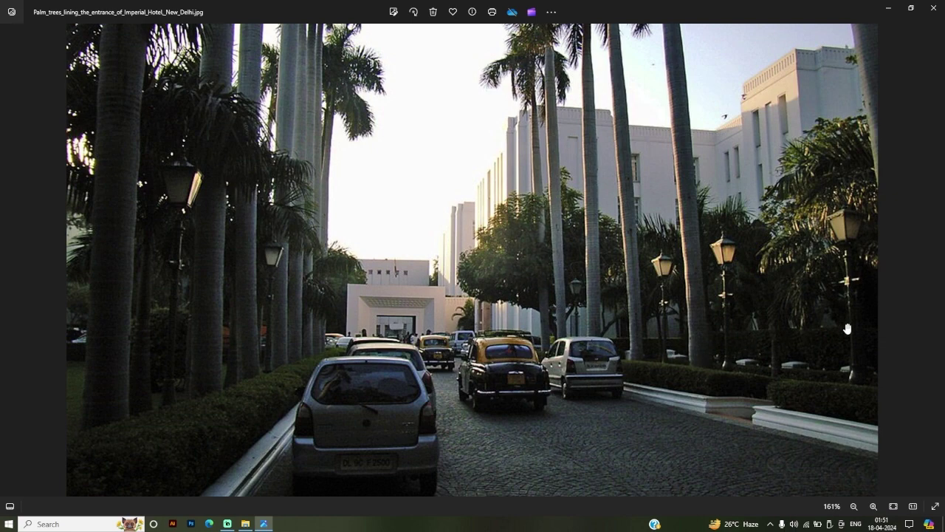
scroll(464, 397, down, 3)
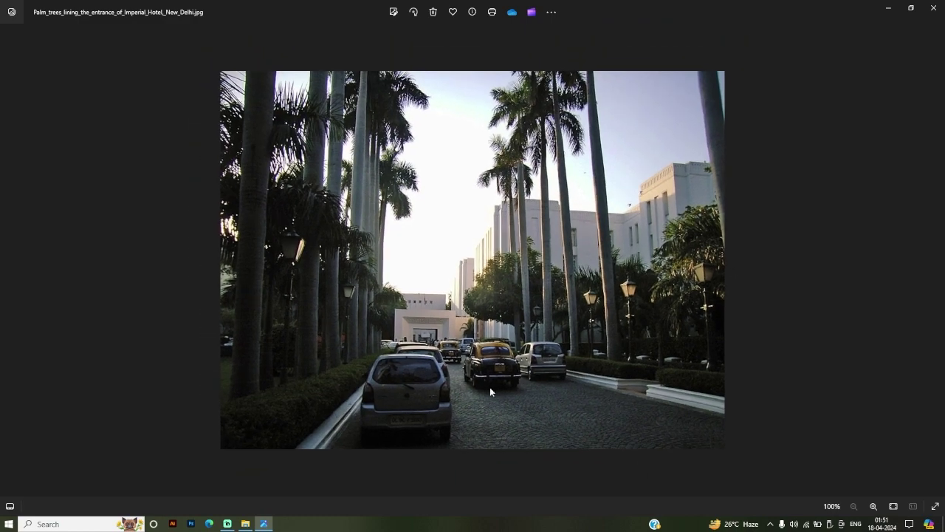
click(934, 7)
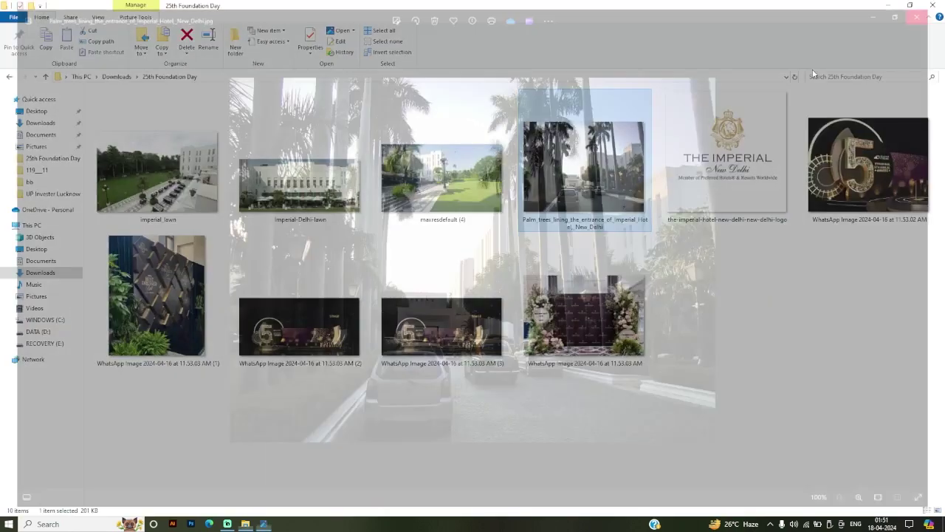
click(326, 420)
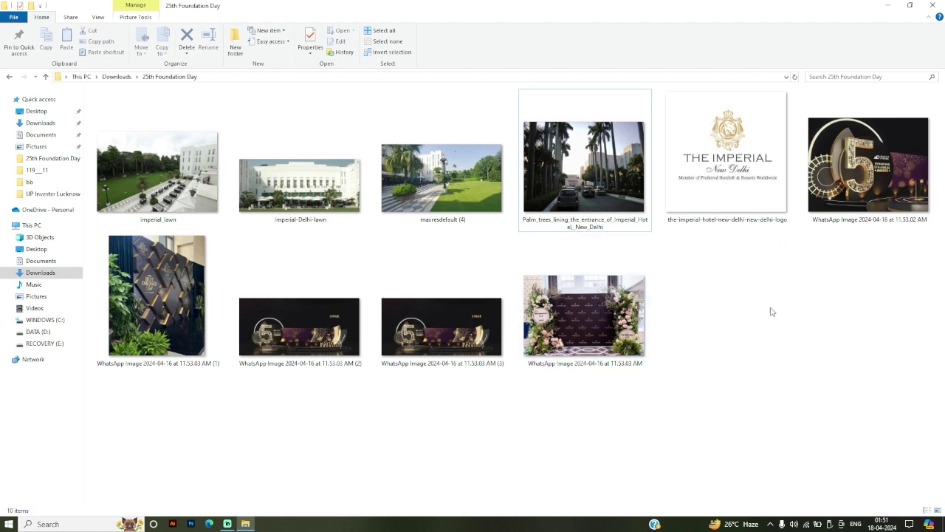
click(735, 175)
double_click(735, 176)
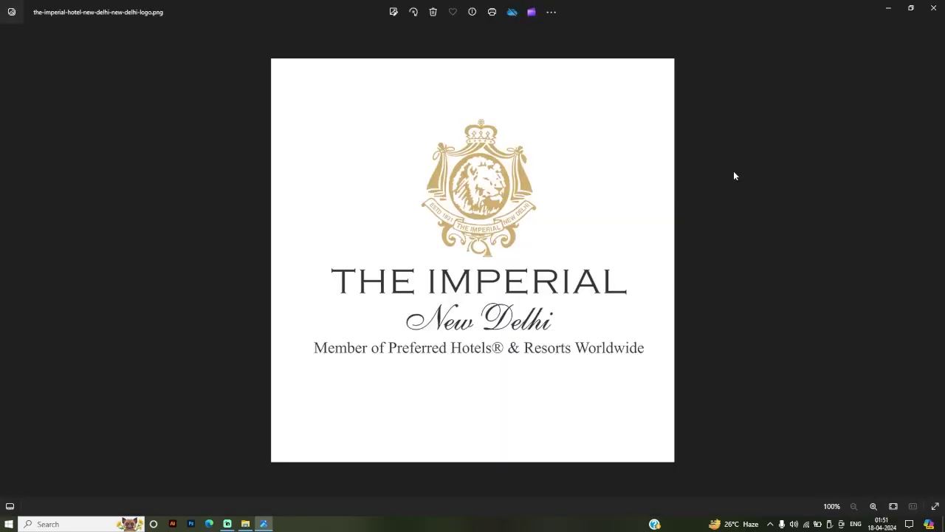
scroll(516, 247, up, 1)
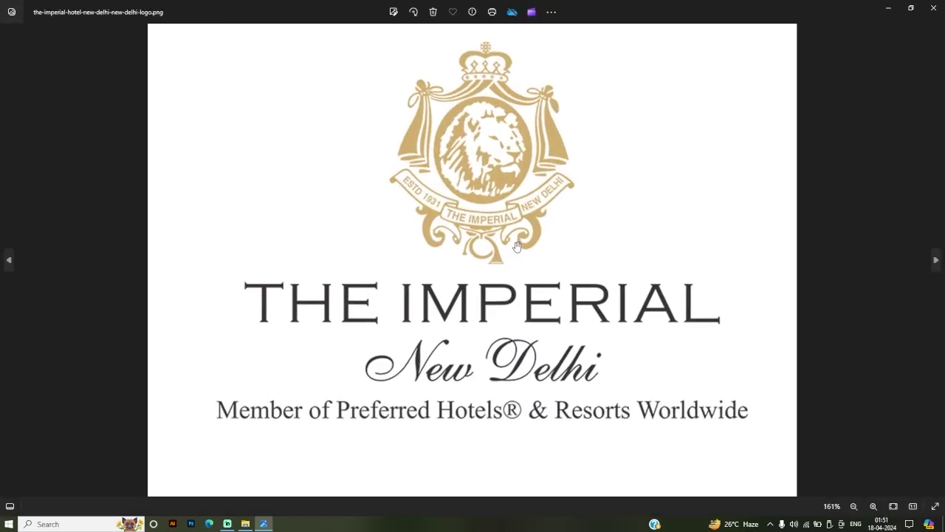
scroll(517, 247, down, 3)
click(934, 7)
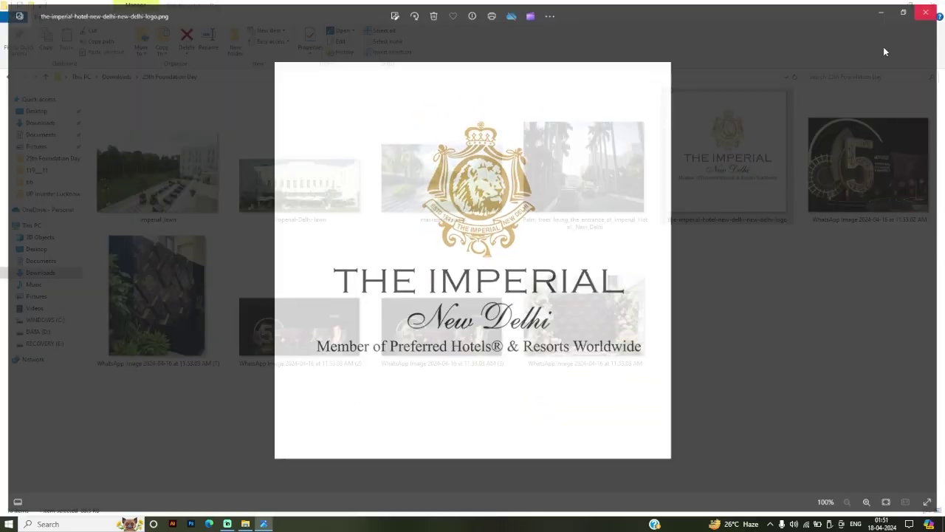
click(486, 195)
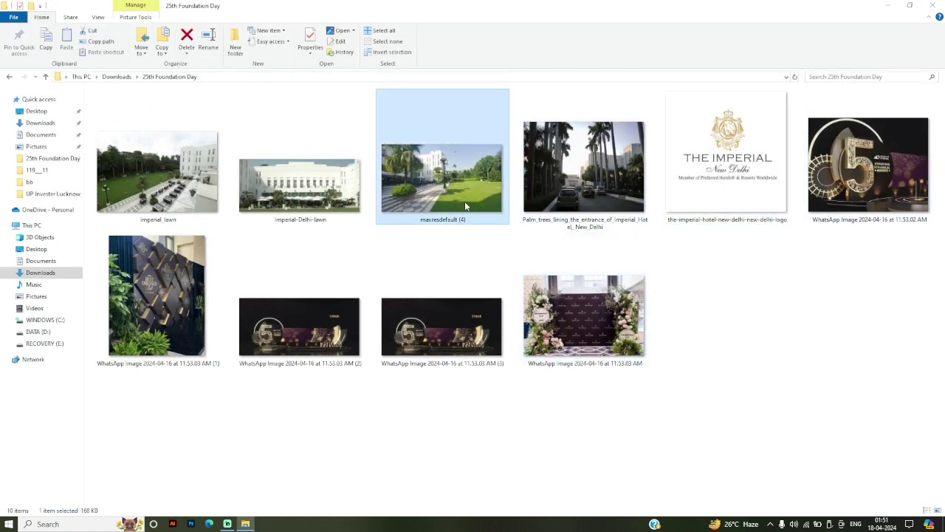
double_click(464, 201)
scroll(634, 318, up, 3)
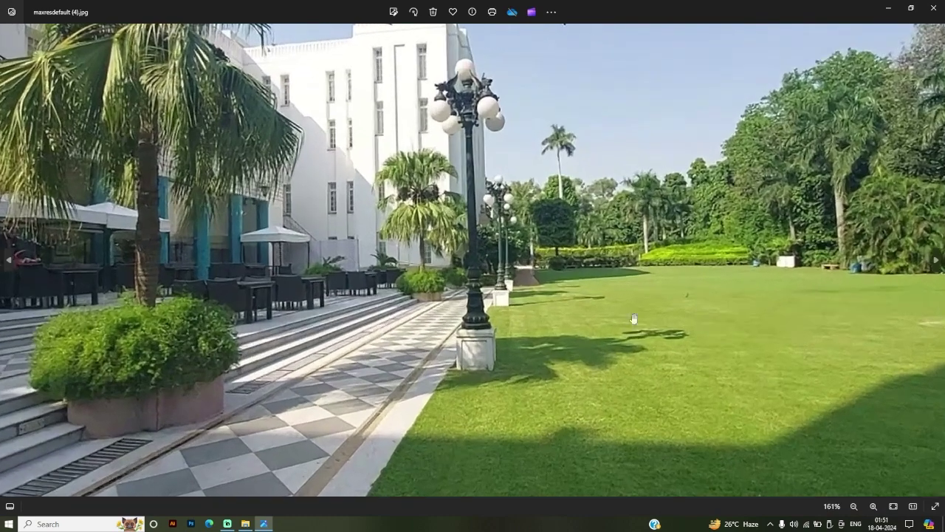
scroll(706, 278, down, 3)
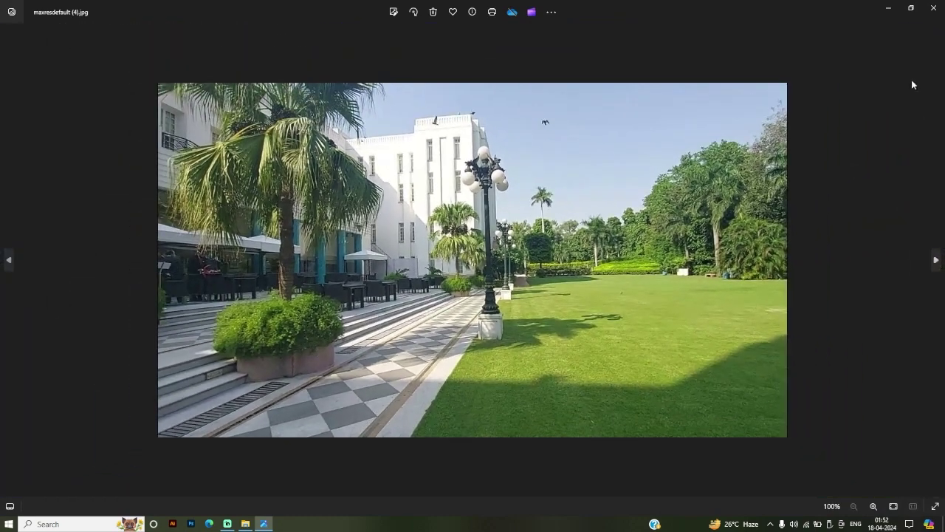
click(933, 7)
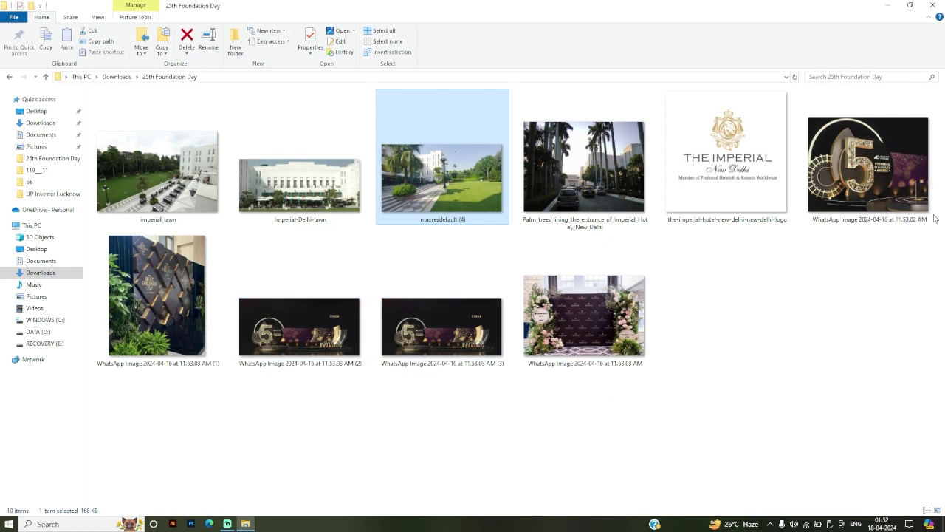
Step: View the 11.53.02 AM WhatsApp stage image and the next one, zooming in, then close
click(774, 314)
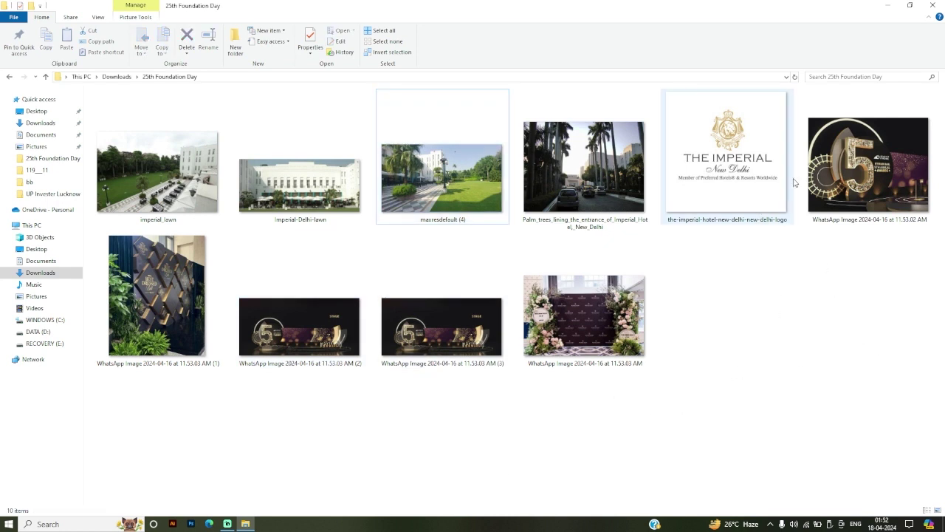
click(886, 161)
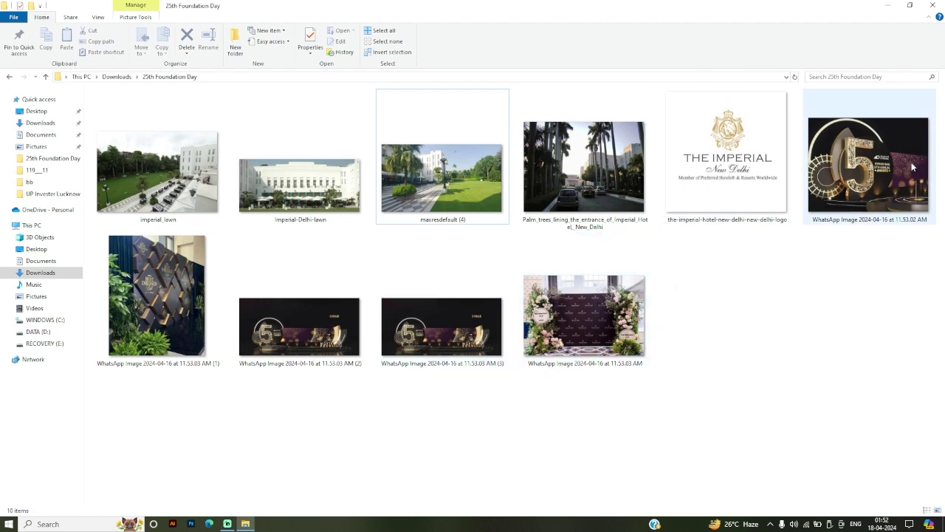
key(super+shift+s)
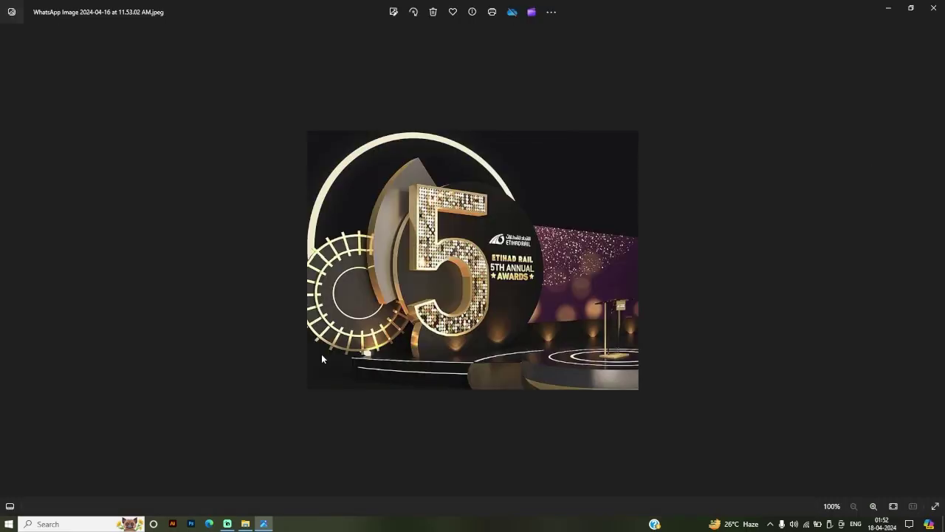
scroll(481, 249, up, 3)
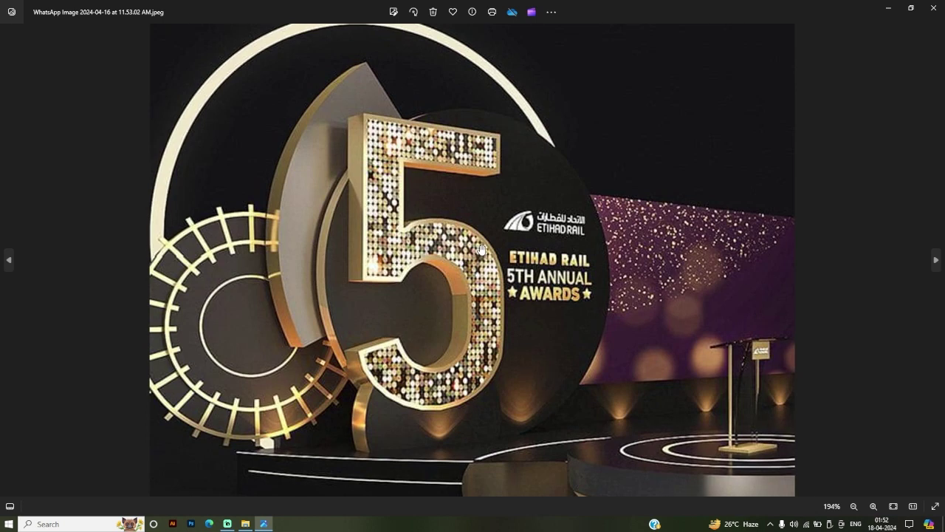
scroll(481, 249, down, 1)
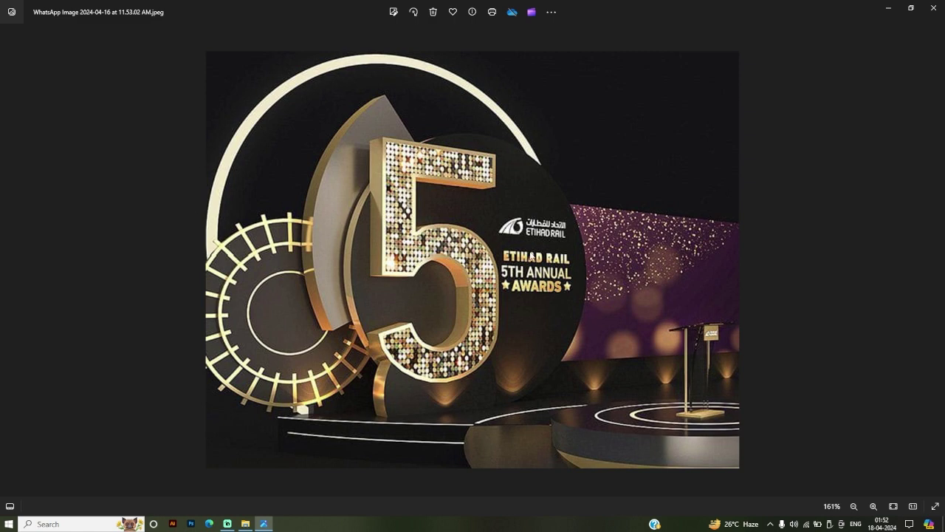
scroll(490, 335, down, 2)
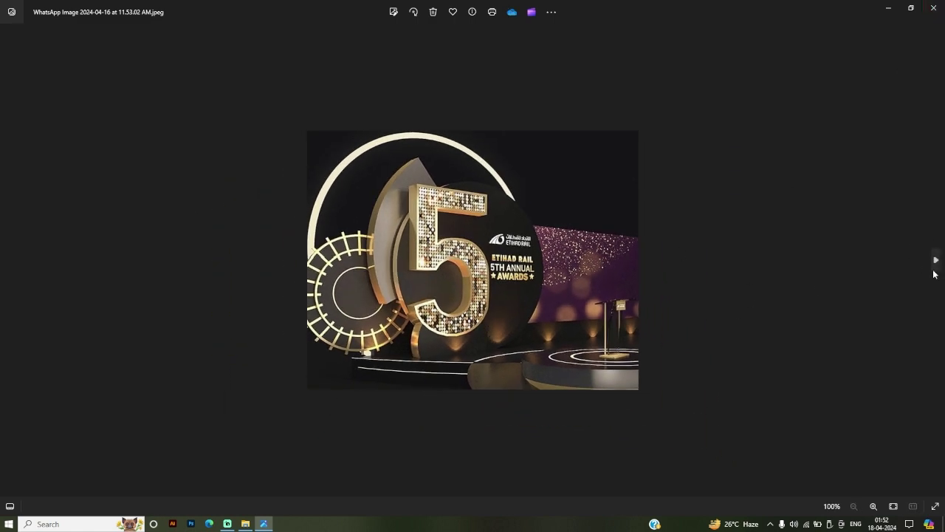
click(937, 259)
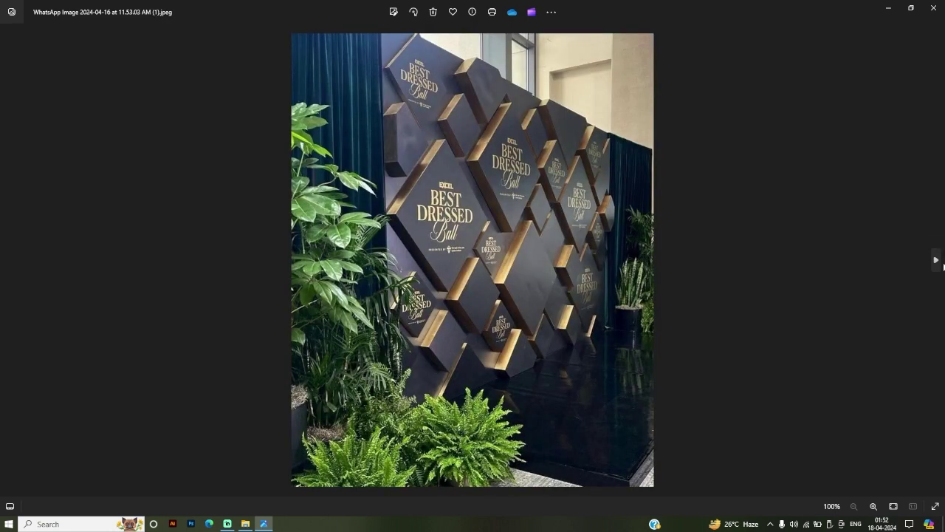
scroll(570, 186, up, 2)
scroll(411, 252, down, 2)
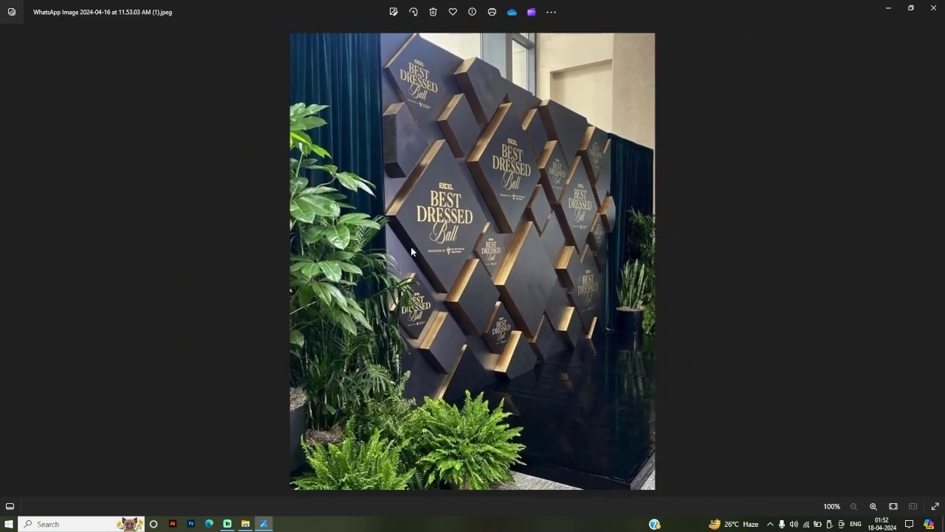
click(934, 7)
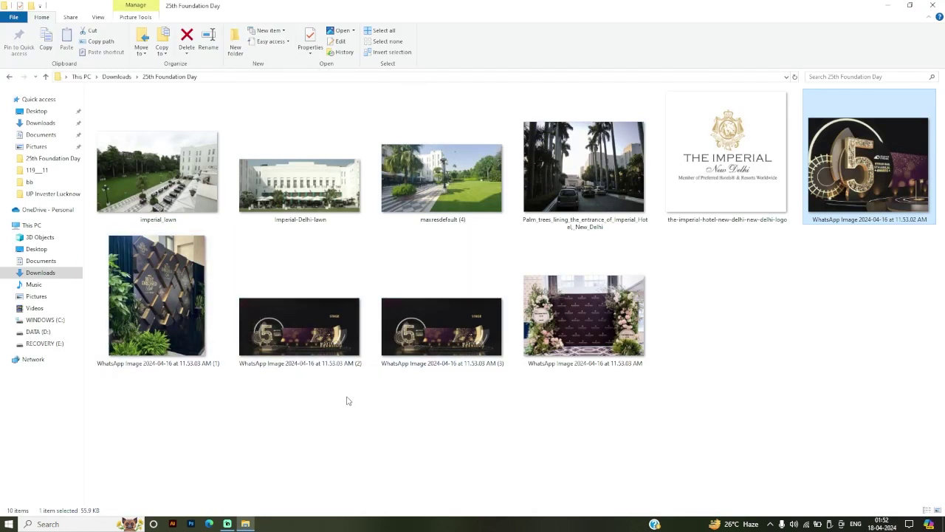
Step: Inspect the wide stage render image up close, then close the viewer
double_click(301, 328)
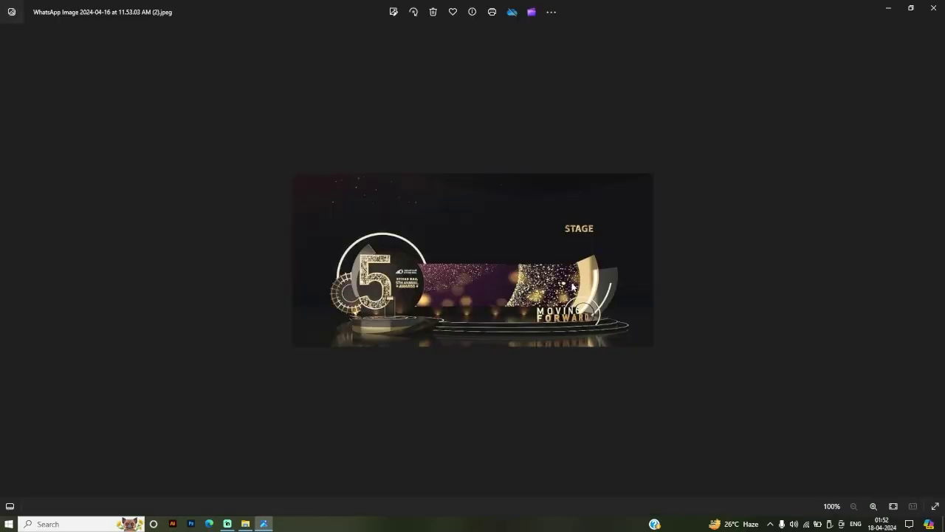
scroll(574, 287, up, 3)
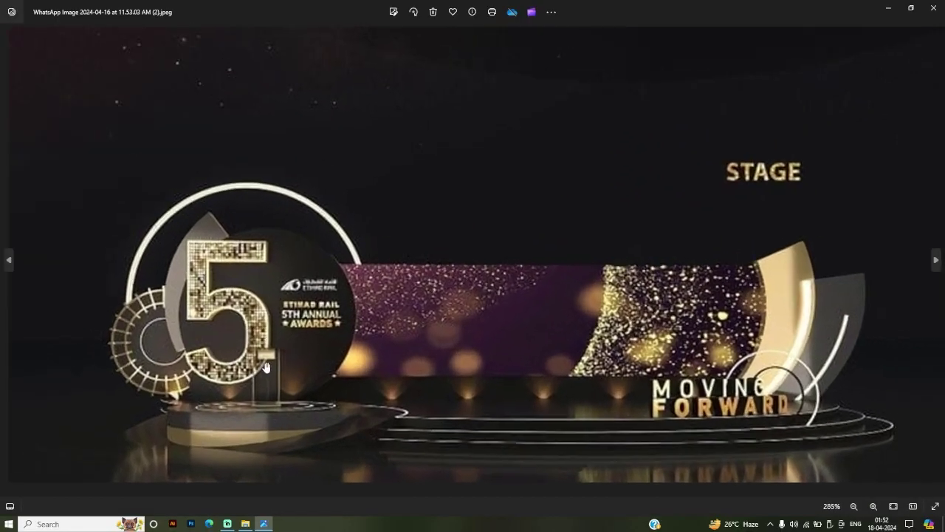
scroll(500, 434, up, 2)
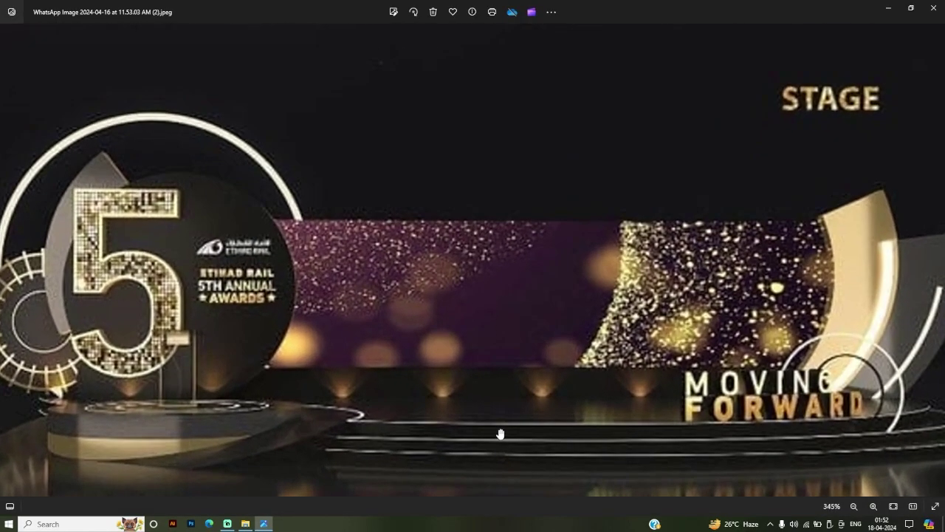
scroll(500, 434, down, 3)
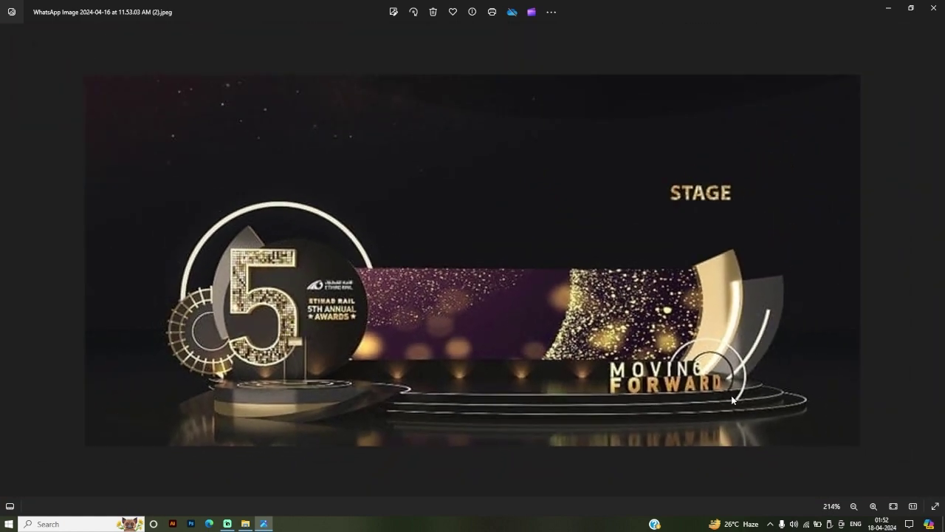
scroll(731, 399, up, 1)
scroll(665, 403, down, 3)
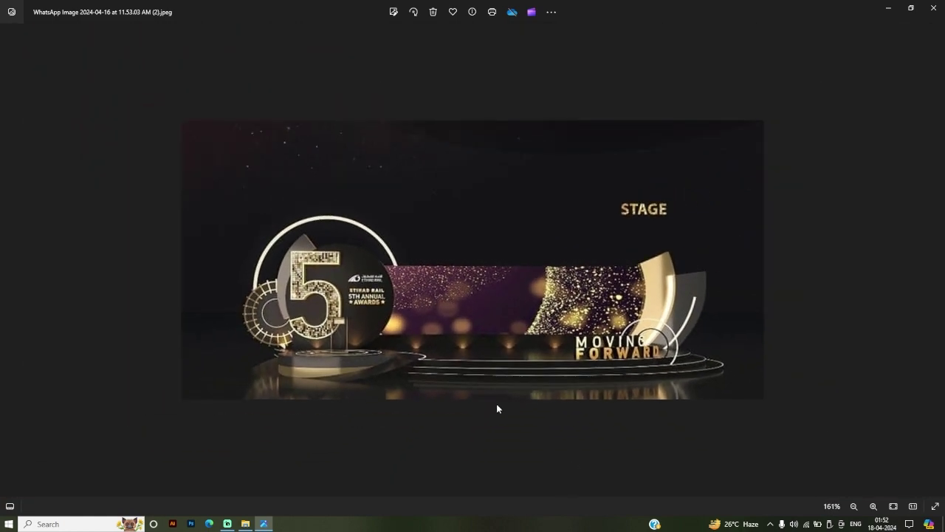
scroll(496, 408, up, 2)
scroll(496, 405, down, 3)
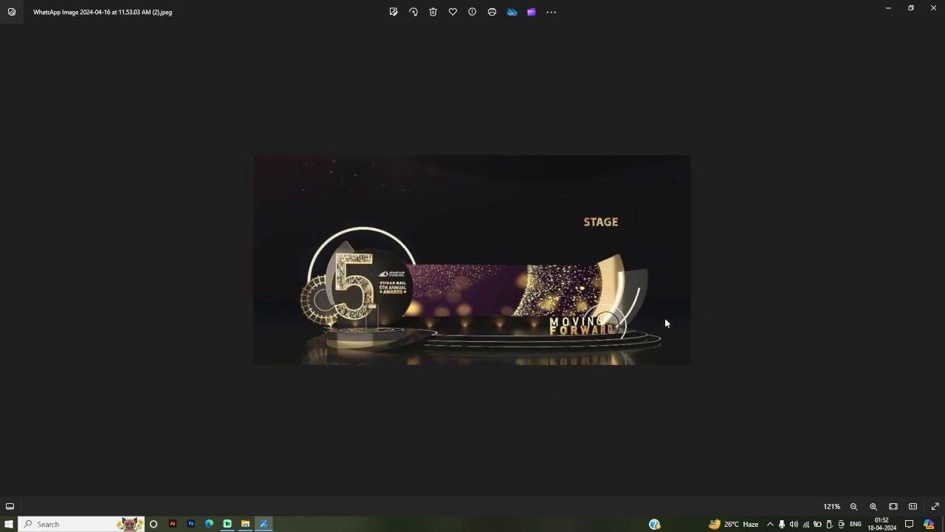
click(934, 7)
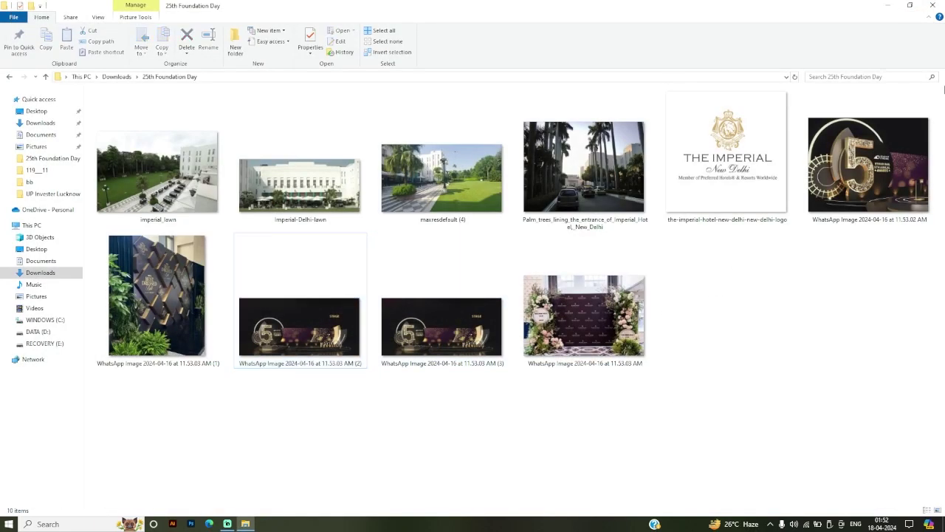
Step: Close File Explorer and refresh the desktop
click(934, 6)
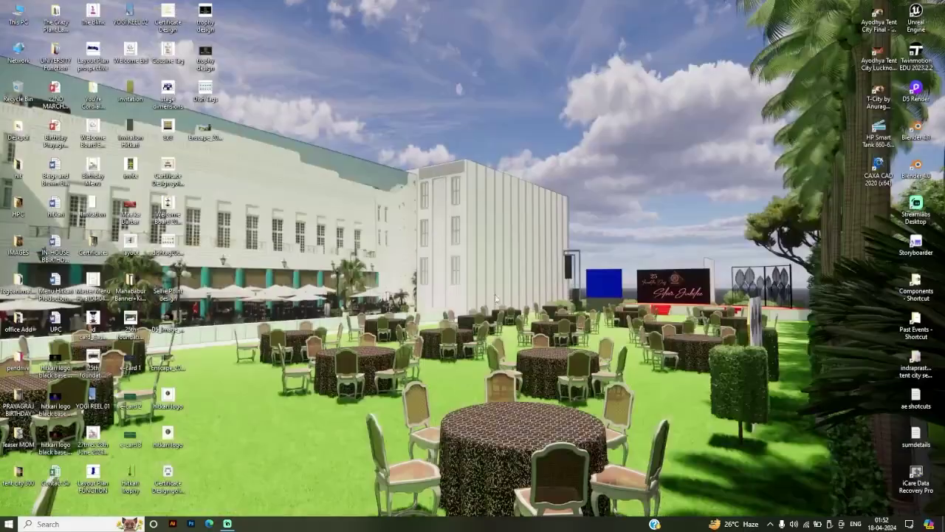
right_click(402, 265)
click(443, 295)
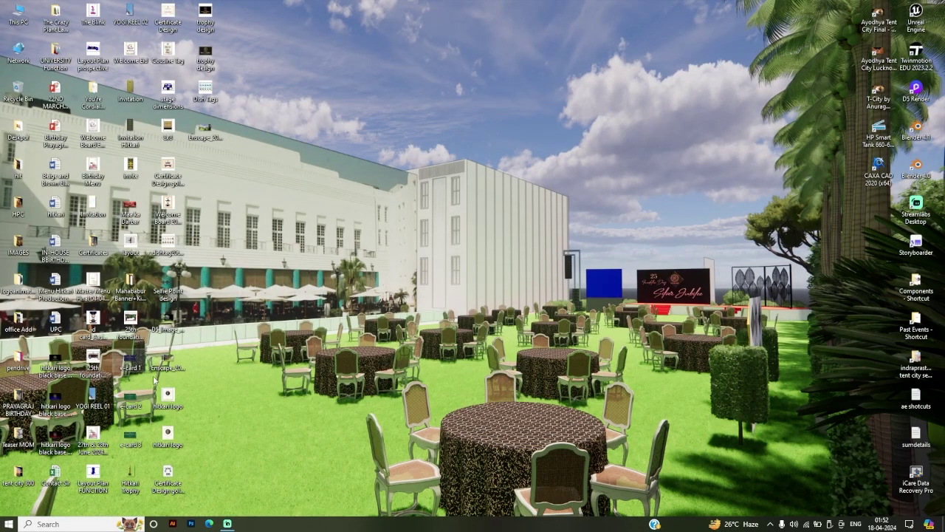
Step: Hide then re-show desktop icons, and select the Mahababur Banner+Kiosk shortcut
right_click(356, 356)
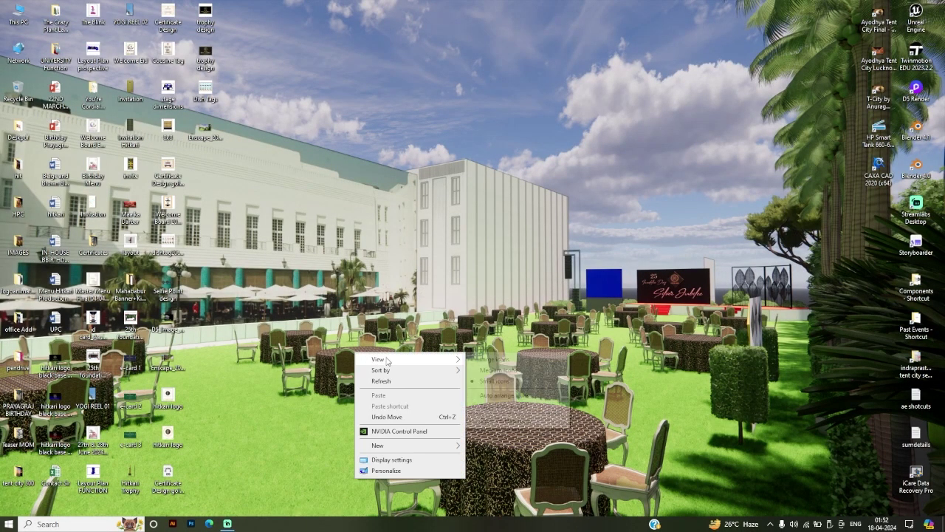
mouse_move(384, 359)
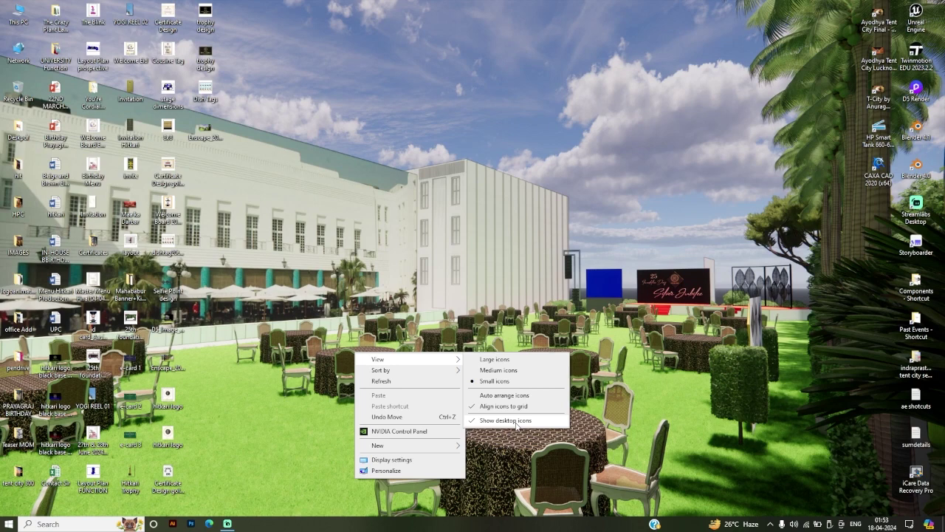
click(517, 420)
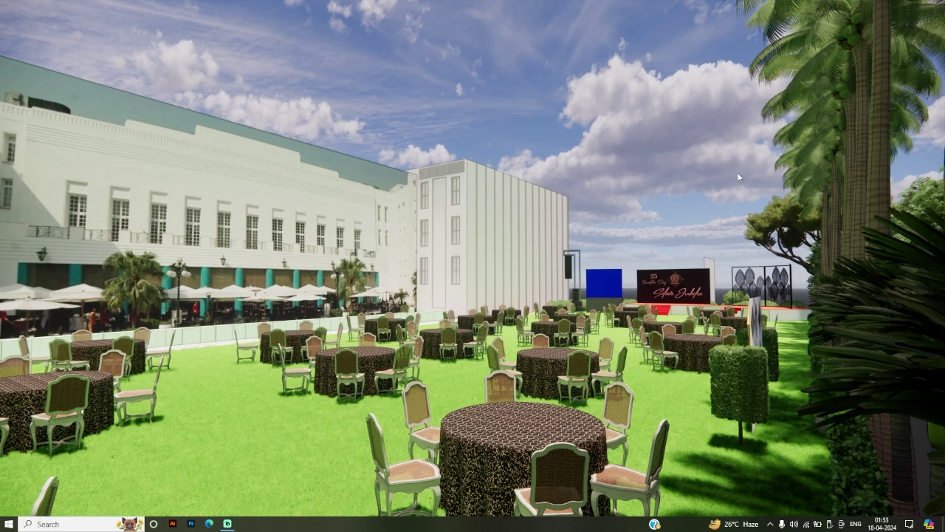
right_click(354, 293)
mouse_move(392, 298)
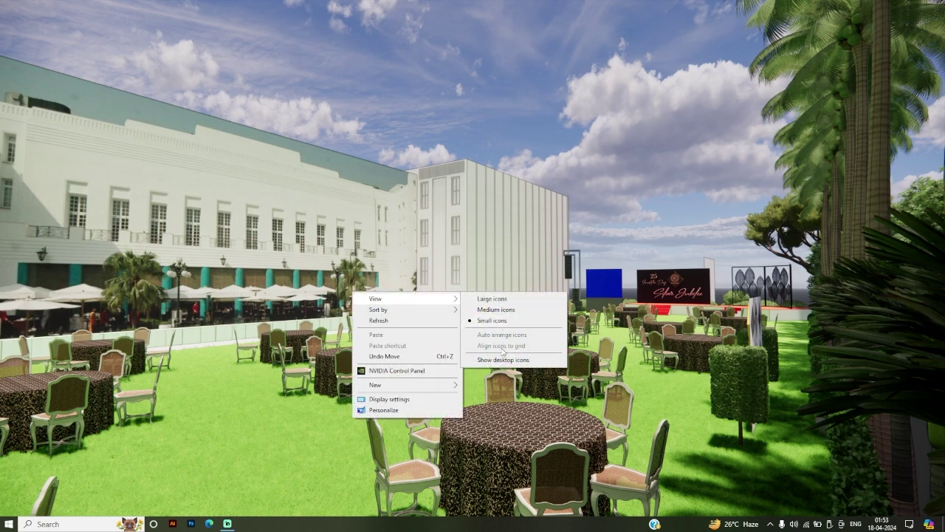
click(505, 360)
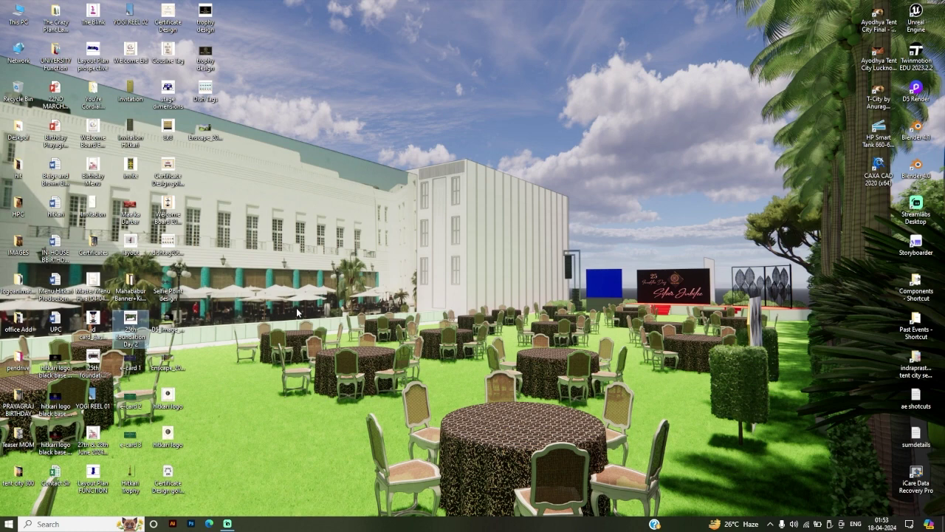
click(130, 285)
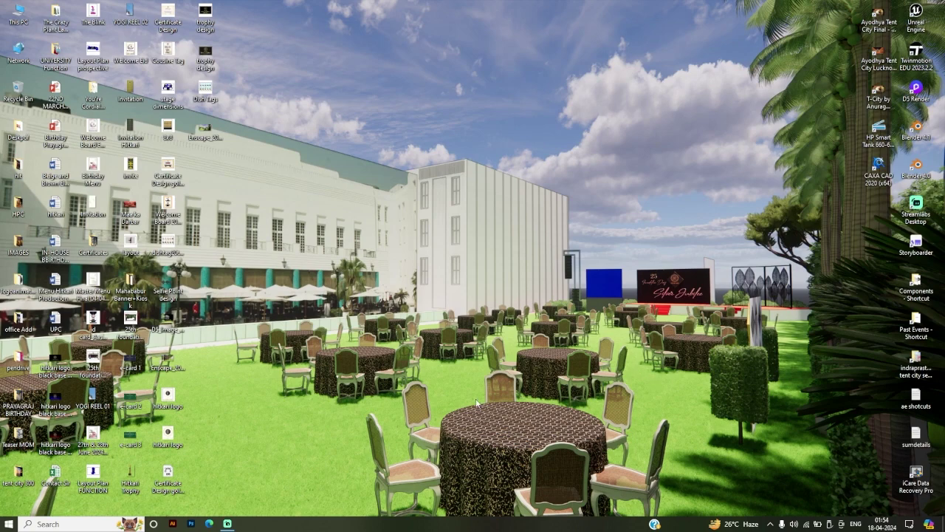
Step: Launch Chrome in Guest mode with the window maximized
key(super)
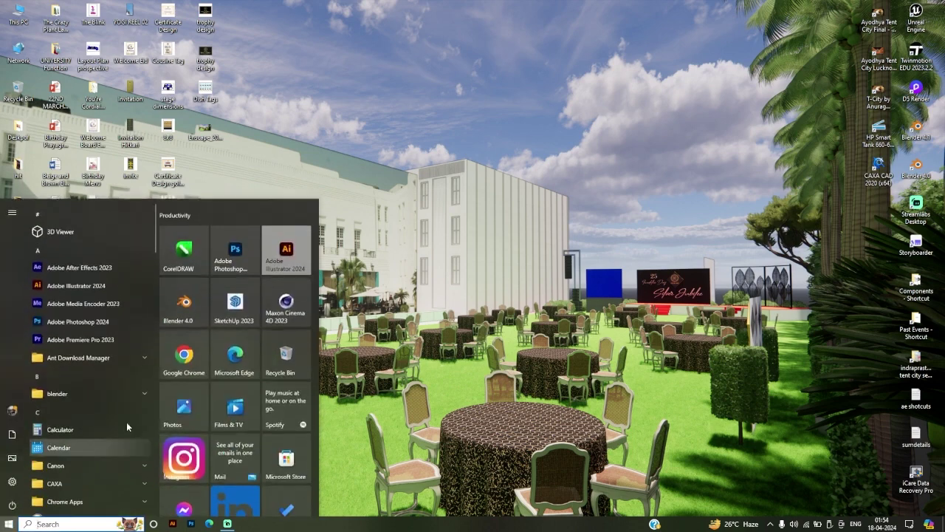
key(super)
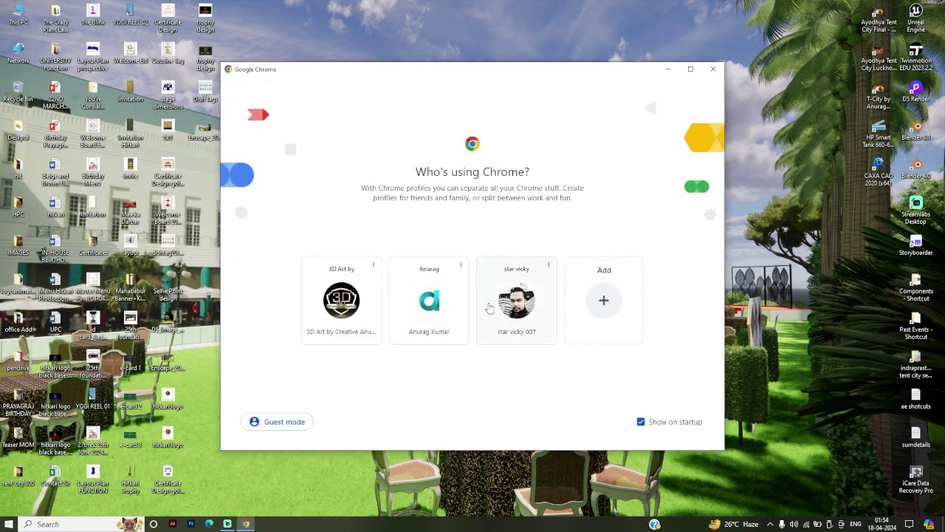
click(274, 422)
click(432, 15)
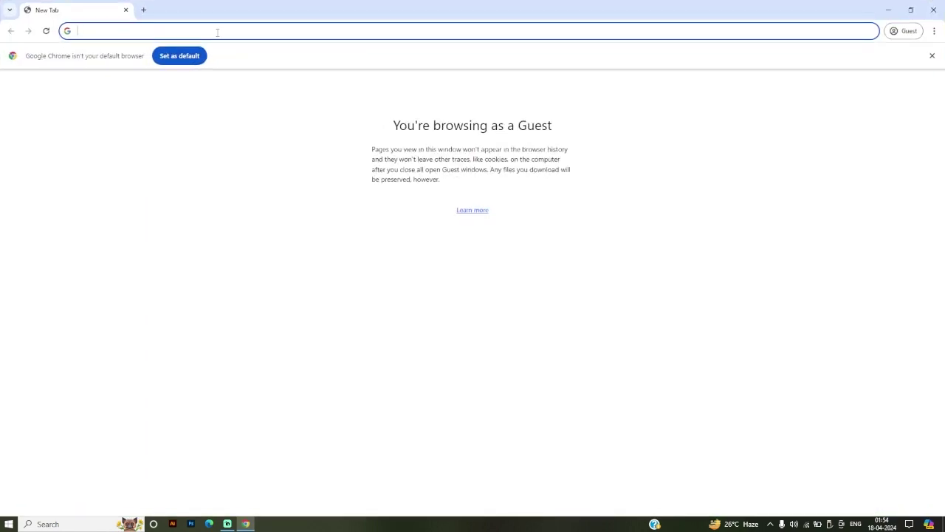
Step: Search 'google map', dismiss the location prompt, and open Google Maps
text(google )
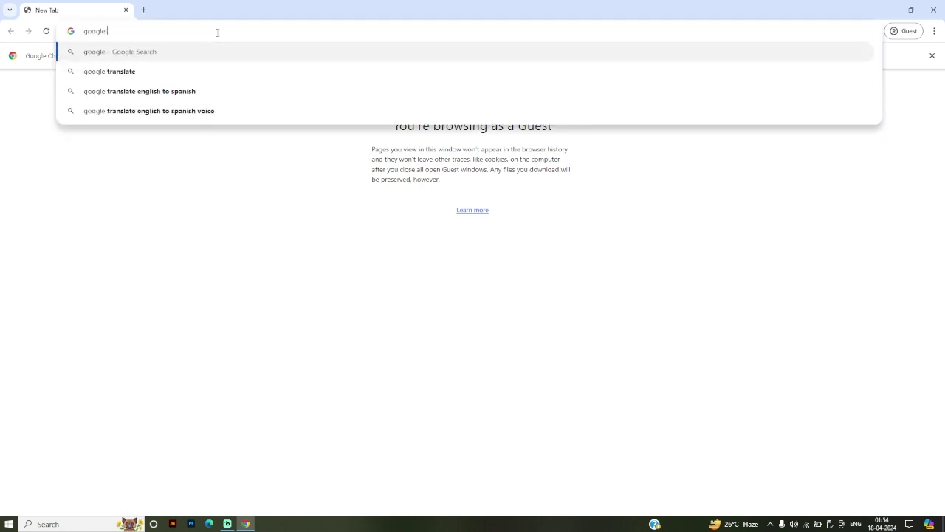
text(map)
key(Return)
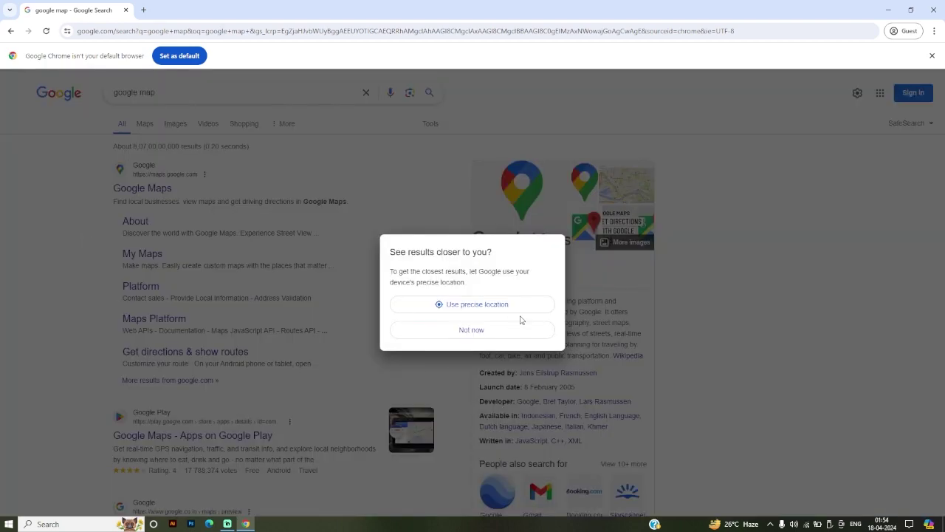
click(470, 331)
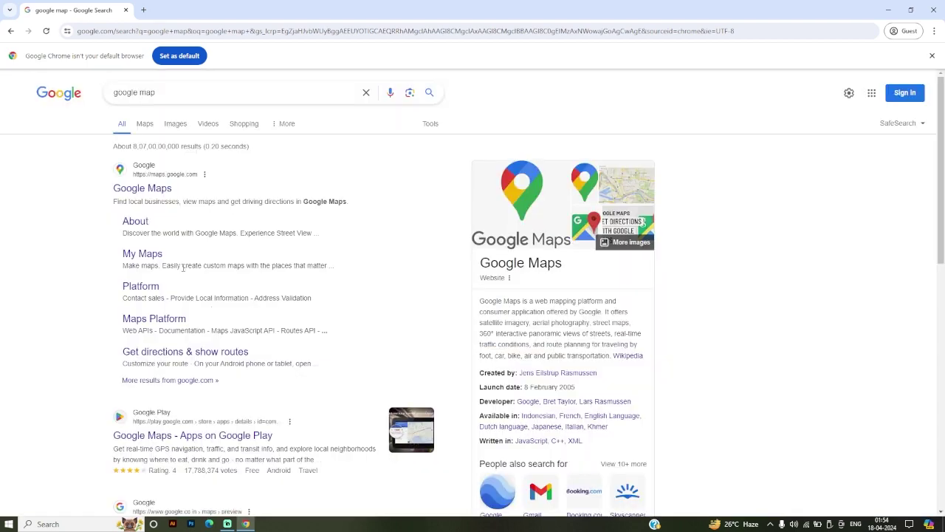
click(150, 192)
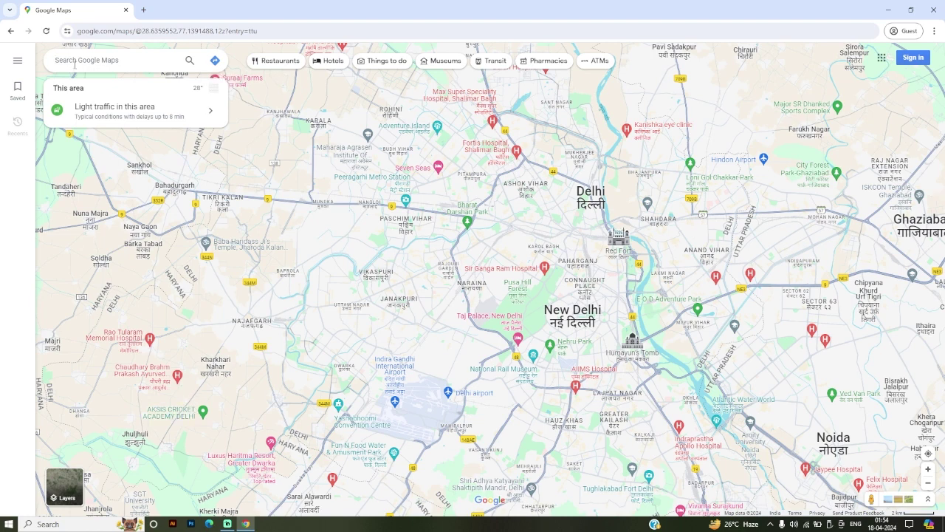
Step: Search 'Imperial Hotel' and open The Imperial New Delhi's place listing
text(Imper)
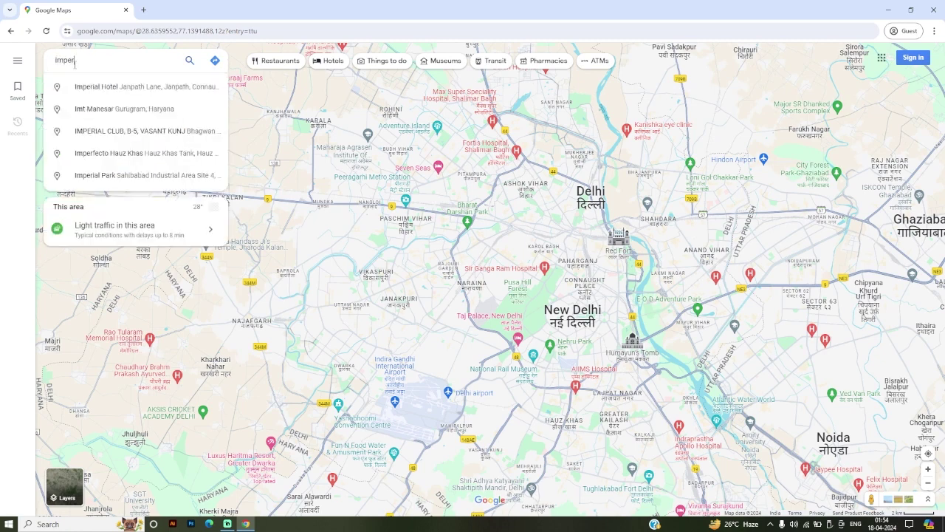
text(ial hot)
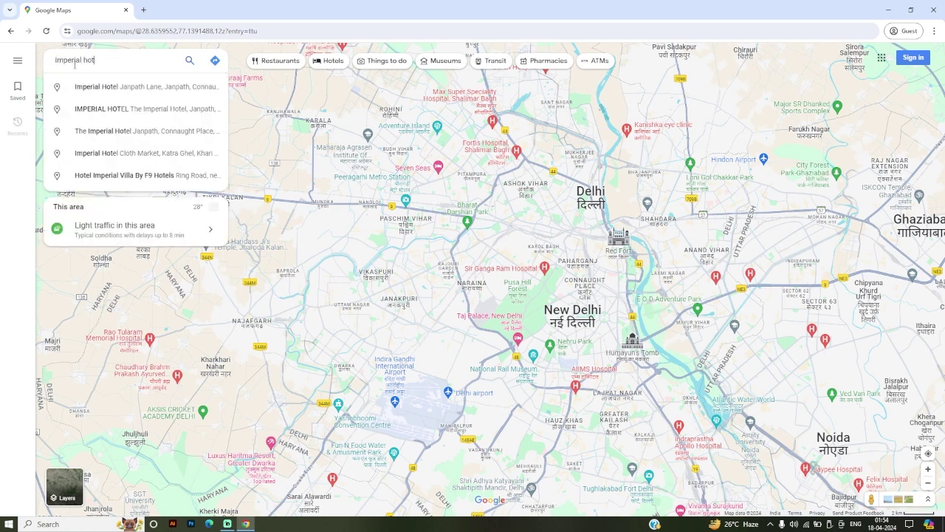
key(BackSpace)
key(BackSpace)
key(BackSpace)
text(Hotel)
click(133, 87)
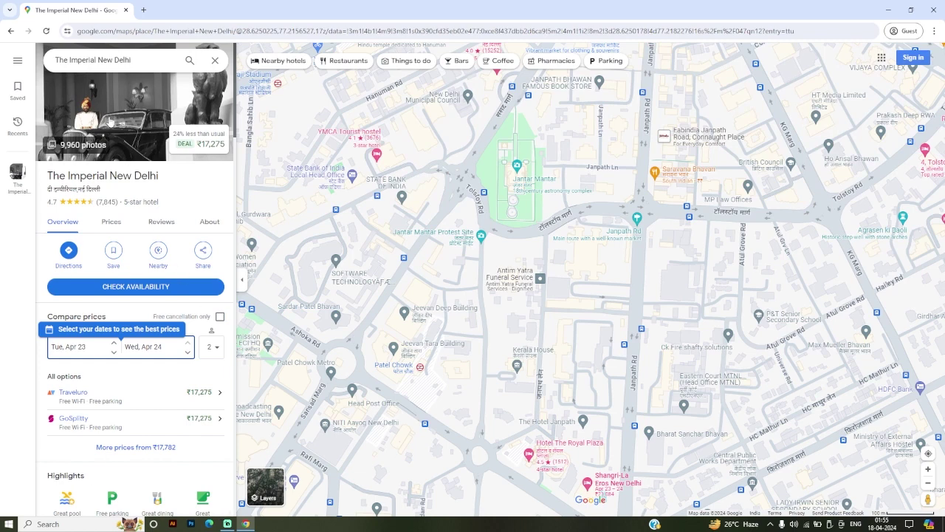
Step: Open The Imperial New Delhi's photo gallery and page through to the fountain atrium
mouse_move(137, 109)
click(148, 134)
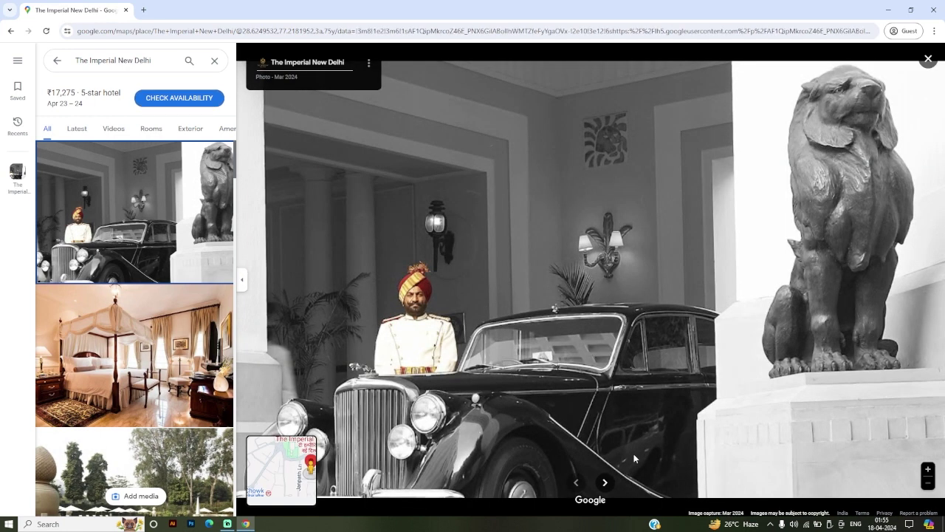
click(605, 483)
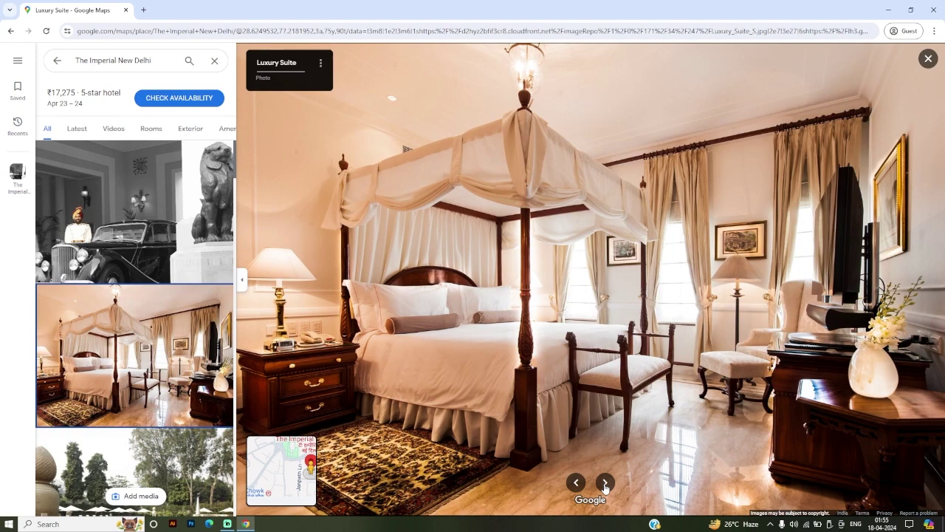
click(605, 483)
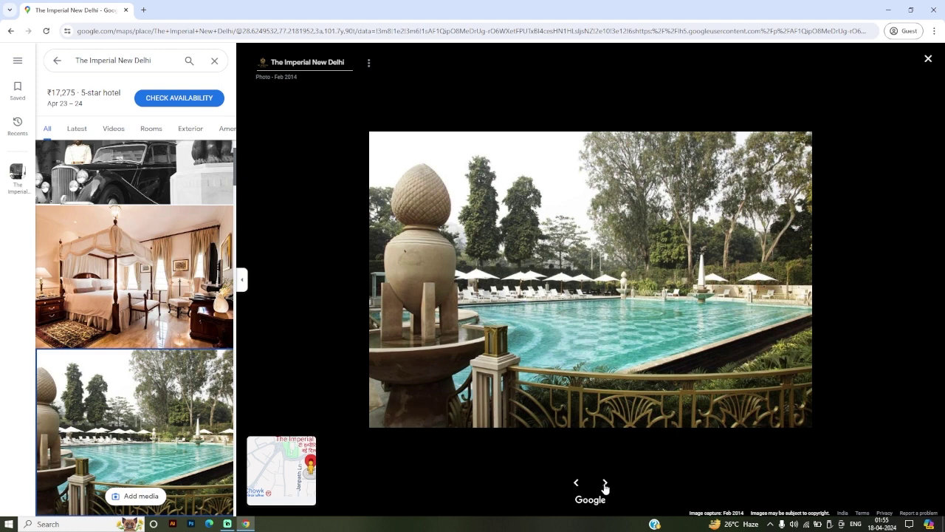
click(605, 485)
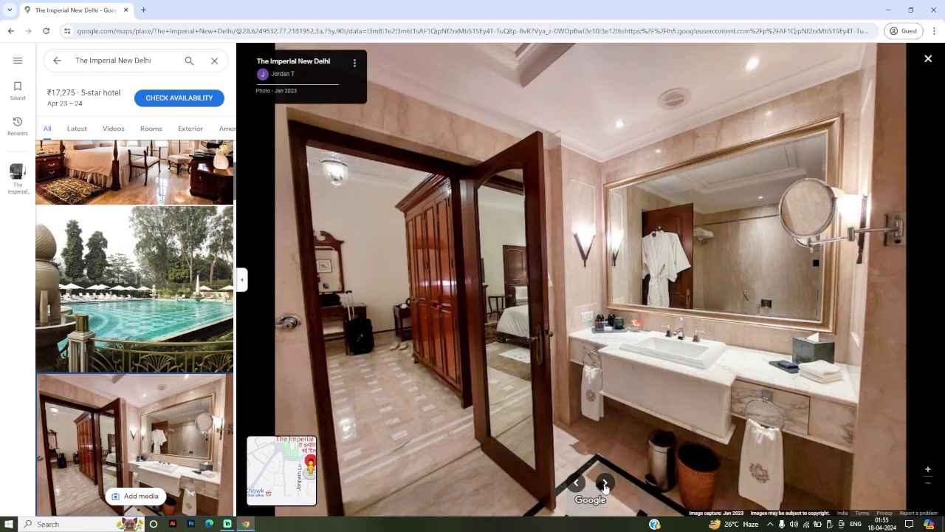
click(605, 485)
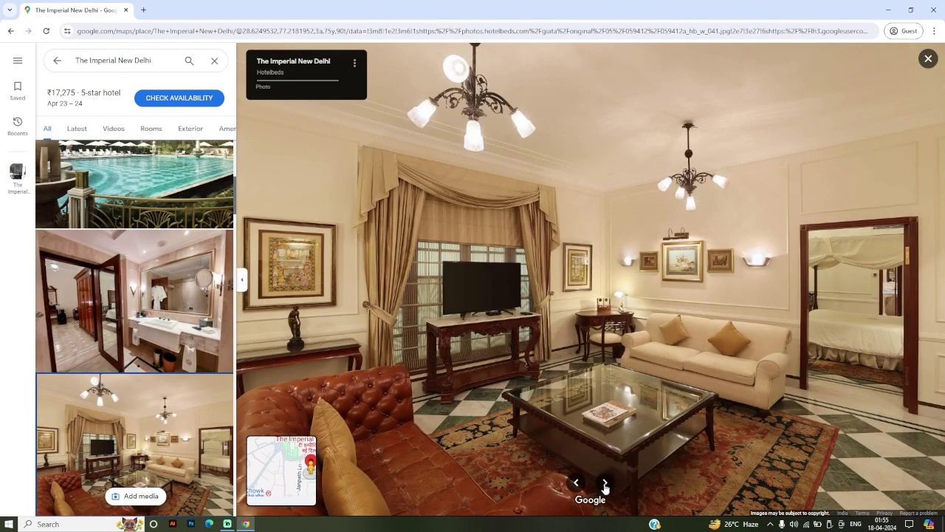
click(605, 485)
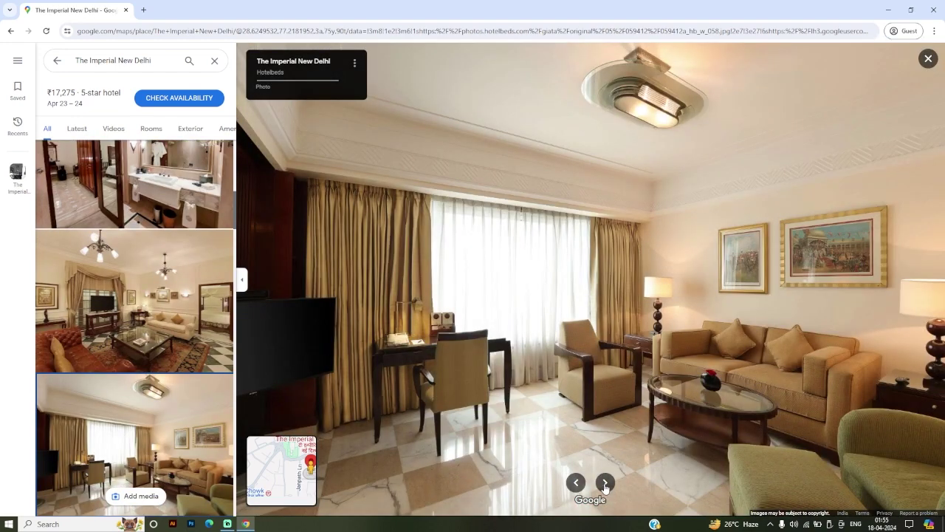
click(605, 484)
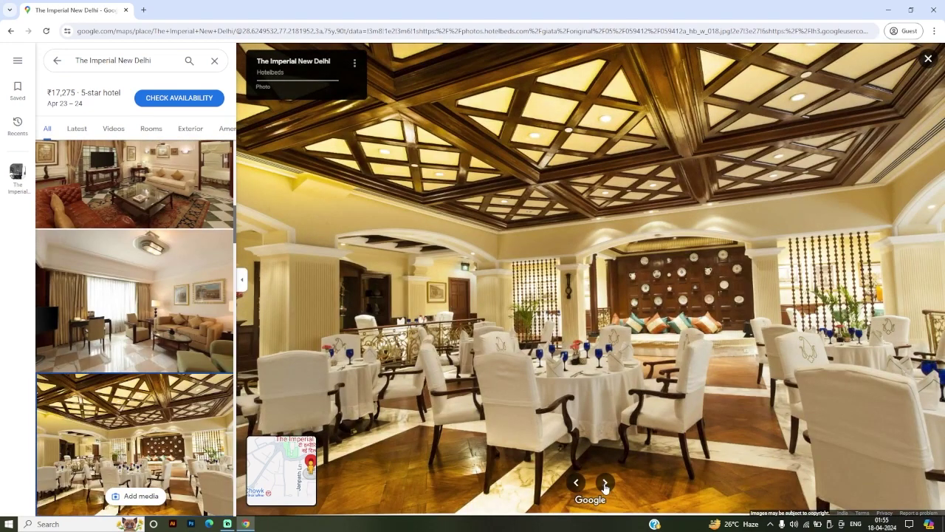
click(605, 485)
click(605, 485)
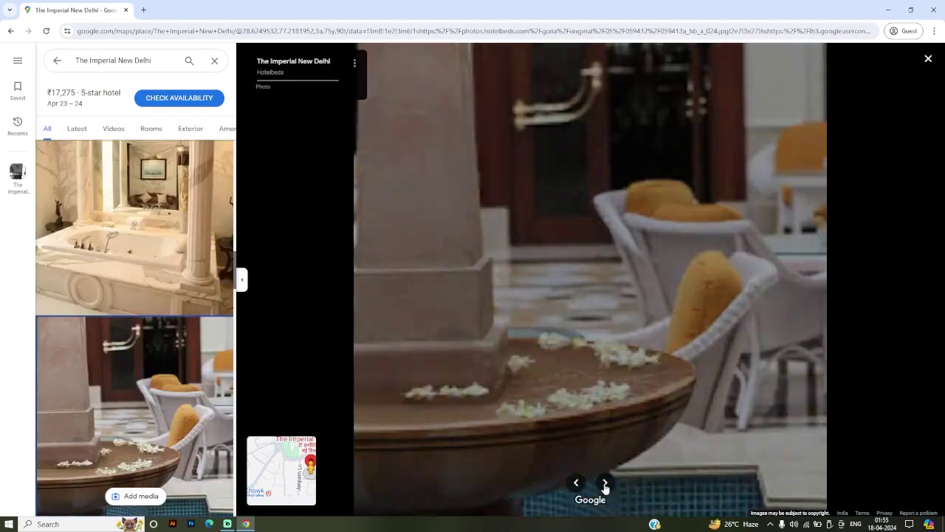
click(605, 484)
click(605, 485)
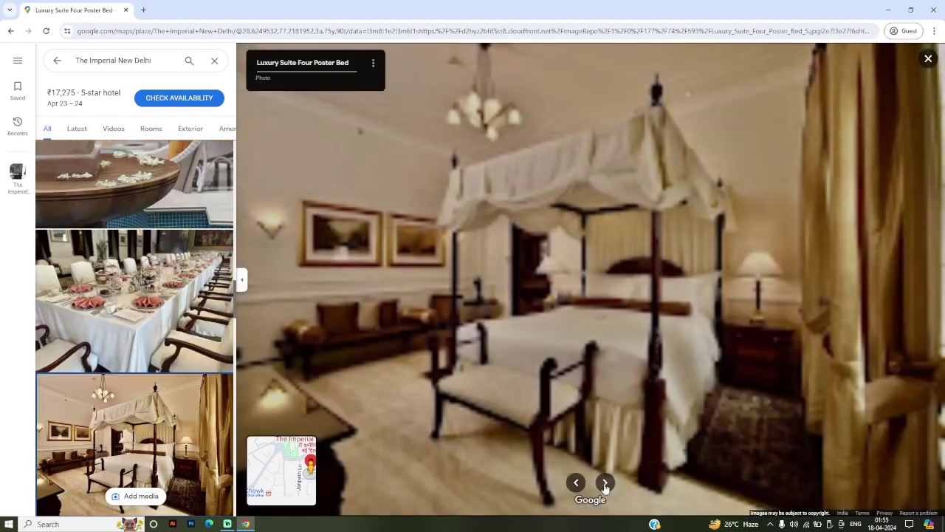
click(605, 485)
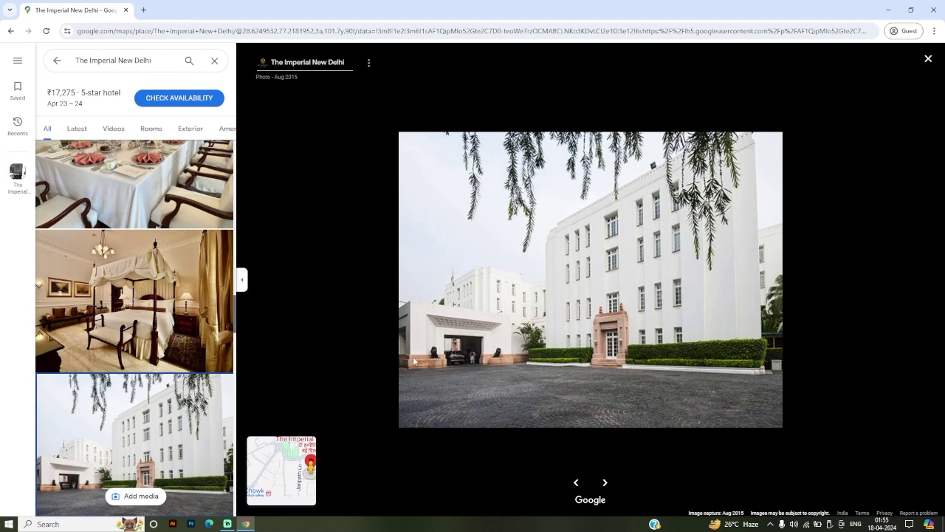
click(604, 484)
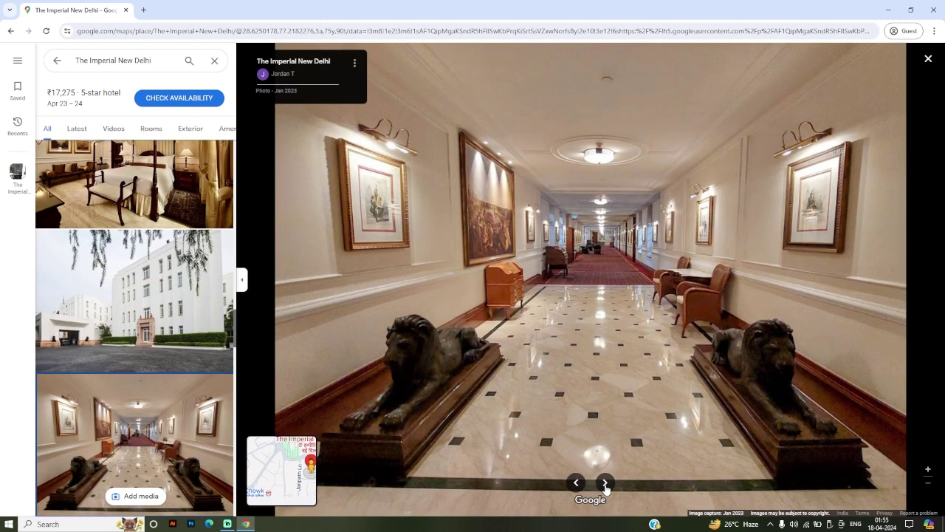
click(604, 484)
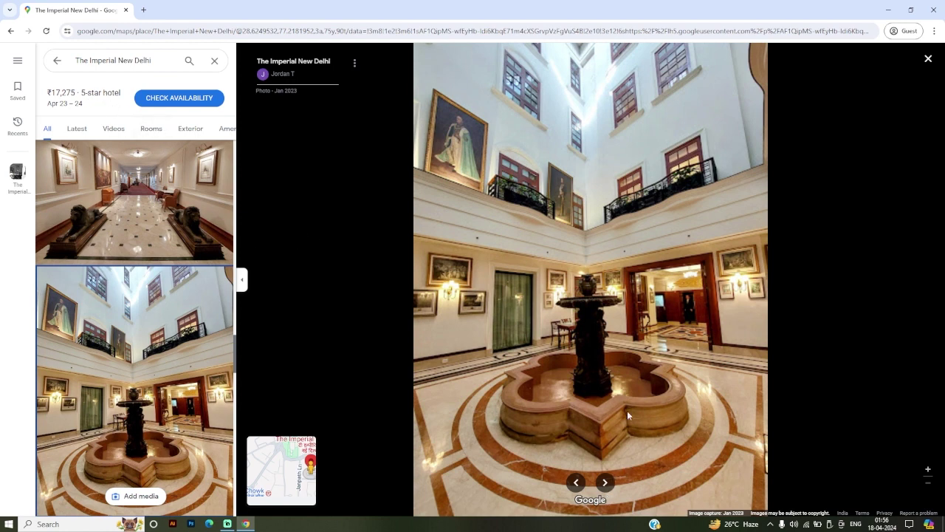
Step: Advance through more hotel photos to the vintage car and guard beside a lion statue
click(605, 482)
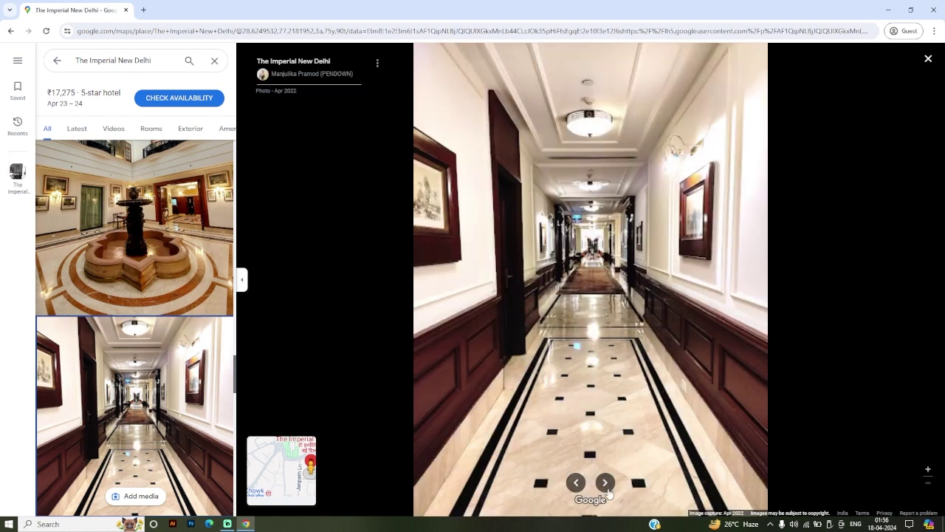
click(605, 486)
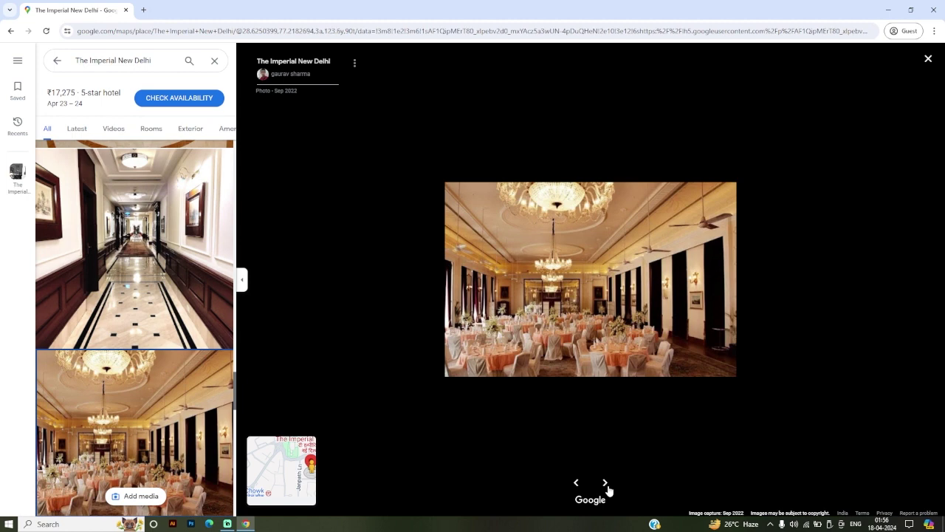
click(605, 484)
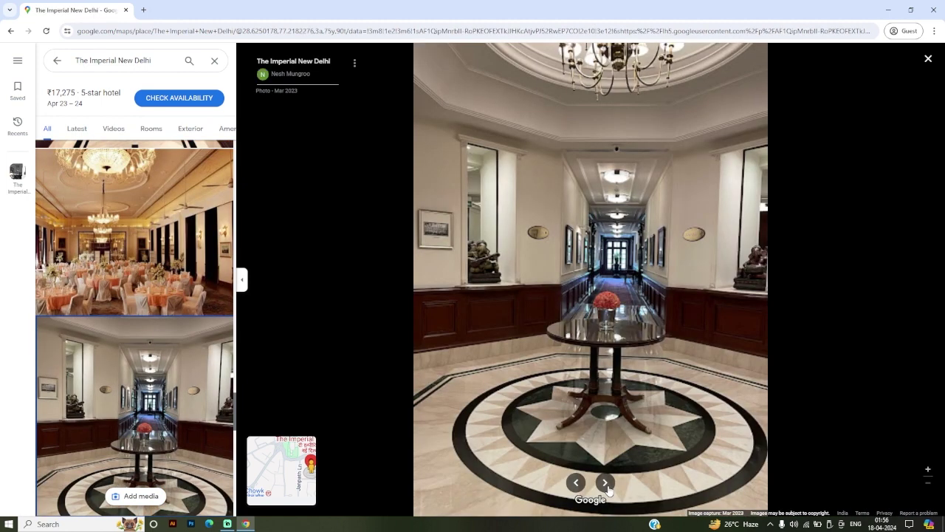
click(605, 484)
click(606, 484)
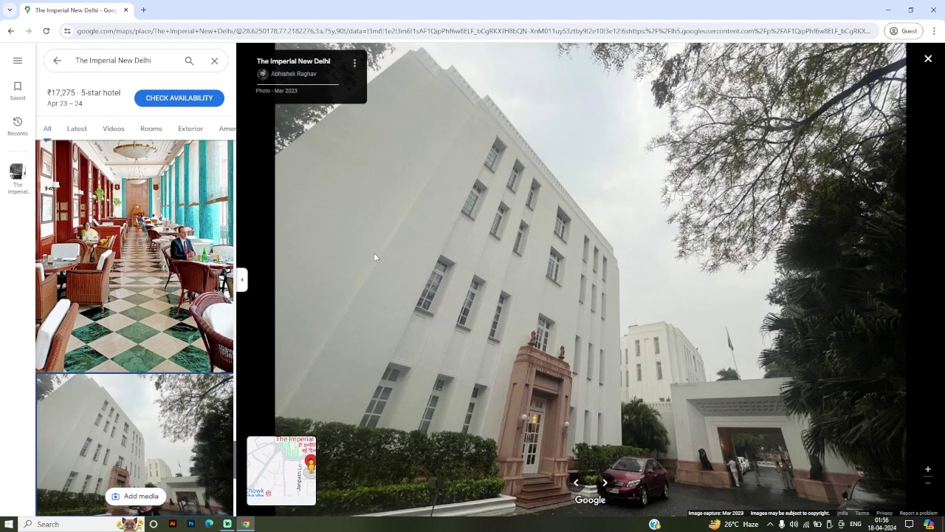
click(606, 483)
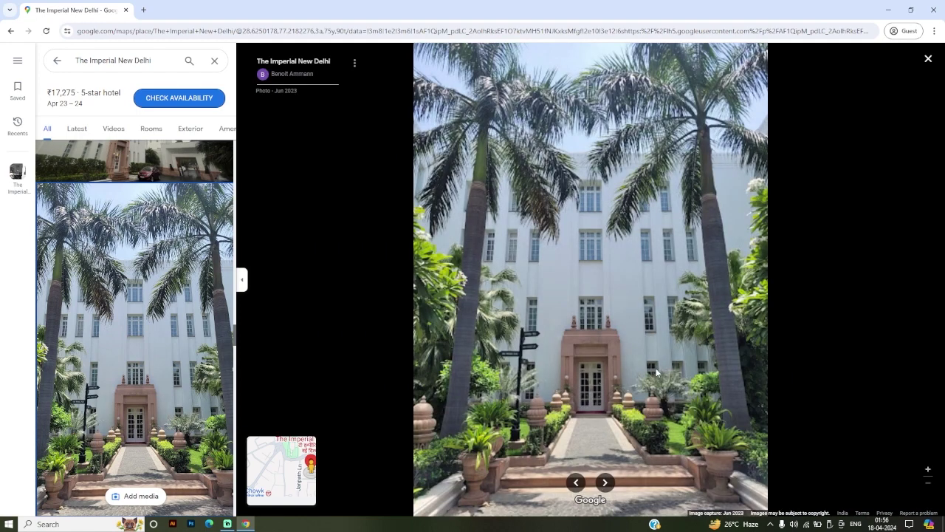
click(605, 483)
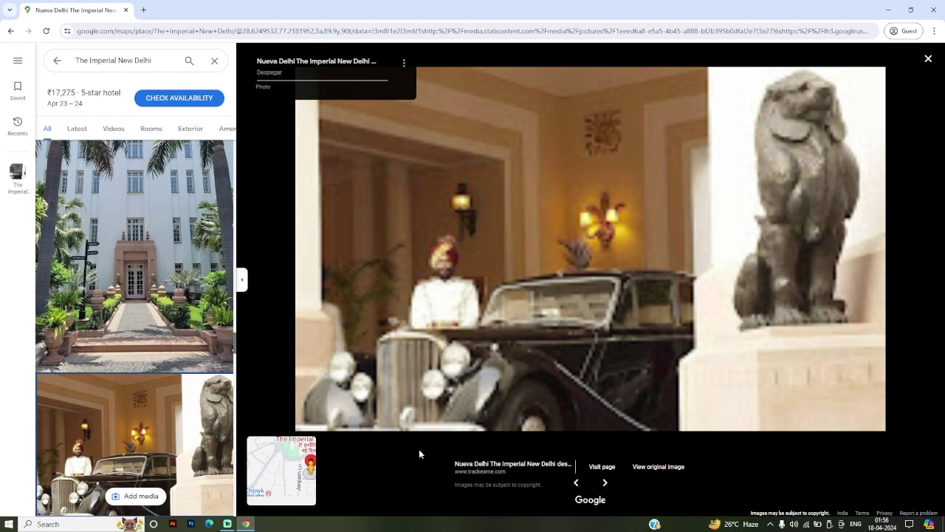
Step: Close the photo viewer, hide the hotel details, and switch the map to satellite imagery
click(929, 59)
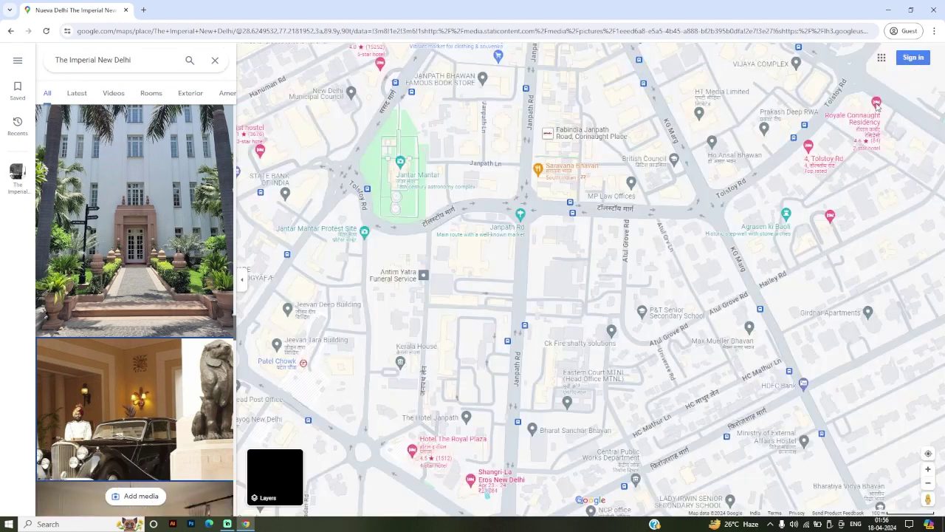
scroll(178, 407, down, 3)
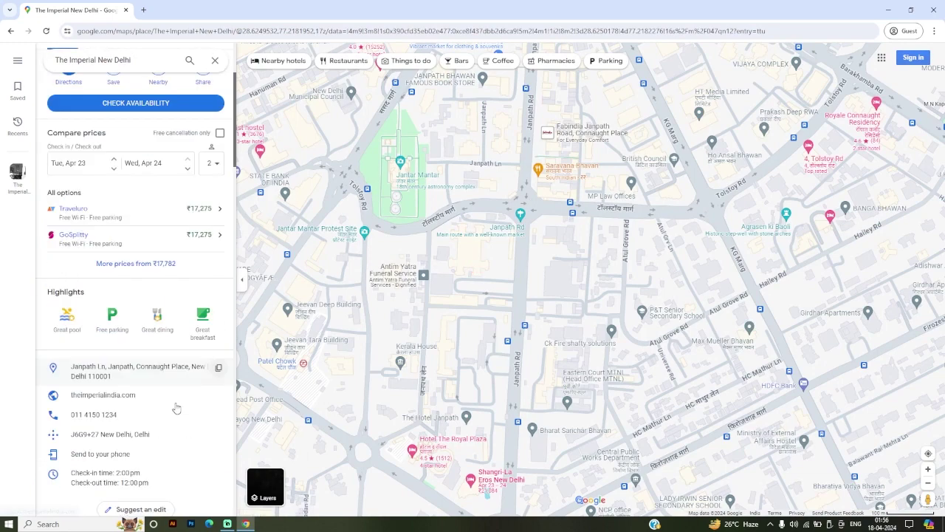
scroll(176, 407, down, 6)
scroll(176, 408, down, 3)
scroll(176, 409, up, 4)
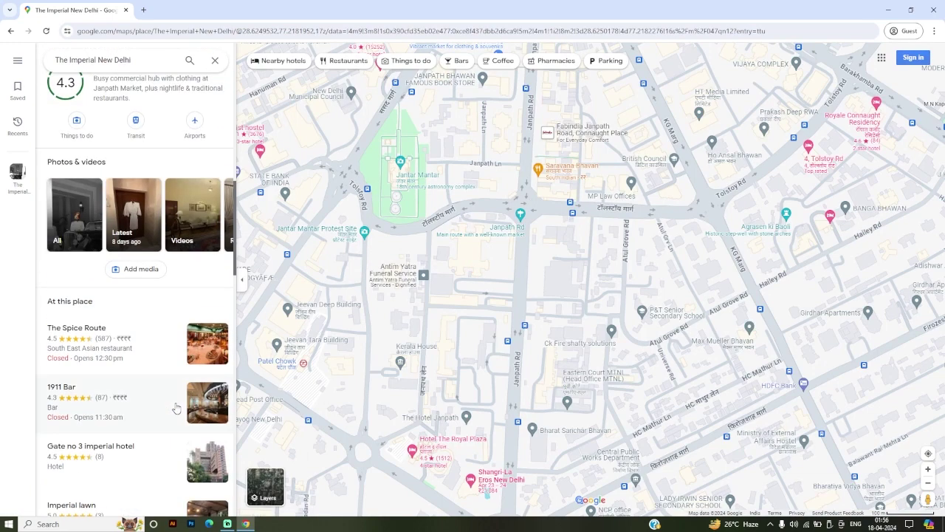
scroll(176, 407, down, 5)
scroll(175, 407, down, 5)
scroll(175, 407, down, 5)
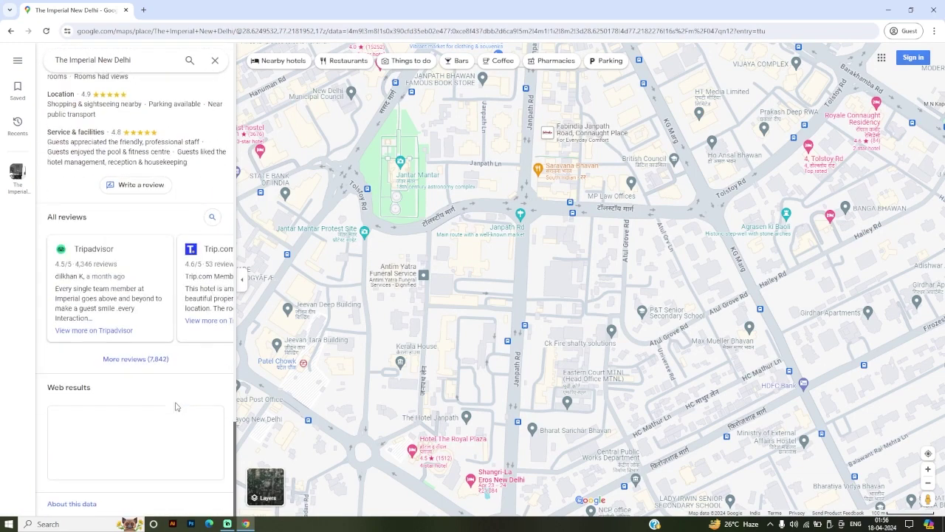
click(241, 279)
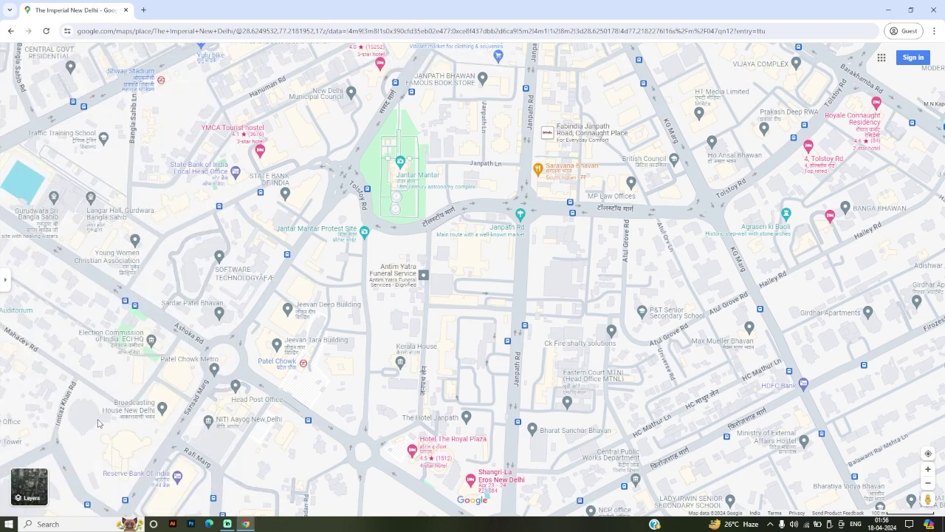
mouse_move(265, 485)
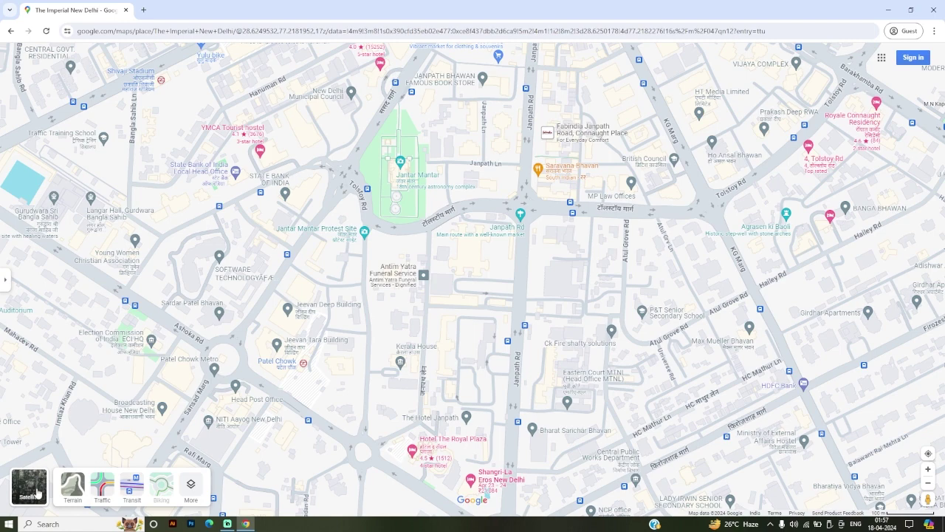
click(37, 492)
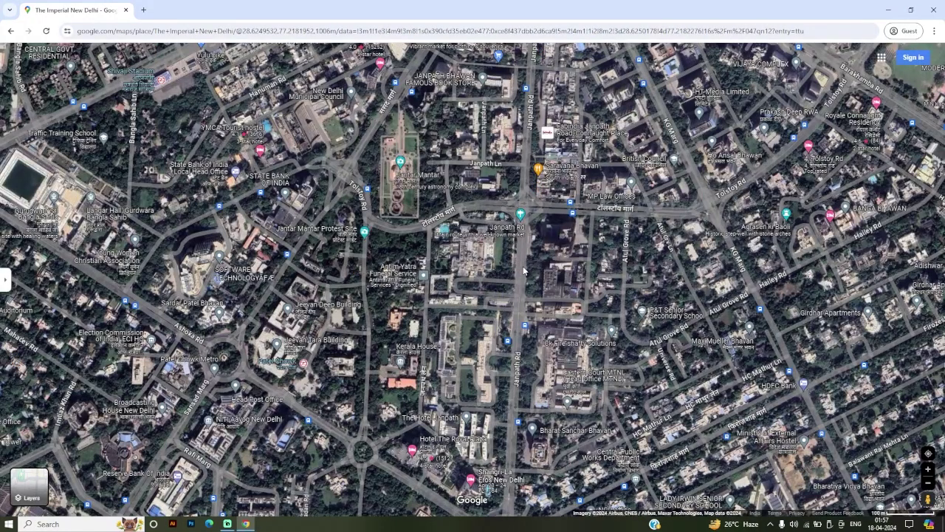
Step: Zoom in and drag the satellite view over the main hotel building and grounds
scroll(504, 268, up, 3)
scroll(504, 267, up, 2)
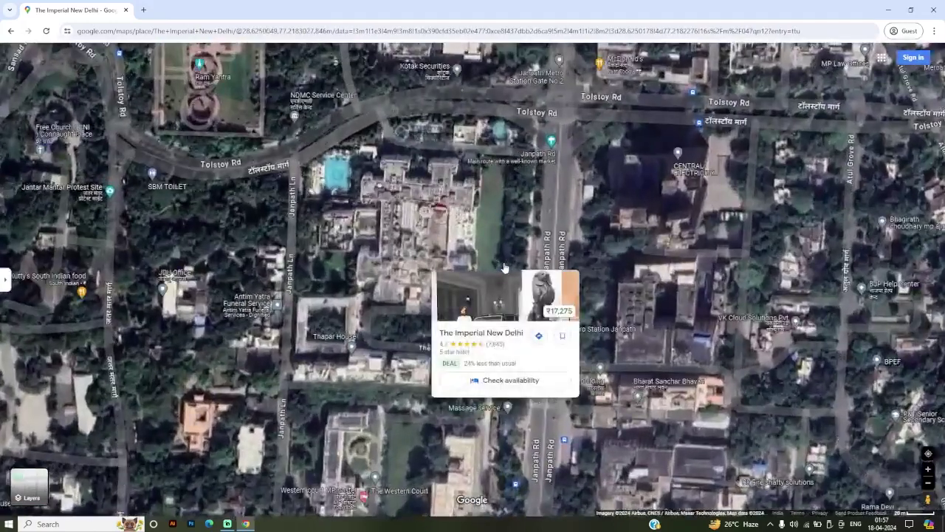
scroll(532, 207, up, 1)
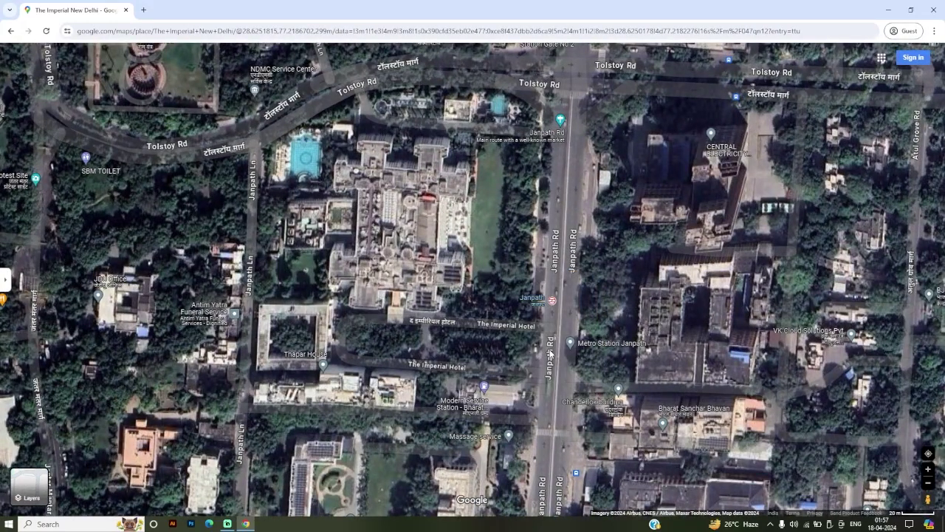
drag(550, 353, 627, 304)
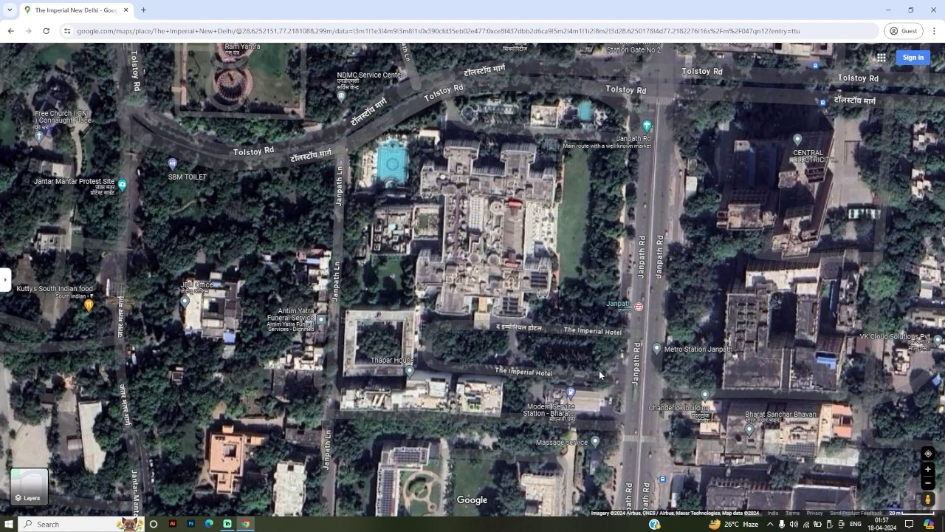
scroll(611, 364, up, 2)
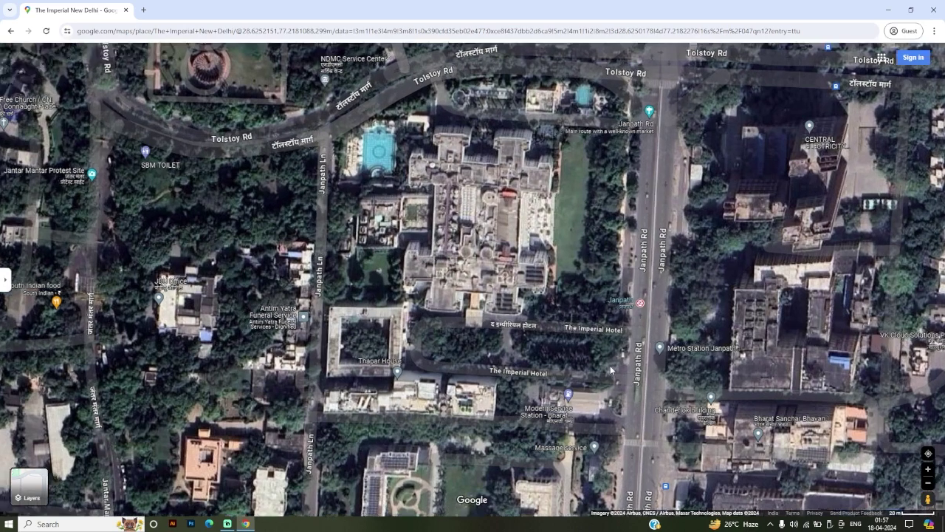
mouse_move(651, 342)
mouse_down()
mouse_move(692, 291)
mouse_move(740, 293)
mouse_up()
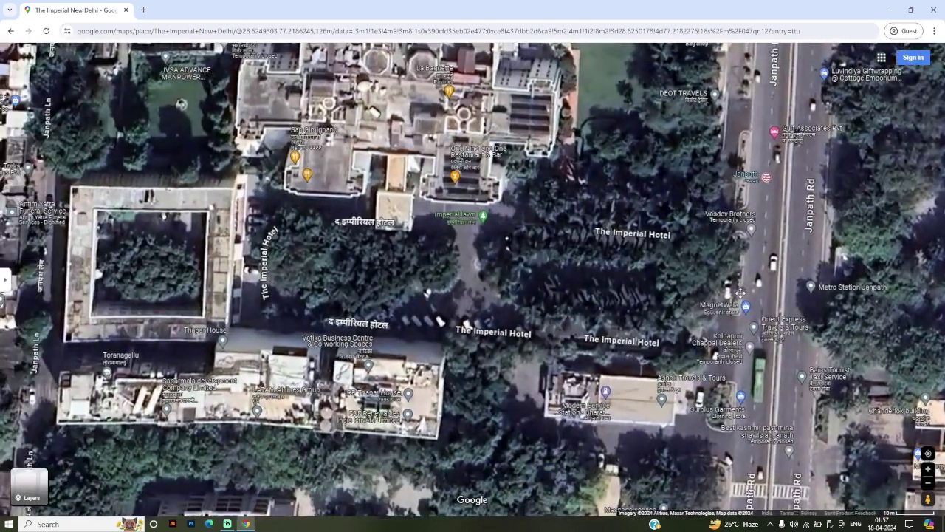
drag(513, 323, 609, 343)
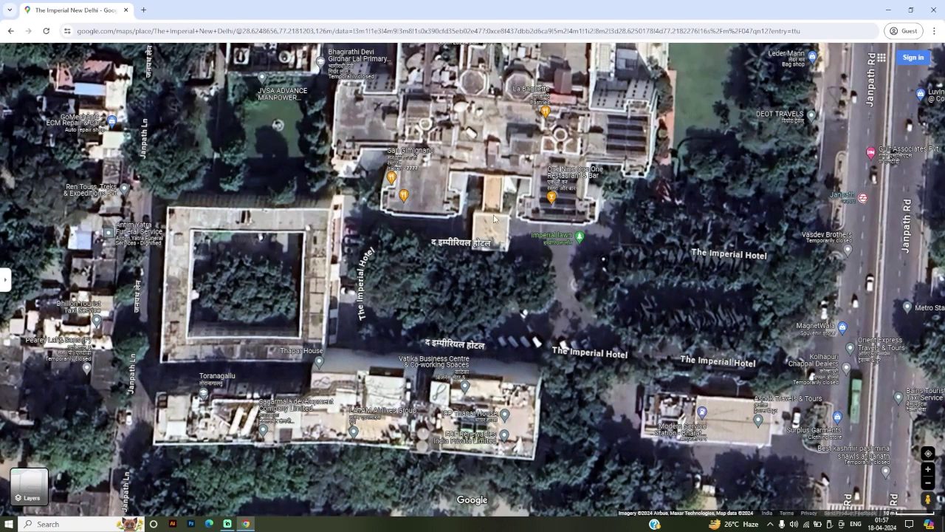
scroll(488, 232, up, 2)
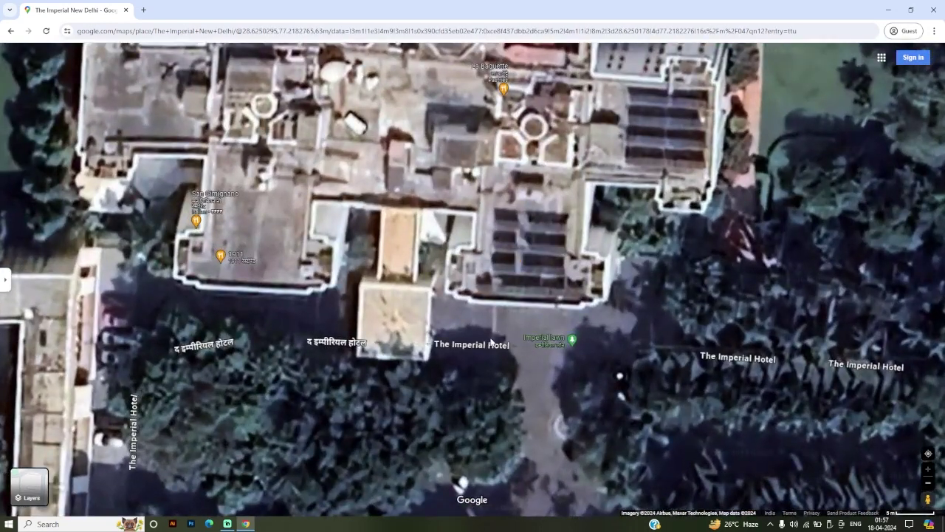
scroll(383, 264, down, 2)
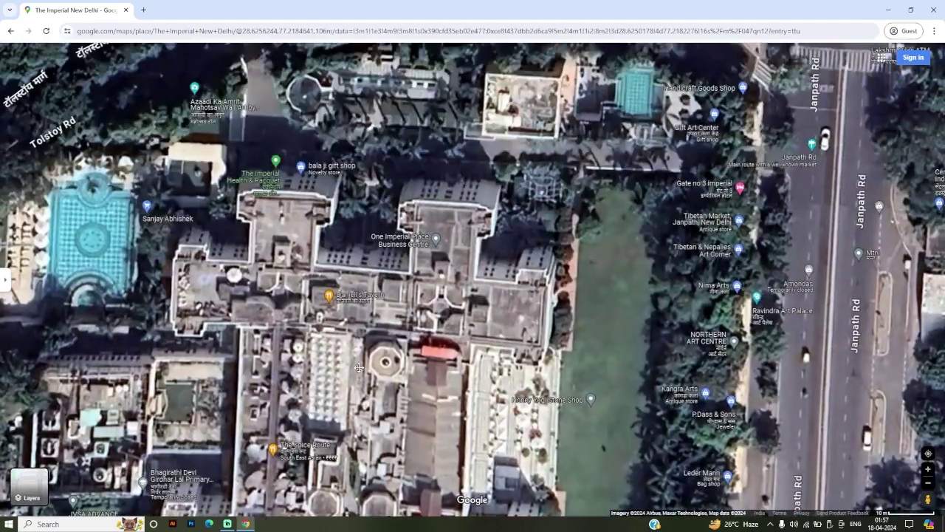
drag(359, 249, 407, 437)
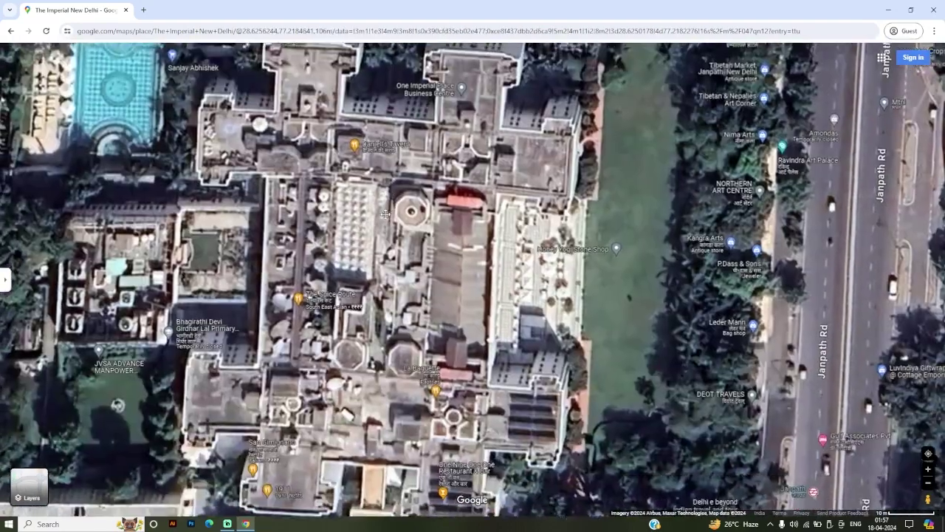
Step: Fine-tune the close-up on the hotel lawn toward Janpath Rd and Tolstoy Rd
key(Right)
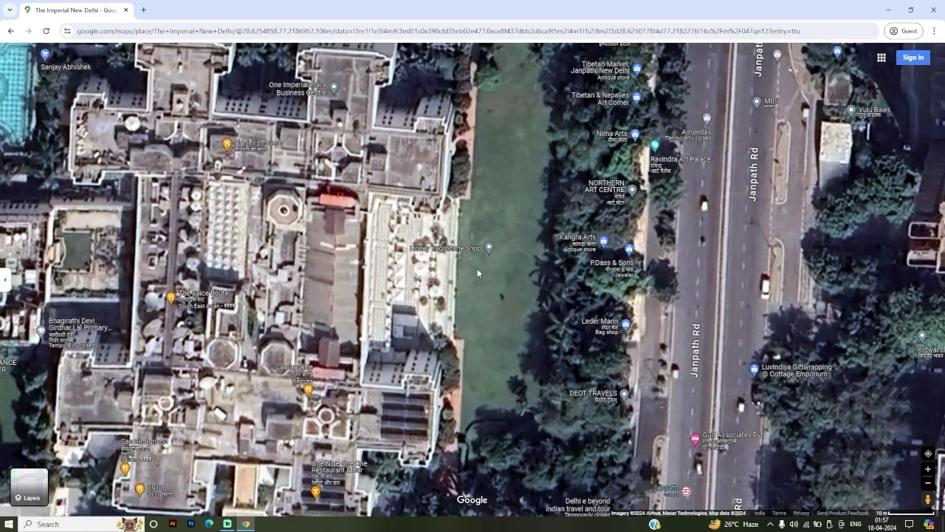
scroll(411, 291, down, 2)
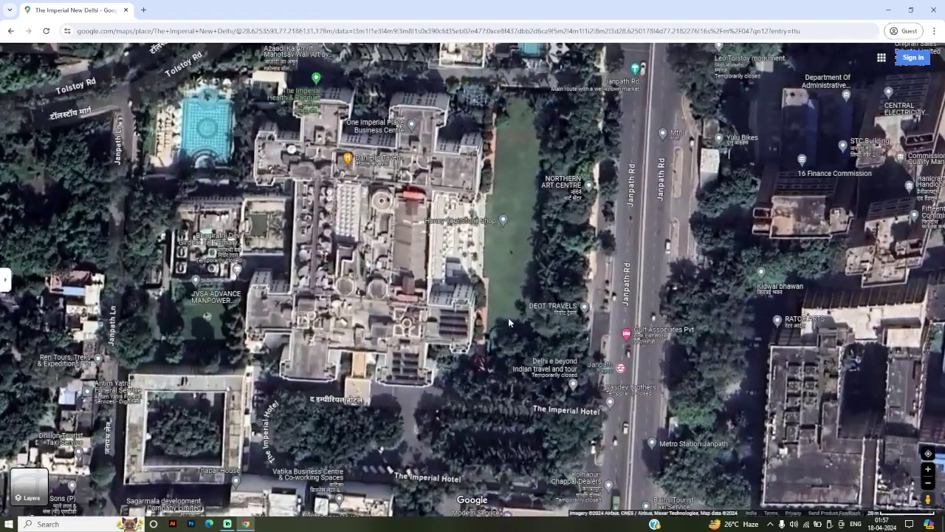
key(Right)
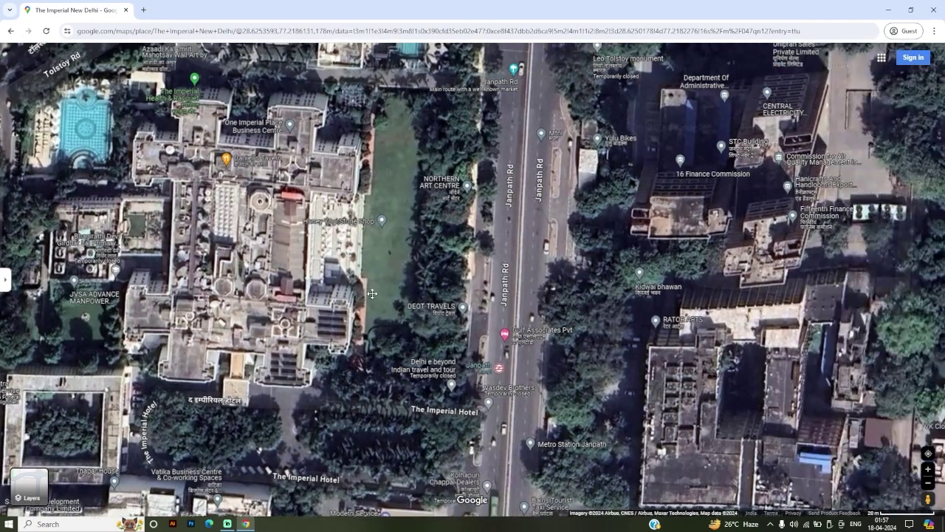
key(Down)
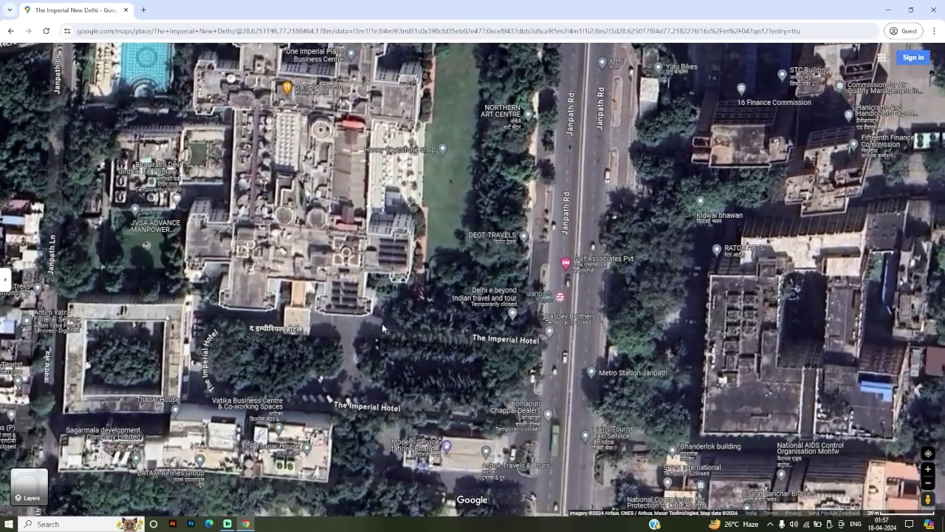
key(Up)
key(Left)
scroll(495, 284, up, 1)
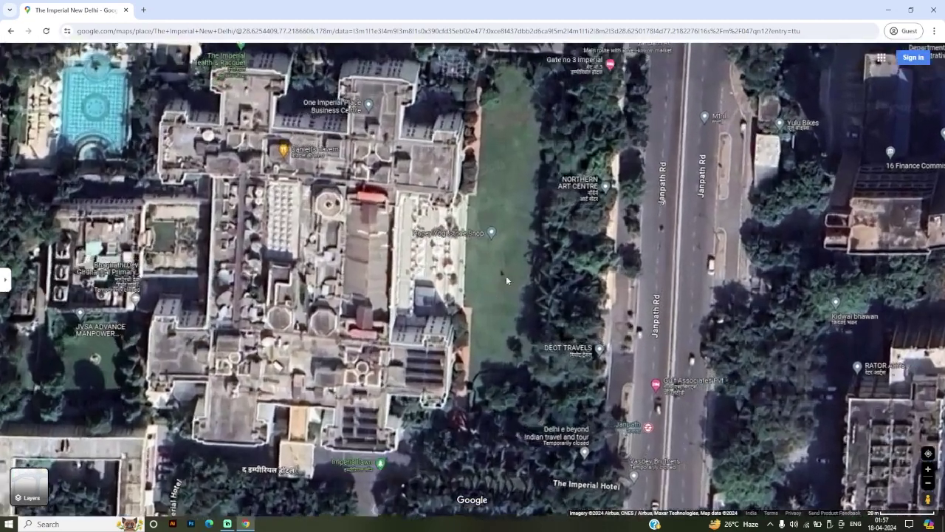
scroll(506, 276, down, 2)
scroll(513, 305, up, 2)
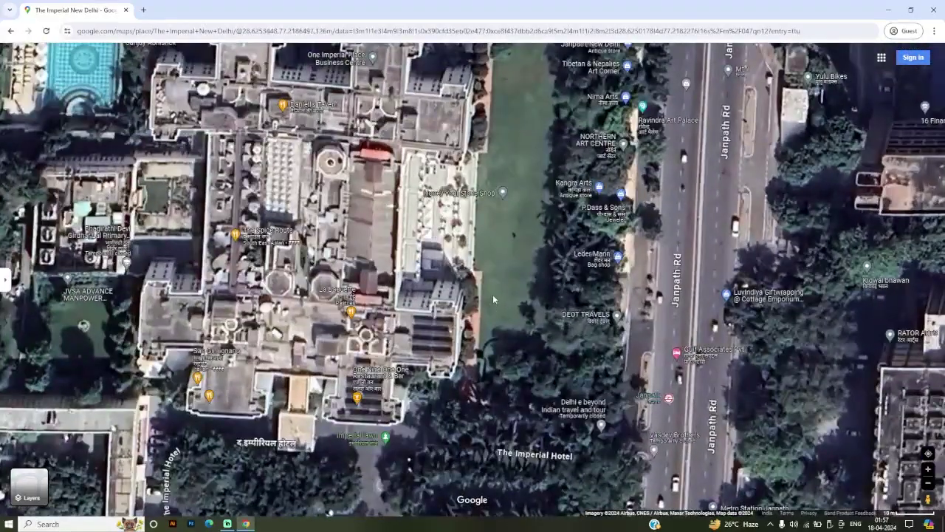
key(Right)
key(Up)
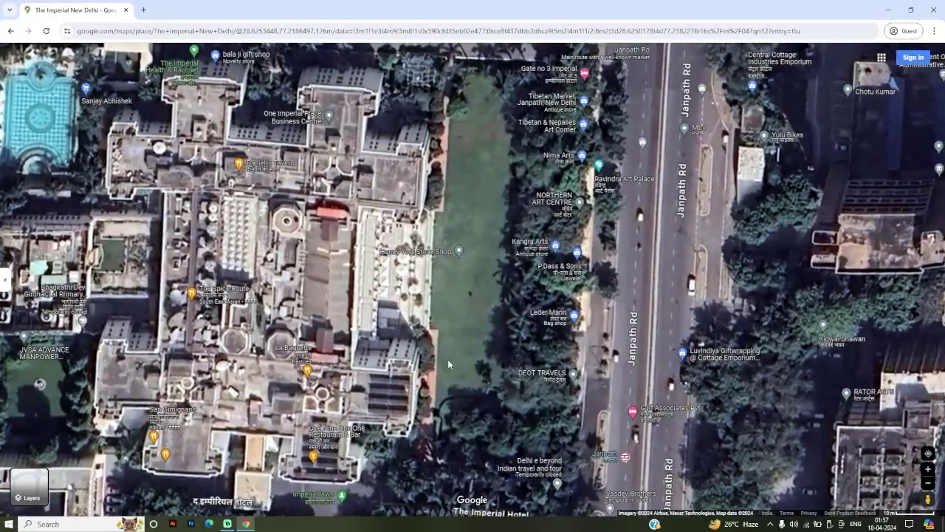
scroll(457, 339, up, 2)
key(Up)
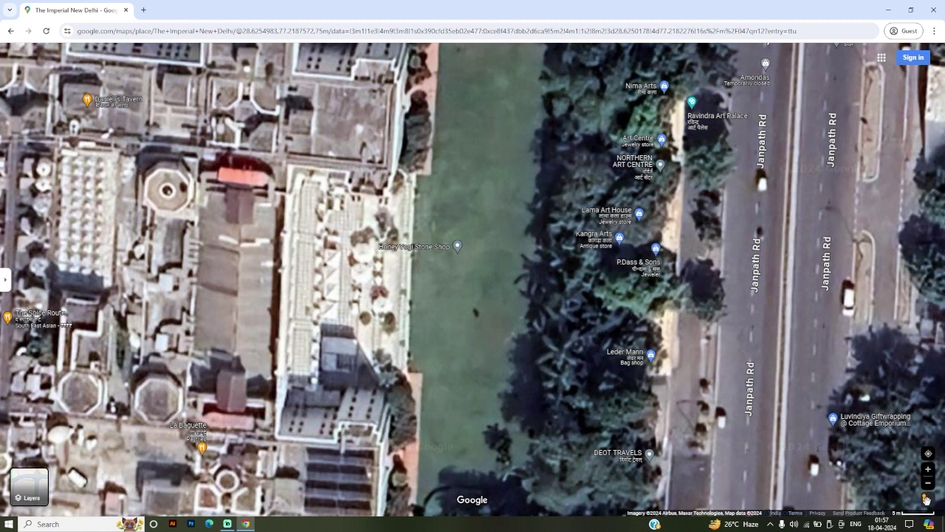
Step: Drop Pegman on Janpath Rd beside the hotel for Street View at 20 Jampath Rd
drag(926, 499, 754, 390)
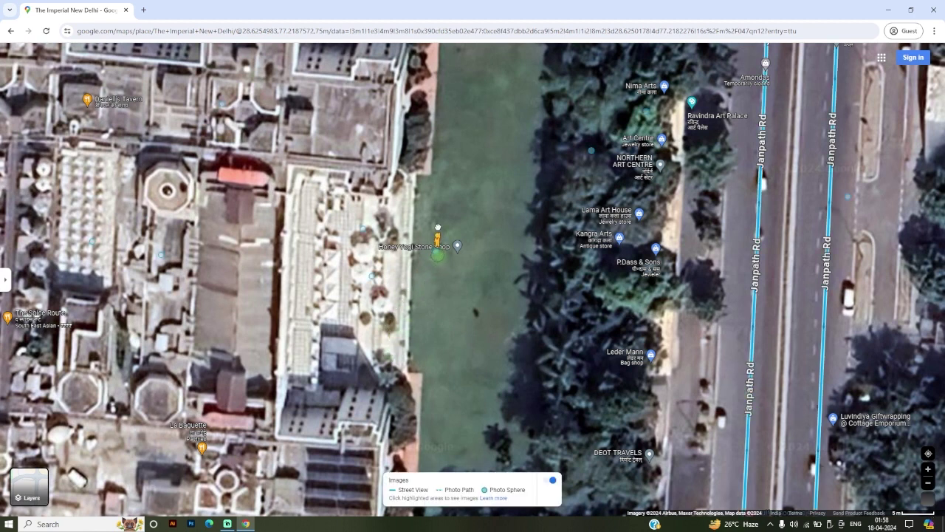
mouse_move(438, 228)
mouse_down()
mouse_move(369, 196)
mouse_move(151, 230)
mouse_up()
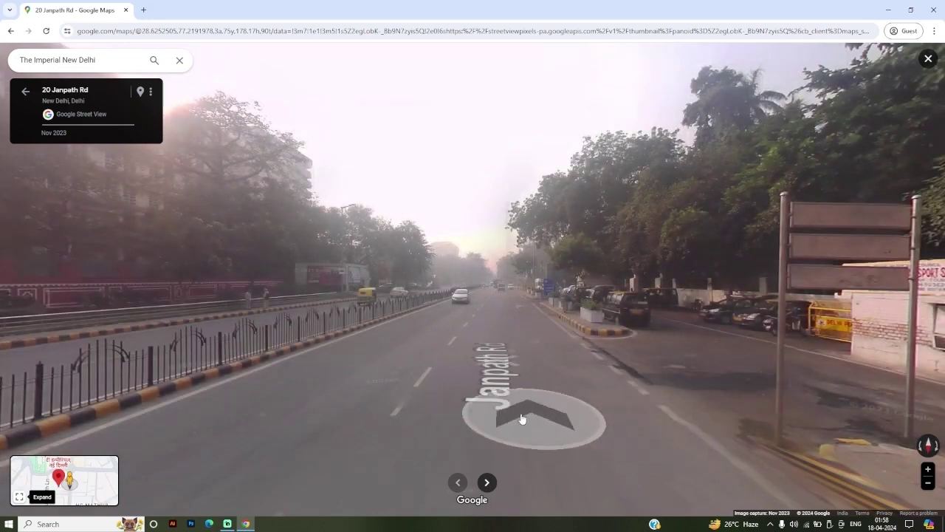
Step: Step along Janpath Rd, looking at the roadside building and across the median
click(629, 395)
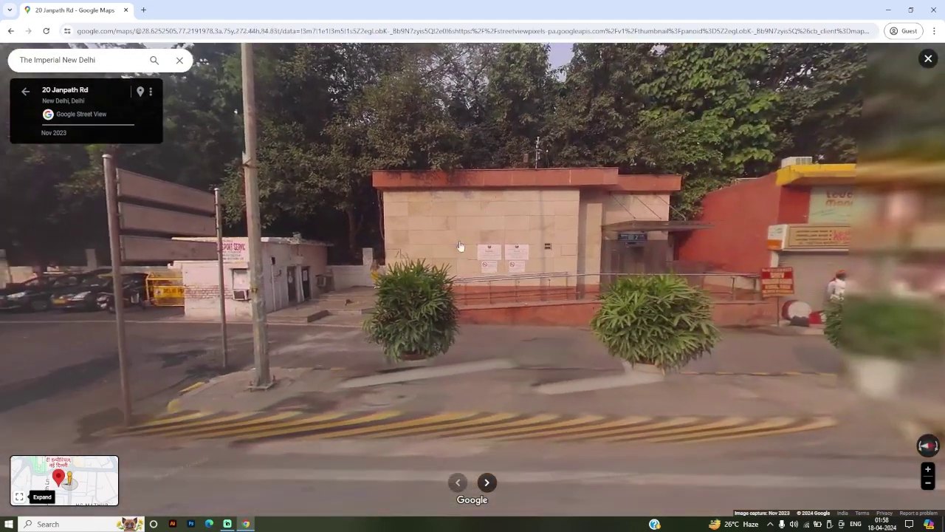
mouse_move(459, 246)
mouse_down()
mouse_move(747, 322)
mouse_move(426, 322)
mouse_up()
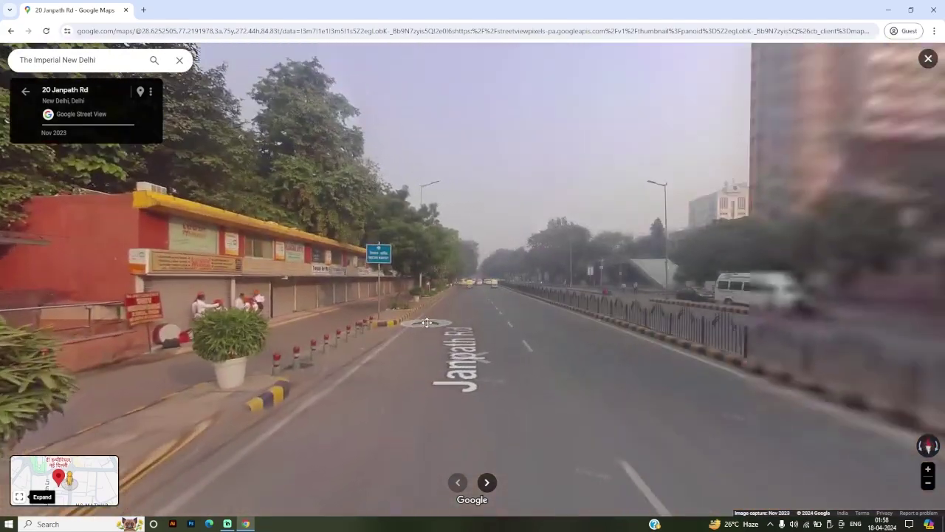
mouse_move(850, 310)
mouse_down()
mouse_move(562, 284)
mouse_move(462, 325)
mouse_up()
drag(654, 300, 211, 256)
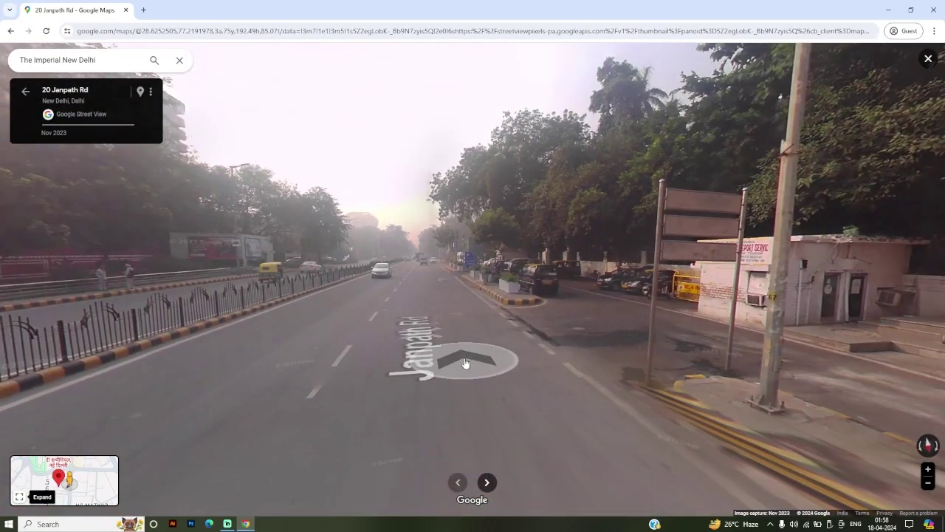
click(466, 362)
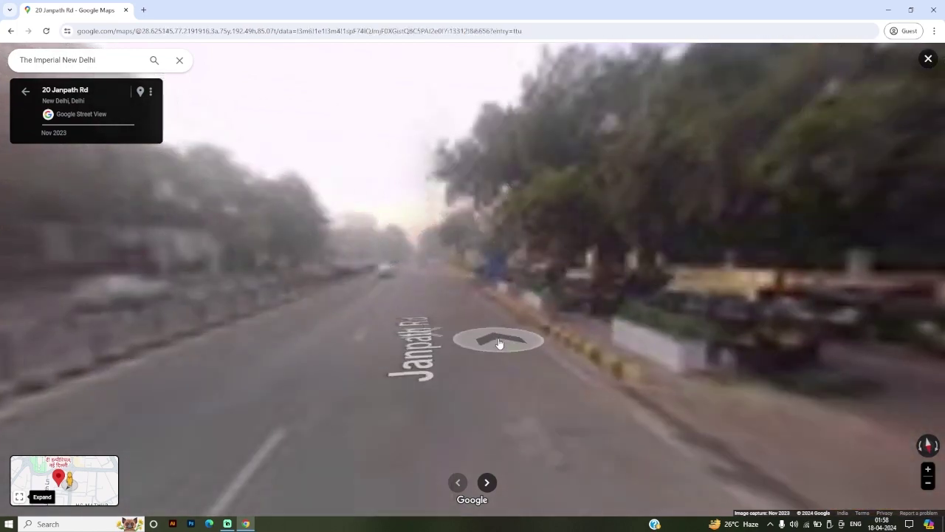
mouse_move(500, 343)
mouse_down()
mouse_move(264, 331)
mouse_move(433, 340)
mouse_up()
Step: Advance down Janpath Rd to 124 Janpath Rd, facing The Imperial's entrance gate
click(387, 330)
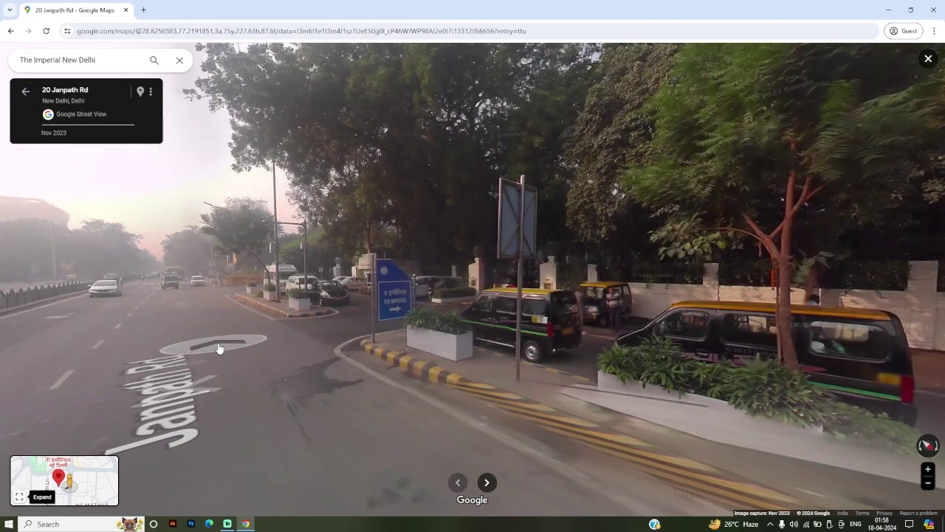
click(217, 348)
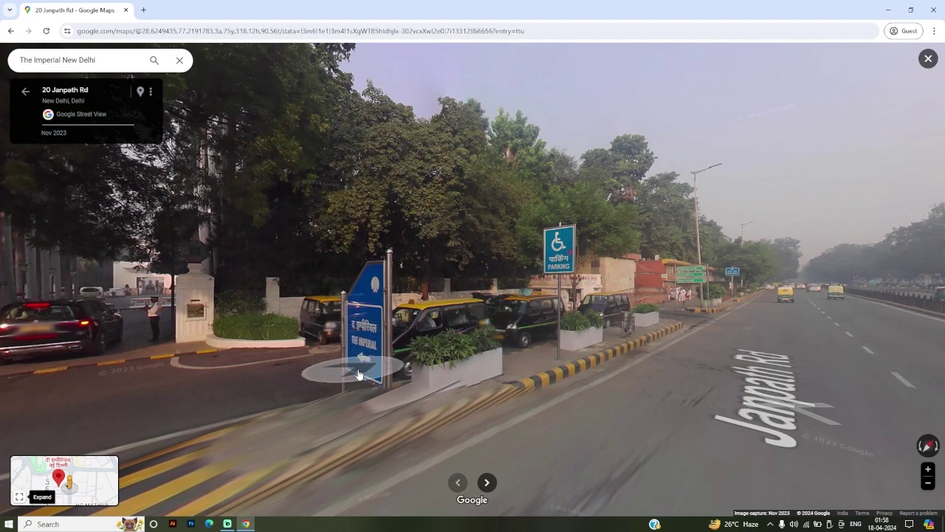
drag(467, 318, 770, 374)
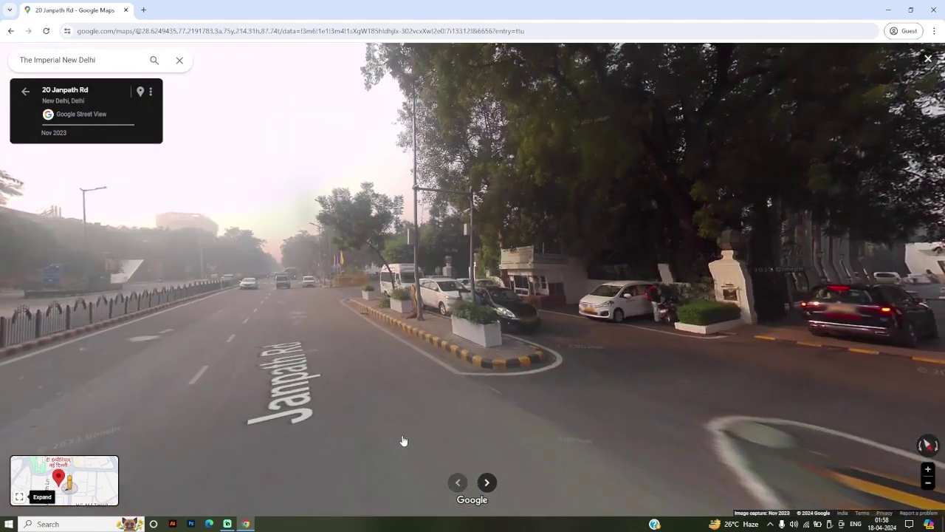
click(403, 439)
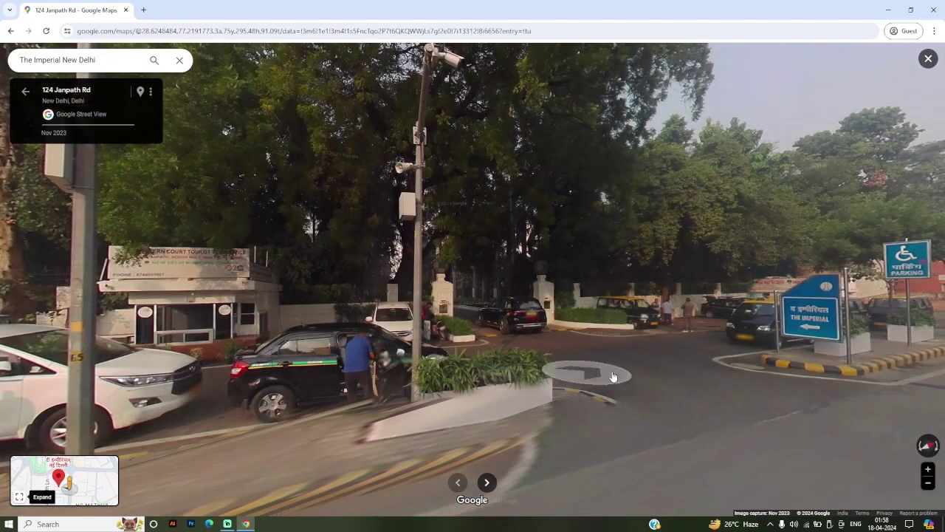
Step: Jump forward along Janpath Rd and look around the road, railing and buildings
click(584, 373)
key(Right)
key(Right)
key(Right)
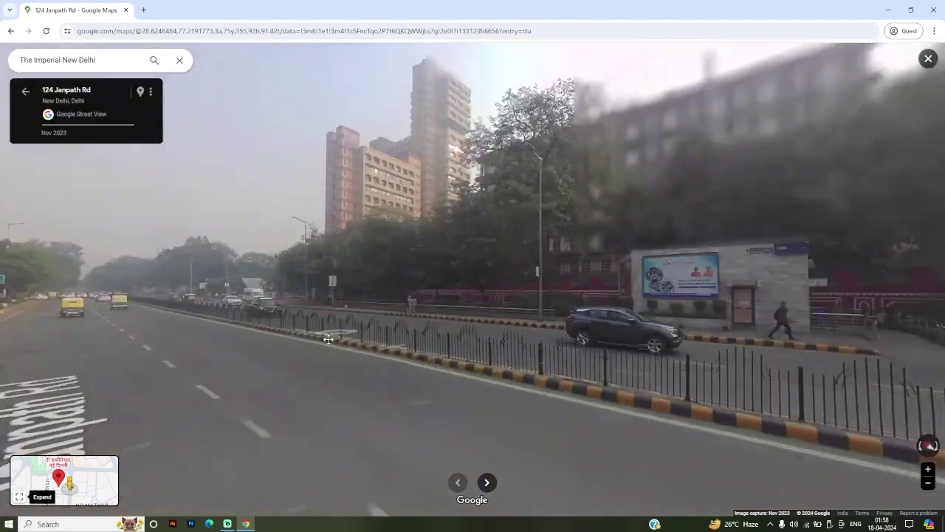
drag(473, 376, 382, 328)
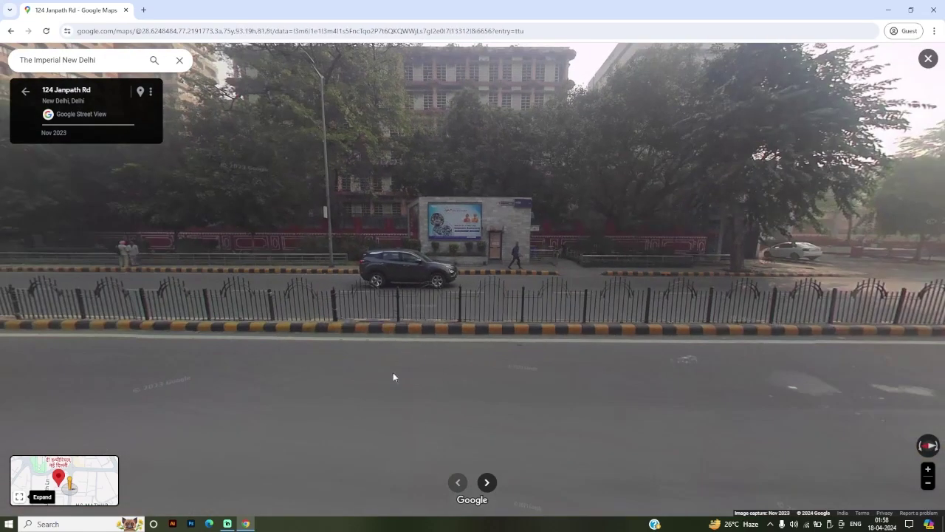
drag(392, 375, 170, 369)
key(Left)
key(Left)
key(Left)
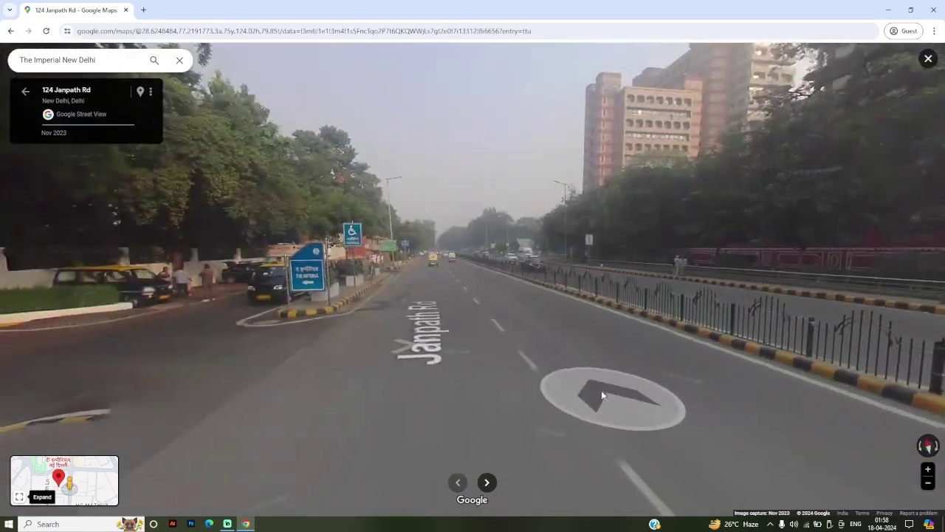
mouse_move(567, 412)
mouse_down()
mouse_move(365, 390)
mouse_move(507, 332)
mouse_move(596, 374)
mouse_move(262, 344)
mouse_move(179, 458)
mouse_move(422, 354)
mouse_move(649, 182)
mouse_move(245, 431)
mouse_move(566, 381)
mouse_move(608, 285)
mouse_move(456, 243)
mouse_up()
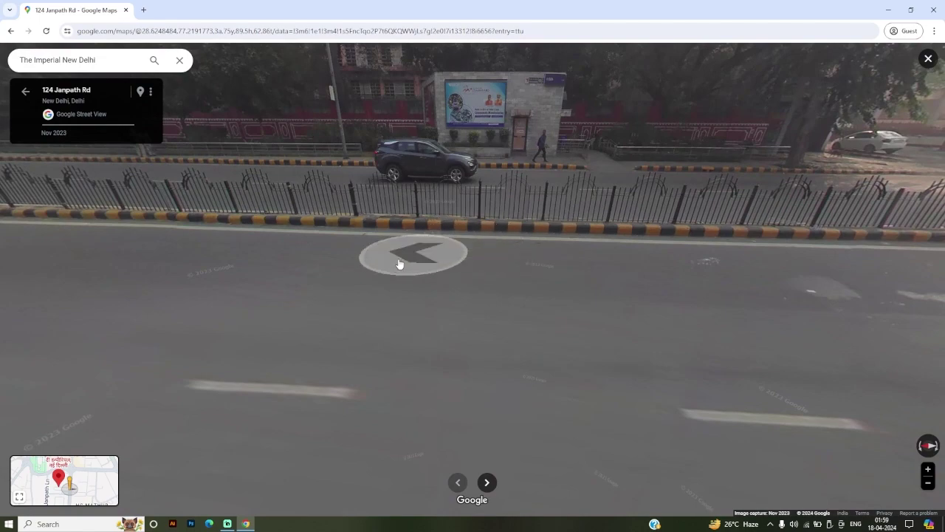
drag(401, 261, 475, 391)
drag(296, 373, 643, 418)
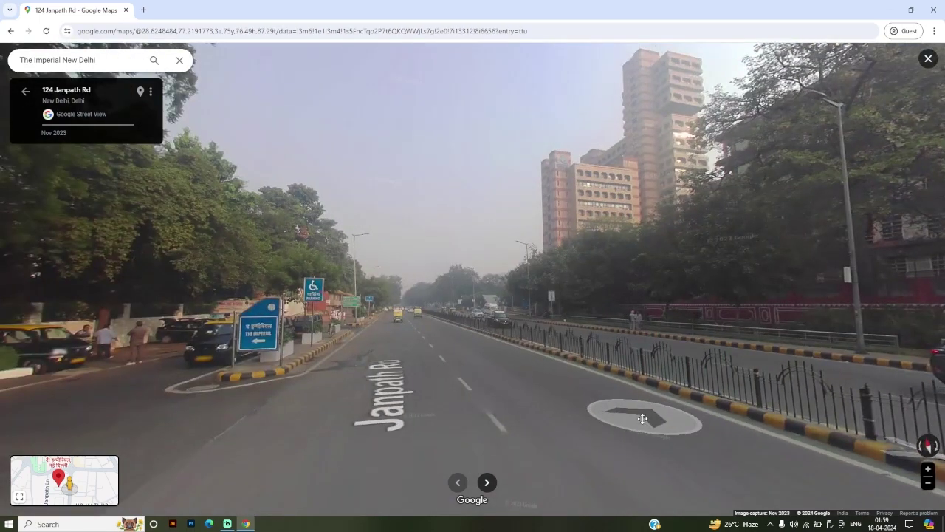
Step: Turn toward The Imperial's tree-lined entrance, zoom in and out, and step toward the gate
drag(583, 321, 699, 325)
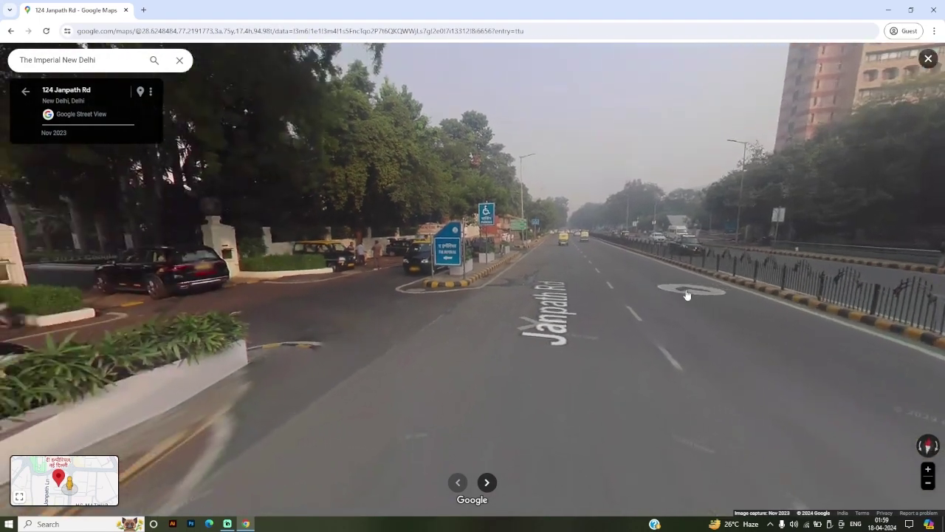
scroll(591, 311, up, 3)
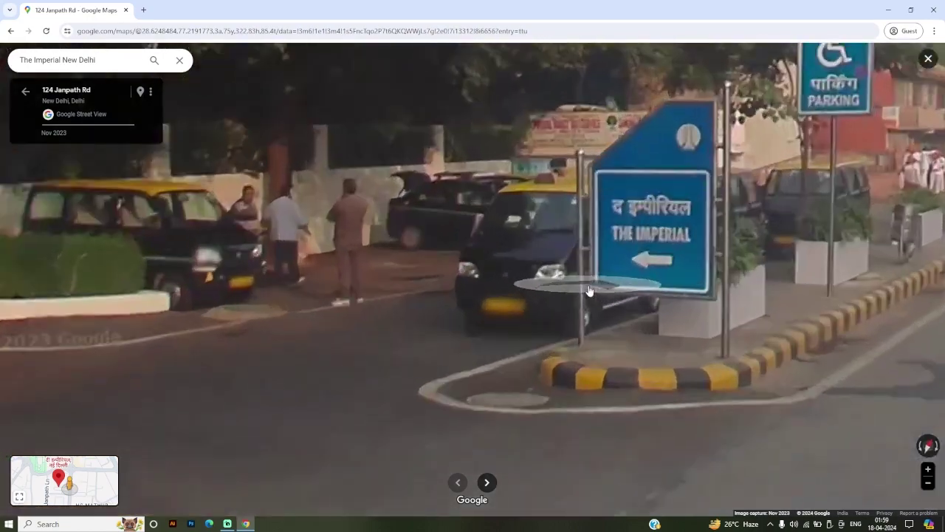
scroll(593, 338, up, 2)
scroll(593, 337, down, 5)
drag(601, 414, 696, 453)
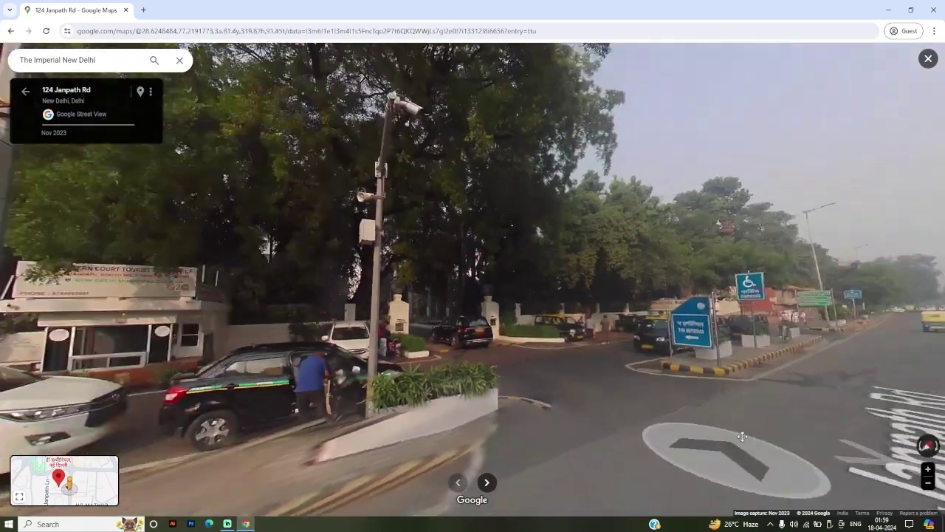
click(724, 468)
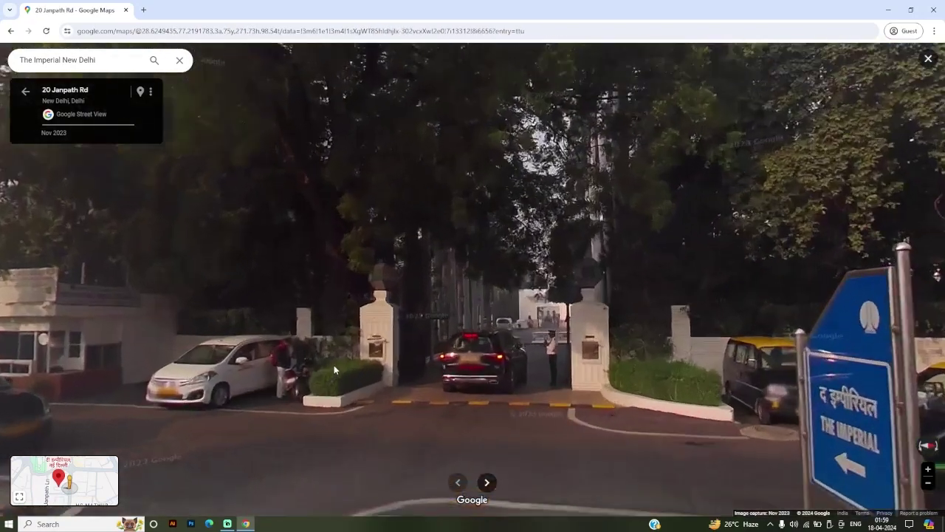
Step: Zoom in and out on the Imperial gate view at 20 Janpath Rd
scroll(334, 364, up, 3)
scroll(214, 325, up, 2)
scroll(601, 337, down, 2)
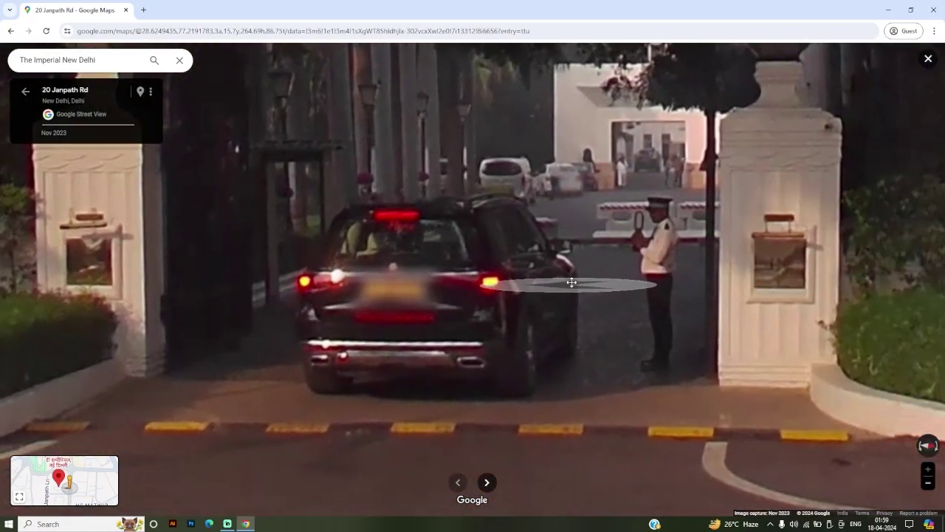
scroll(570, 288, down, 3)
scroll(556, 284, up, 3)
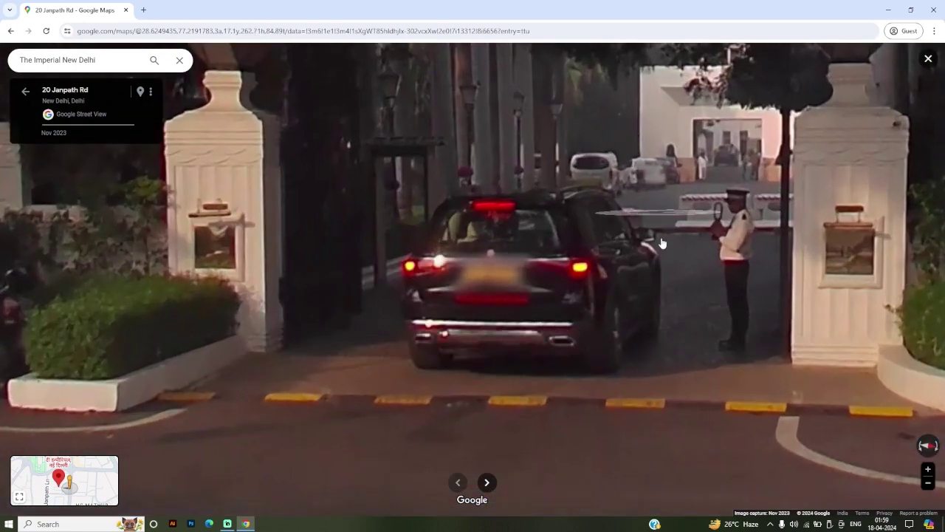
scroll(503, 344, down, 2)
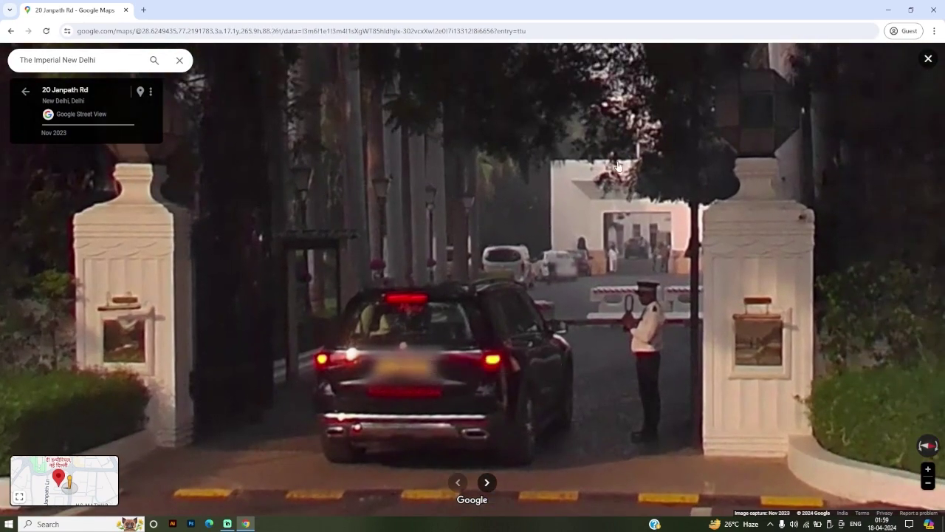
scroll(602, 226, down, 2)
scroll(584, 162, down, 1)
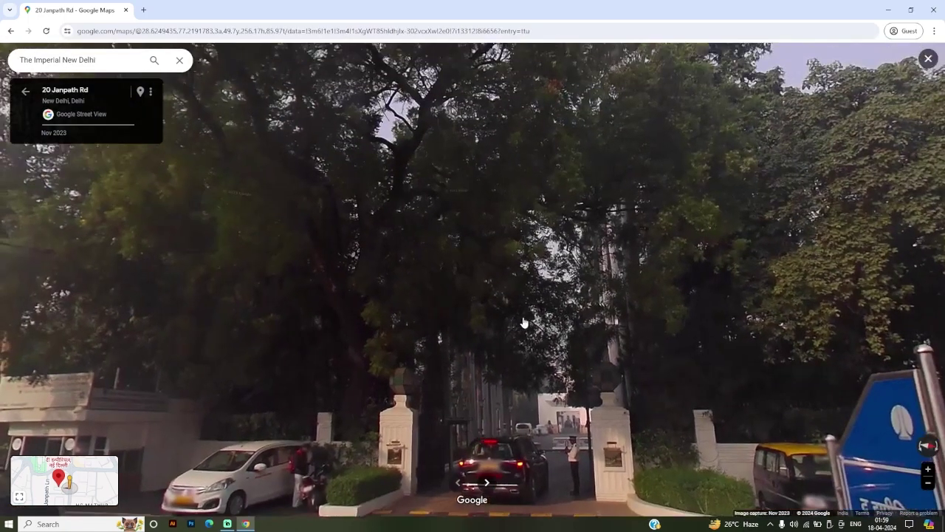
Step: Turn the view along Janpath Rd and back, then exit Street View to the satellite map
key(Right)
key(Right)
key(Right)
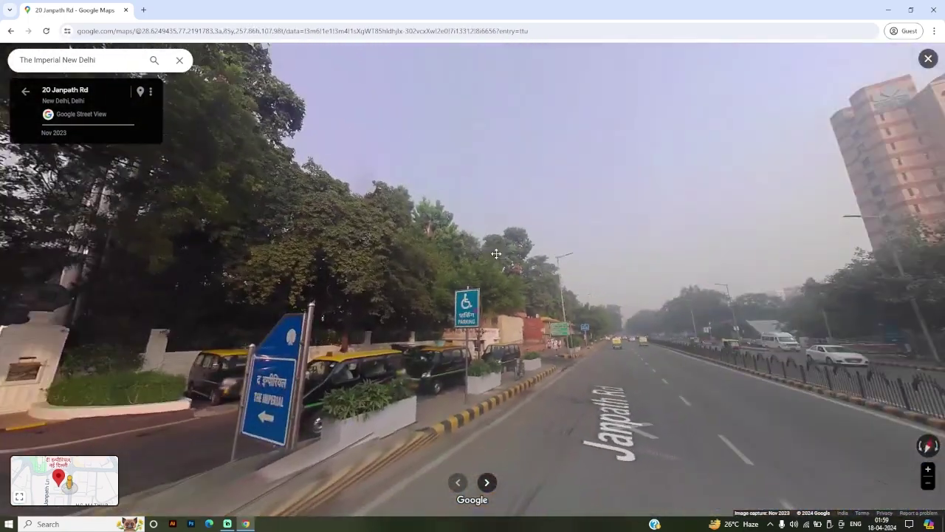
key(Left)
key(Left)
key(Left)
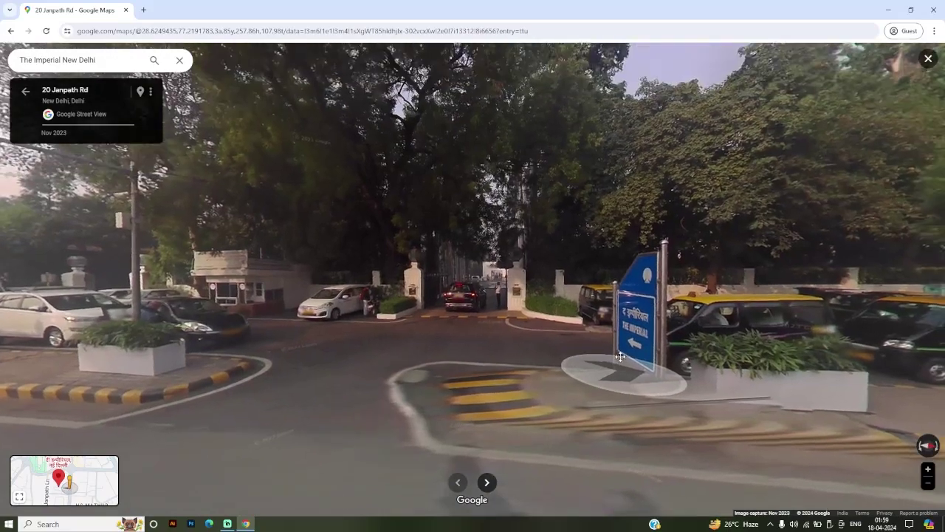
key(Left)
scroll(378, 370, up, 2)
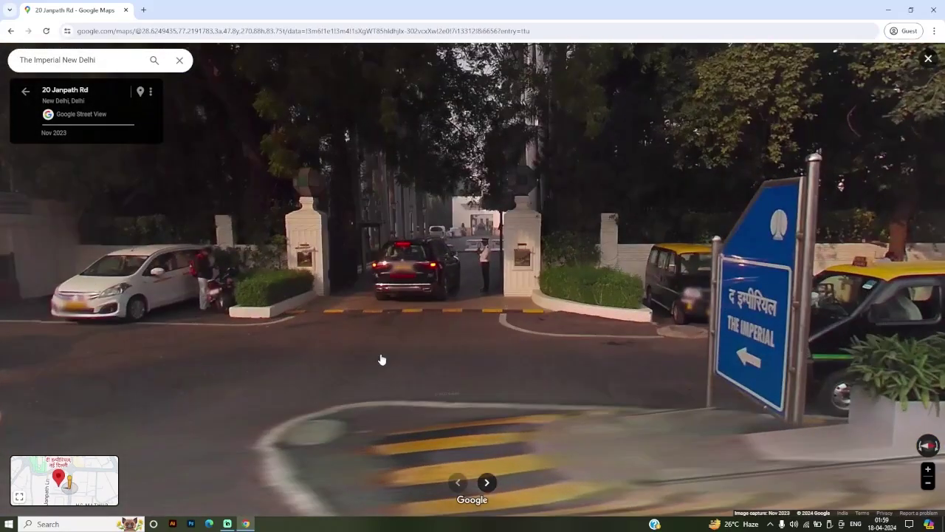
scroll(369, 376, up, 1)
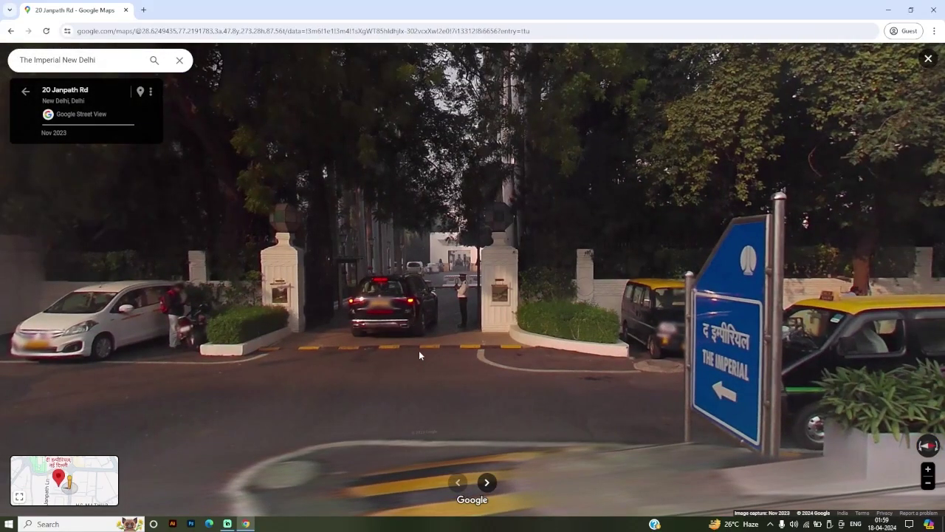
scroll(415, 353, down, 3)
key(Right)
key(Right)
key(Right)
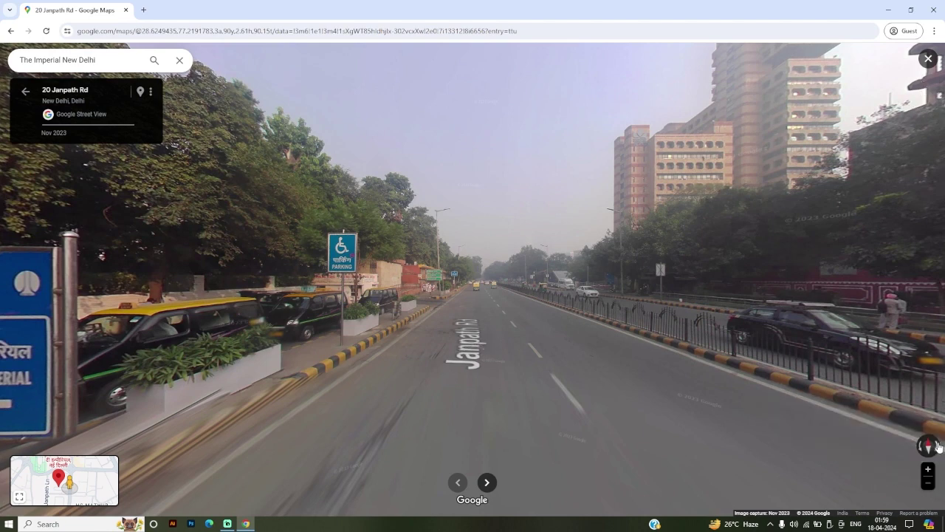
click(929, 61)
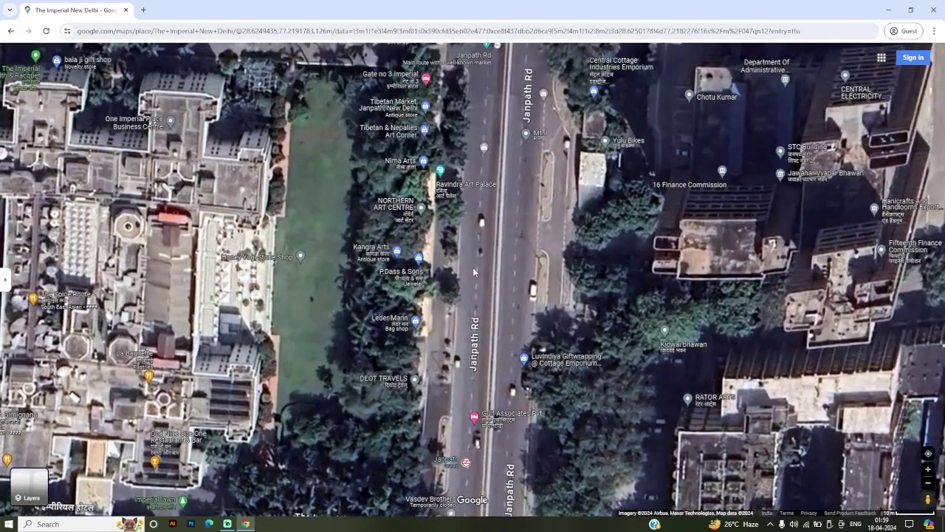
Step: Pan and zoom the satellite map to frame The Imperial's long lawn beside Gate no 3
drag(473, 272, 618, 262)
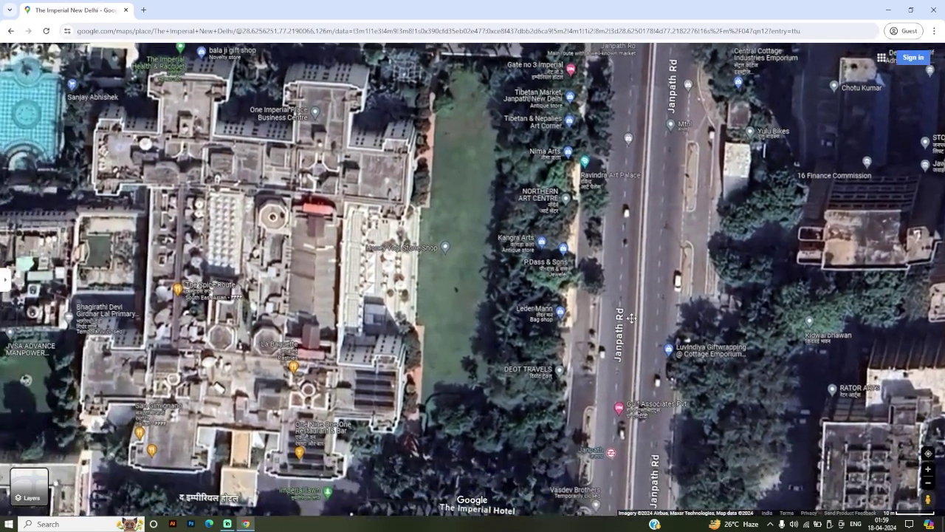
drag(631, 317, 660, 335)
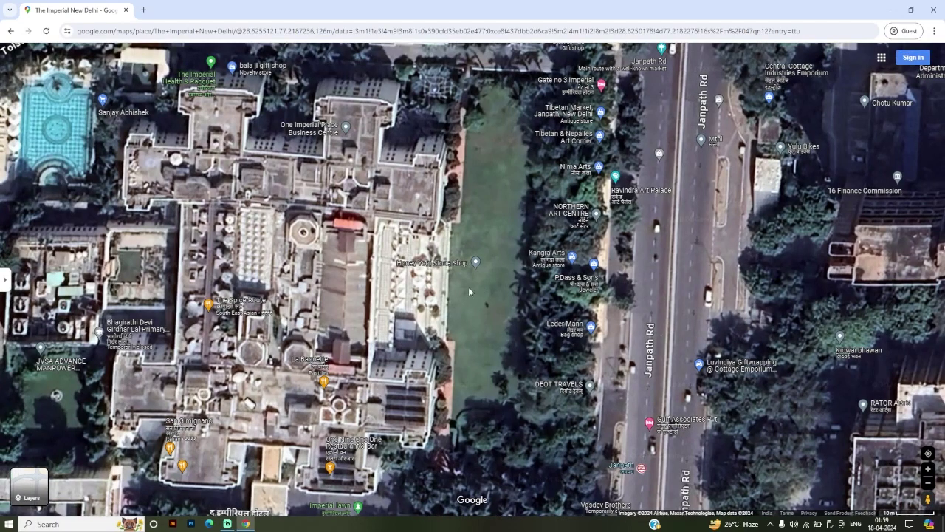
scroll(471, 311, down, 5)
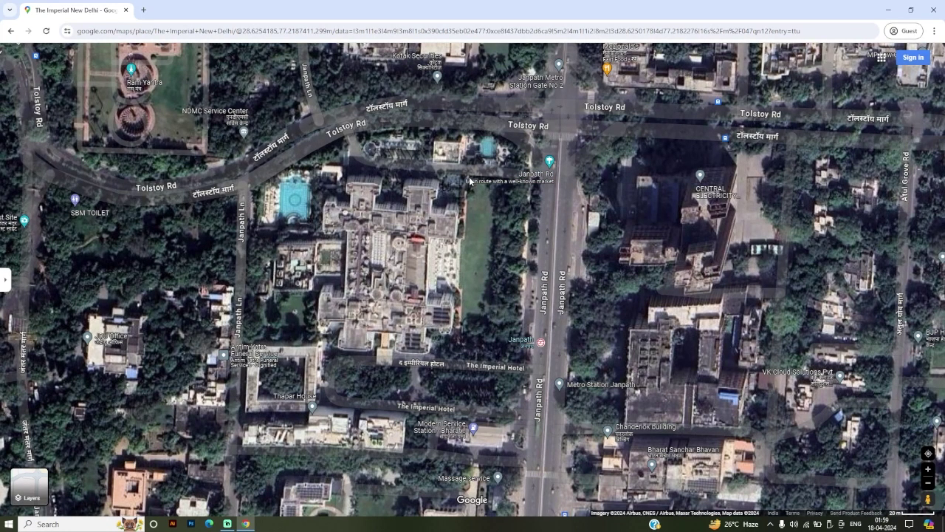
scroll(471, 194, up, 5)
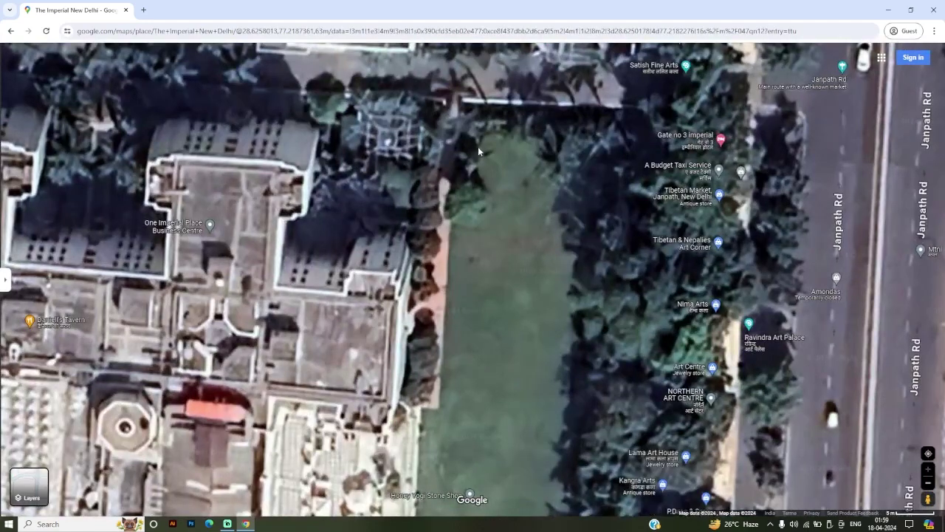
scroll(507, 150, down, 3)
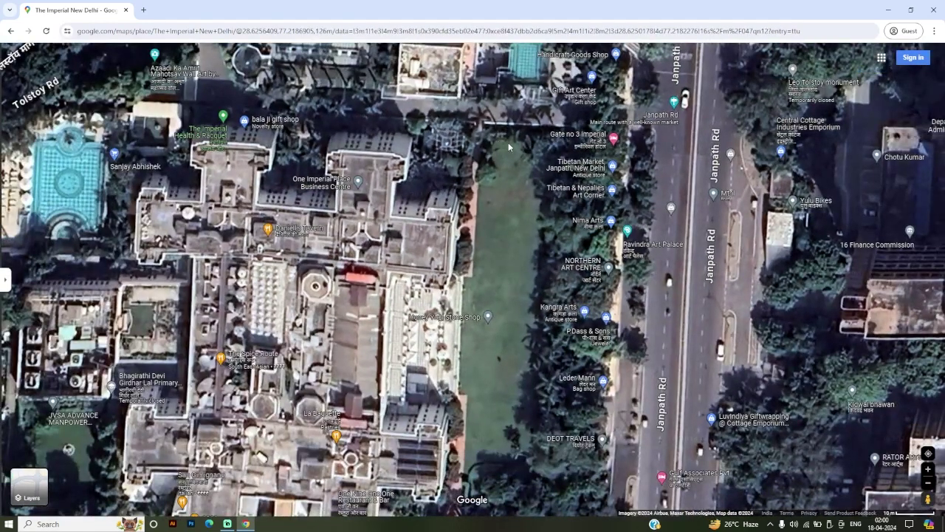
right_click(509, 144)
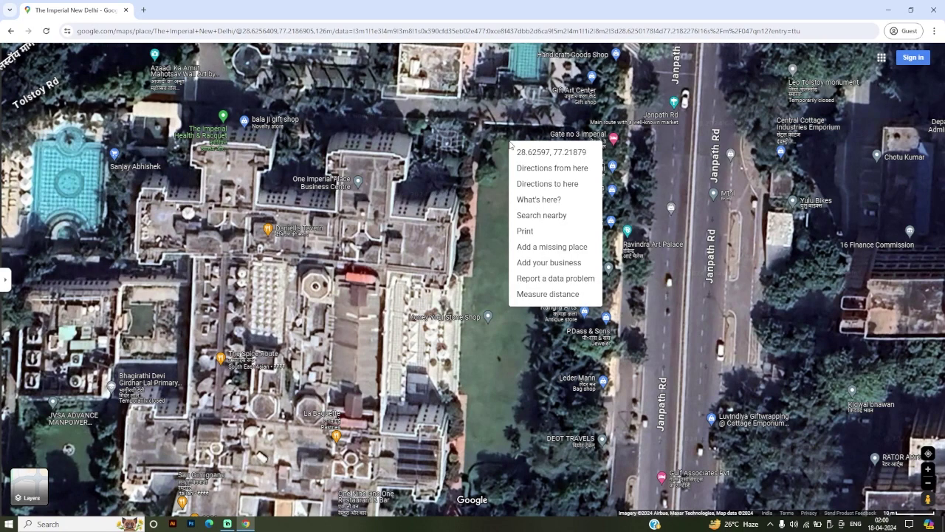
click(505, 143)
right_click(508, 143)
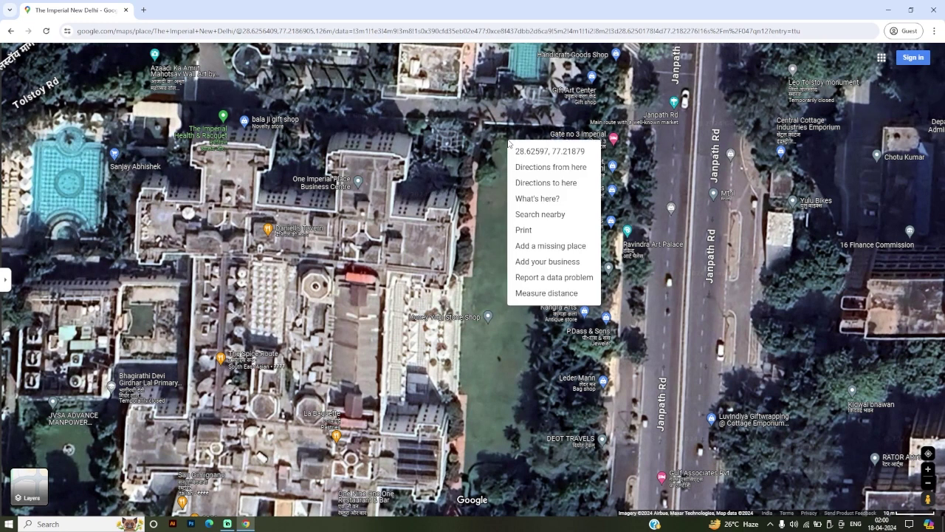
click(543, 293)
scroll(488, 188, down, 1)
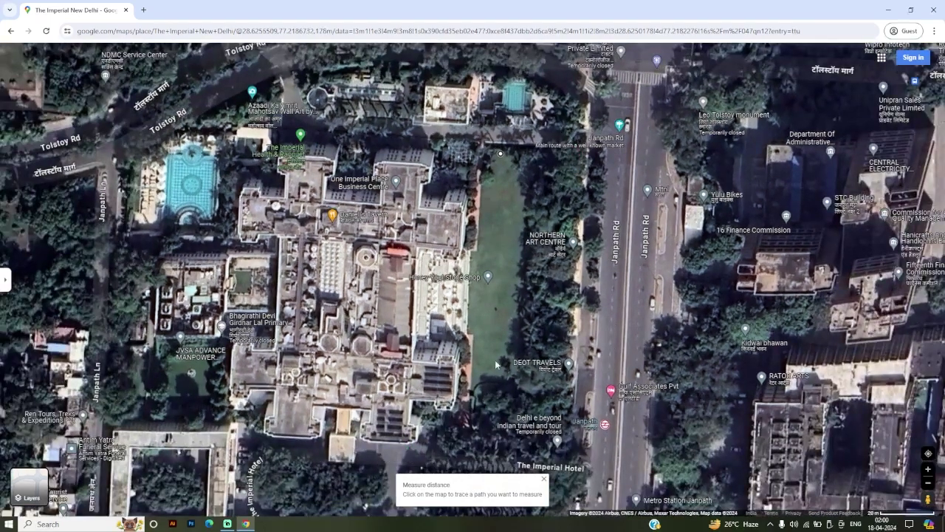
scroll(495, 378, up, 3)
scroll(495, 384, up, 1)
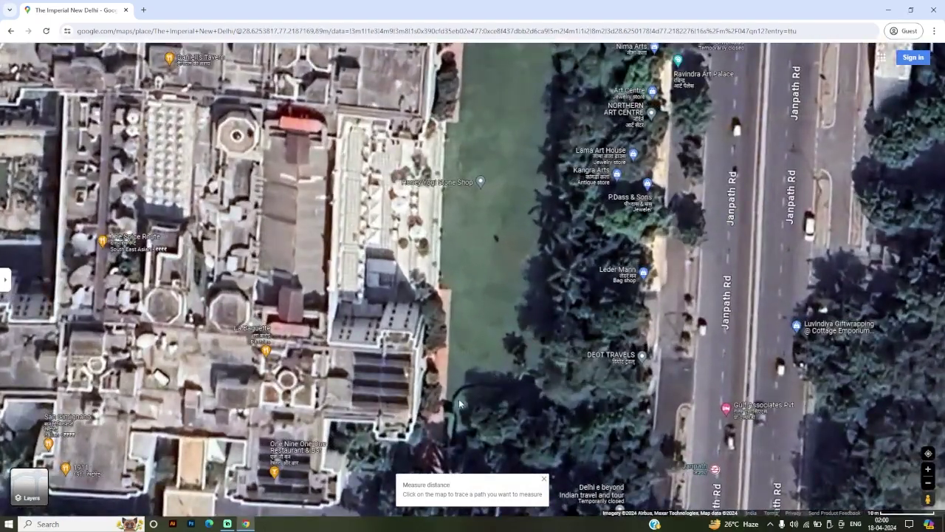
scroll(510, 388, down, 1)
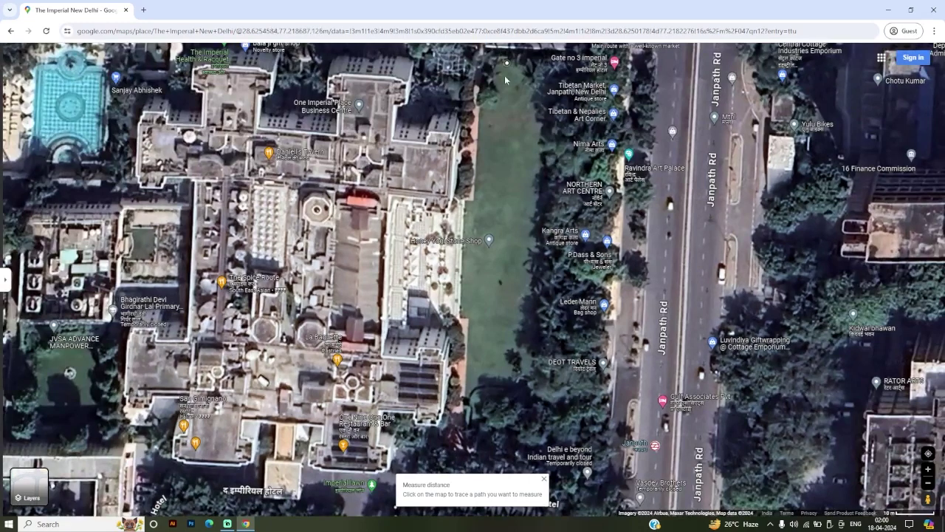
click(498, 385)
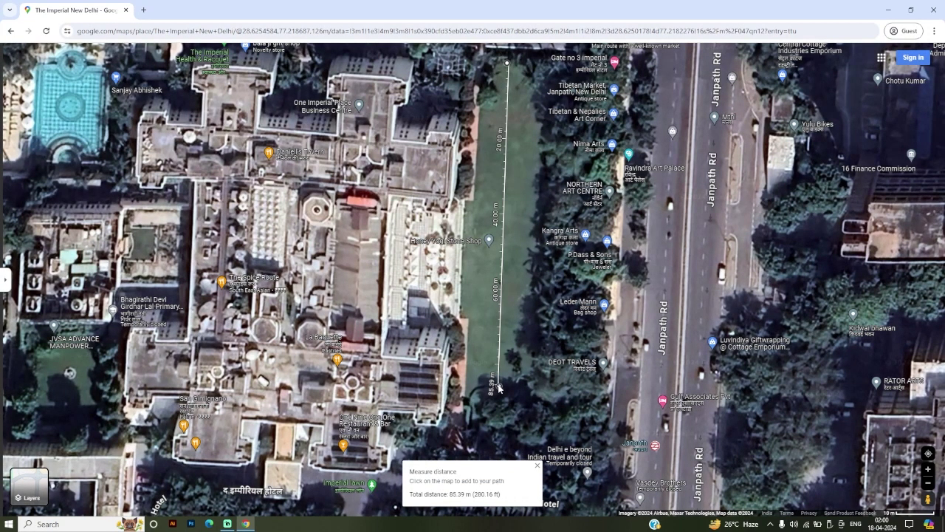
drag(498, 385, 499, 388)
drag(450, 495, 465, 497)
mouse_move(507, 66)
mouse_down()
mouse_move(491, 110)
mouse_move(508, 102)
mouse_up()
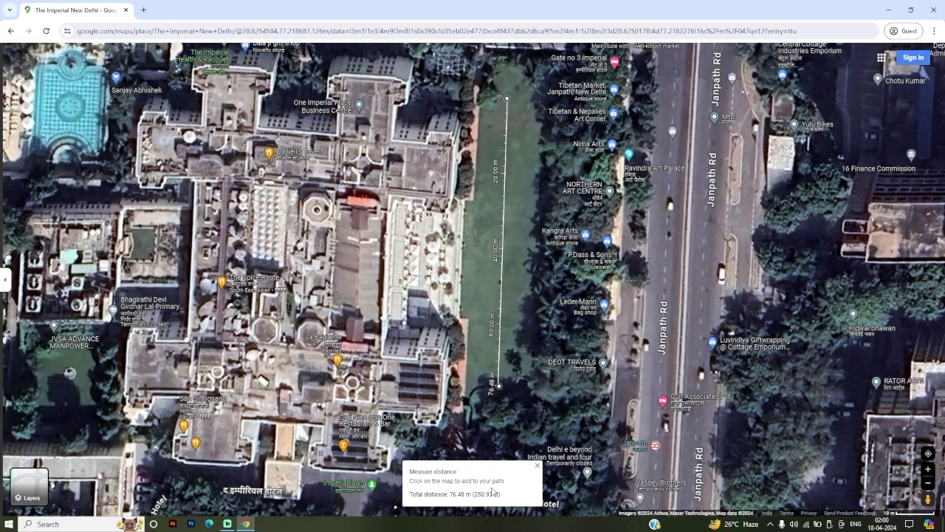
drag(507, 99, 507, 67)
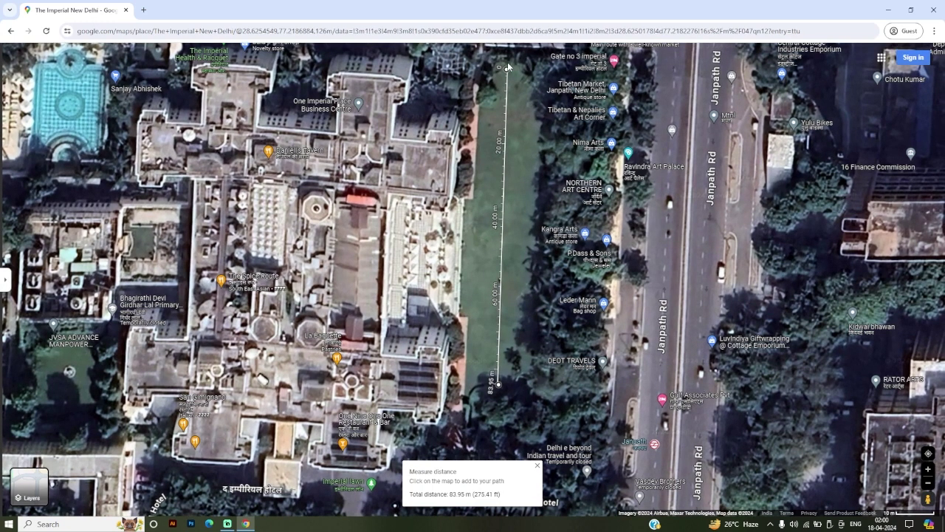
click(508, 70)
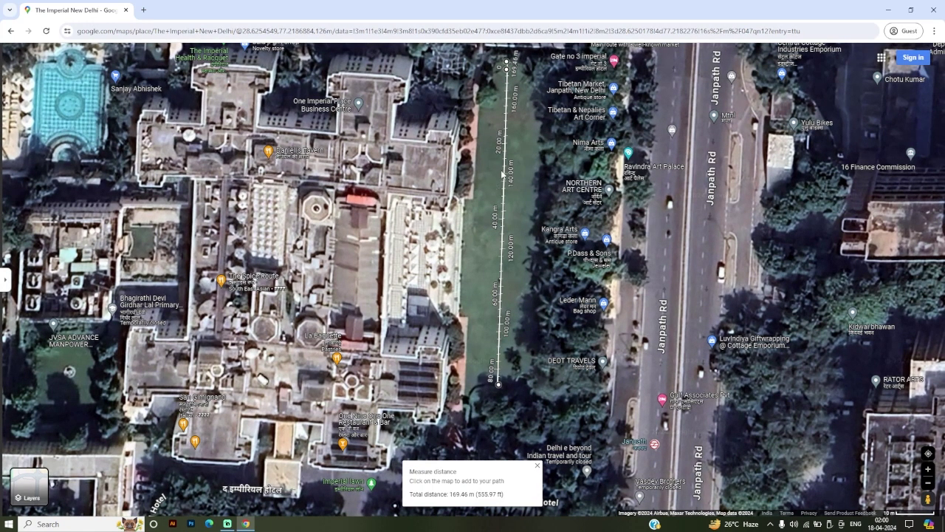
drag(508, 71, 514, 188)
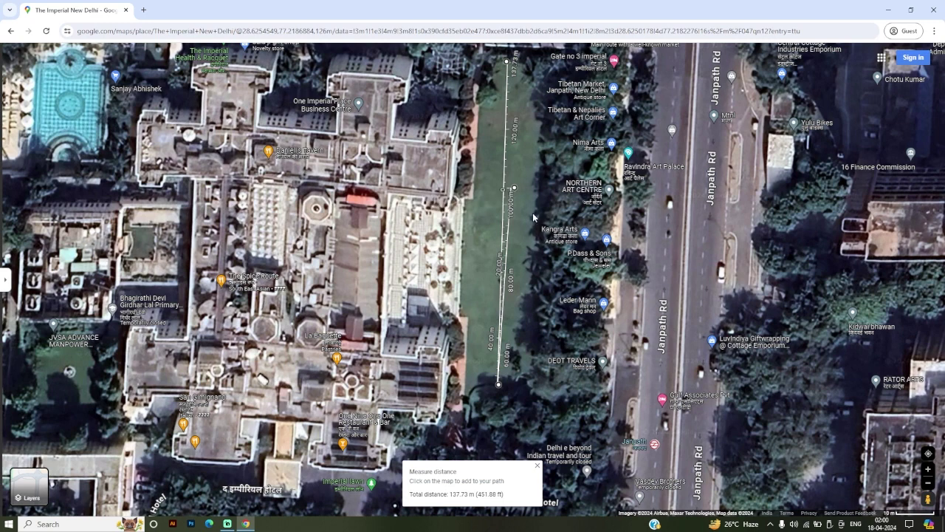
right_click(529, 214)
click(550, 381)
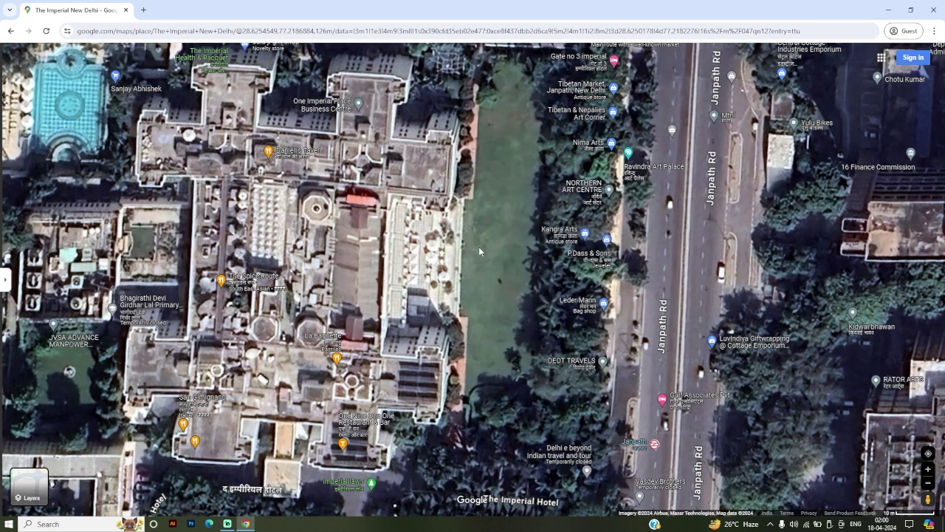
right_click(472, 198)
click(486, 349)
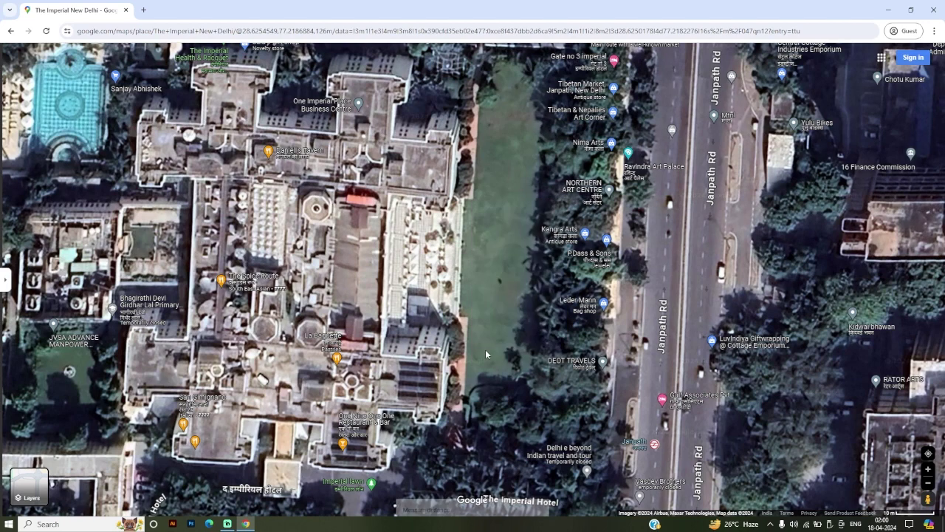
click(468, 318)
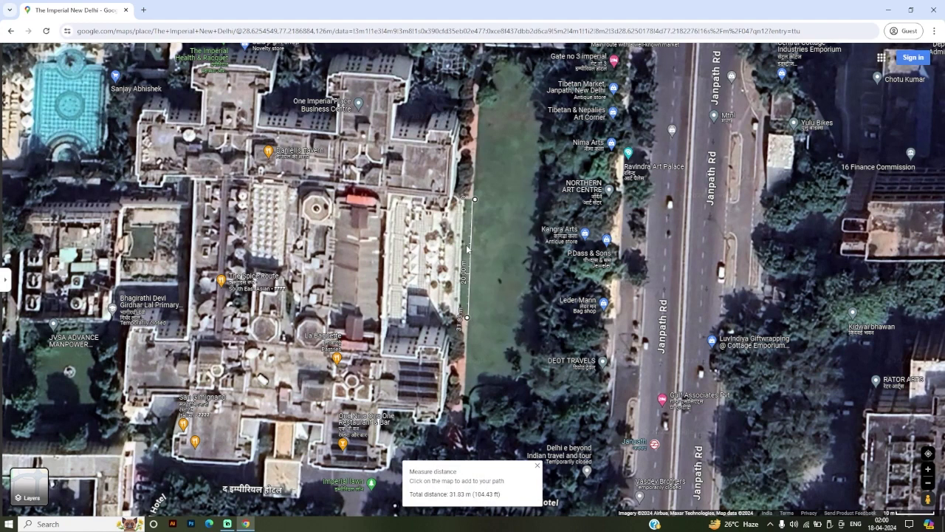
drag(462, 273, 420, 283)
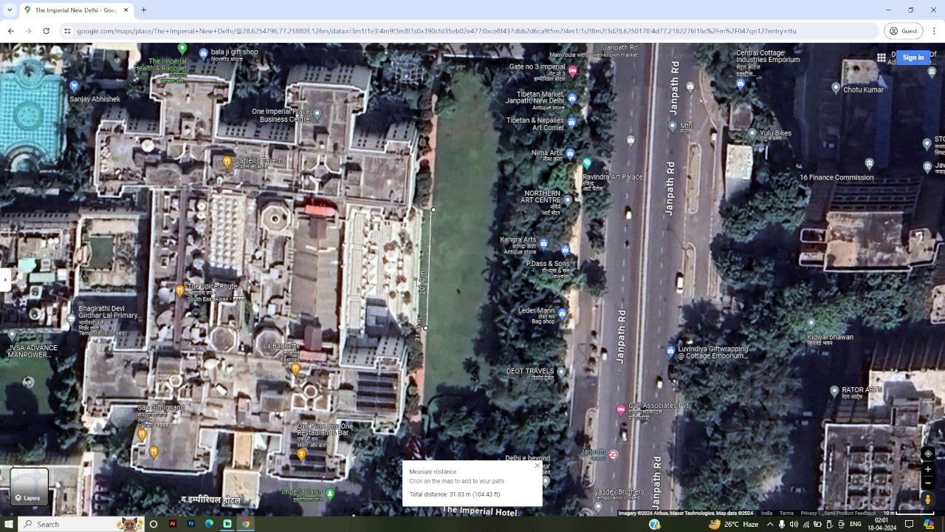
drag(486, 271, 459, 300)
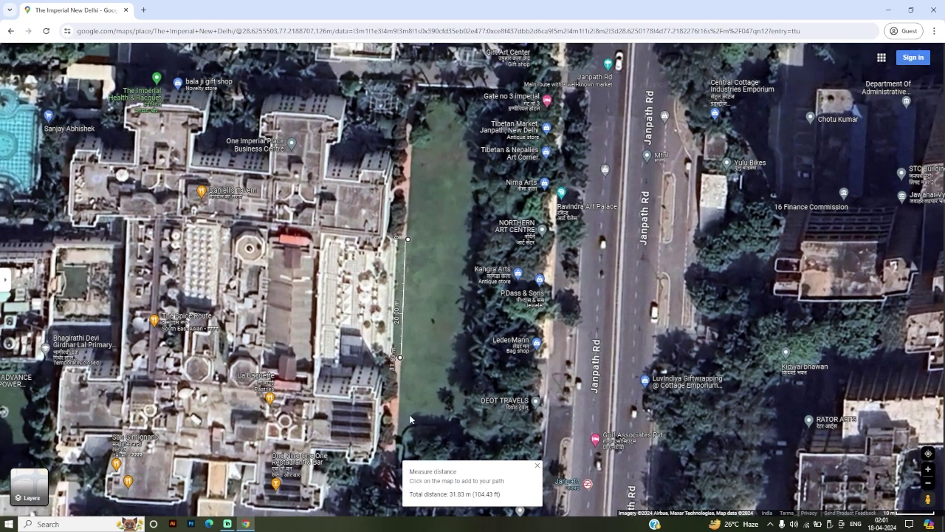
drag(438, 425, 473, 399)
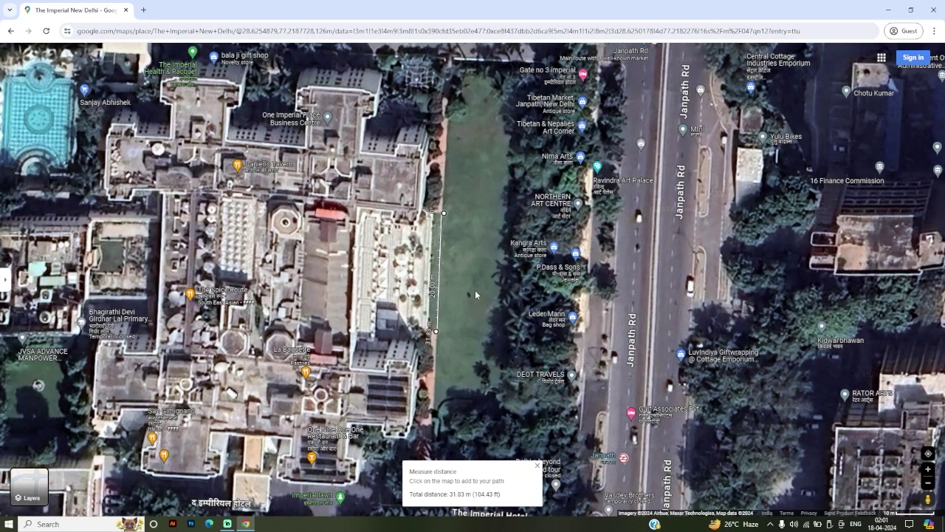
mouse_move(443, 213)
mouse_down()
mouse_move(473, 293)
mouse_move(508, 338)
mouse_move(513, 253)
mouse_move(525, 369)
mouse_move(531, 340)
mouse_up()
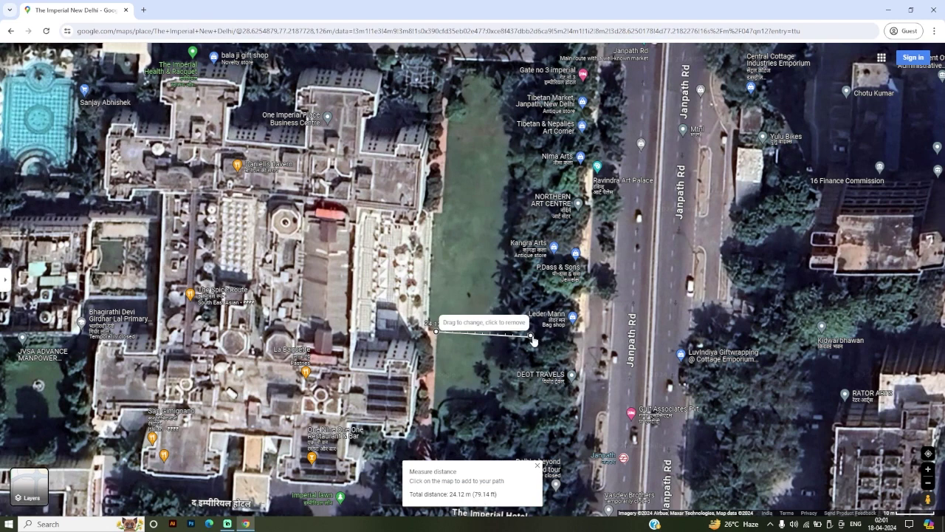
drag(531, 335, 529, 331)
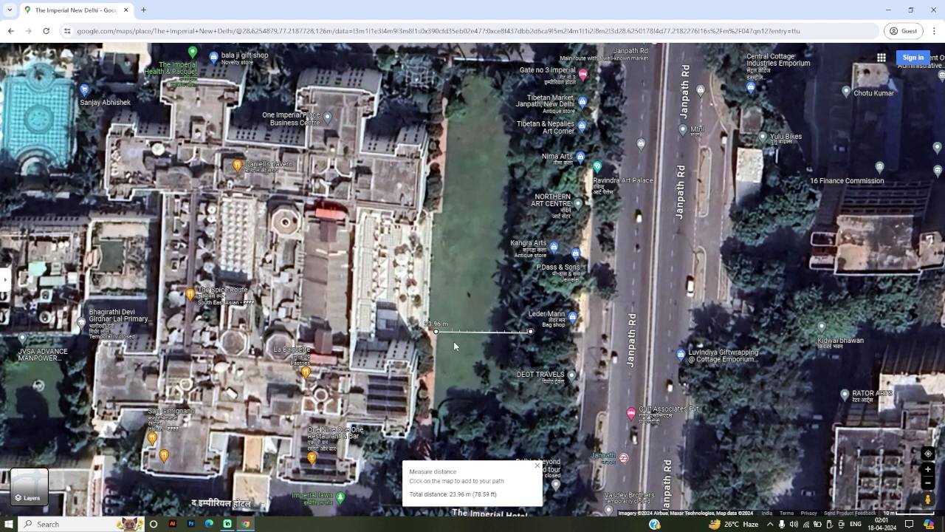
drag(436, 333, 436, 399)
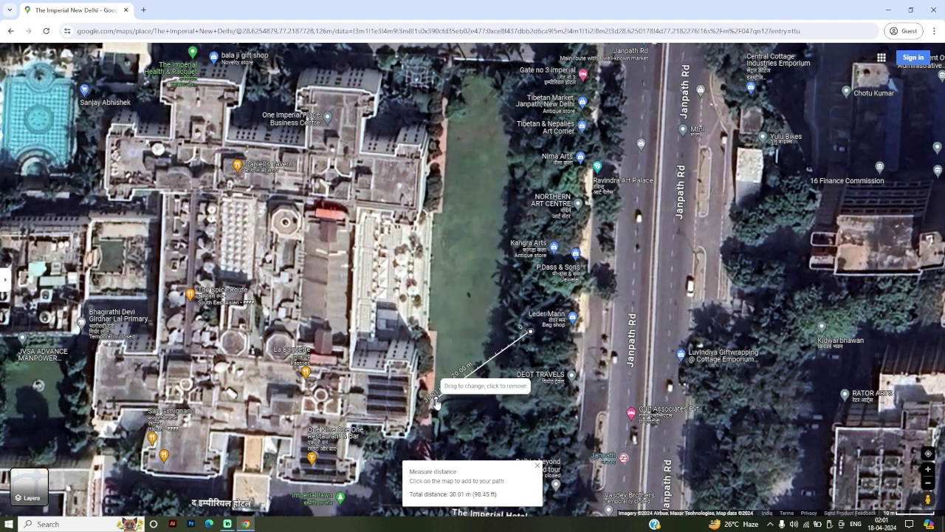
drag(531, 336, 450, 119)
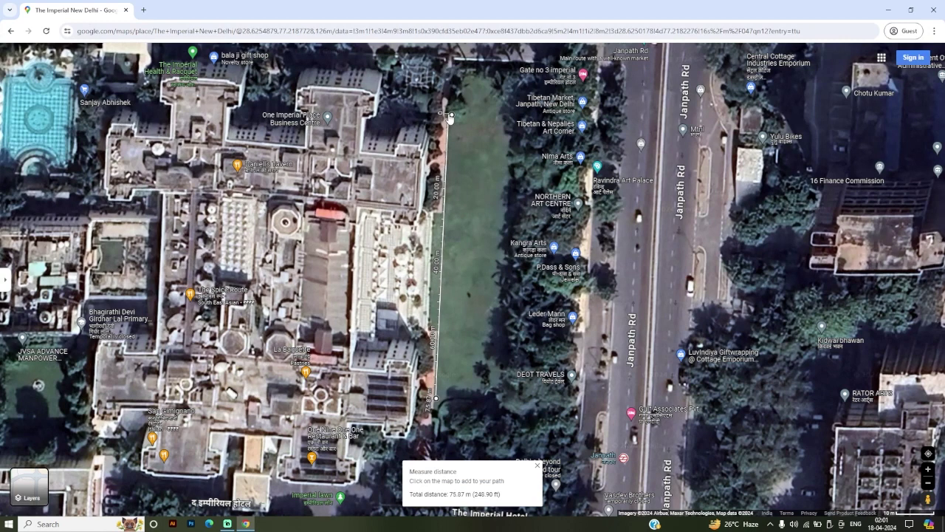
click(534, 117)
drag(534, 117, 521, 398)
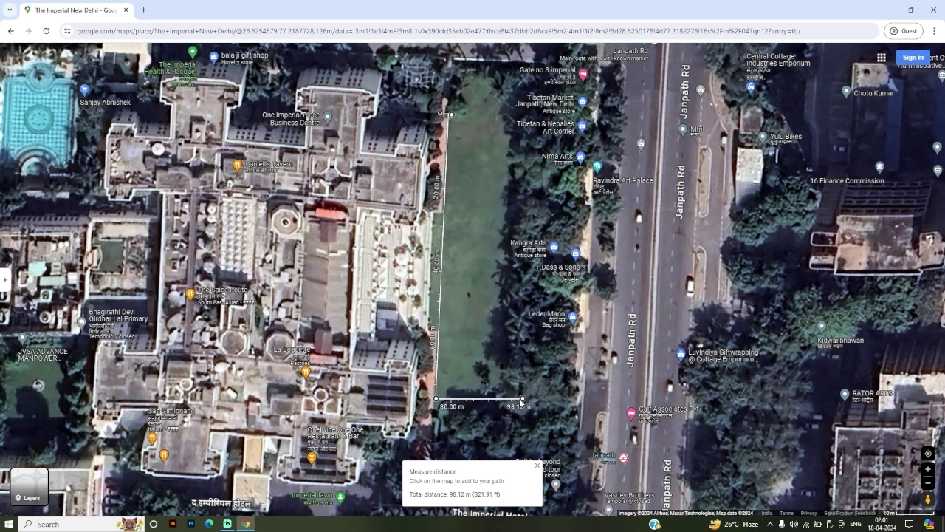
click(531, 112)
click(451, 115)
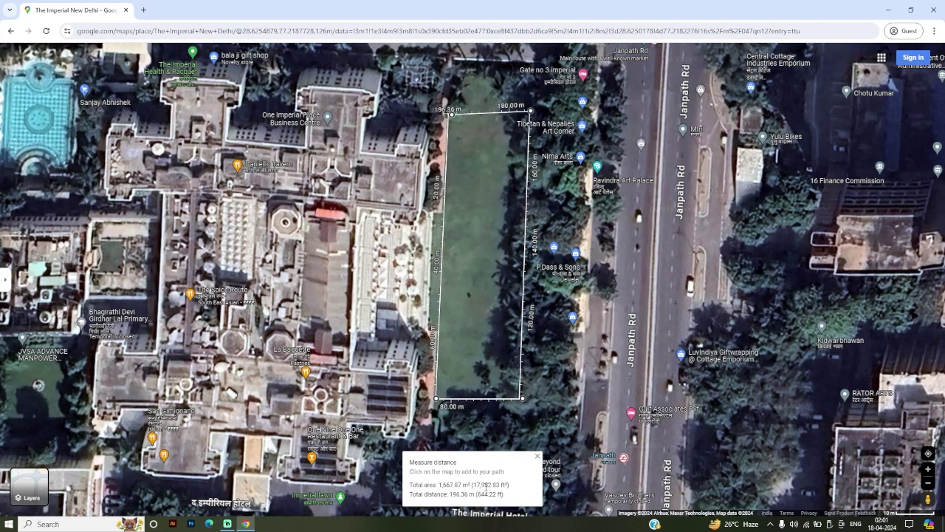
right_click(471, 301)
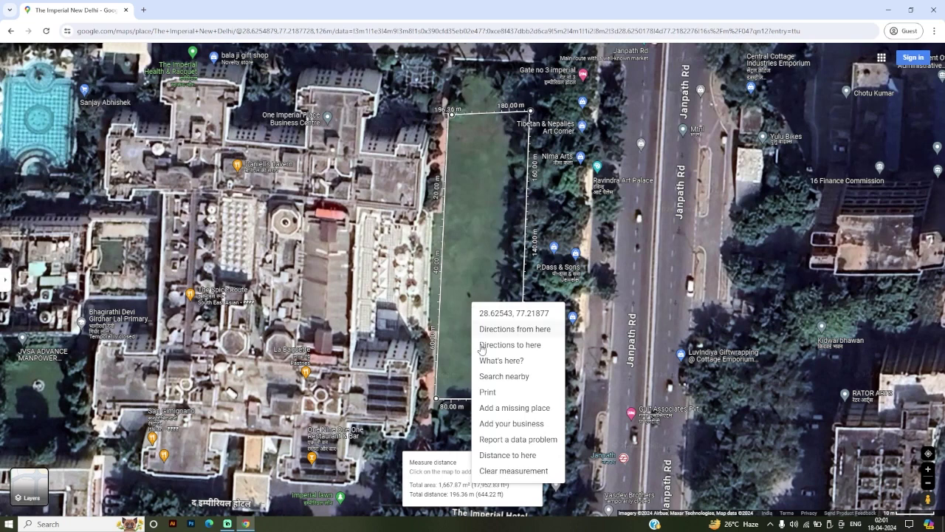
click(505, 471)
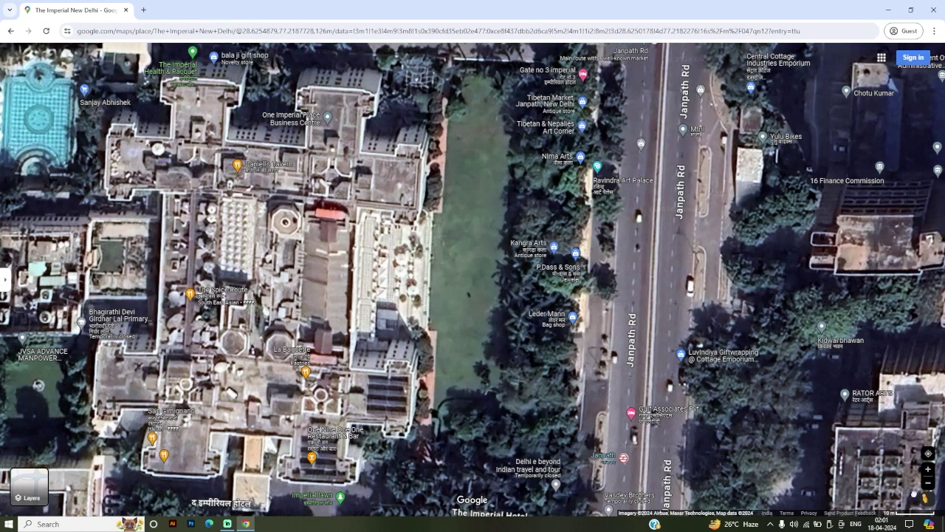
drag(928, 499, 415, 212)
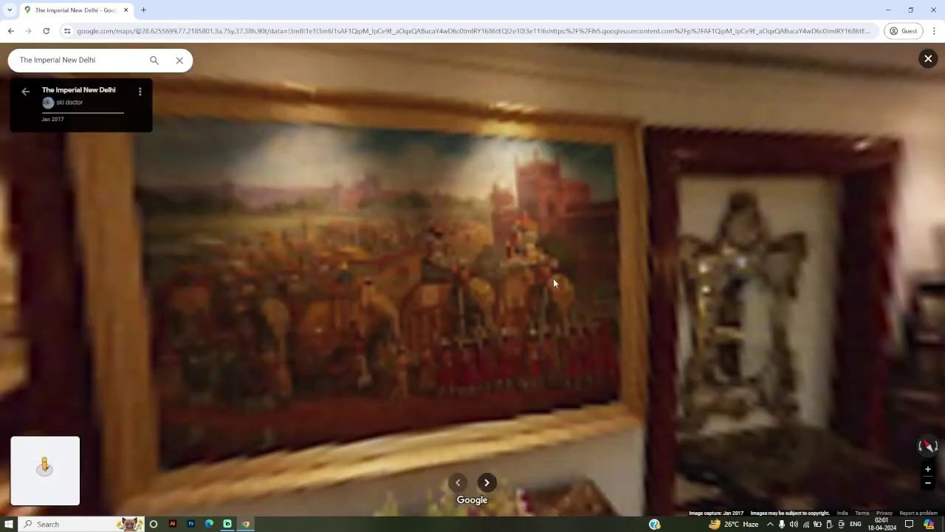
key(Right)
key(Right)
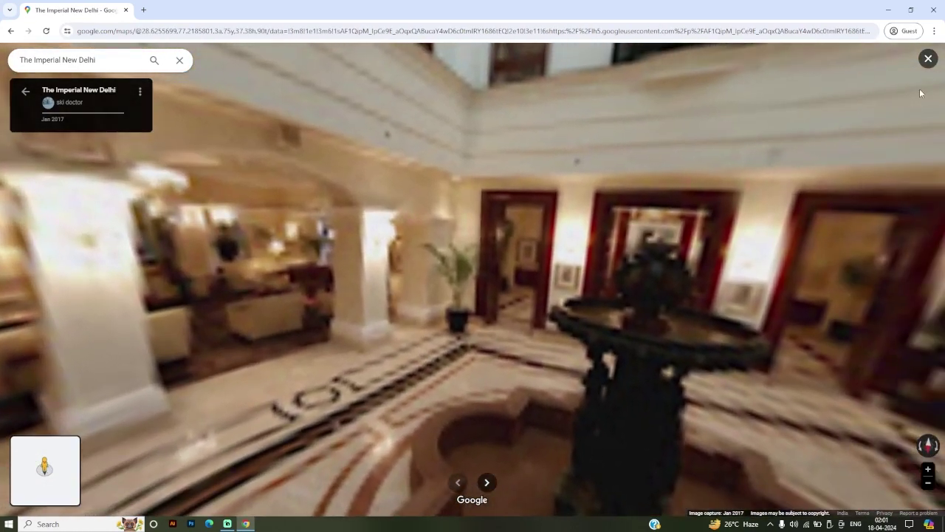
click(928, 60)
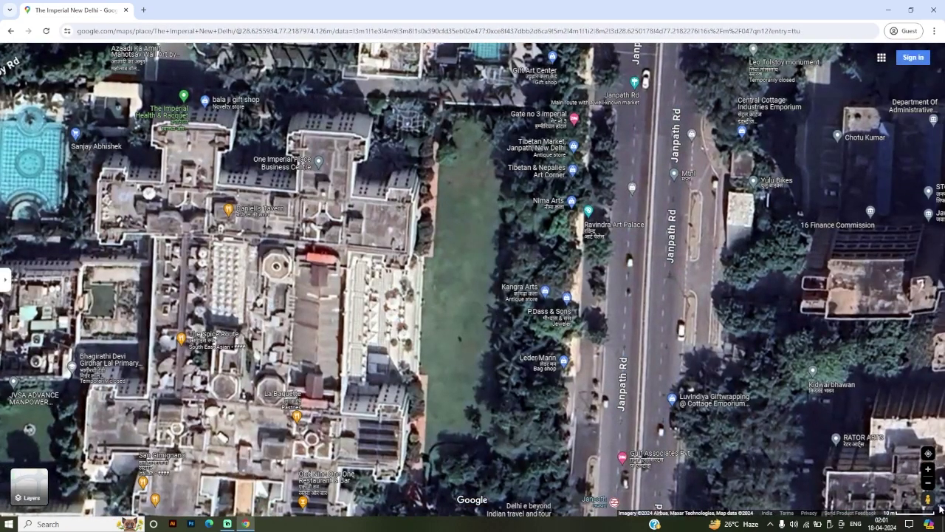
mouse_move(928, 500)
mouse_down()
mouse_move(437, 272)
mouse_move(452, 301)
mouse_up()
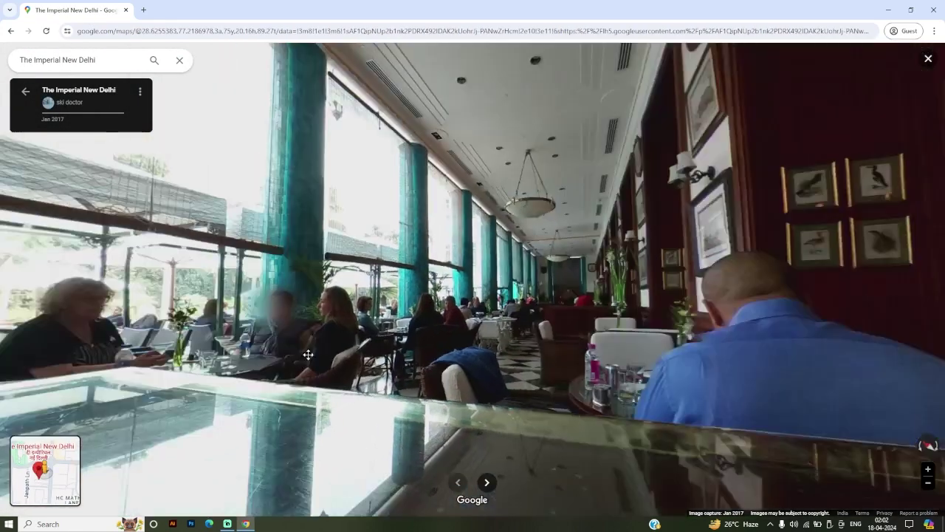
mouse_move(308, 354)
mouse_down()
mouse_move(643, 317)
mouse_move(541, 332)
mouse_up()
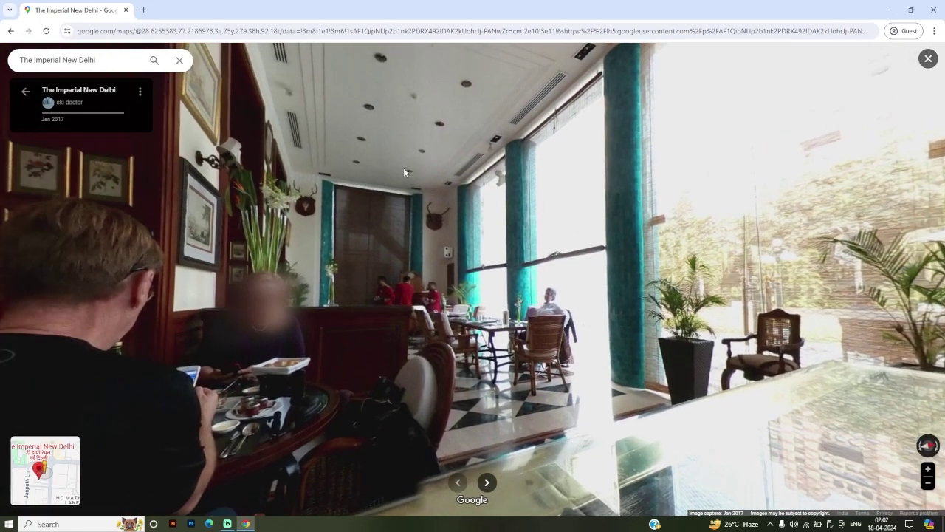
mouse_move(403, 173)
mouse_down()
mouse_move(554, 177)
mouse_move(606, 397)
mouse_move(587, 271)
mouse_move(343, 325)
mouse_move(656, 439)
mouse_up()
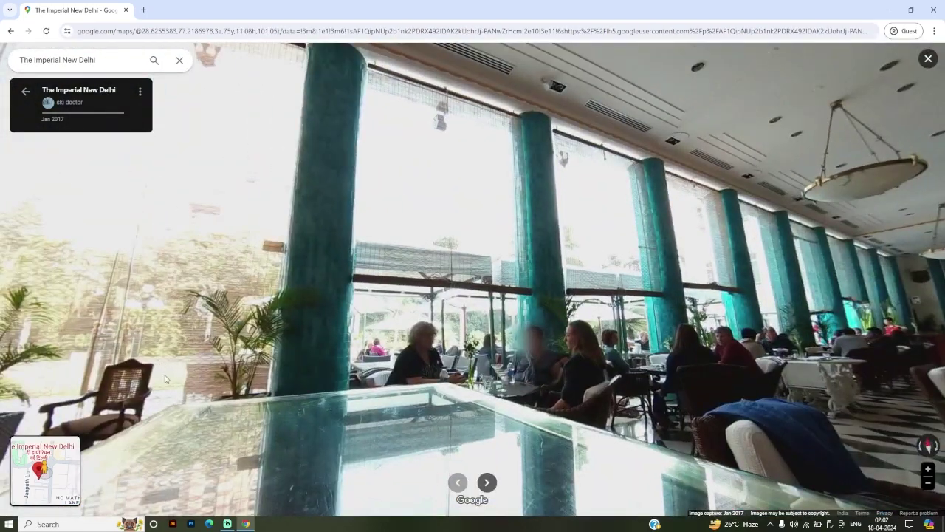
mouse_move(168, 379)
mouse_down()
mouse_move(628, 365)
mouse_move(413, 362)
mouse_up()
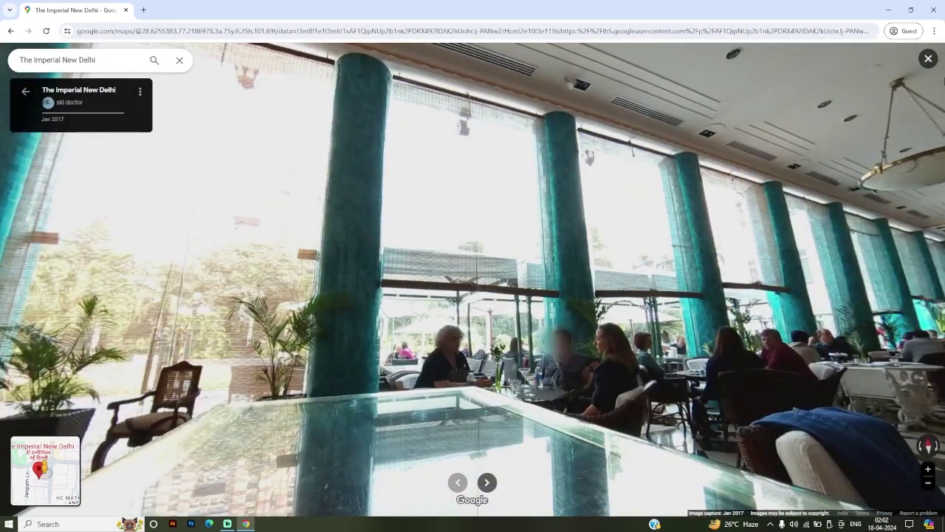
click(928, 58)
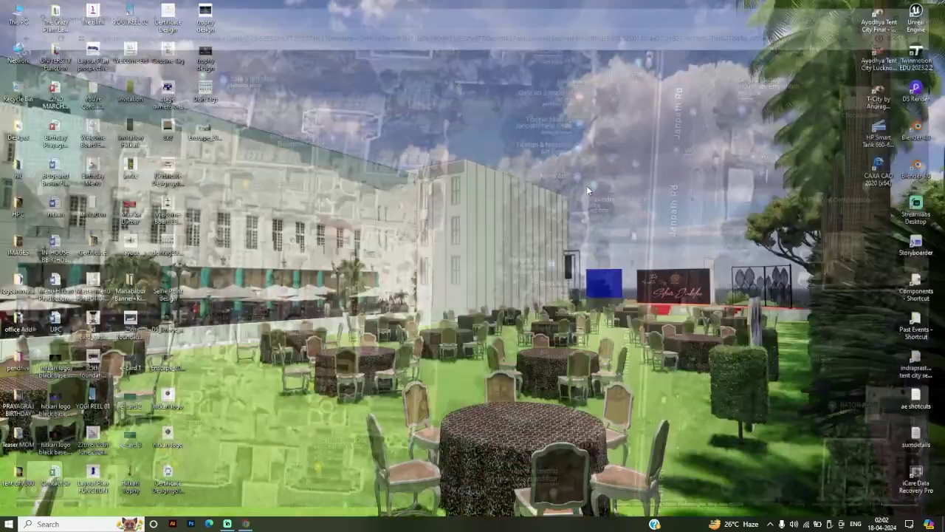
Step: Close the map browser window and briefly open, then dismiss, the Start menu
click(933, 10)
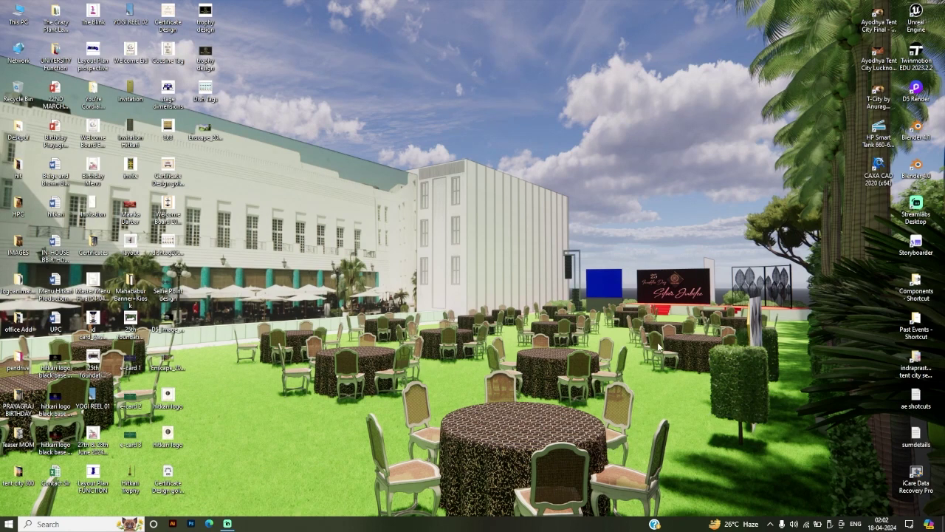
click(9, 524)
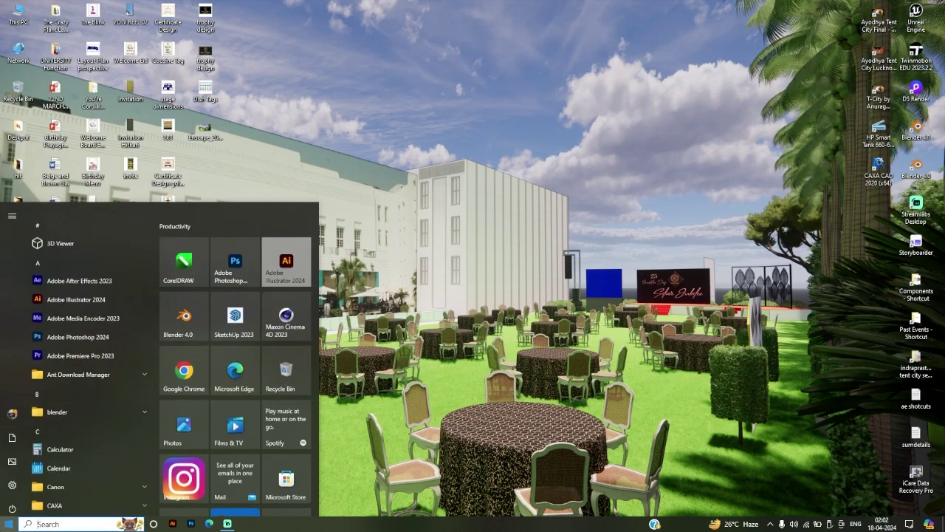
click(440, 354)
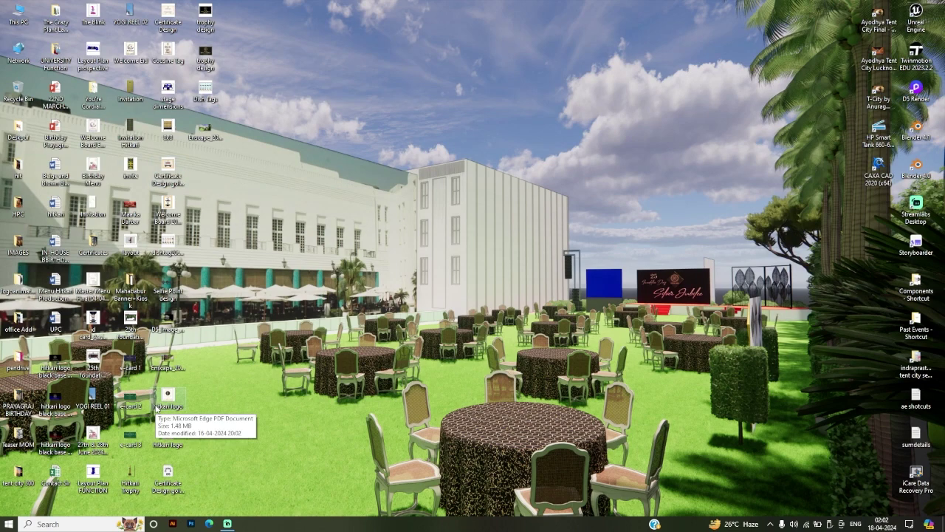
Step: Open the 25th foundation Day 2 PDF with Google Chrome from its context menu
click(138, 321)
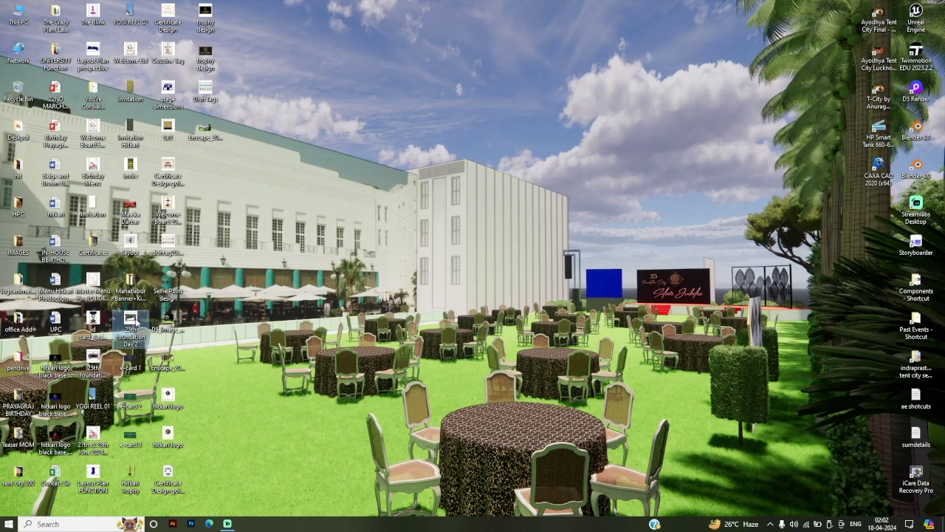
right_click(136, 322)
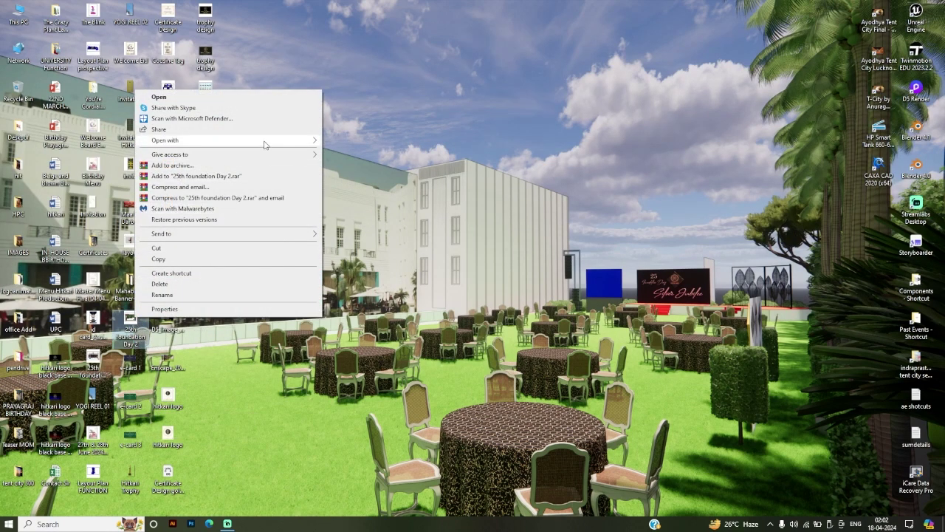
mouse_move(222, 141)
click(347, 185)
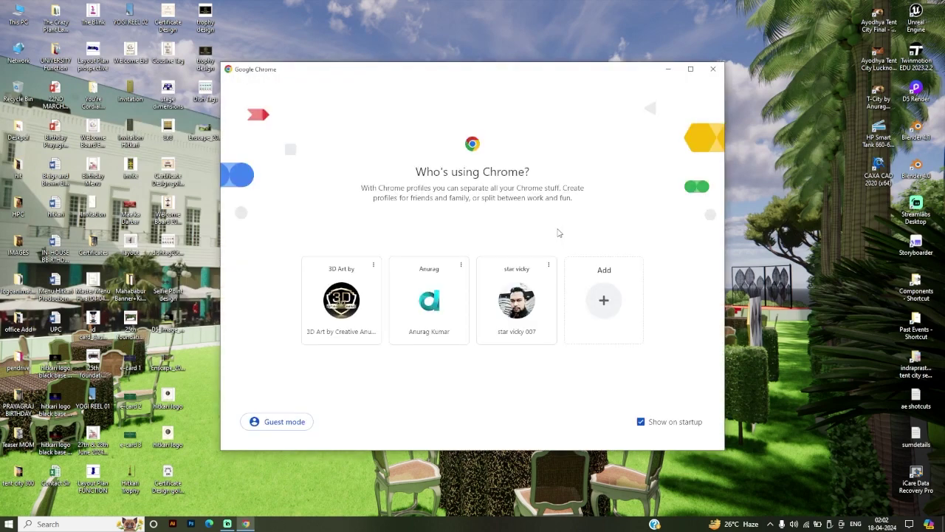
Step: Continue in Chrome as a guest and open the 25th foundation Day 2 PDF full-screen
click(266, 422)
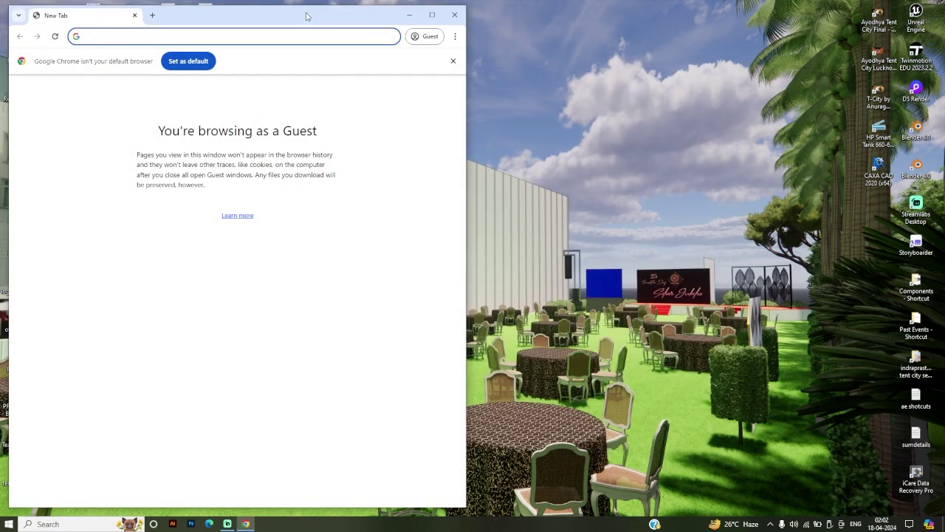
drag(307, 16, 579, 19)
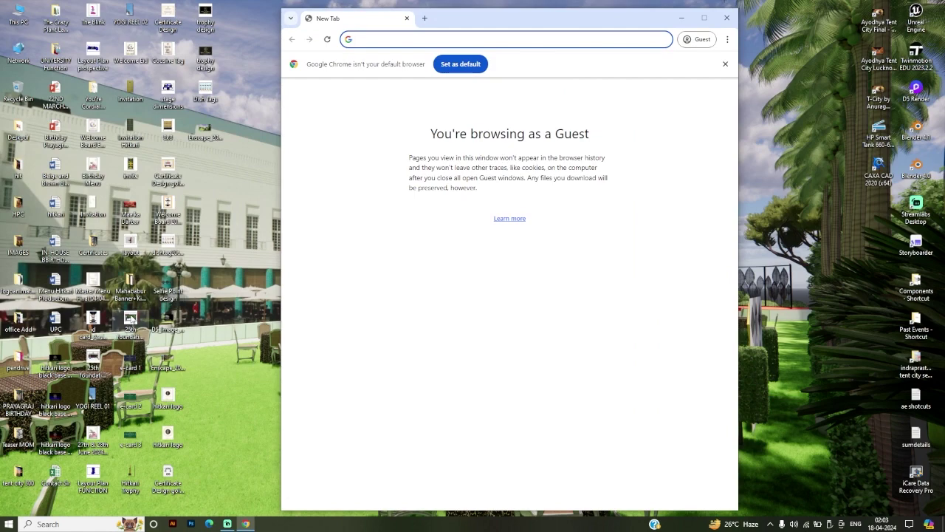
drag(131, 320, 519, 217)
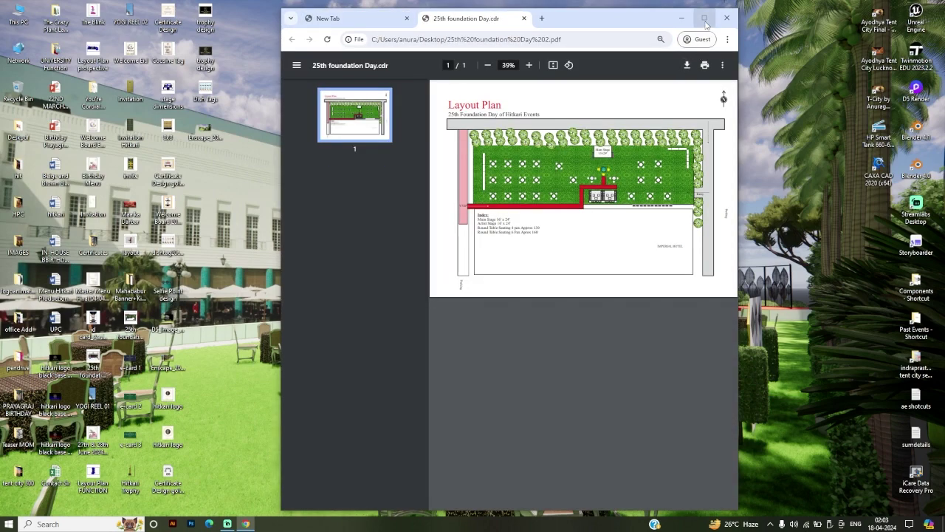
click(706, 18)
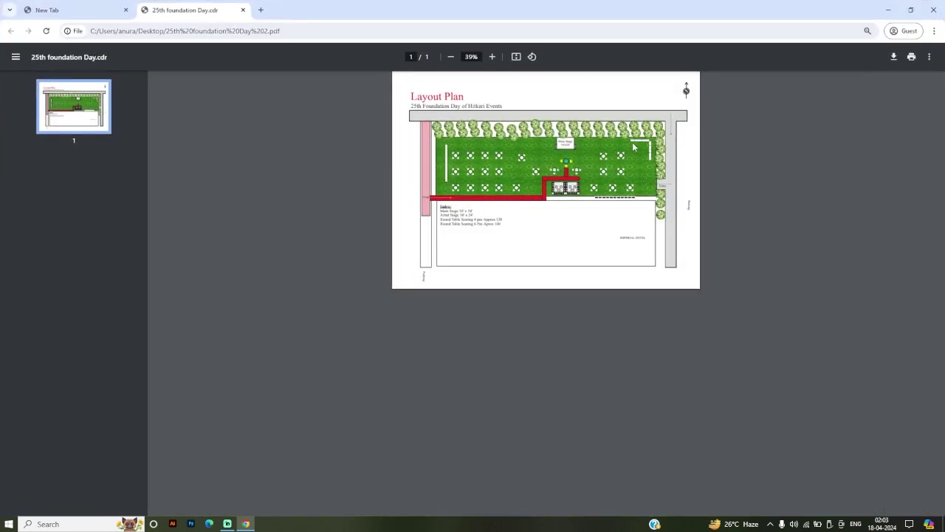
Step: Zoom the layout plan to 96%, then close the Chrome window
key(alt)
ctrl+scroll(608, 147, up, 5)
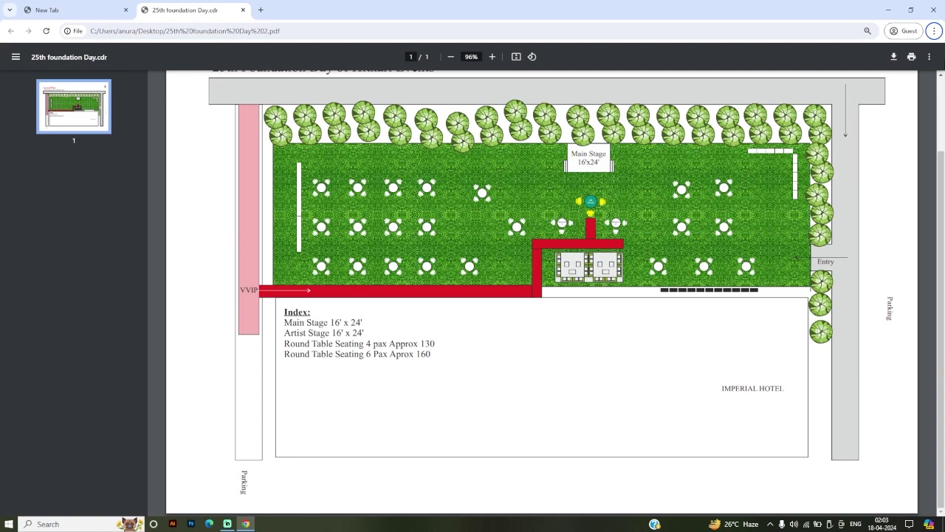
click(932, 10)
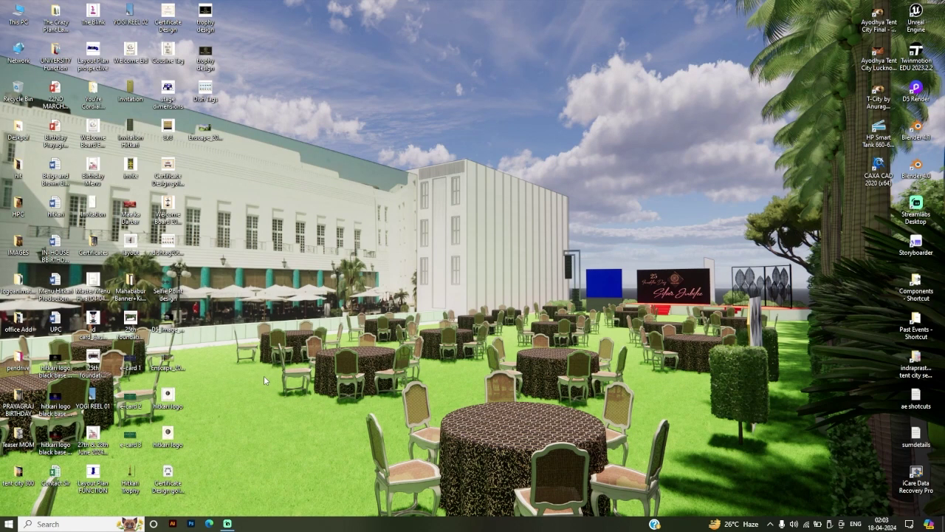
Step: Launch Adobe Illustrator 2024 from the Start menu
key(super)
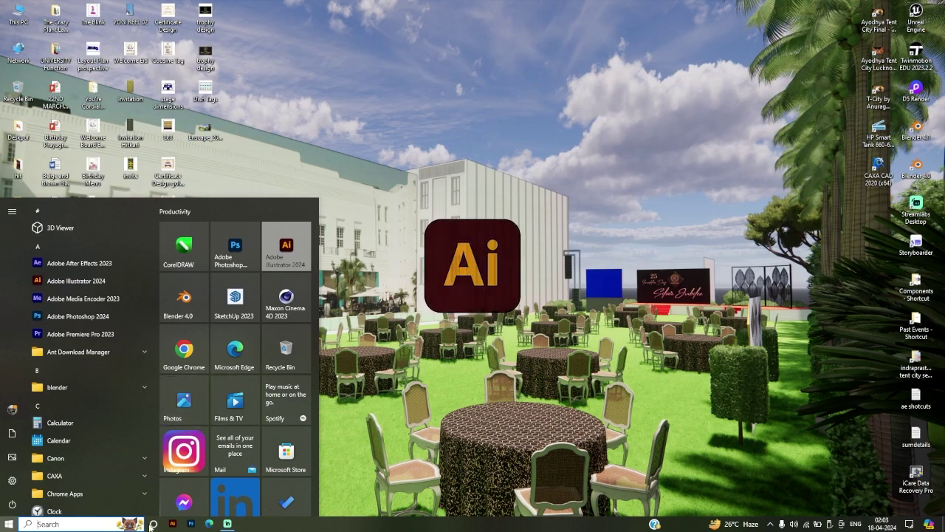
click(207, 511)
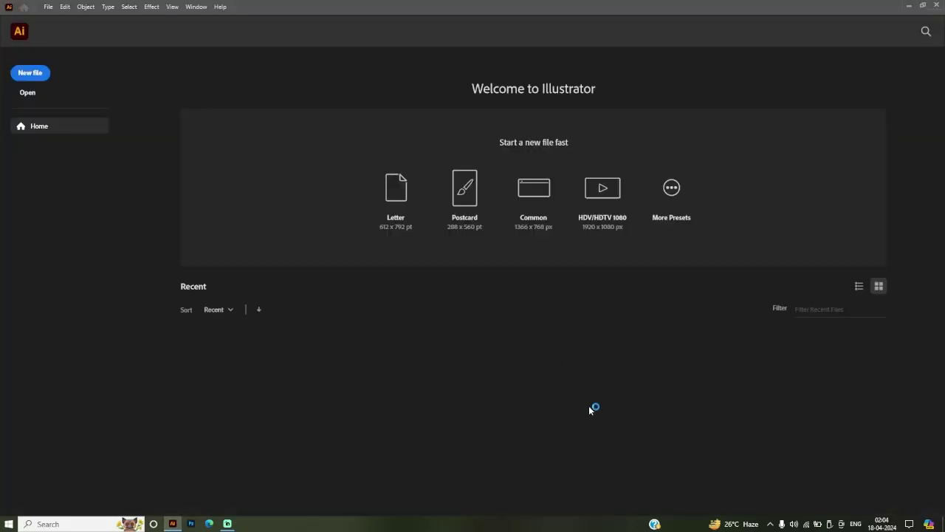
Step: Create a new landscape document in millimetres, 250 mm wide by 80 mm high
click(49, 7)
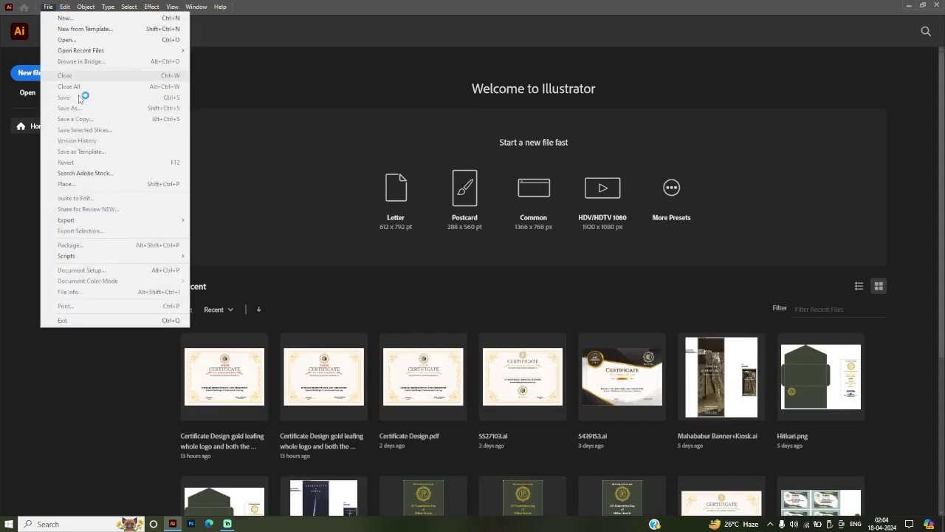
click(55, 16)
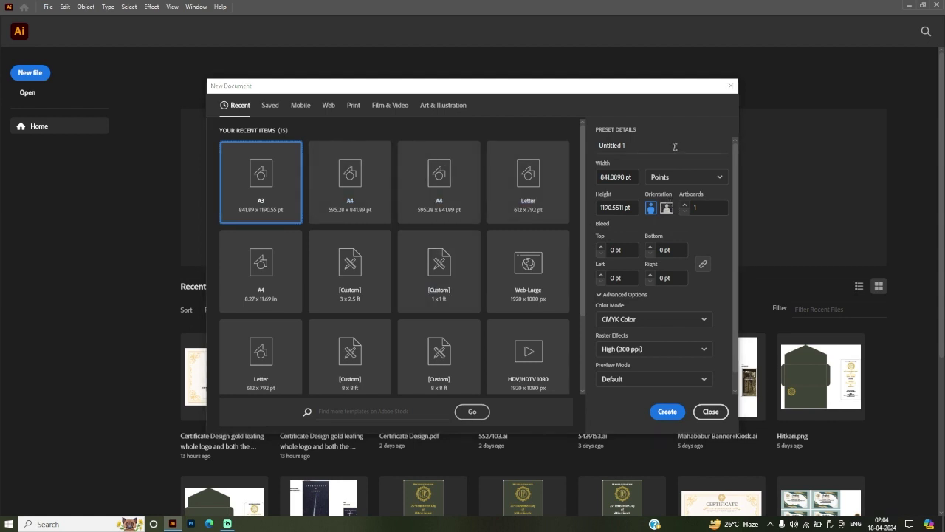
click(688, 178)
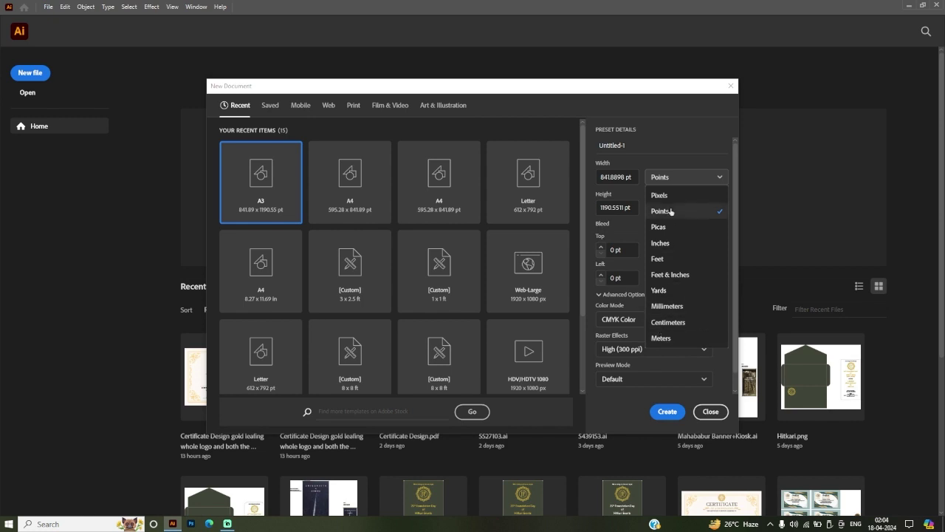
click(682, 307)
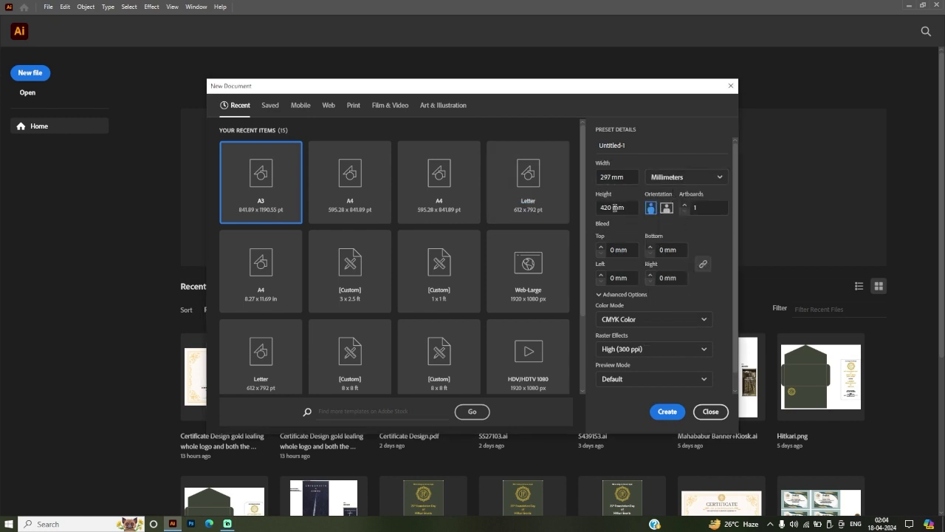
double_click(629, 178)
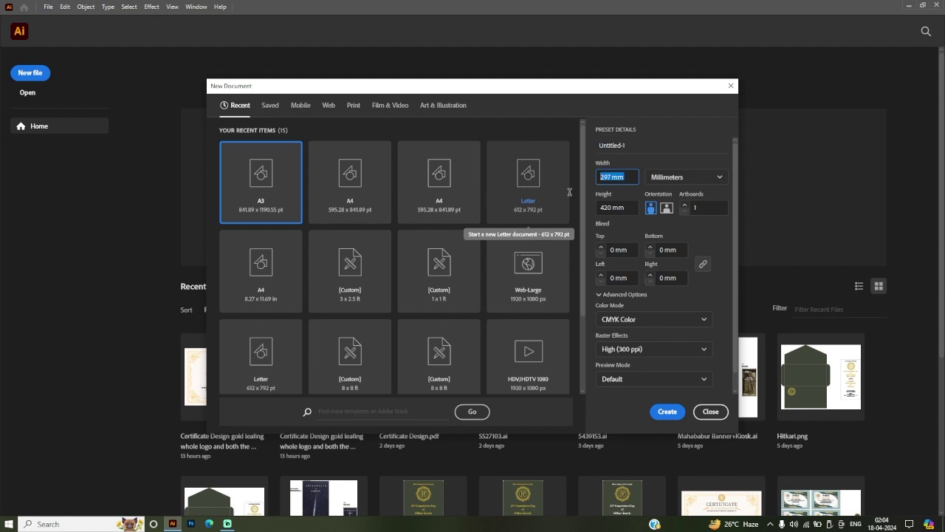
text(250)
key(Tab)
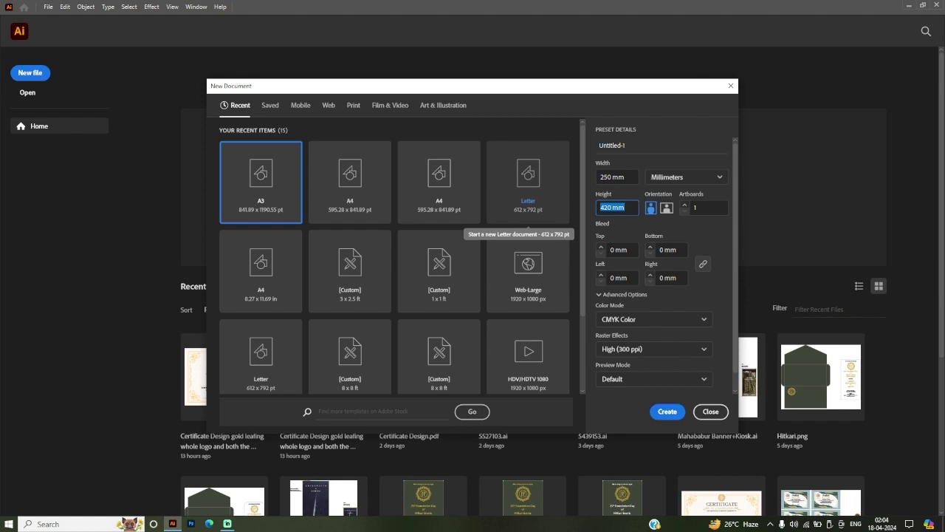
text(80)
click(647, 320)
click(648, 323)
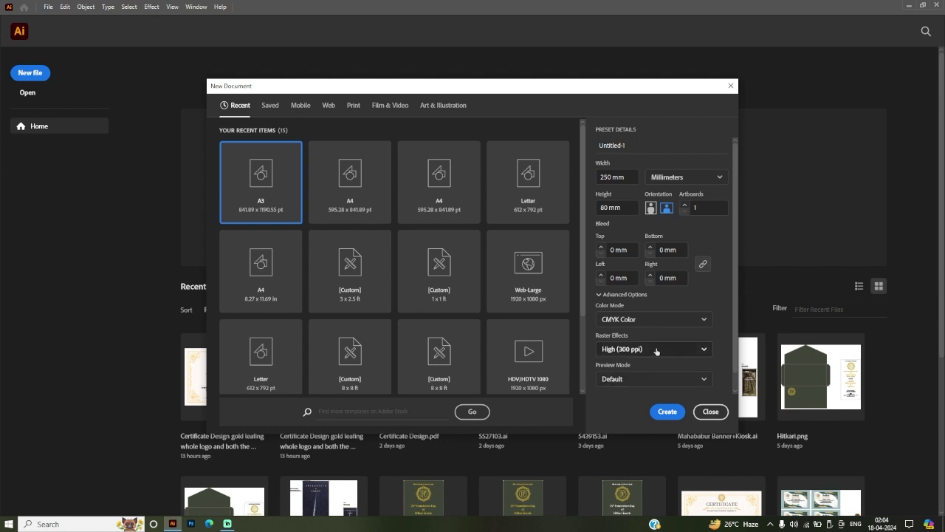
click(667, 411)
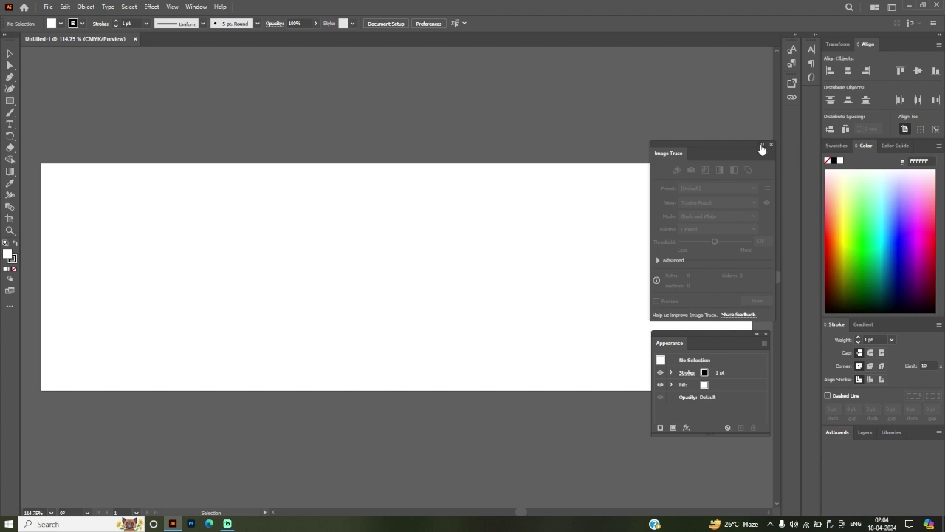
Step: Move the floating panels aside and draw a rectangle covering the whole artboard
click(762, 146)
drag(682, 139, 693, 63)
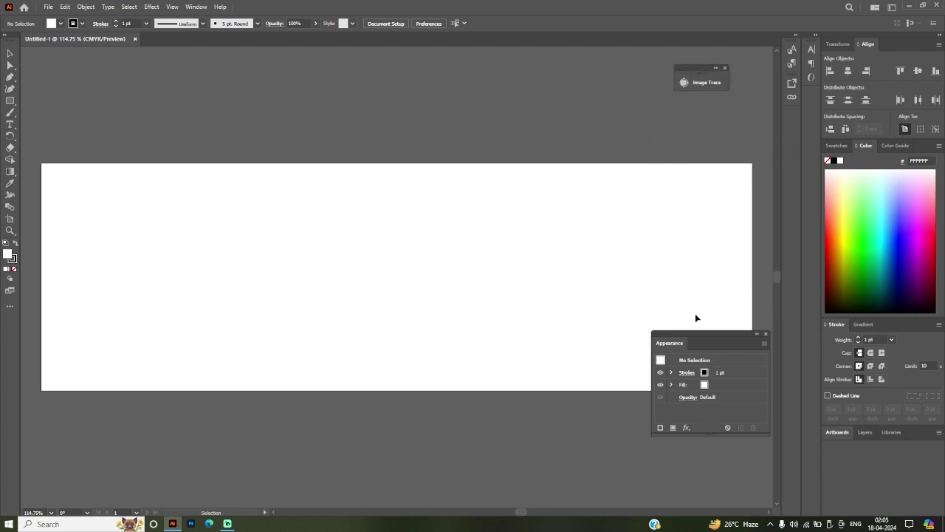
drag(718, 338, 721, 417)
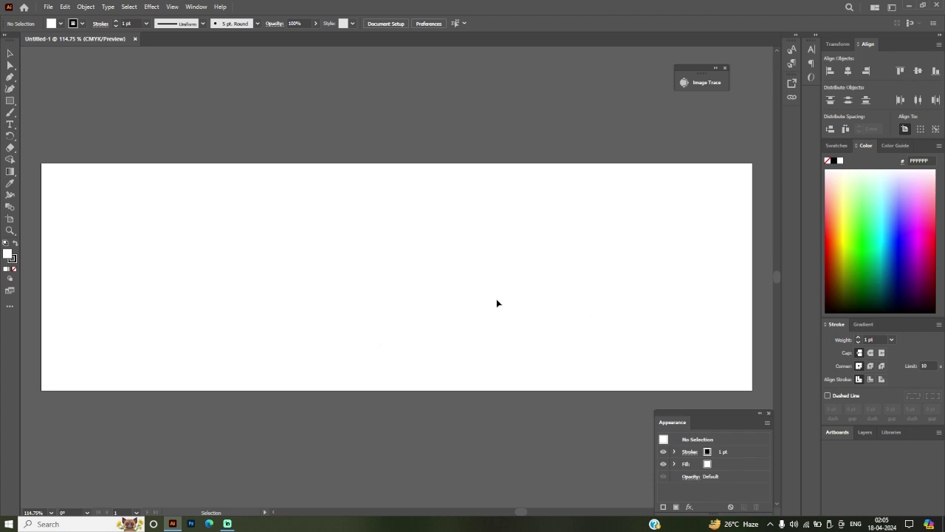
click(9, 53)
click(9, 101)
drag(41, 161, 738, 384)
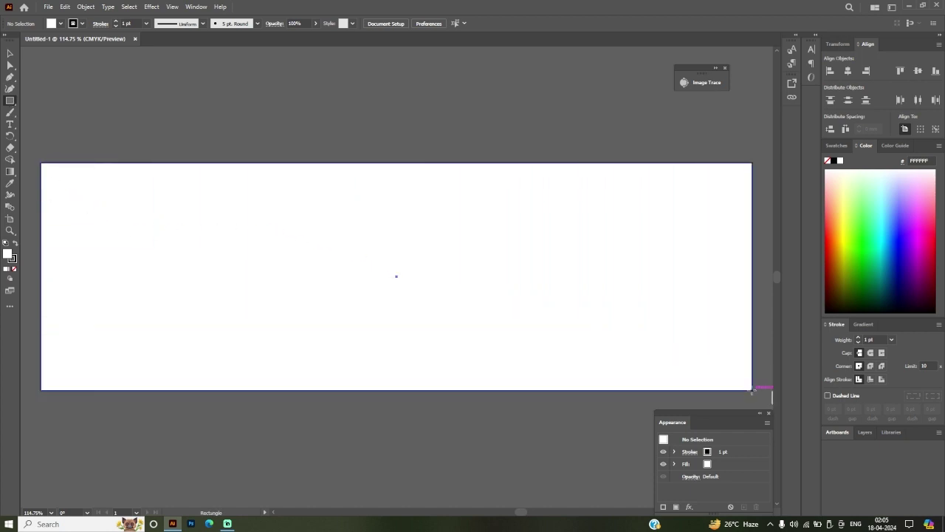
drag(739, 383, 753, 390)
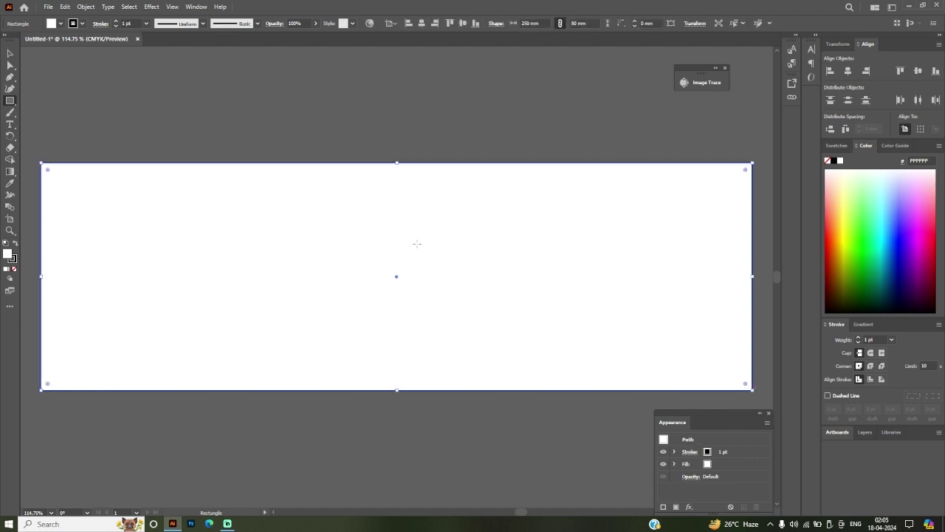
Step: Fill the rectangle pale cream (FFFADC) with the Eyedropper, then deselect it
click(10, 185)
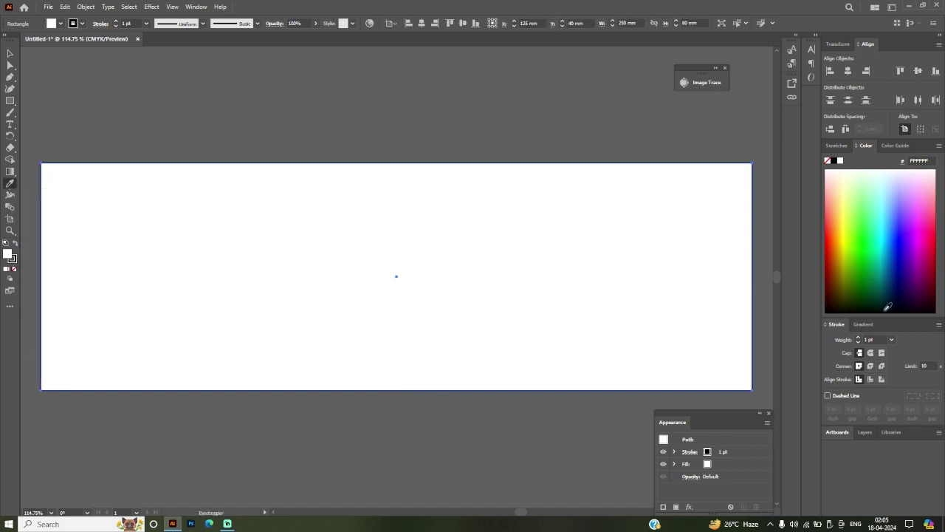
click(867, 284)
mouse_move(866, 284)
mouse_down()
mouse_move(850, 211)
mouse_move(847, 233)
mouse_move(844, 175)
mouse_up()
click(10, 53)
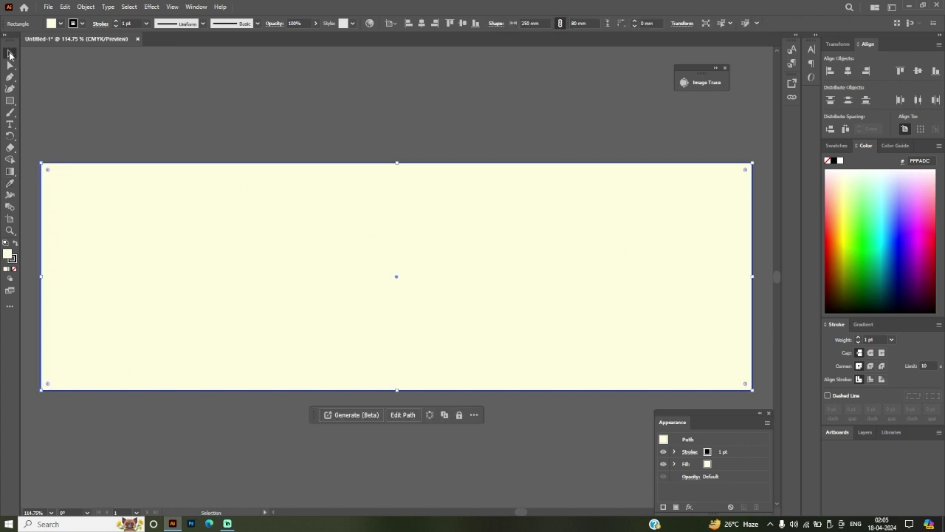
click(188, 120)
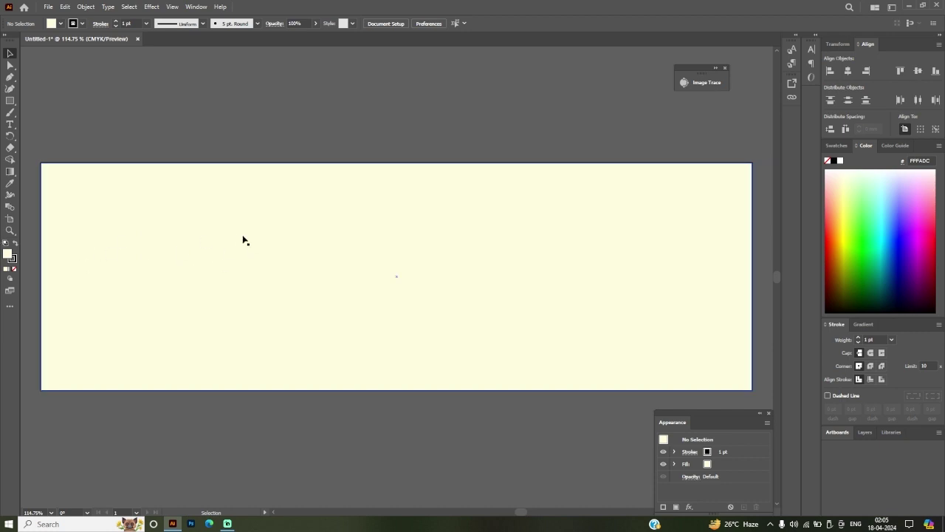
Step: Create an 8 × 4 mm rectangle with the Rectangle tool
click(10, 105)
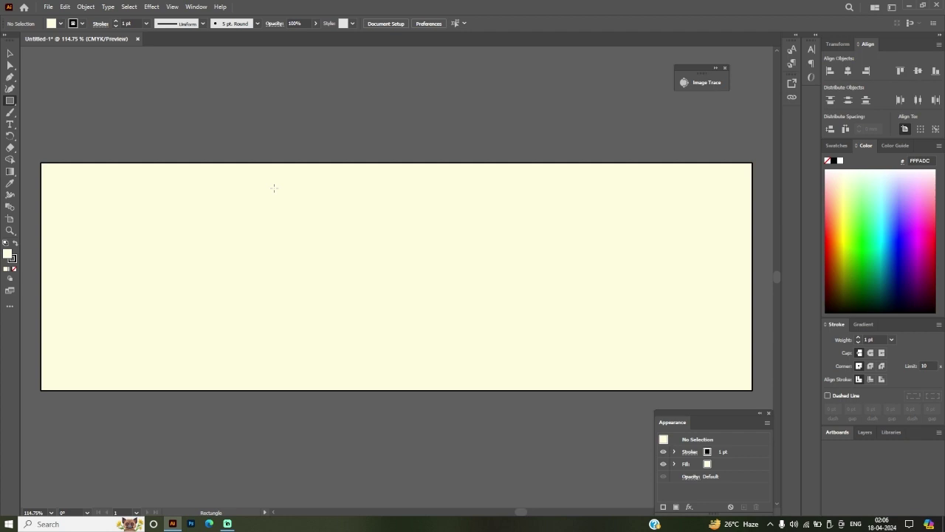
click(109, 137)
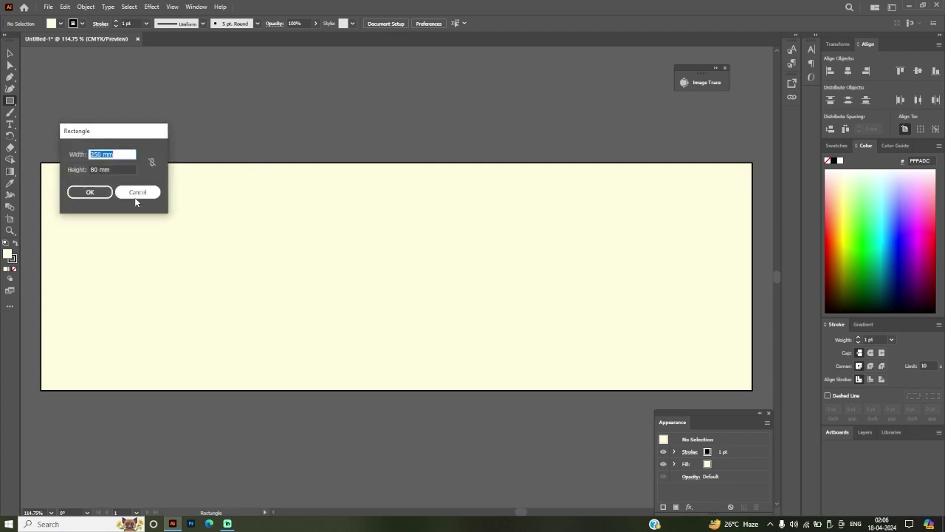
text(8)
key(Tab)
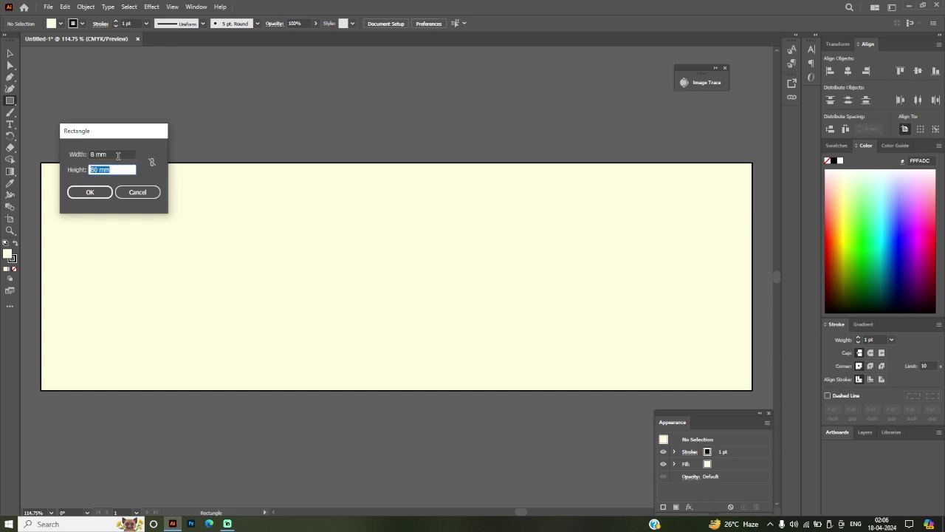
text(4)
key(Return)
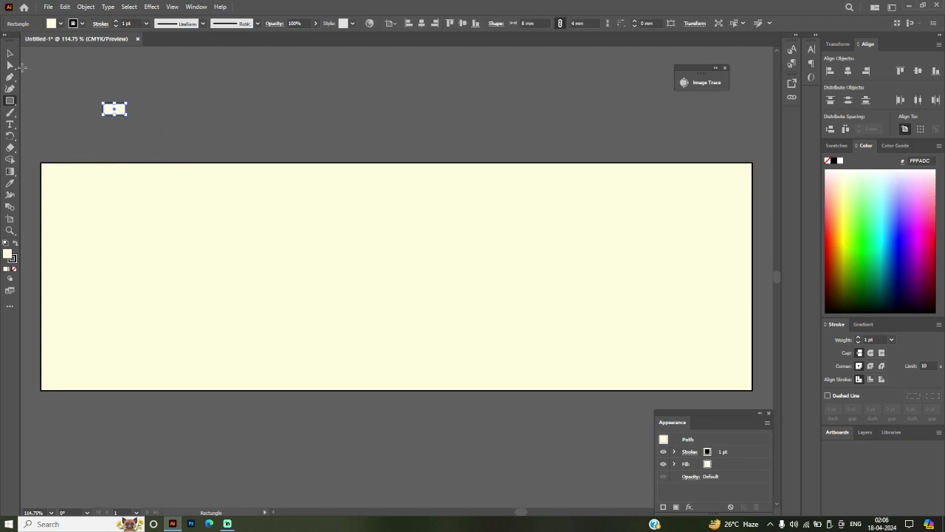
Step: Fill the small rectangle red and move it to the artboard's left edge
click(9, 185)
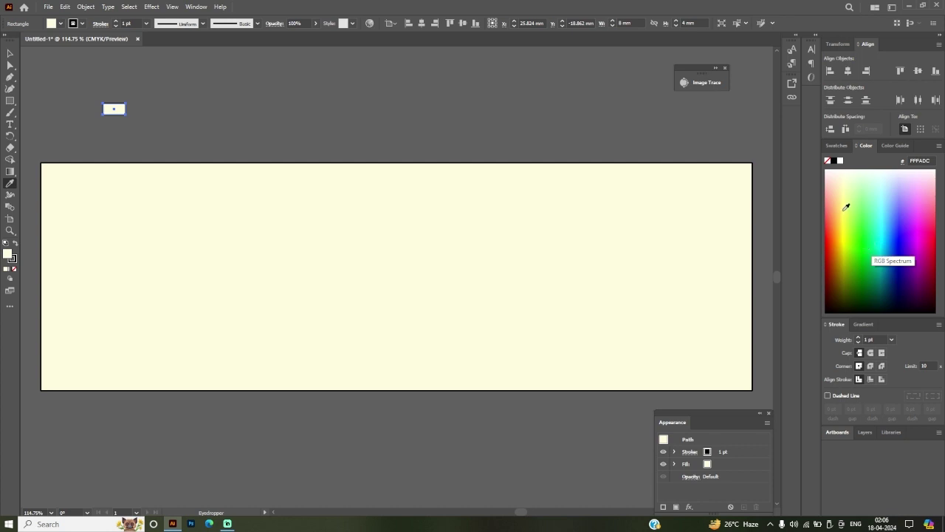
click(830, 235)
click(10, 54)
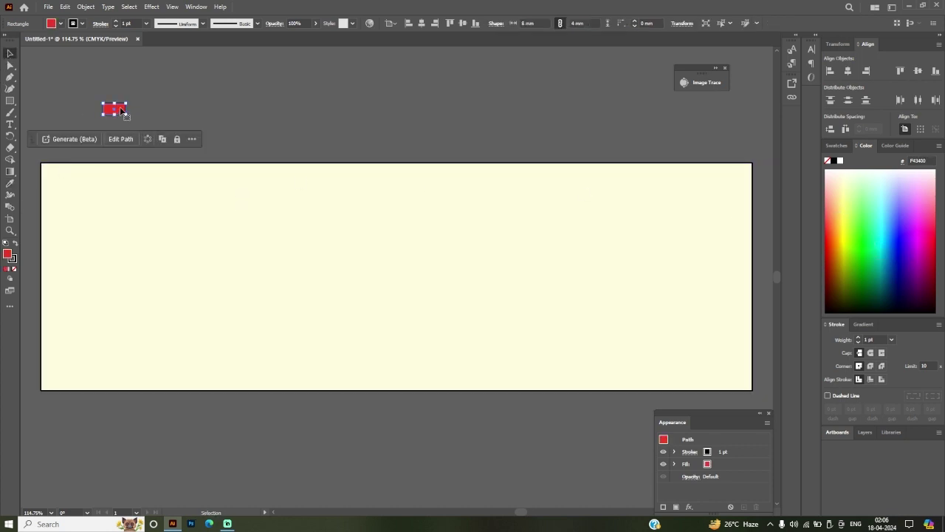
drag(122, 113, 63, 314)
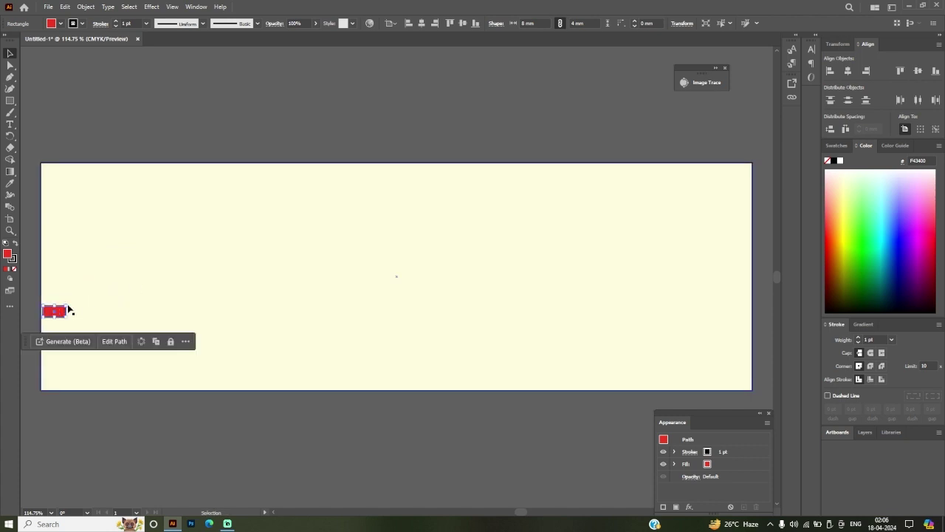
key(a)
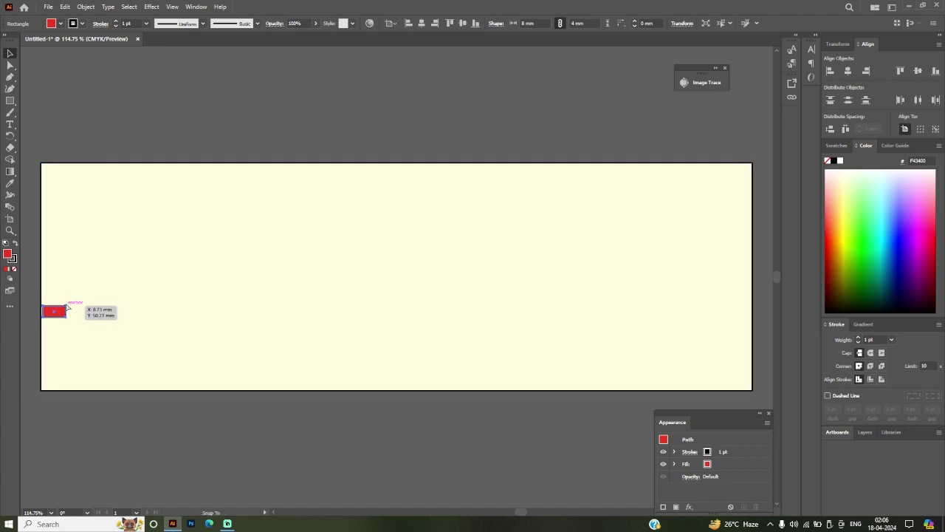
mouse_move(66, 309)
mouse_down()
mouse_move(65, 247)
mouse_move(67, 314)
mouse_up()
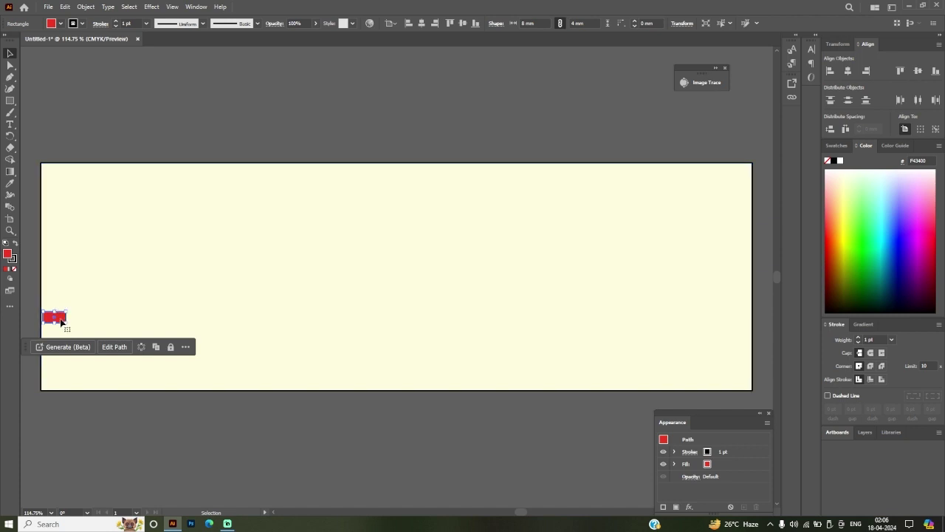
Step: Stretch the red rectangle to about 23 mm tall and 13 mm wide
key(a)
drag(61, 319, 62, 325)
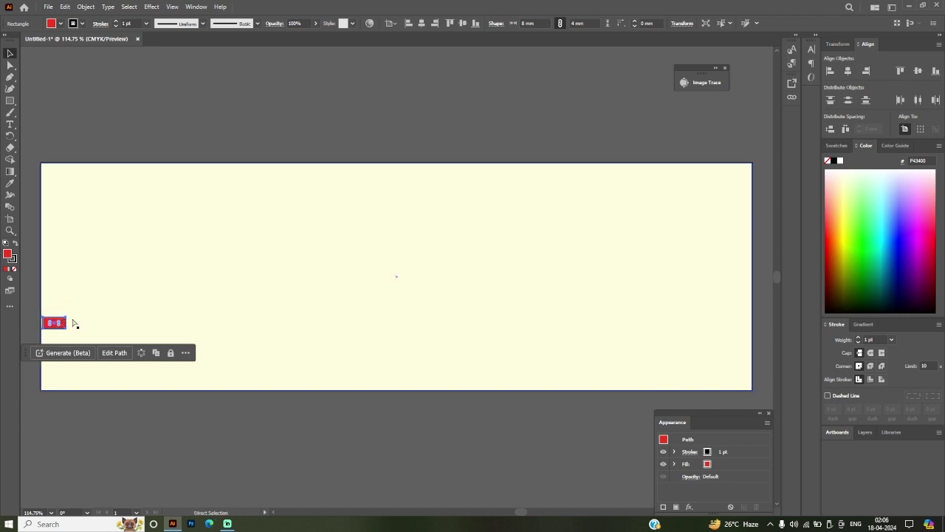
key(v)
drag(56, 316, 55, 263)
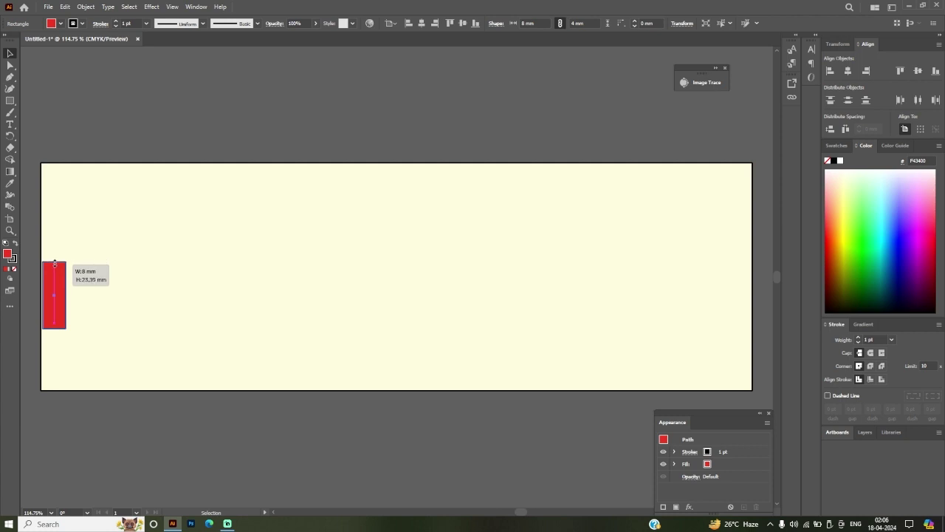
drag(55, 263, 54, 264)
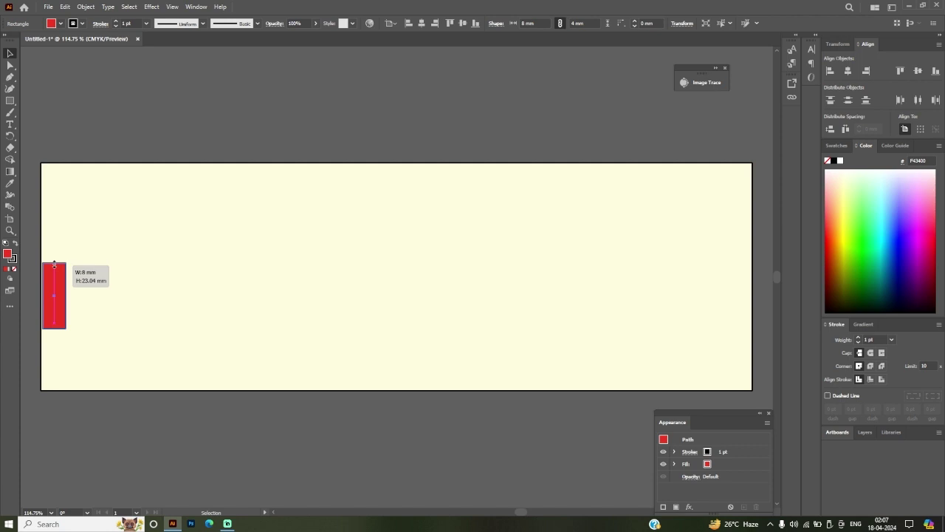
mouse_move(65, 295)
mouse_down()
mouse_move(97, 297)
mouse_move(79, 295)
mouse_up()
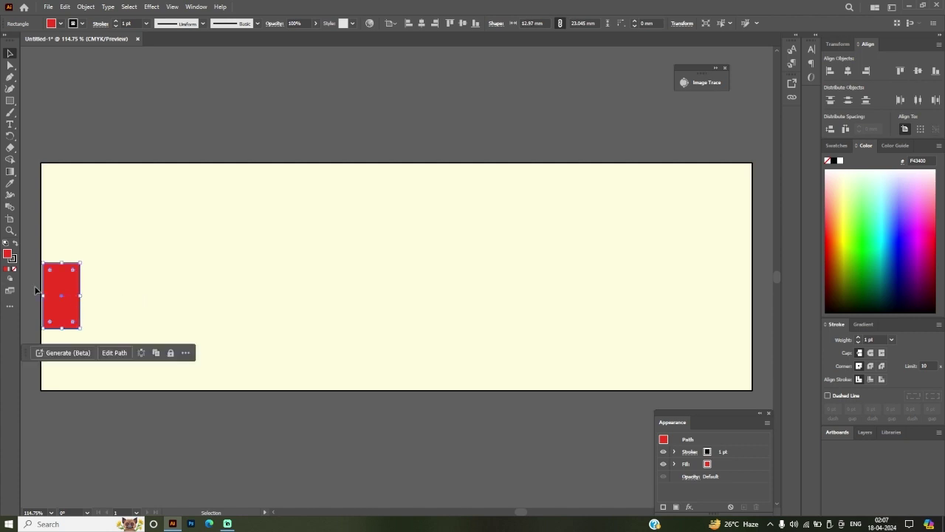
Step: Delete the existing red rectangle
key(a)
key(v)
key(Delete)
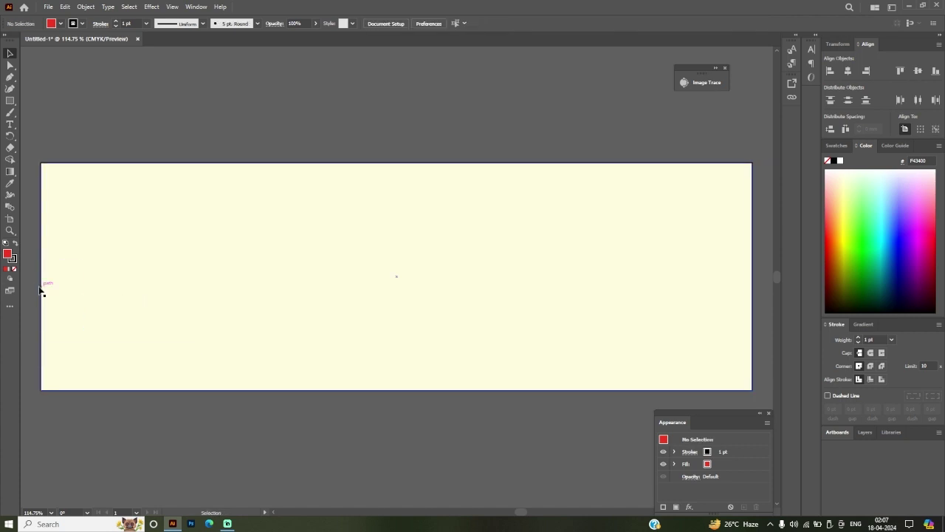
Step: Create a 16 × 24 mm rectangle by entering exact dimensions
click(10, 88)
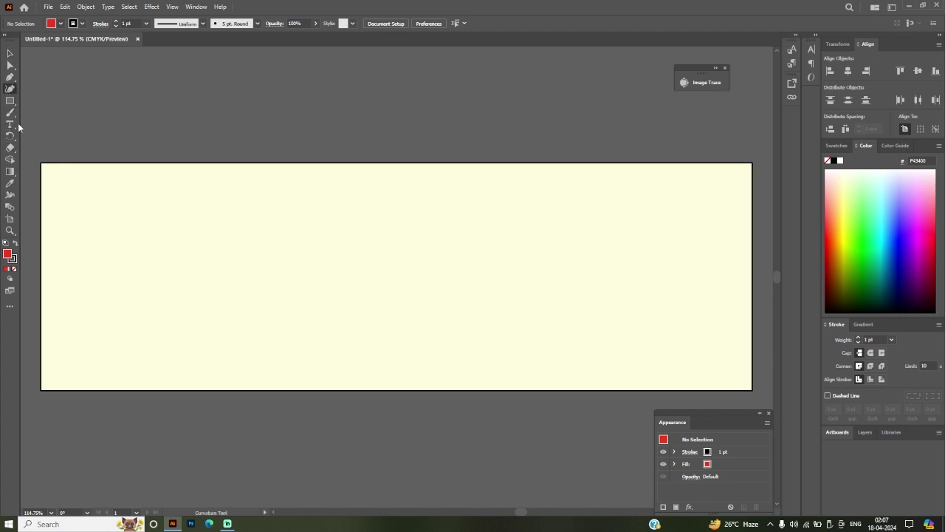
click(9, 100)
click(144, 276)
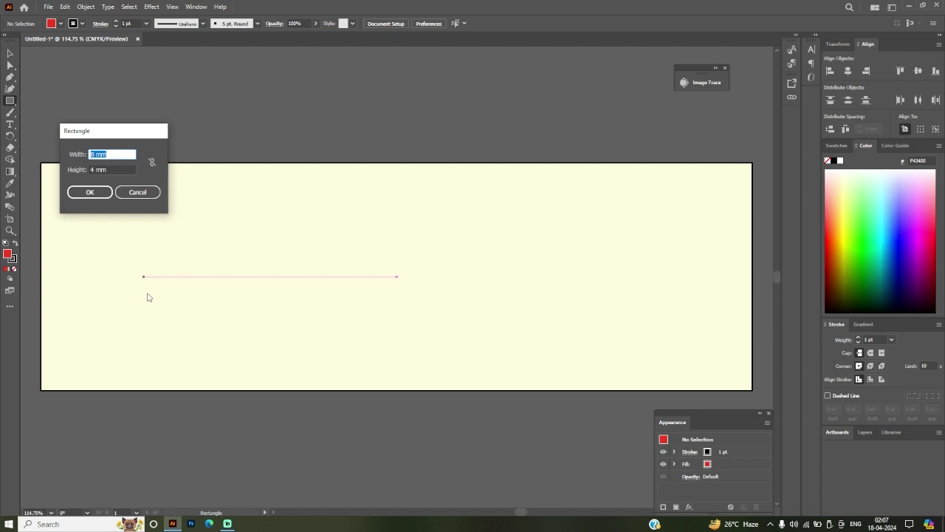
text(16)
key(Tab)
text(24)
key(Return)
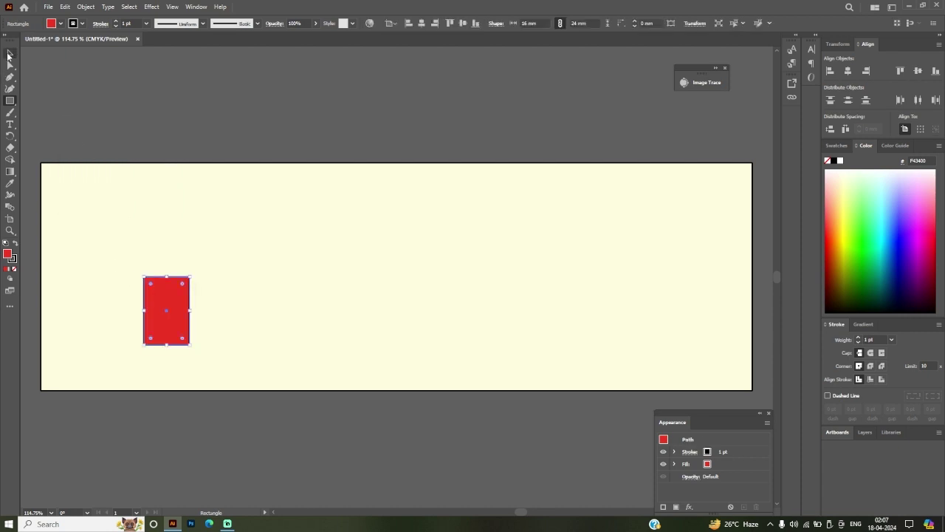
Step: Round all four corners of the rectangle and move it to the artboard's left edge
click(8, 54)
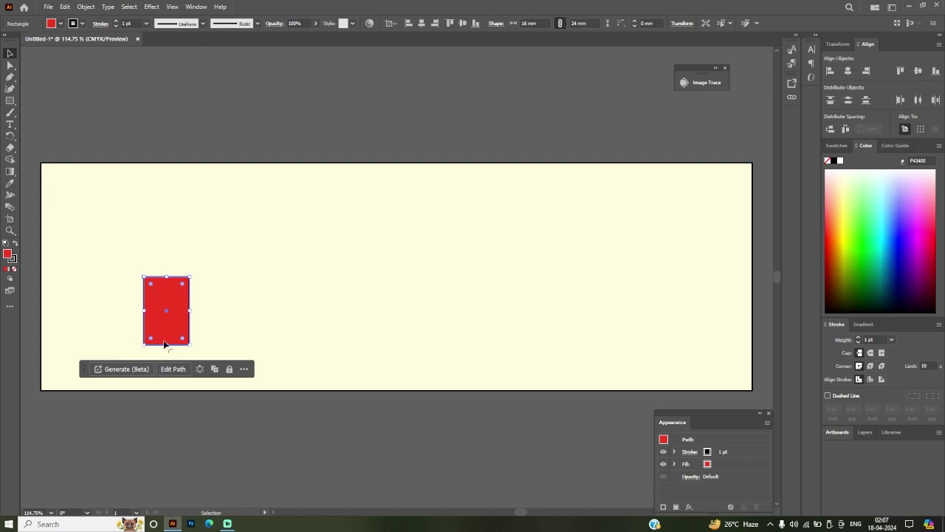
drag(150, 338, 146, 344)
drag(152, 308, 51, 277)
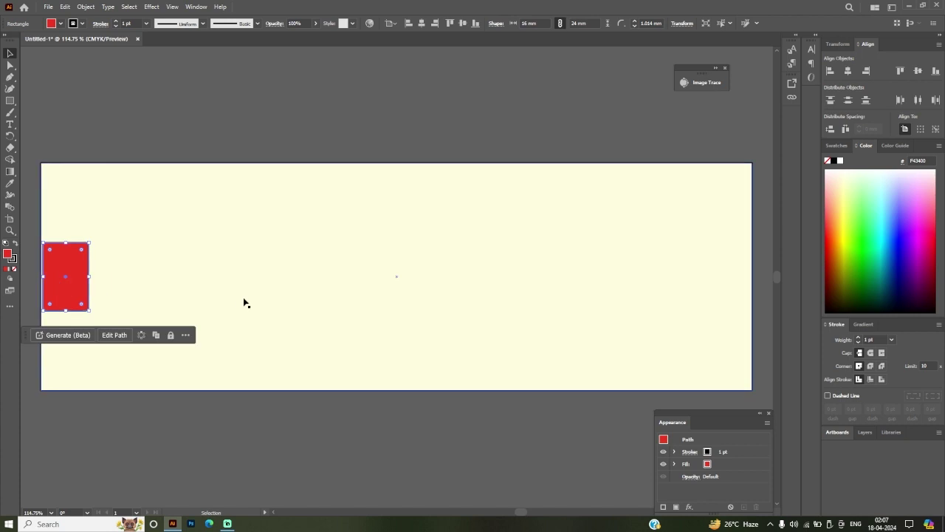
click(123, 141)
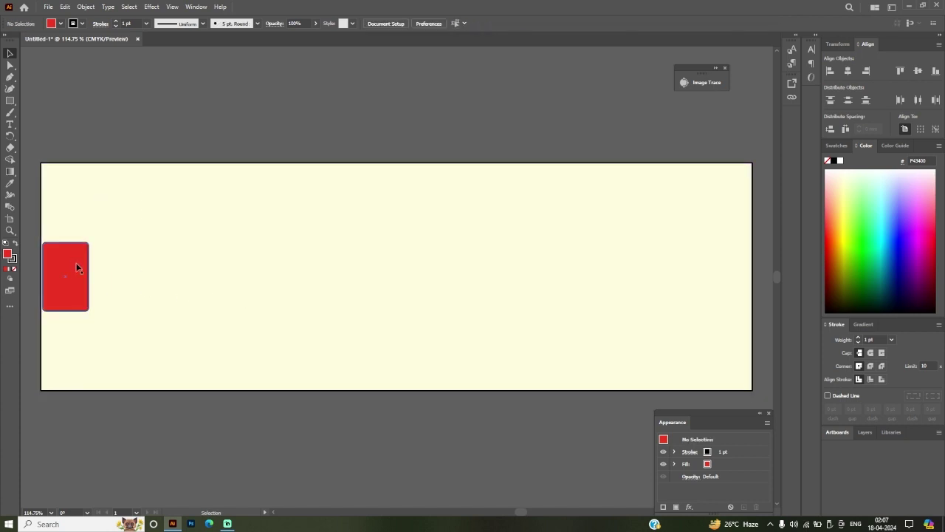
Step: Add a small 6 mm wide bar beneath the rounded block
click(10, 100)
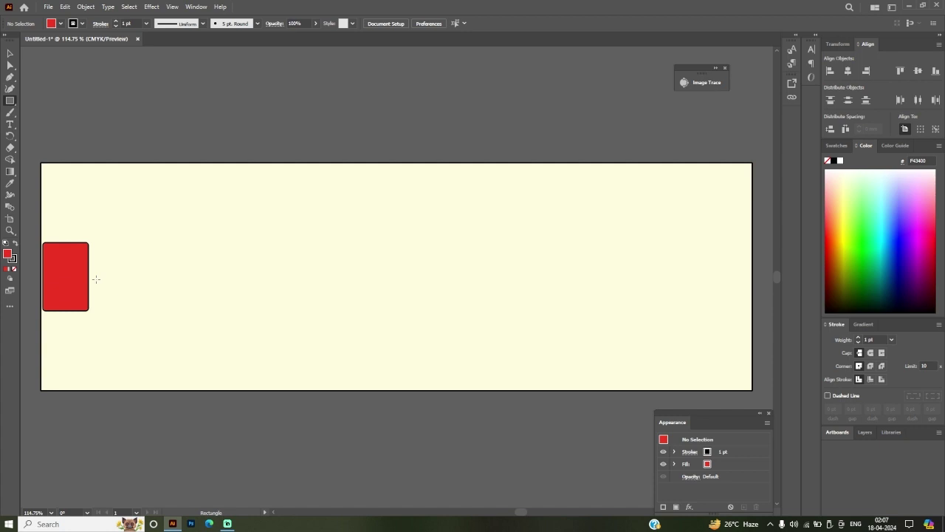
click(65, 309)
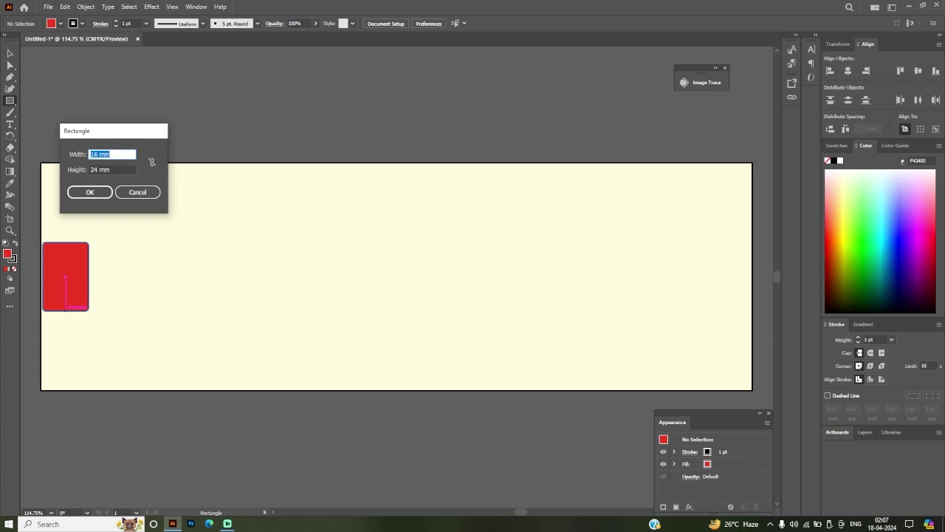
text(6)
key(Tab)
key(Return)
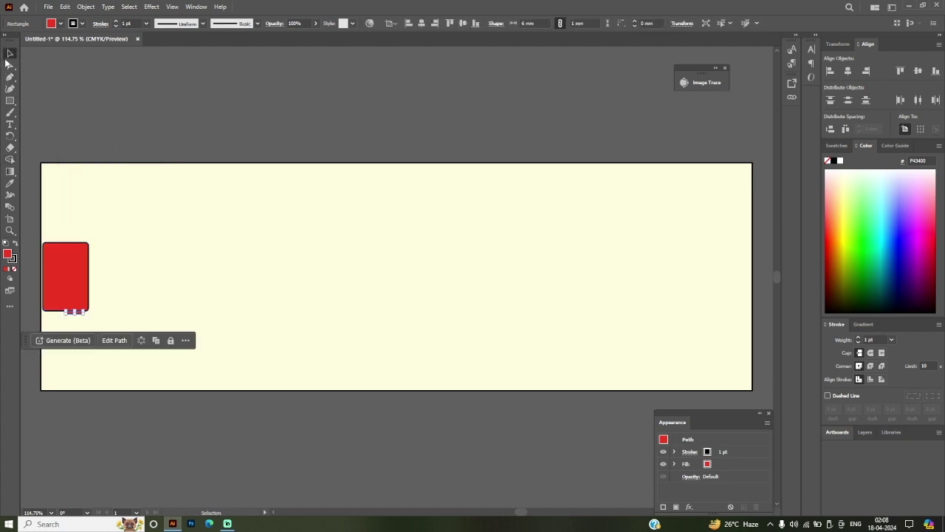
Step: Duplicate the small bar below the rounded block into three evenly stacked red stripes
click(10, 53)
scroll(71, 313, up, 3)
scroll(82, 307, up, 3)
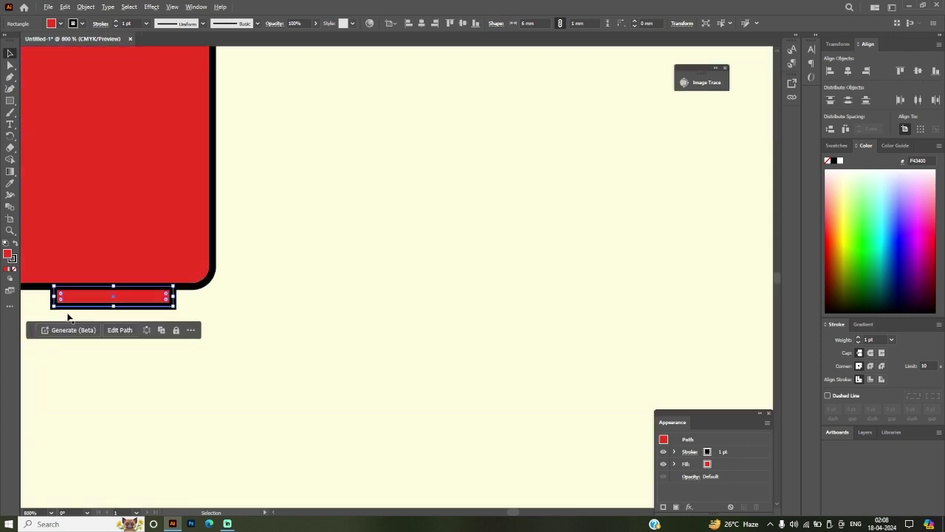
double_click(89, 308)
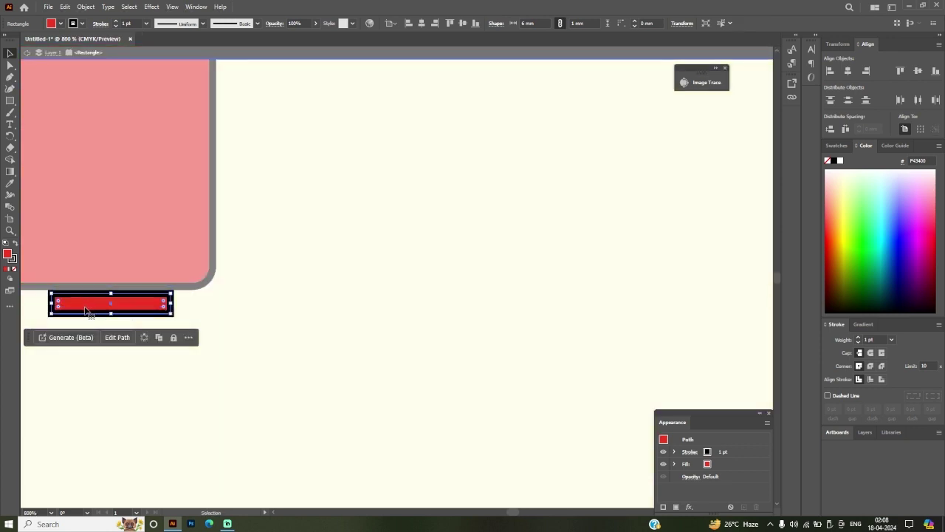
double_click(315, 285)
scroll(356, 282, down, 3)
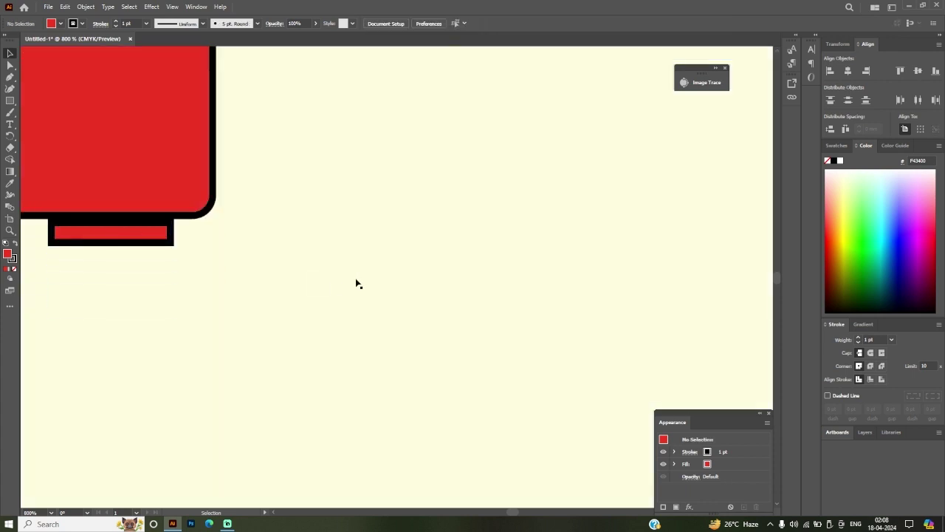
scroll(356, 283, up, 2)
click(151, 267)
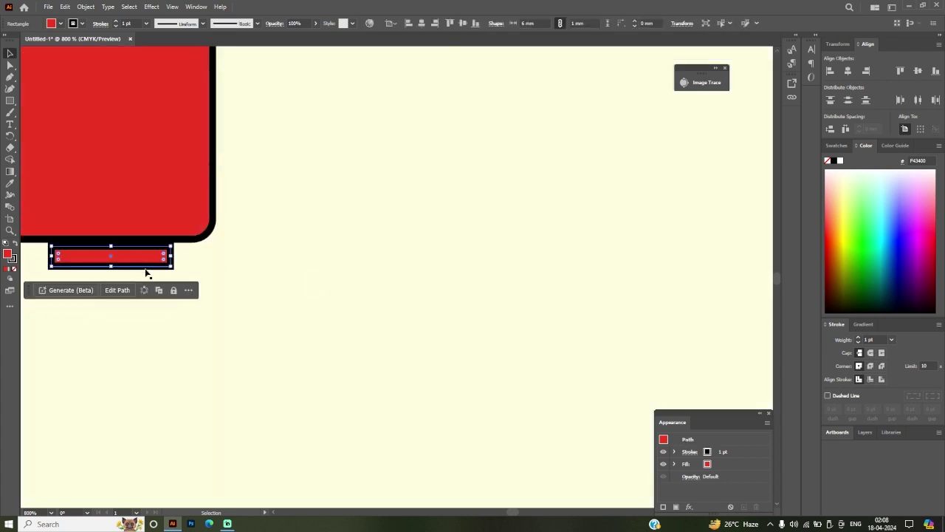
key(v)
mouse_move(150, 264)
mouse_down()
mouse_move(147, 271)
mouse_move(120, 257)
mouse_move(133, 305)
mouse_up()
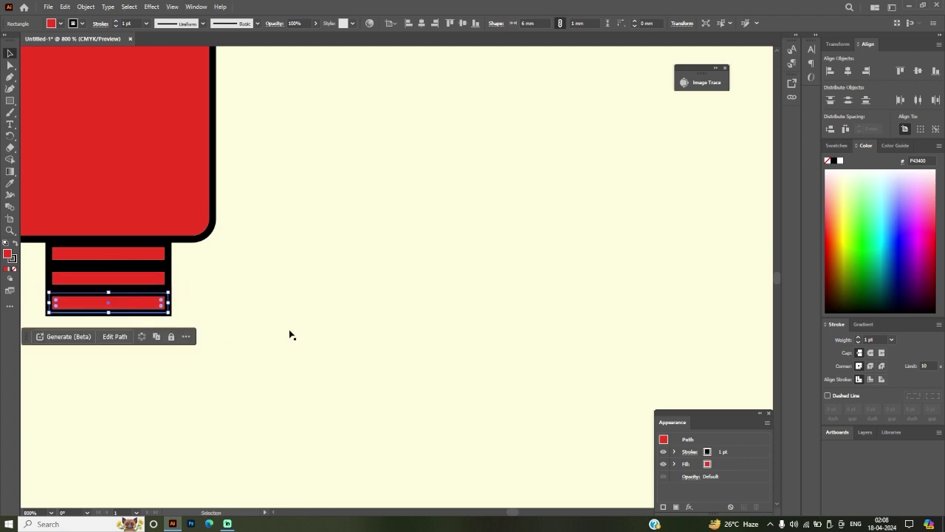
scroll(289, 331, down, 5)
click(142, 317)
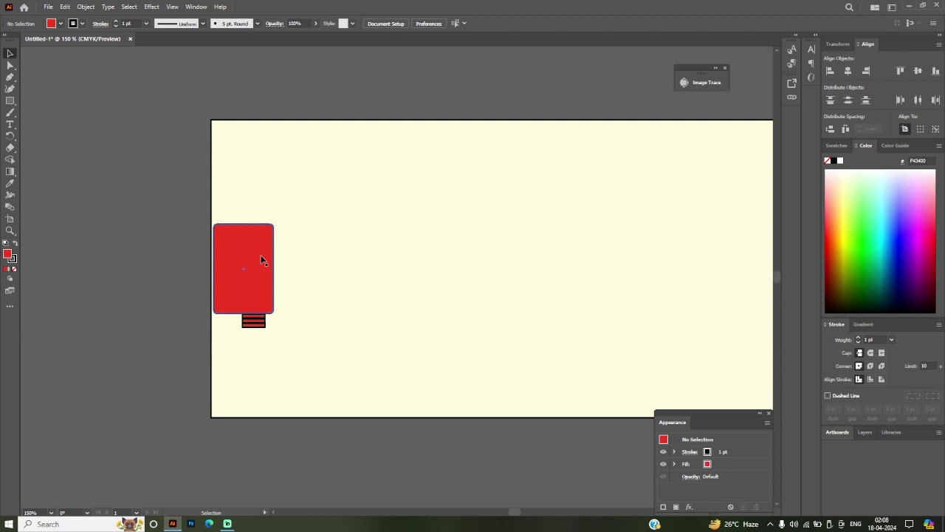
Step: Draw a straight pen line rightward from the red block's right edge, undoing its last point
scroll(115, 333, right, 3)
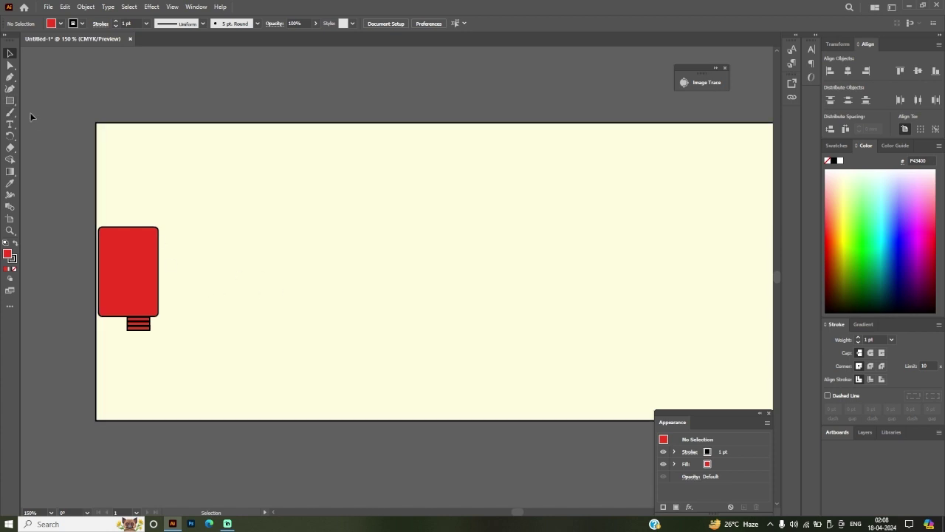
click(10, 76)
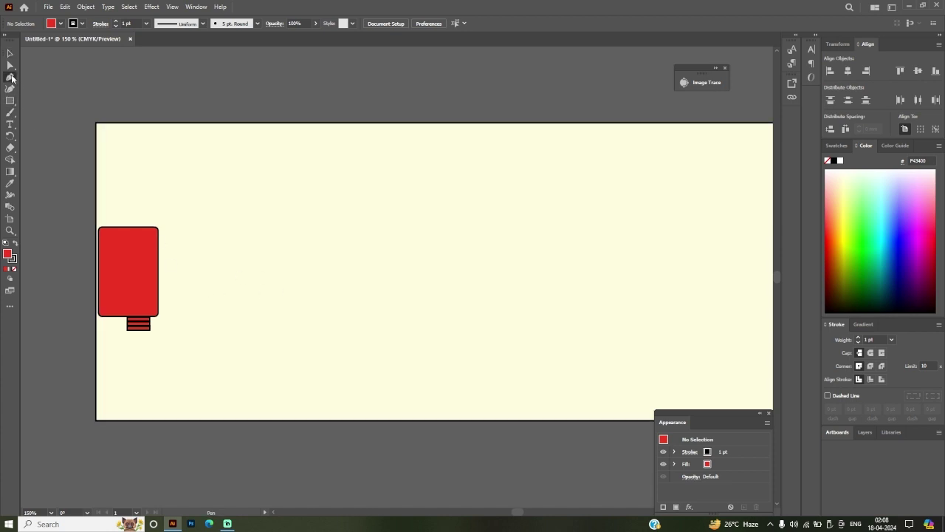
click(158, 273)
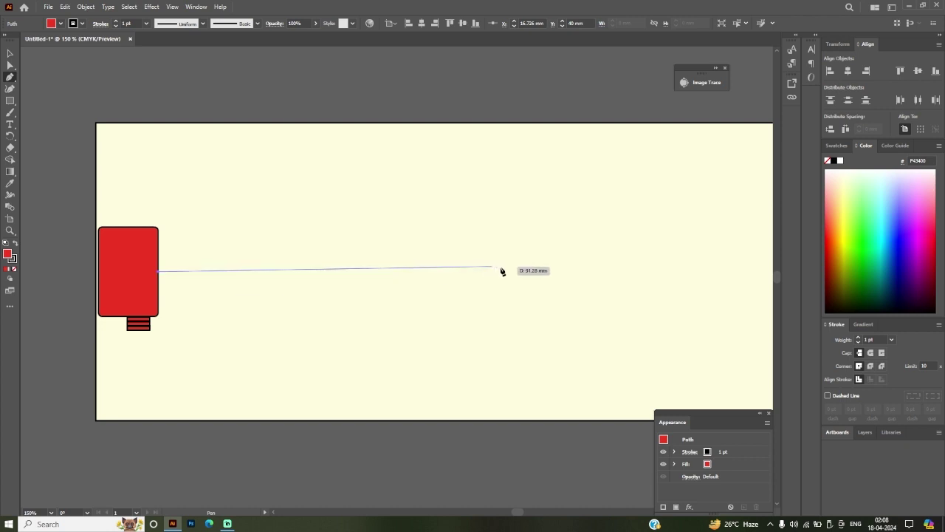
click(771, 263)
key(ctrl+z)
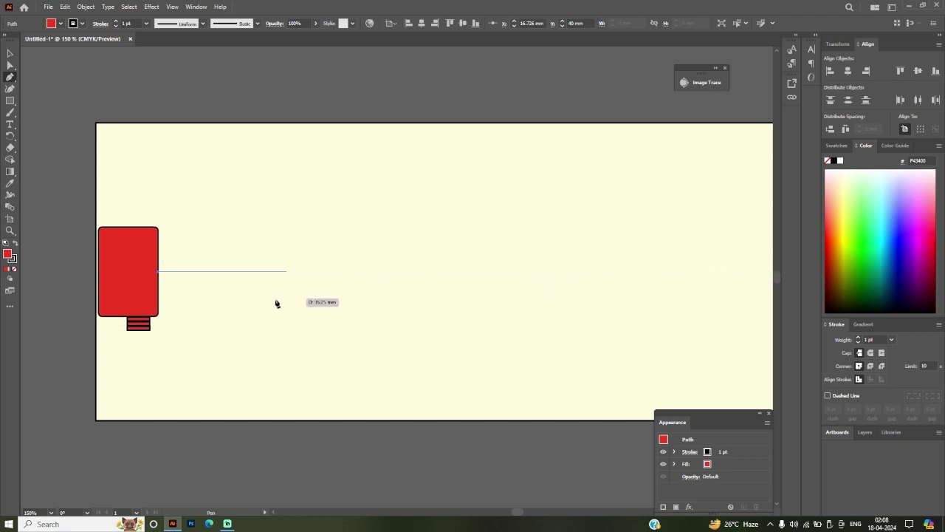
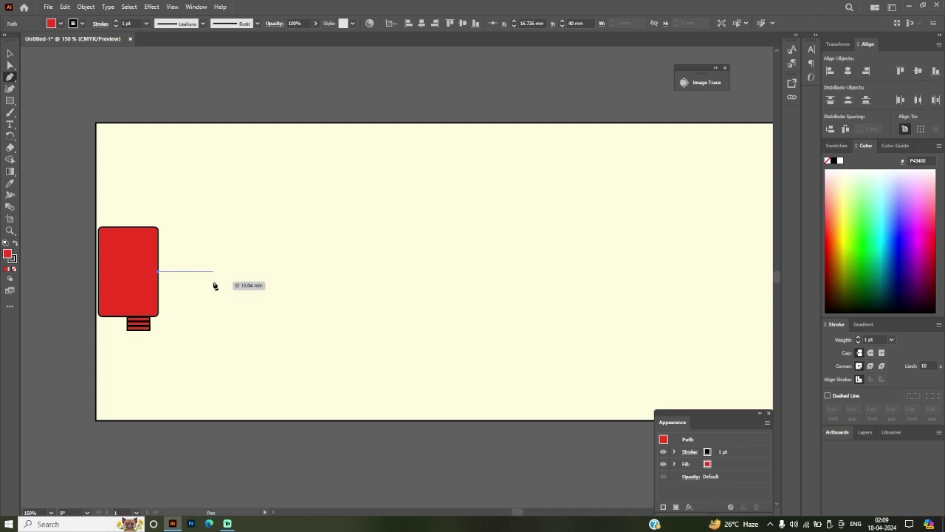
Step: Draw a bent path right, then up from the red rectangle, and set its fill to None
shift+click(215, 284)
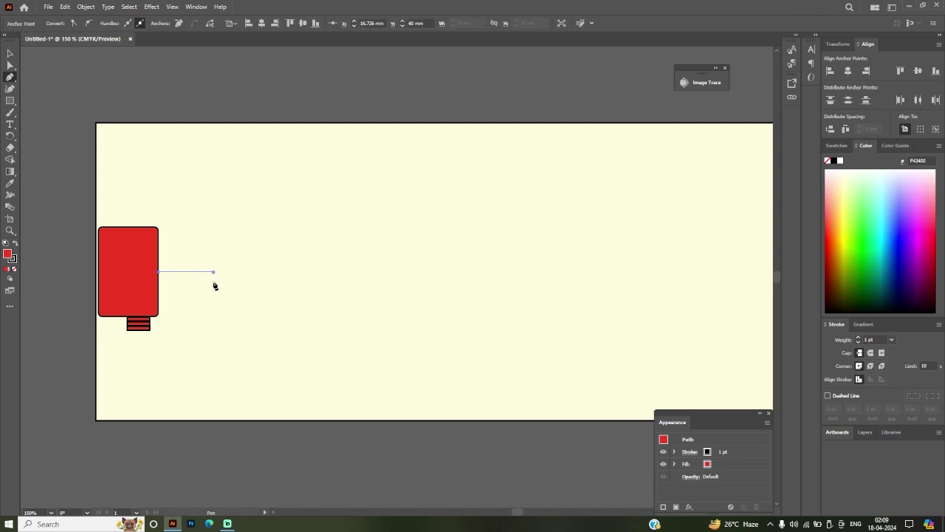
click(213, 234)
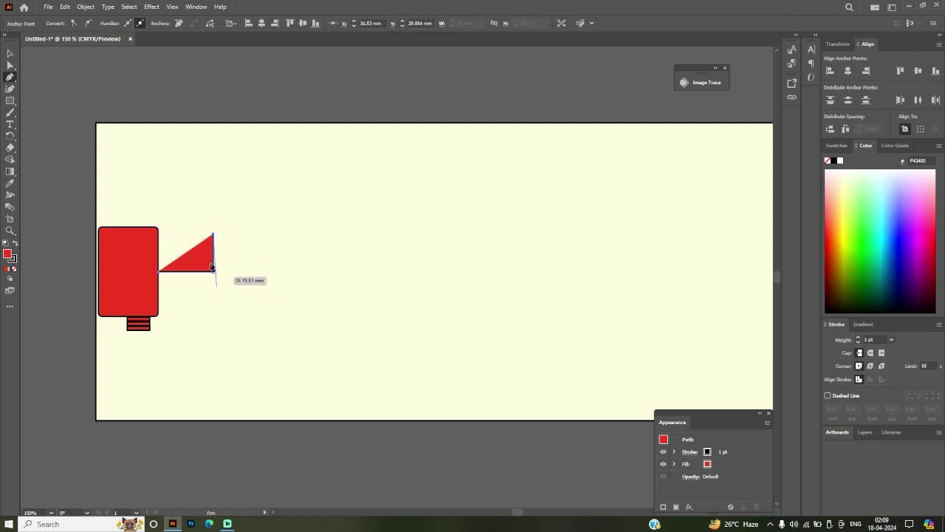
click(10, 53)
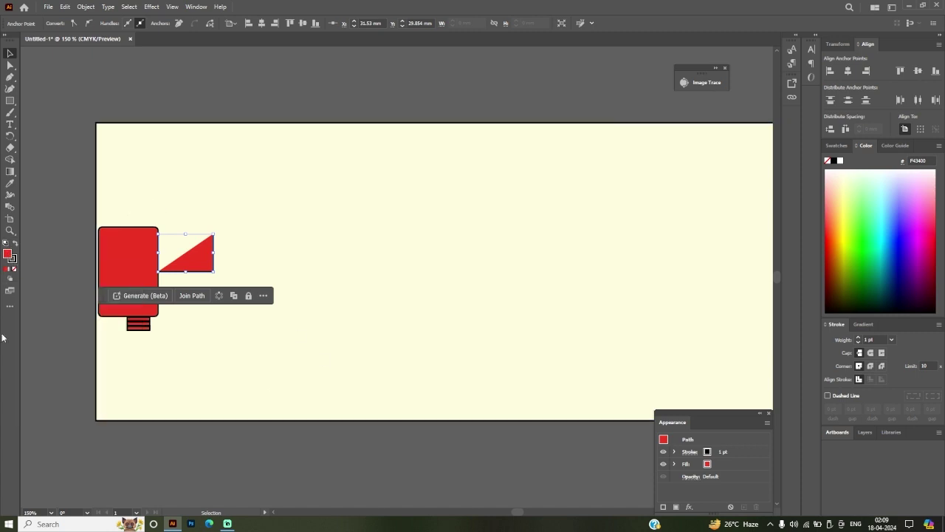
click(14, 269)
click(232, 84)
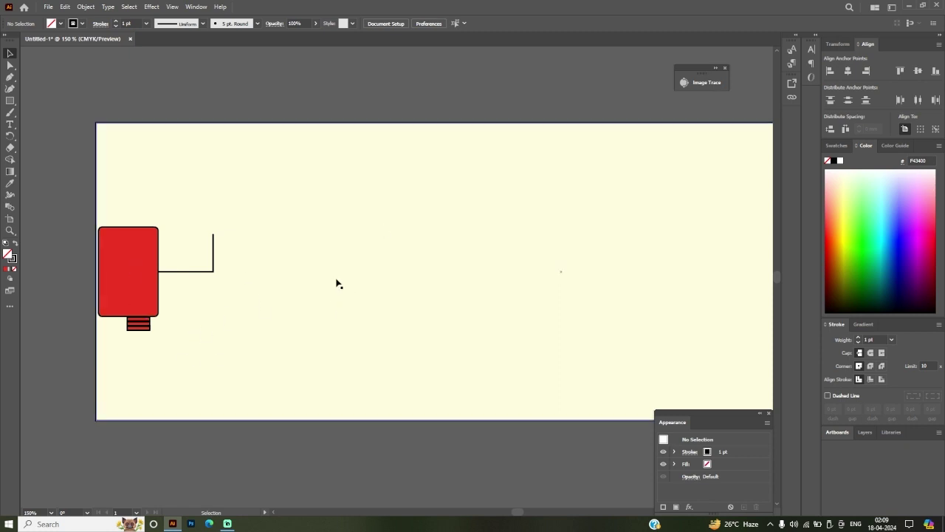
Step: Draw a 5 mm by 5 mm circle with the Ellipse tool beside the bent line
click(9, 101)
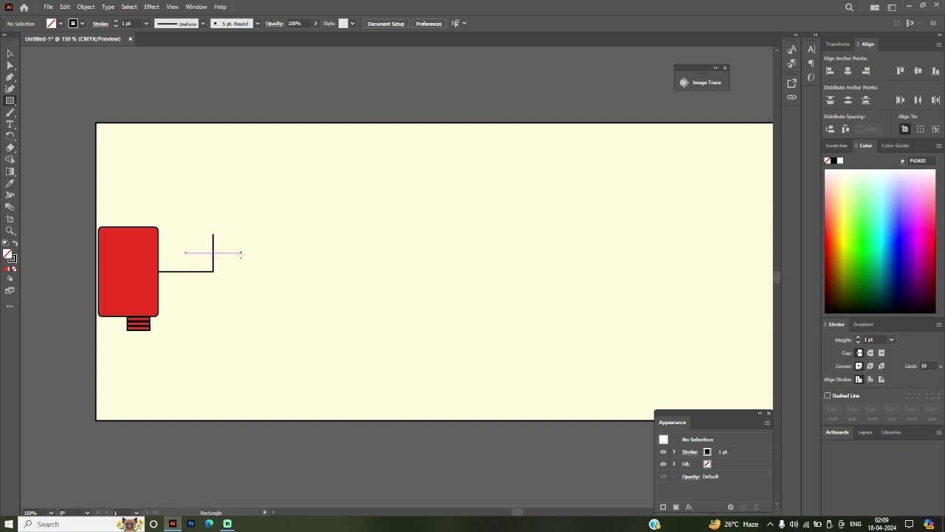
drag(9, 101, 42, 113)
click(245, 252)
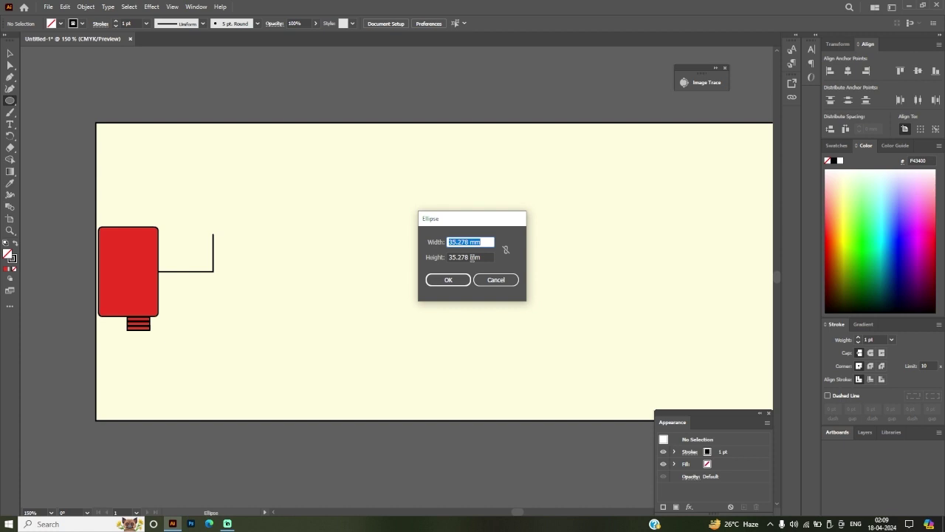
text(5)
key(Tab)
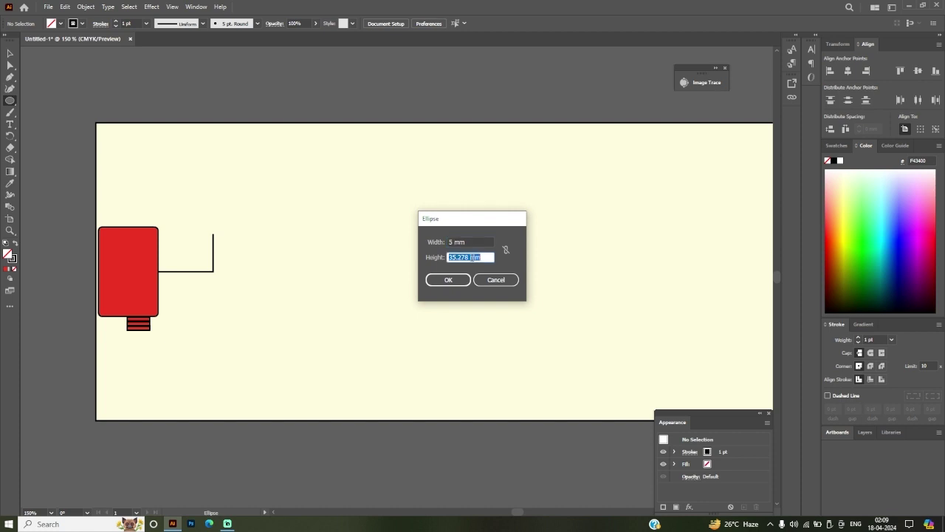
text(5)
key(Return)
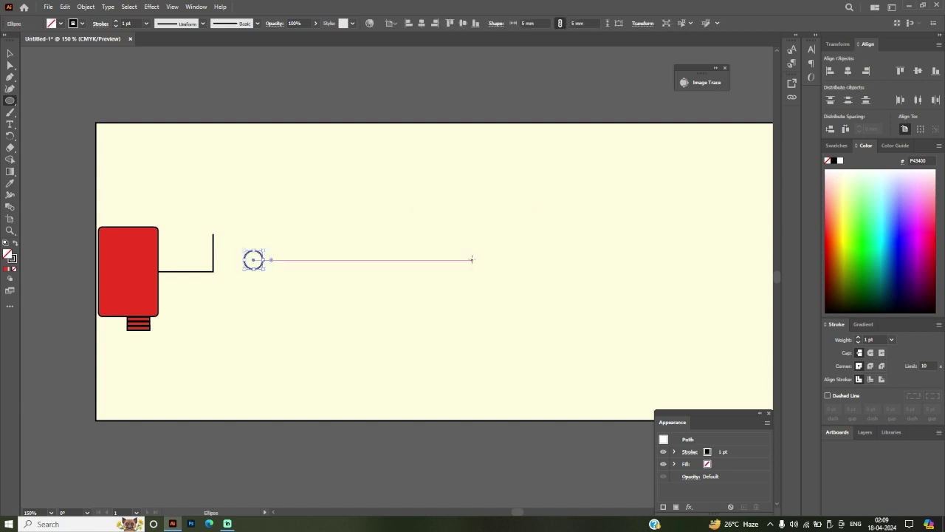
Step: Set the circle's stroke weight to 0.25 pt
scroll(254, 258, up, 2)
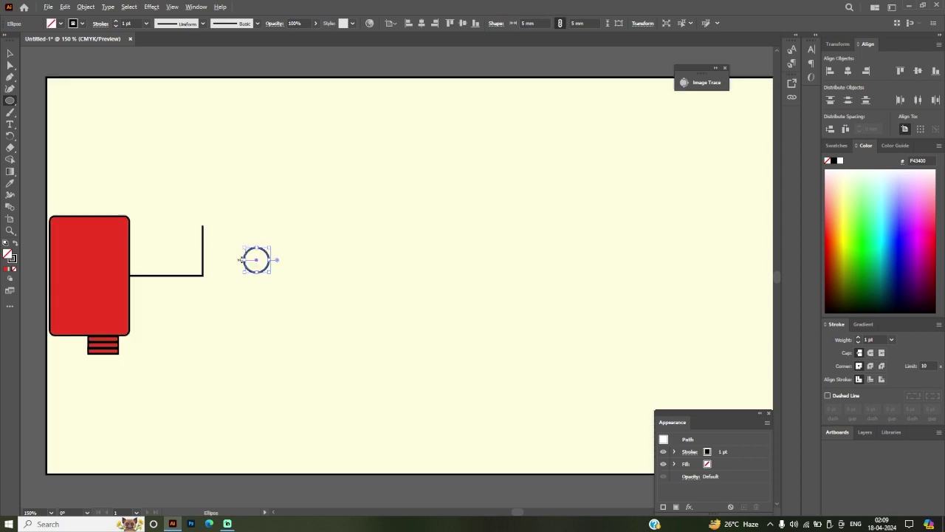
scroll(296, 262, up, 4)
scroll(299, 261, up, 2)
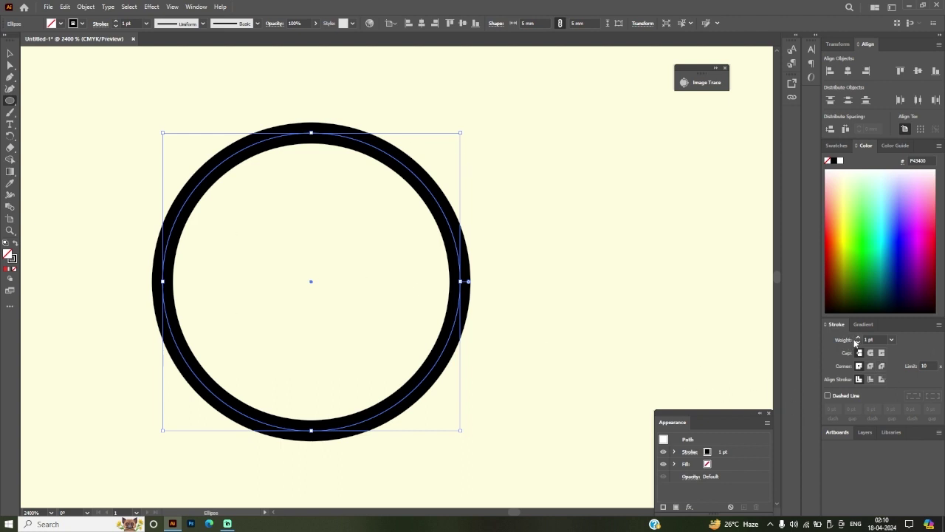
click(893, 340)
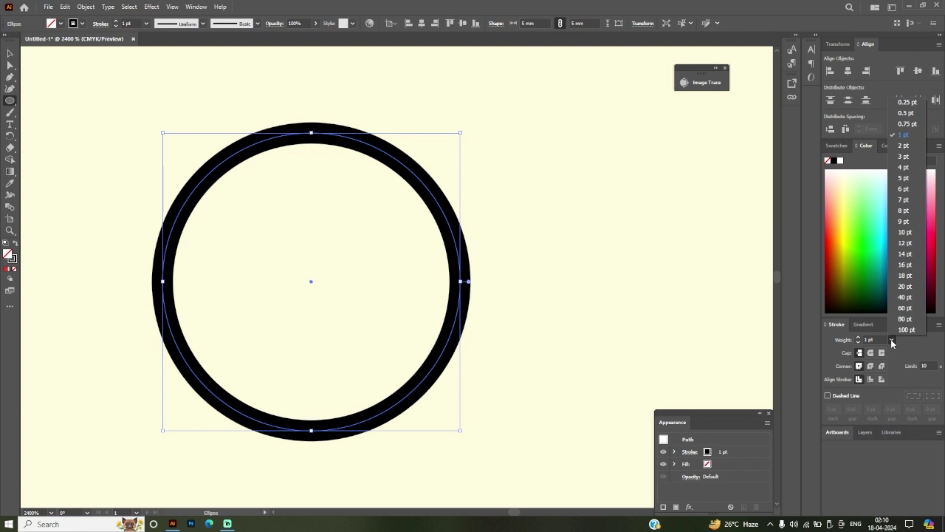
click(907, 102)
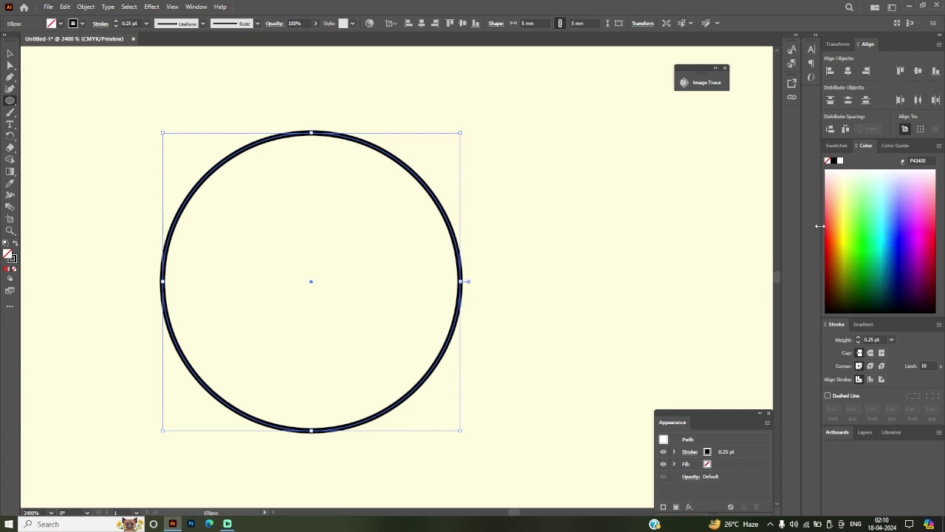
Step: Try several fill colours and settle on orange FF9816 for the circle
click(843, 209)
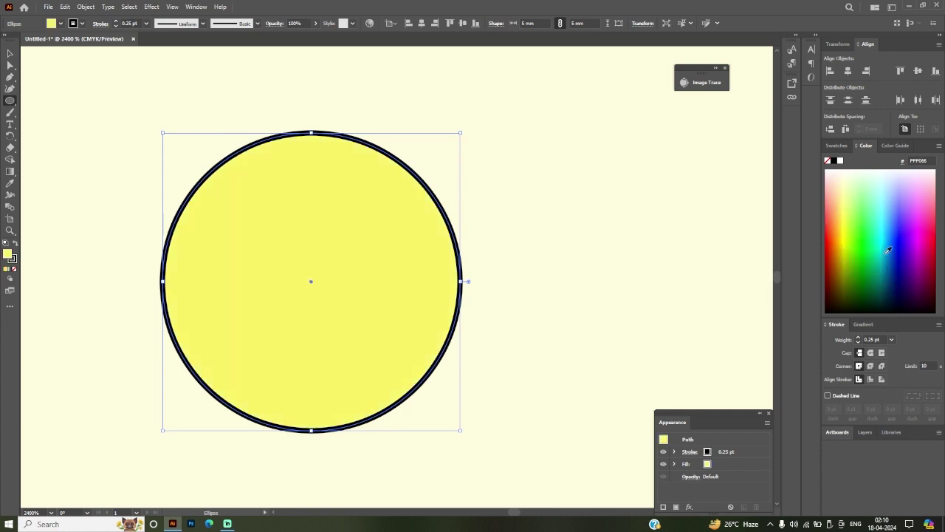
click(893, 232)
click(886, 207)
click(919, 198)
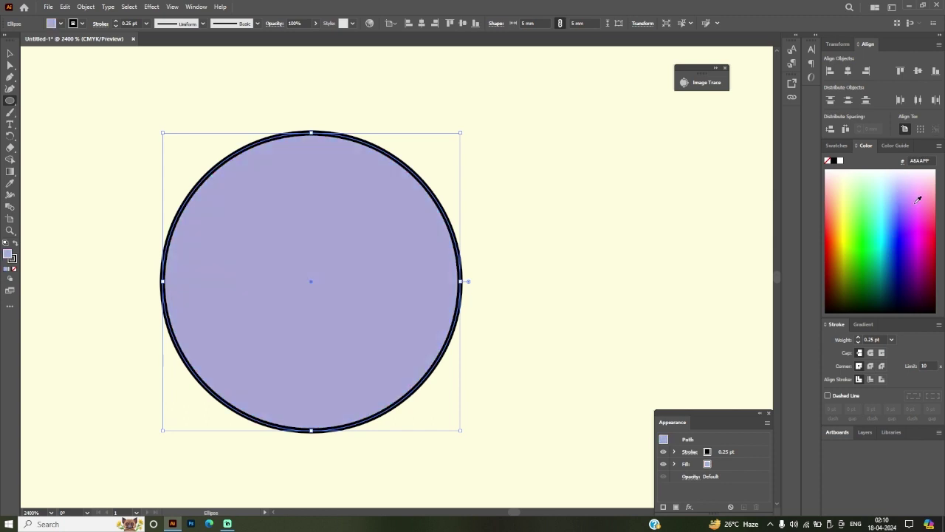
click(921, 222)
drag(921, 222, 841, 187)
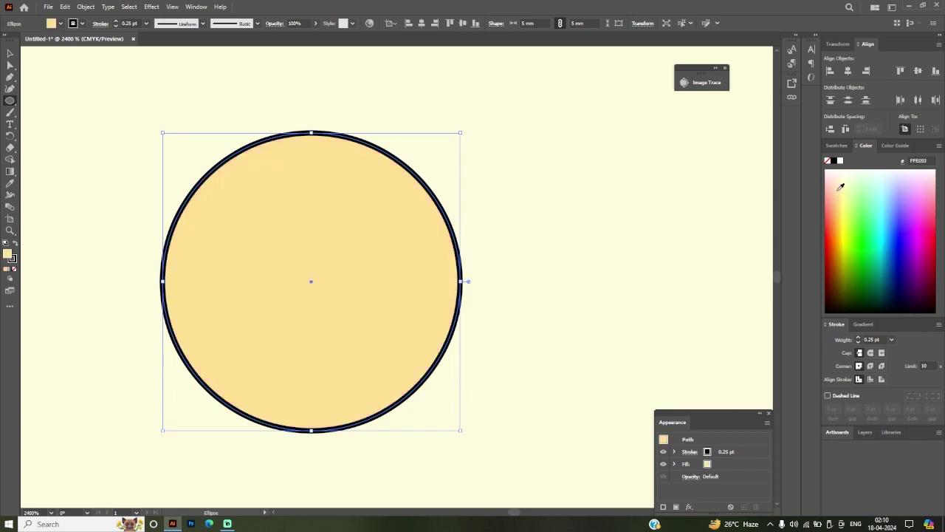
mouse_move(835, 229)
mouse_down()
mouse_move(835, 249)
mouse_move(838, 230)
mouse_up()
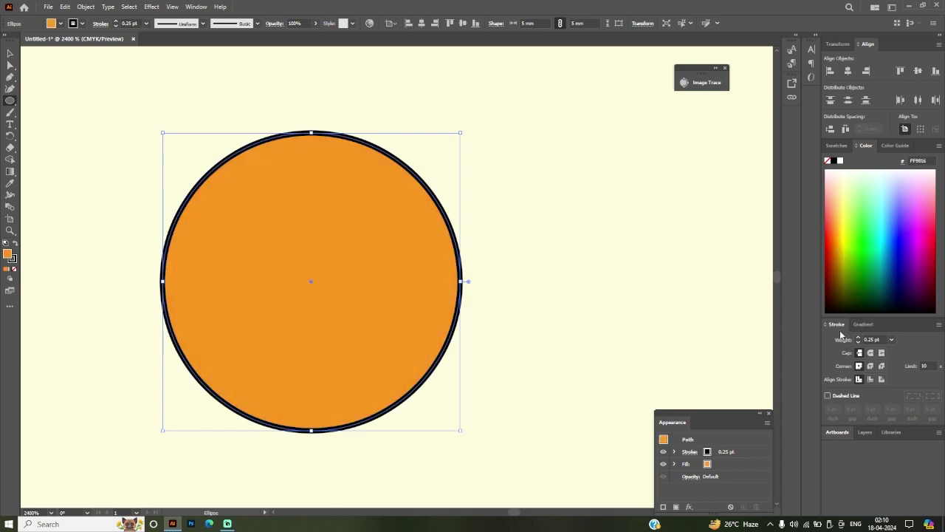
Step: Try a 2 pt outline on the circle, then revert it to 0.25 pt
click(889, 340)
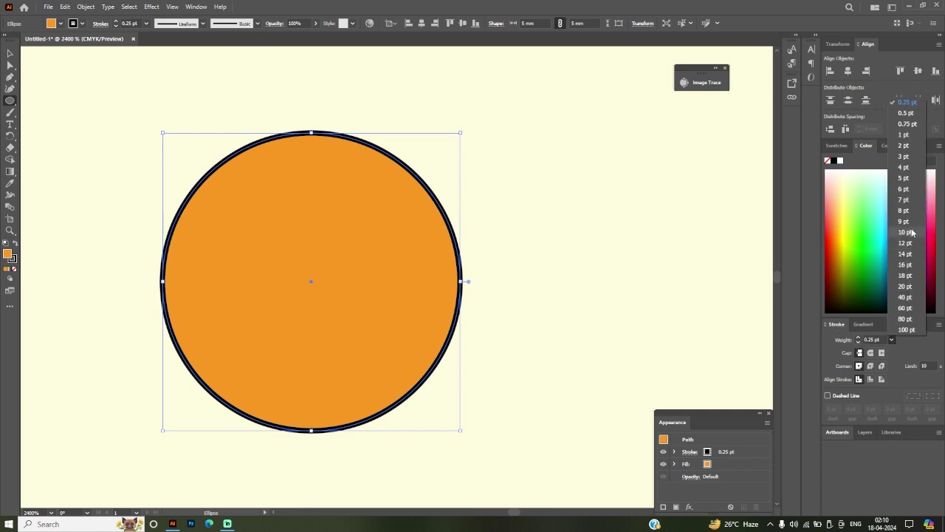
click(908, 147)
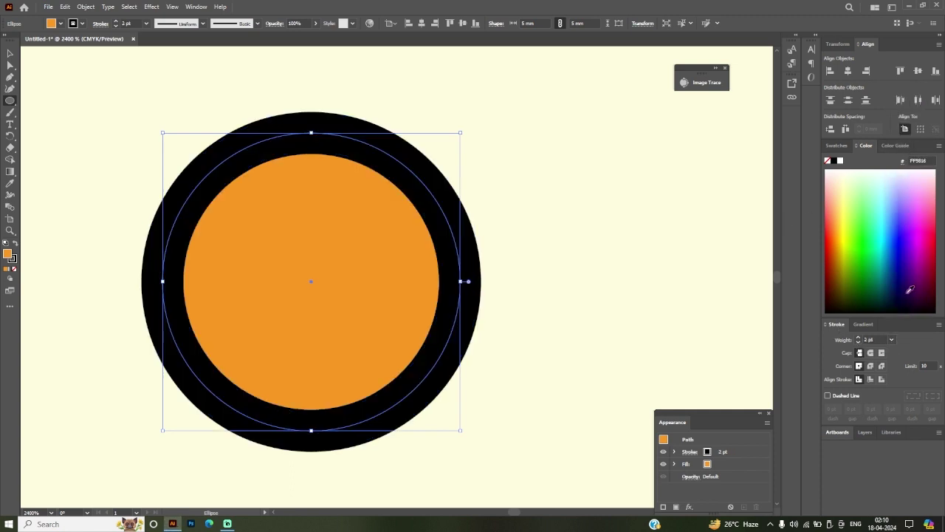
click(892, 339)
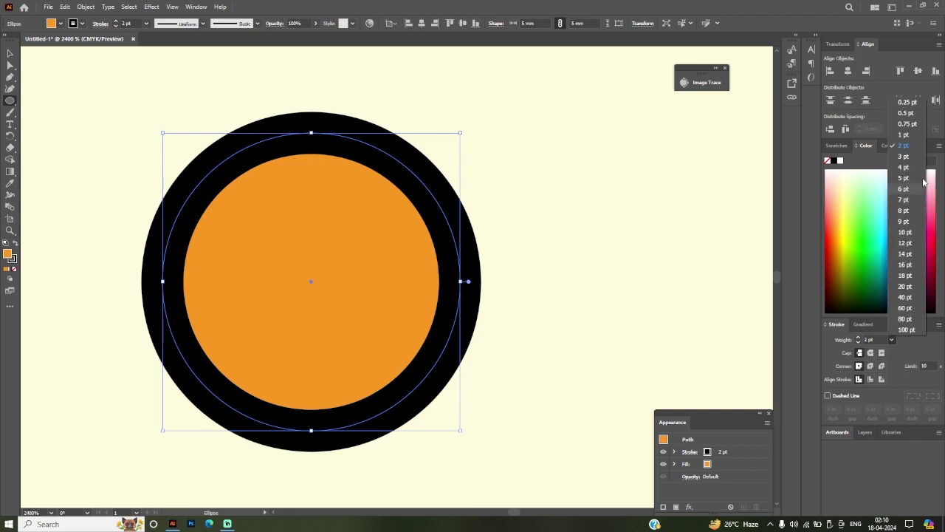
click(909, 102)
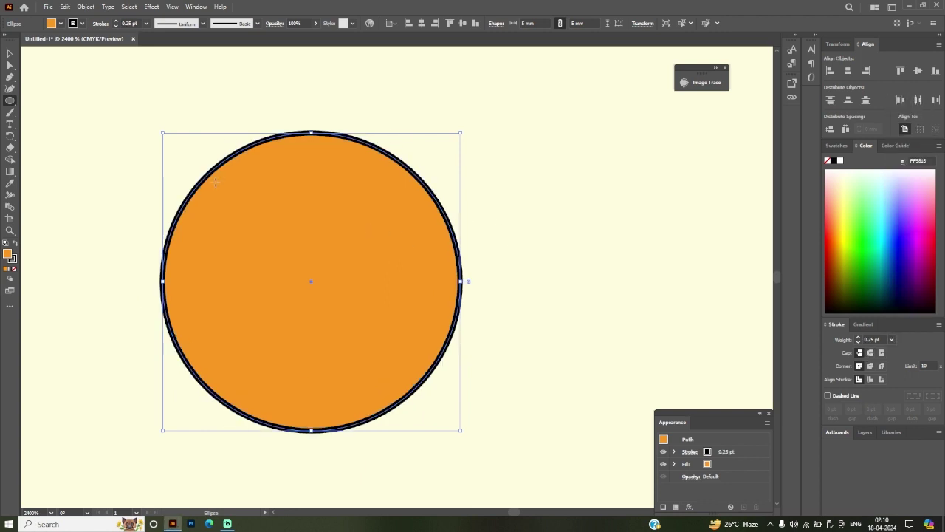
click(10, 54)
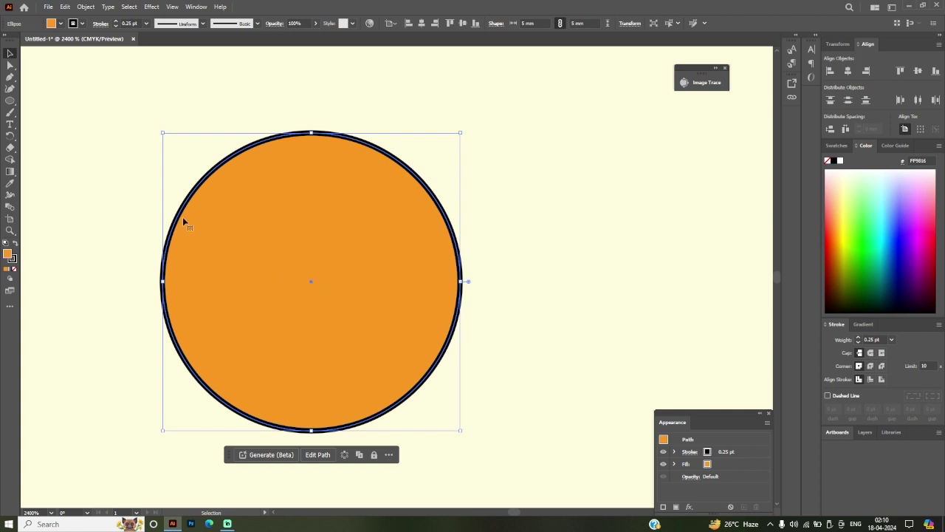
Step: Draw a 2 mm by 2 mm chair square with the Rectangle tool
click(122, 233)
scroll(327, 297, down, 4)
scroll(314, 292, down, 1)
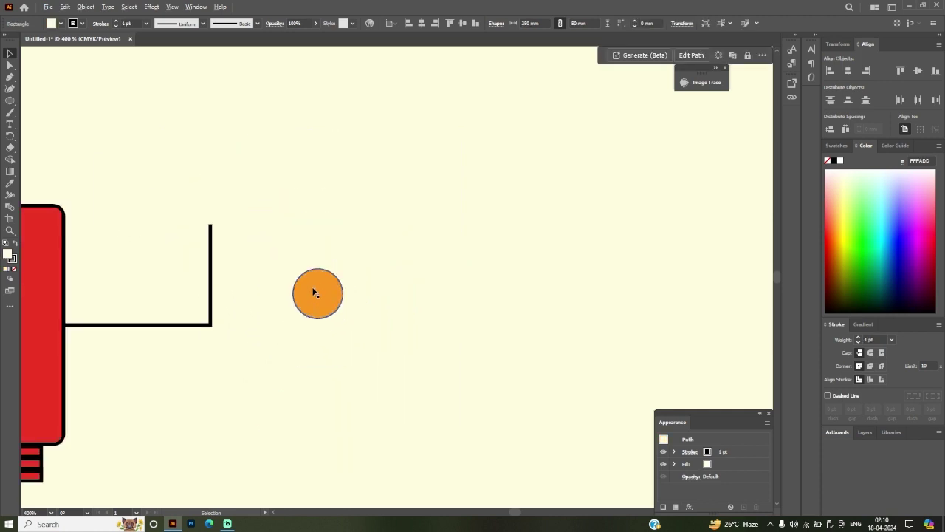
scroll(312, 288, up, 3)
scroll(313, 288, up, 1)
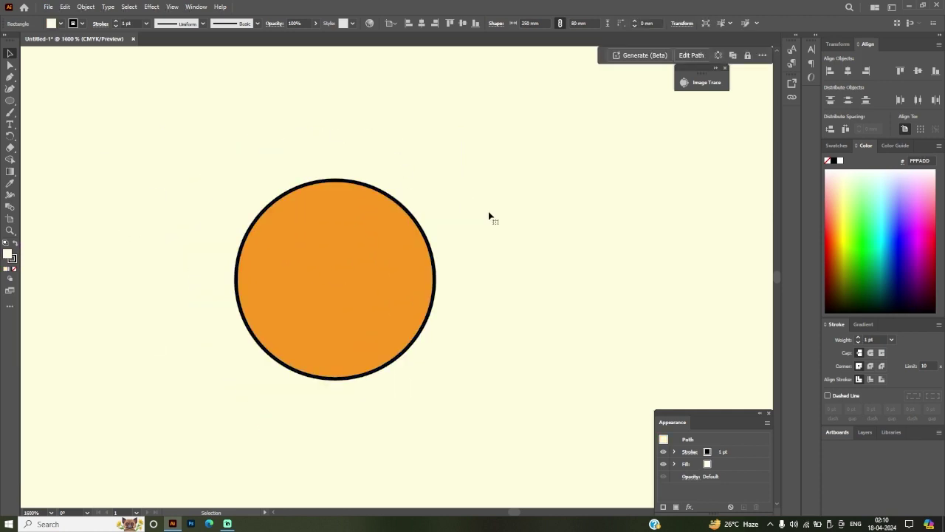
right_click(10, 101)
click(37, 100)
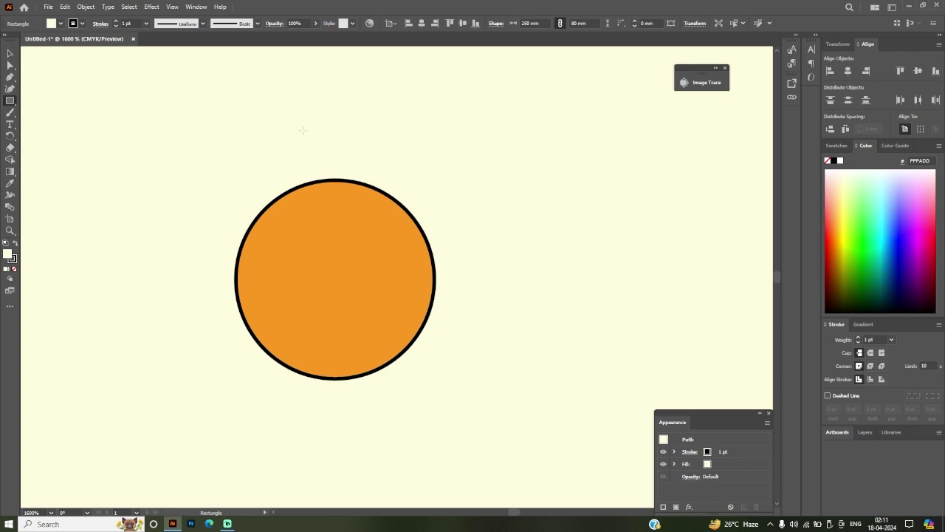
click(303, 130)
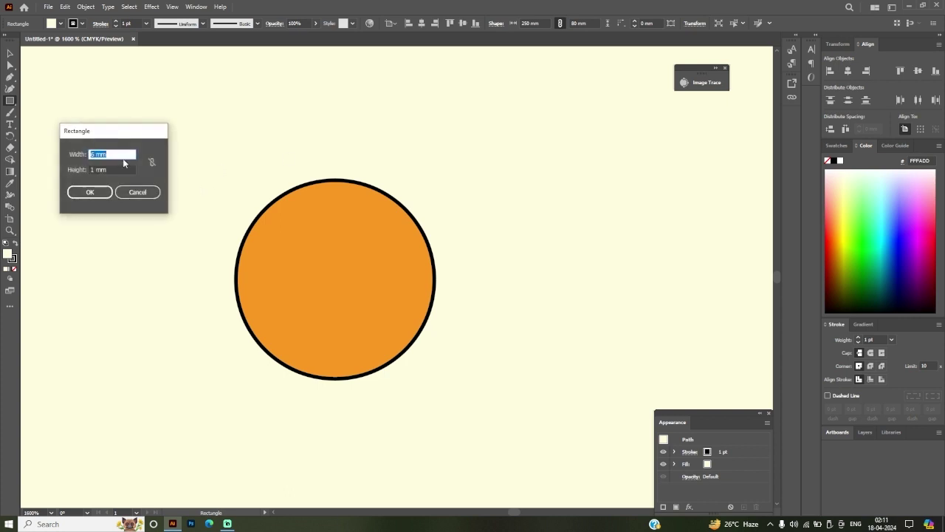
text(2)
key(Tab)
text(2)
key(Return)
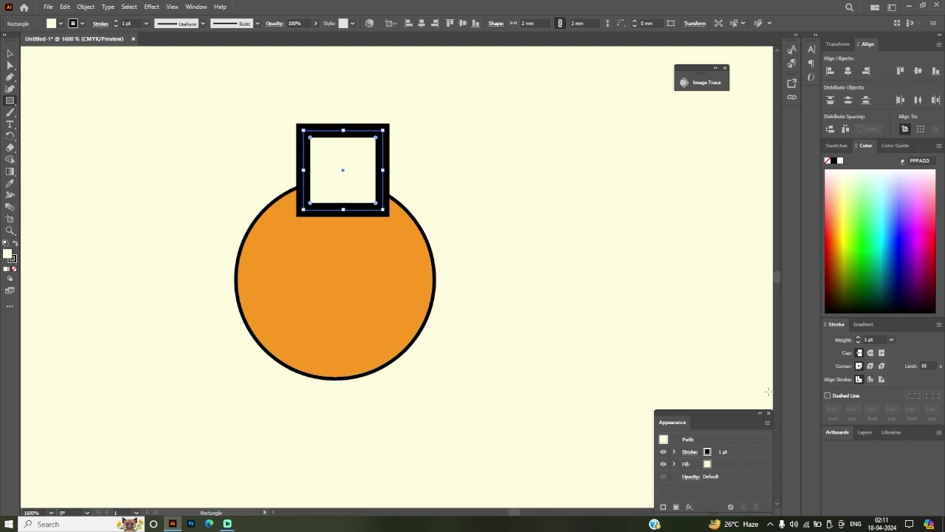
Step: Round the square's corners, thin its stroke to 0.1 pt, and place it just above the circle
click(892, 339)
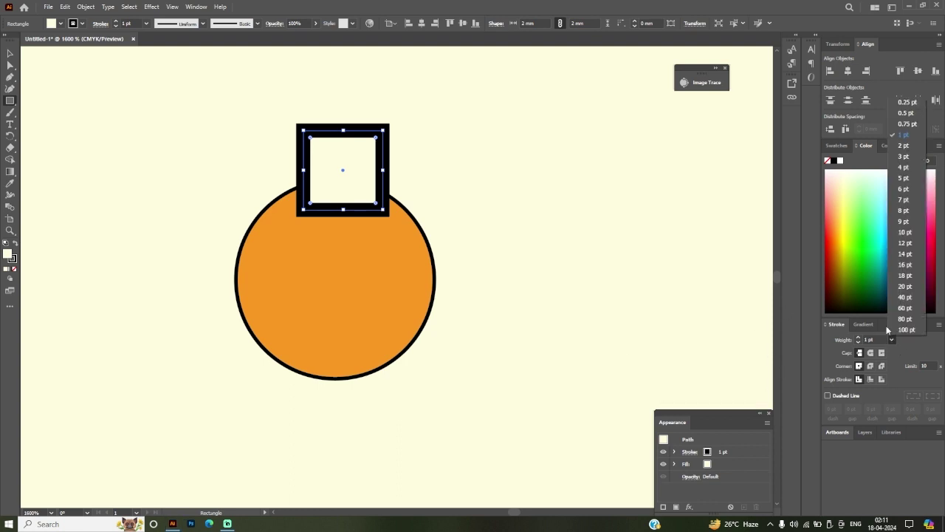
click(901, 118)
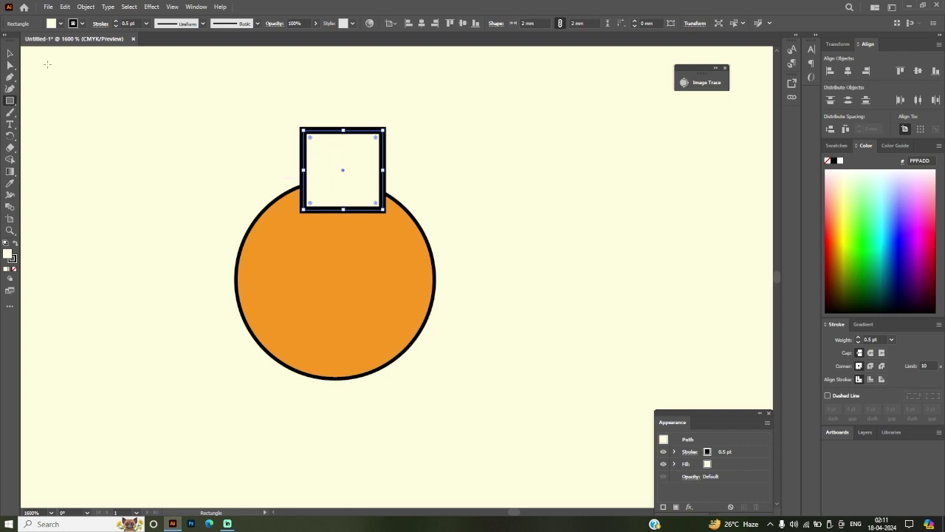
click(9, 53)
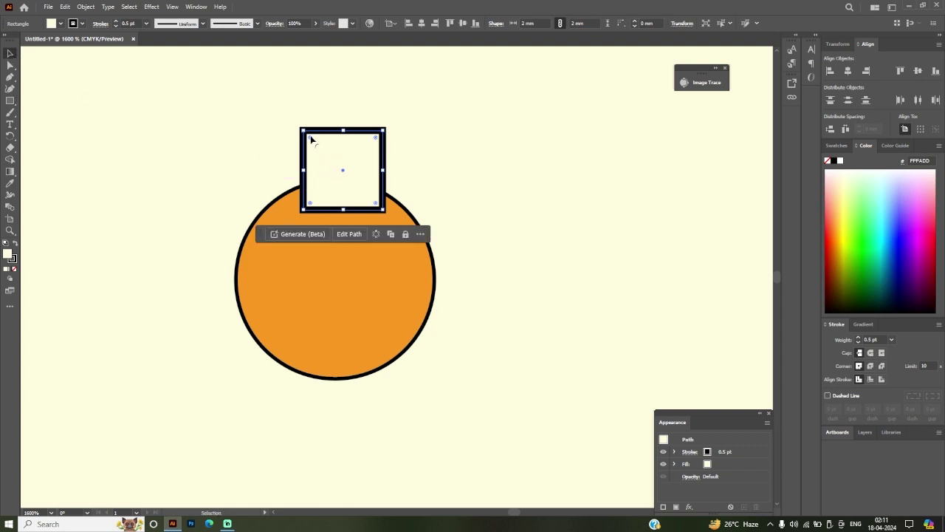
drag(311, 138, 314, 144)
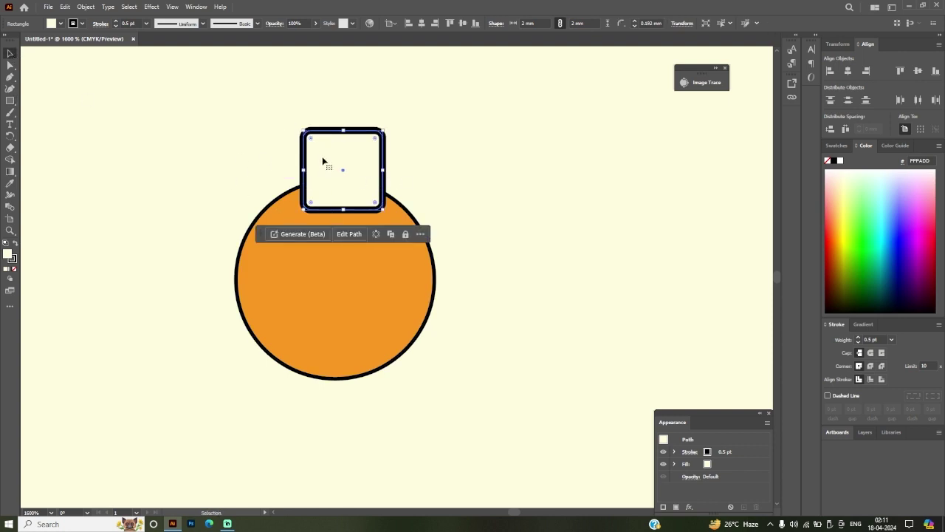
click(876, 339)
text(4)
key(Return)
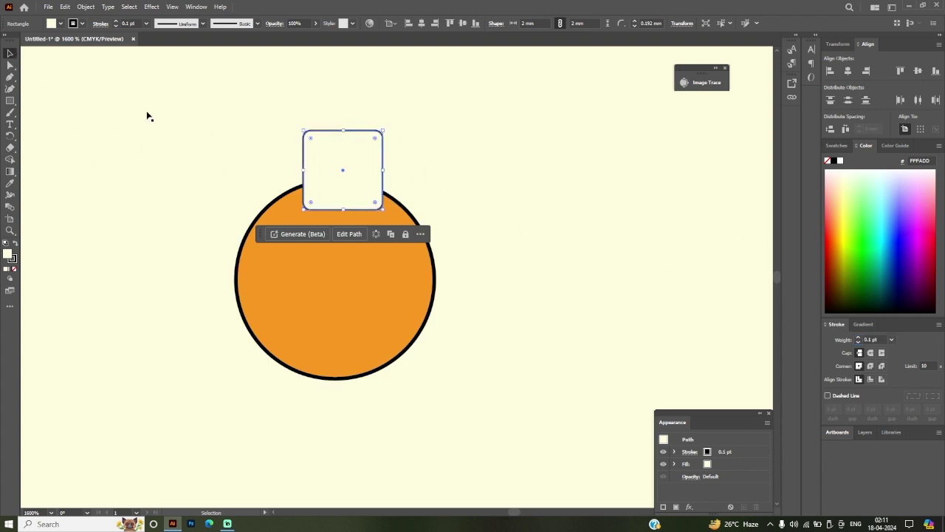
drag(360, 181, 349, 147)
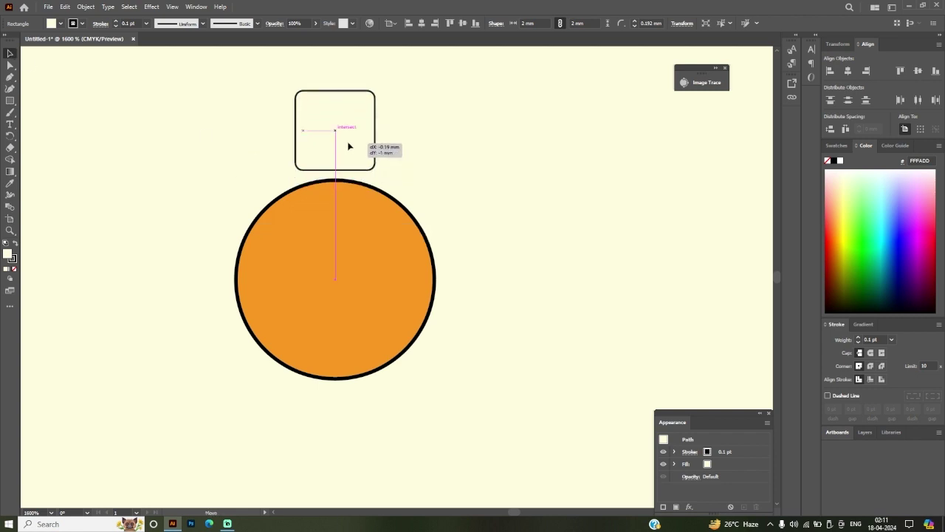
drag(349, 146, 330, 135)
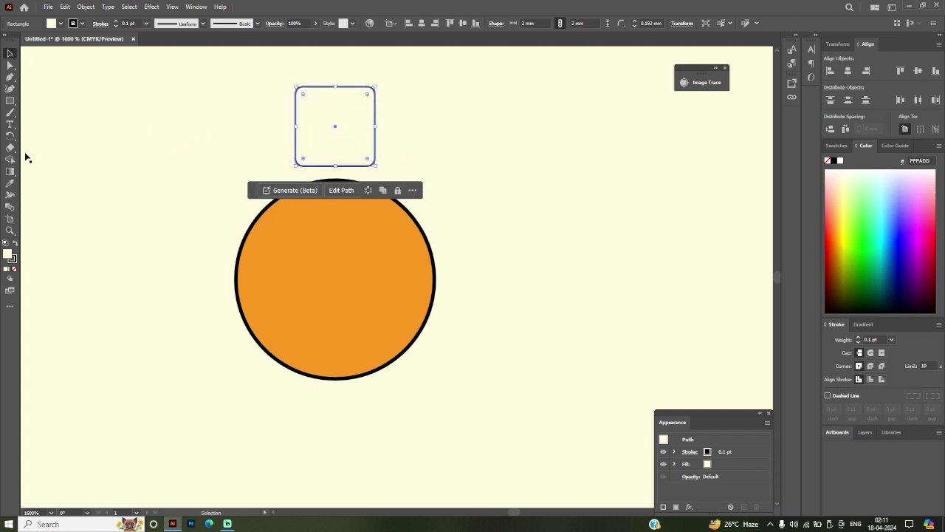
Step: Draw a thin horizontal bar along the top of the chair square
click(11, 100)
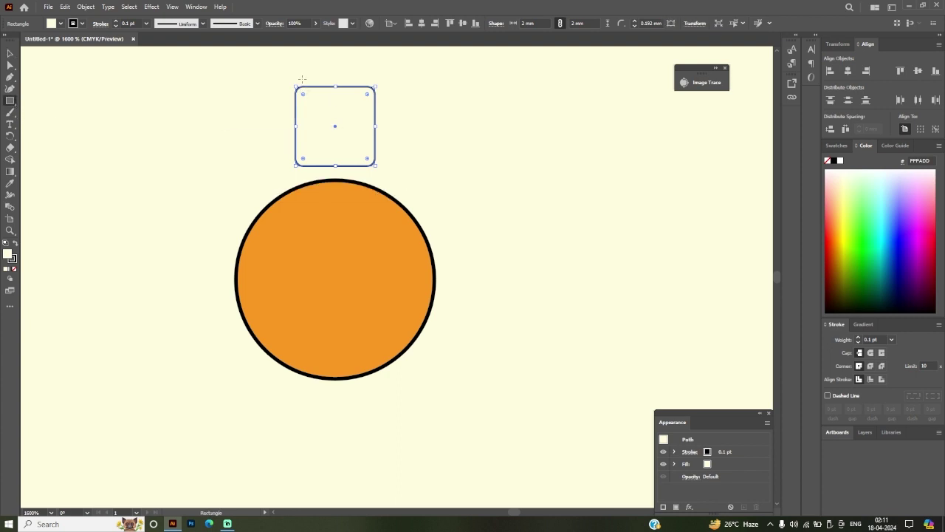
drag(300, 79, 365, 87)
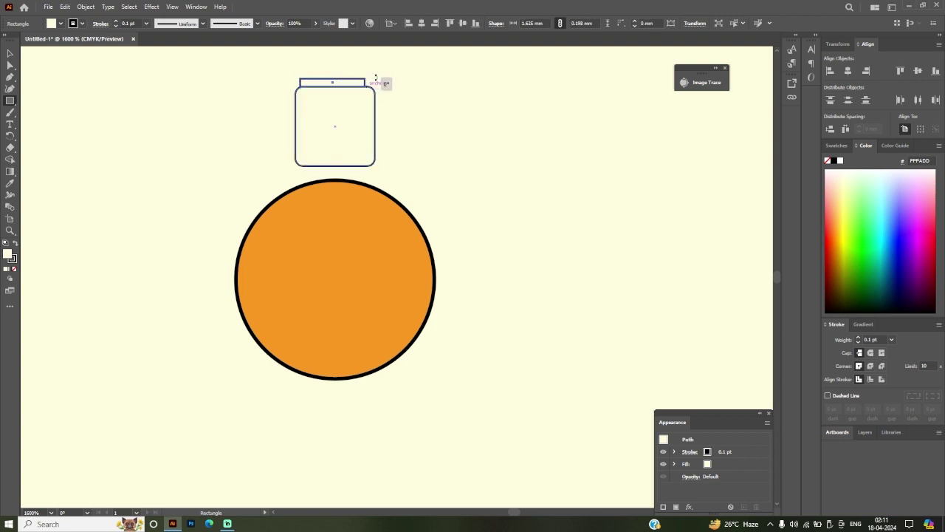
drag(366, 86, 373, 80)
key(v)
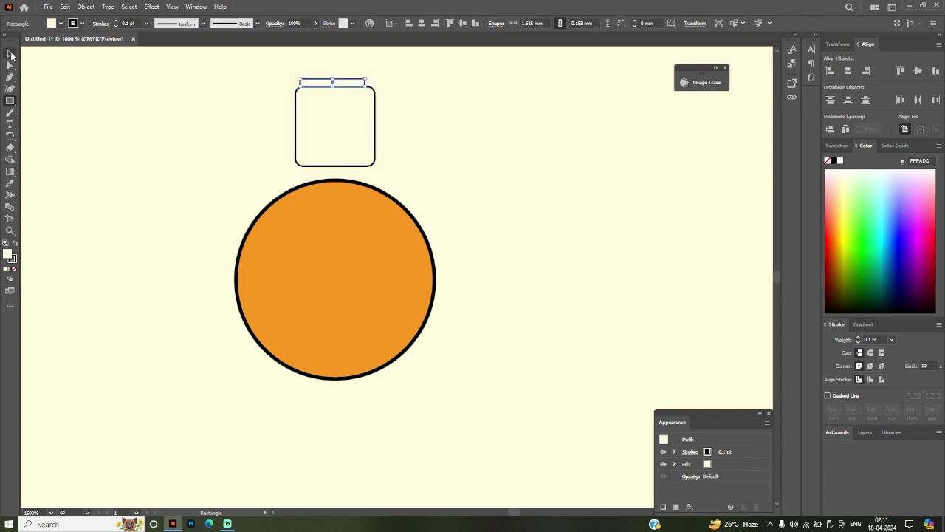
Step: Copy the bar, rotate it upright, and place bars on the square's left and right sides
drag(355, 80, 356, 131)
key(r)
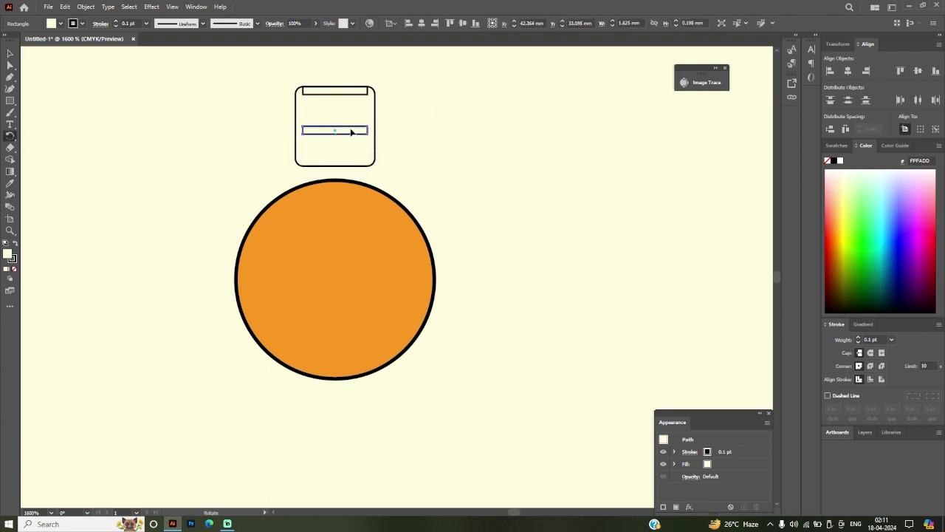
drag(367, 131, 333, 117)
click(9, 54)
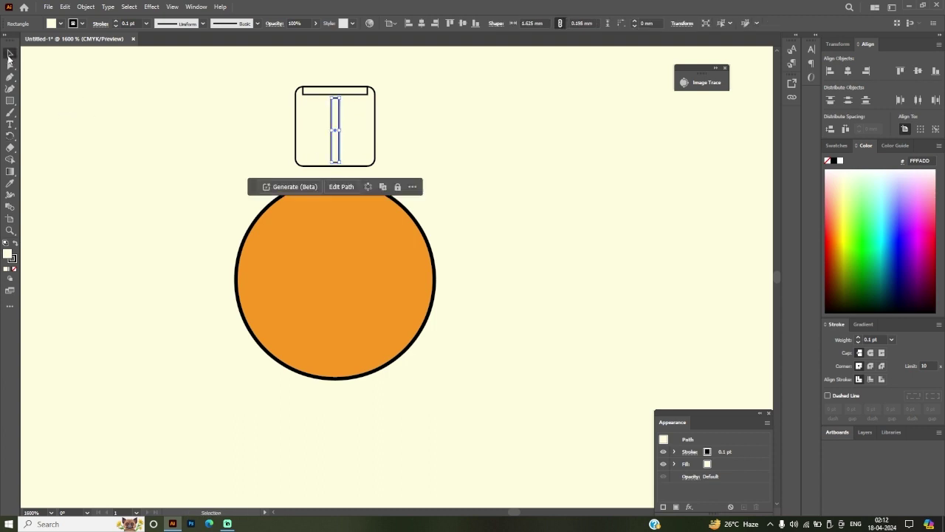
mouse_move(333, 123)
mouse_down()
mouse_move(302, 121)
mouse_move(373, 125)
mouse_up()
drag(308, 123, 299, 126)
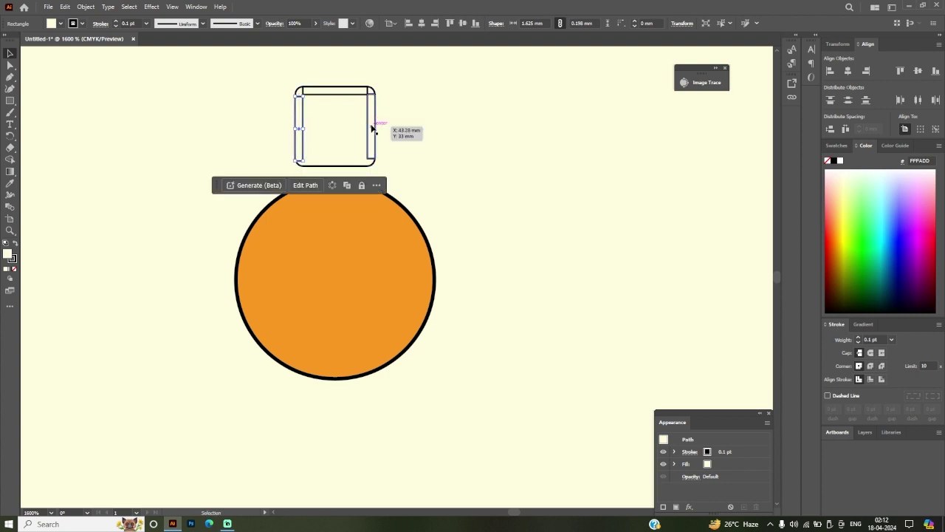
drag(374, 126, 375, 126)
Step: Fill the three bars dark navy 001E27 with the Eyedropper
click(301, 121)
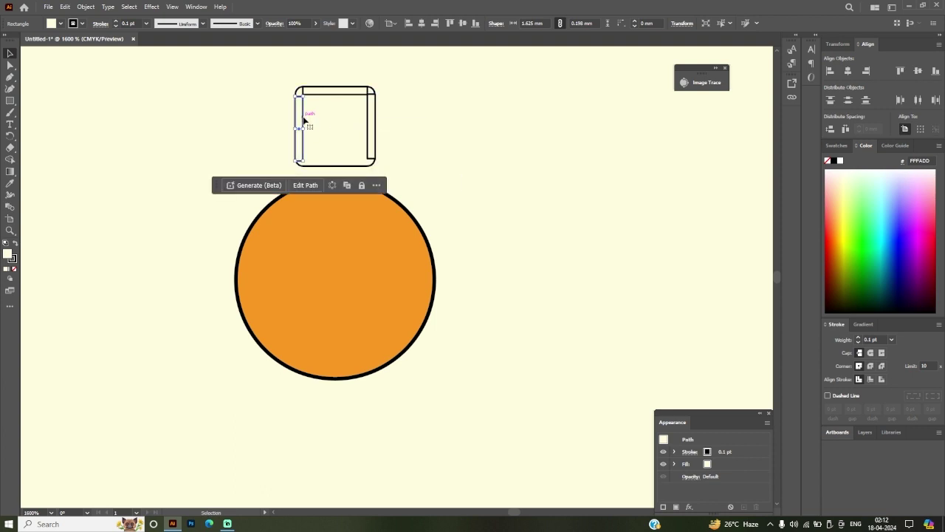
drag(300, 118, 301, 119)
shift+click(371, 127)
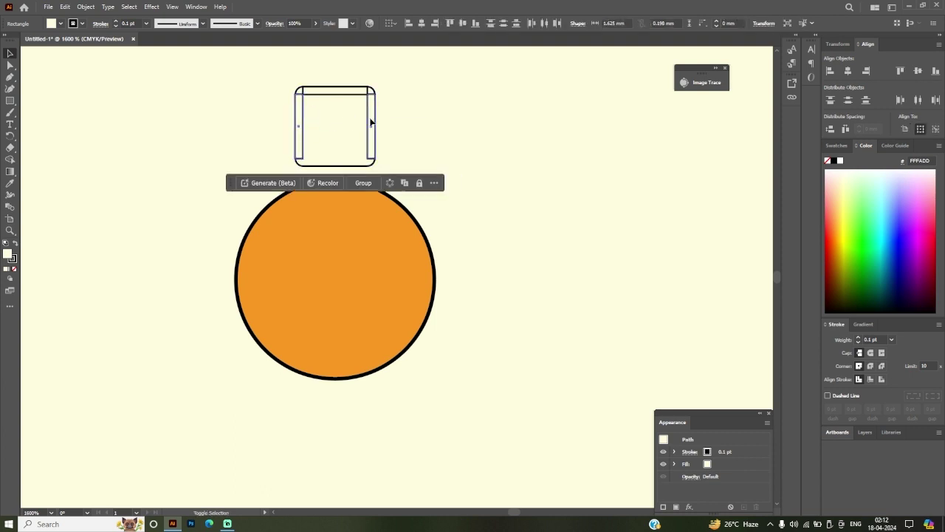
shift+click(346, 94)
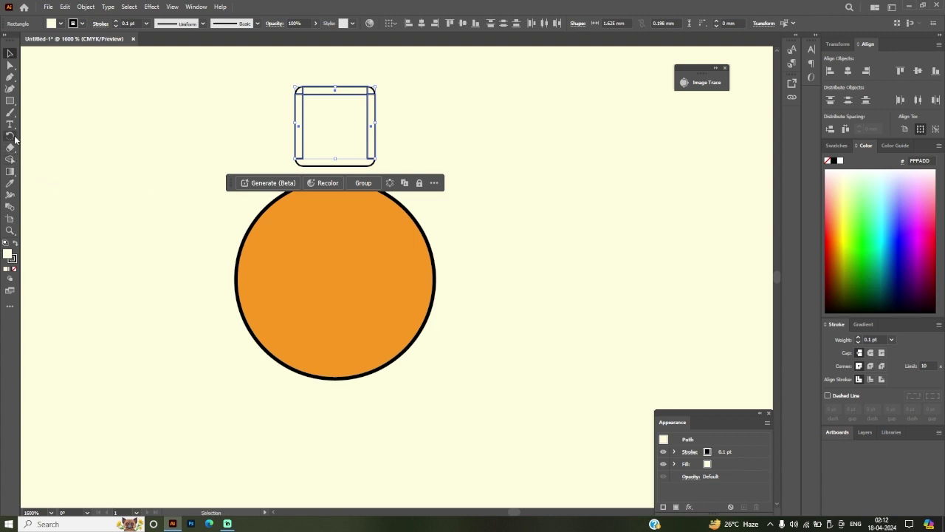
click(10, 183)
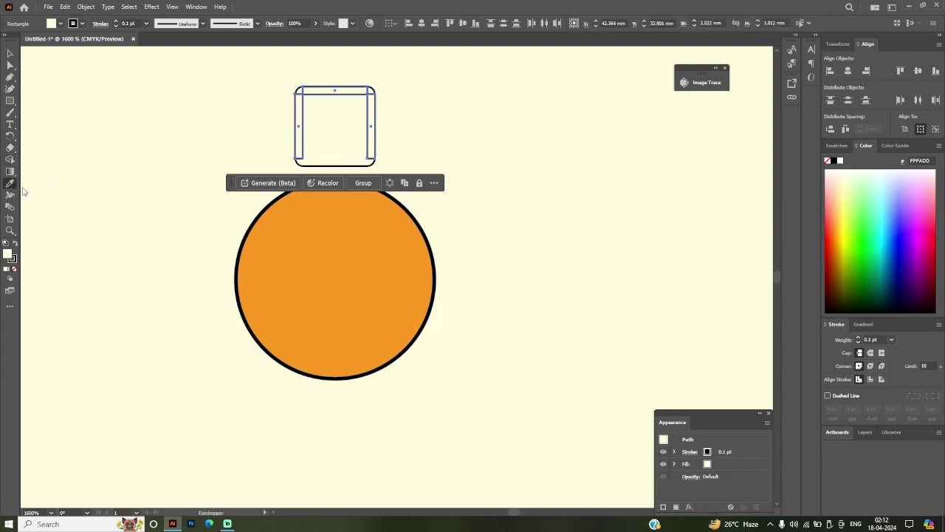
click(887, 299)
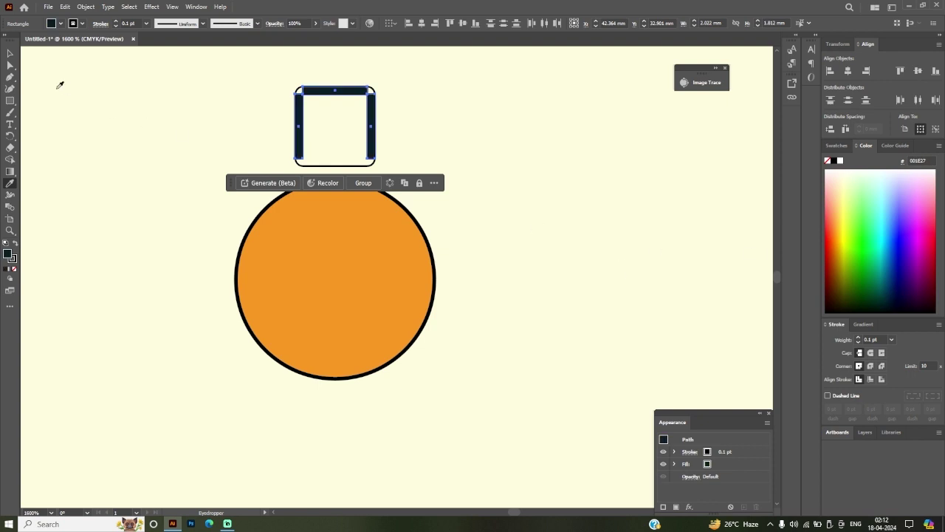
click(11, 53)
click(365, 147)
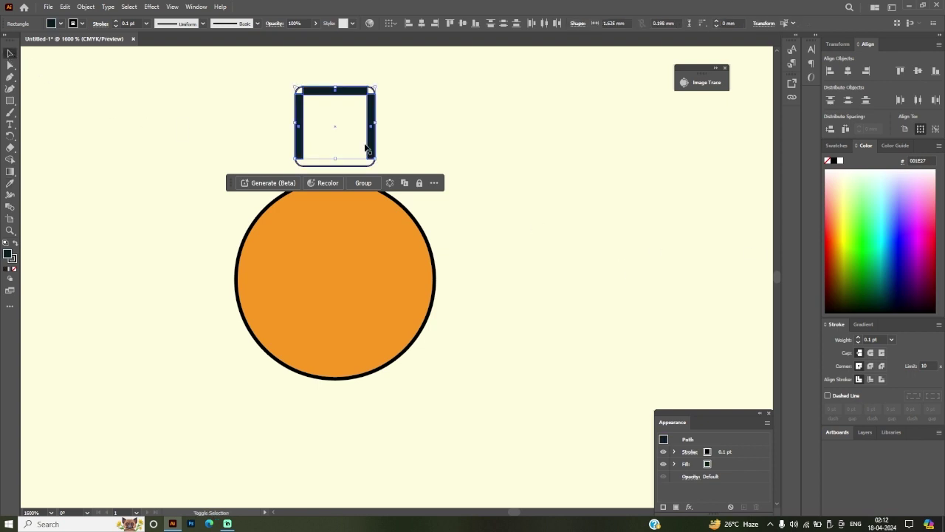
Step: Group the chair square and its navy bars into one object
shift+click(325, 164)
right_click(325, 167)
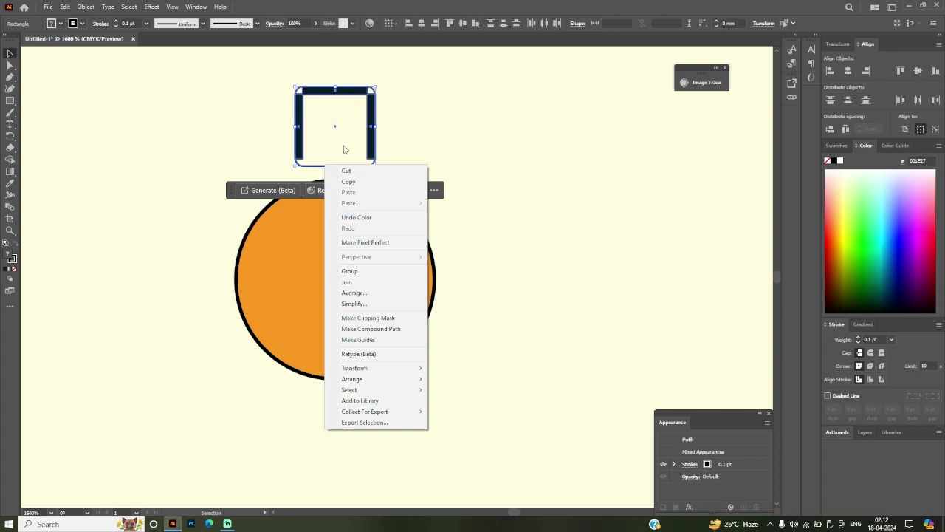
click(351, 271)
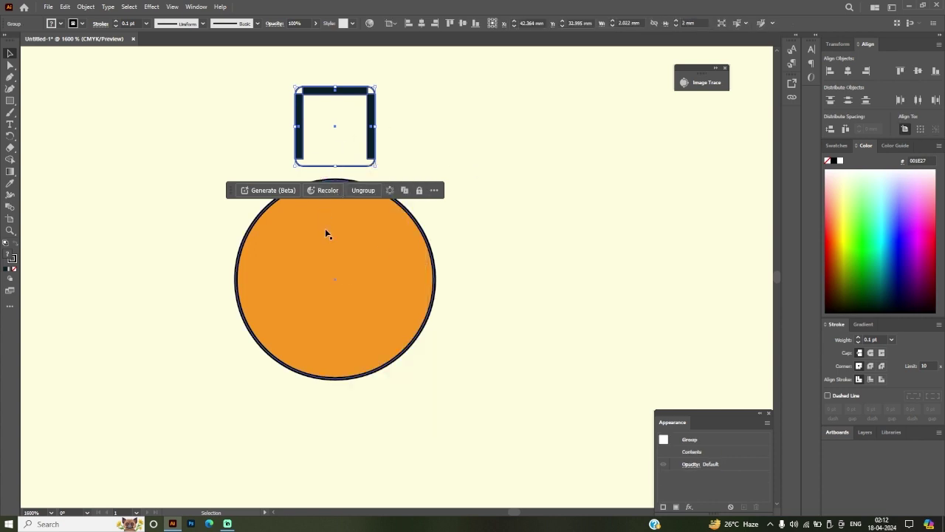
Step: Place a copy of the chair below the orange table, rotated 180°
drag(344, 140, 344, 446)
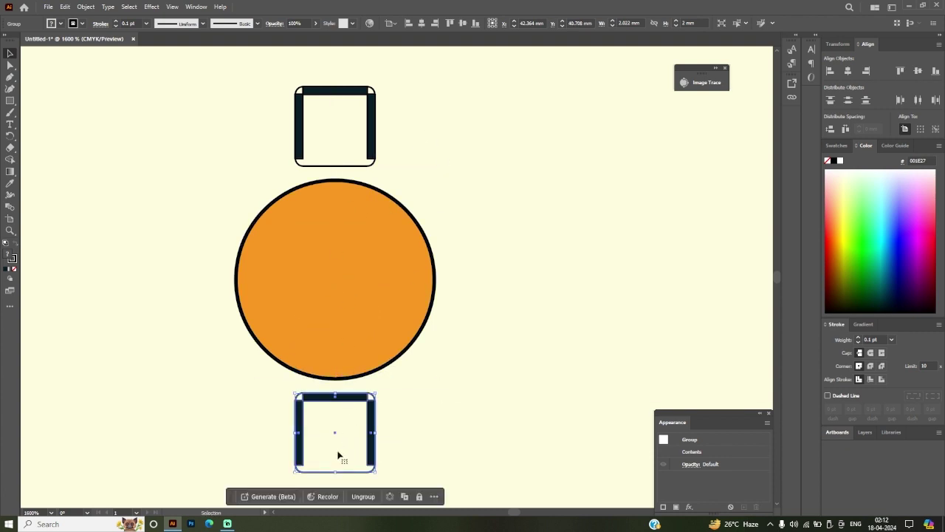
scroll(336, 387, down, 1)
scroll(336, 389, down, 1)
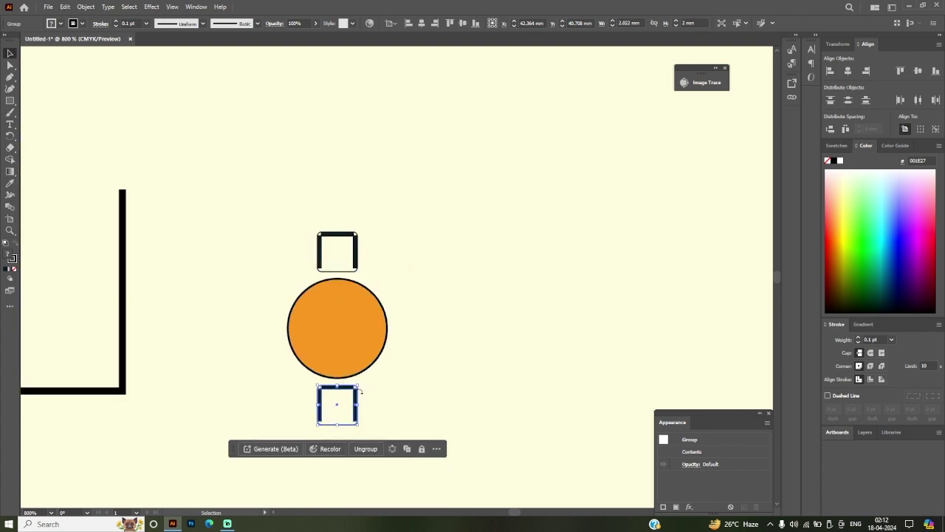
drag(363, 381, 280, 453)
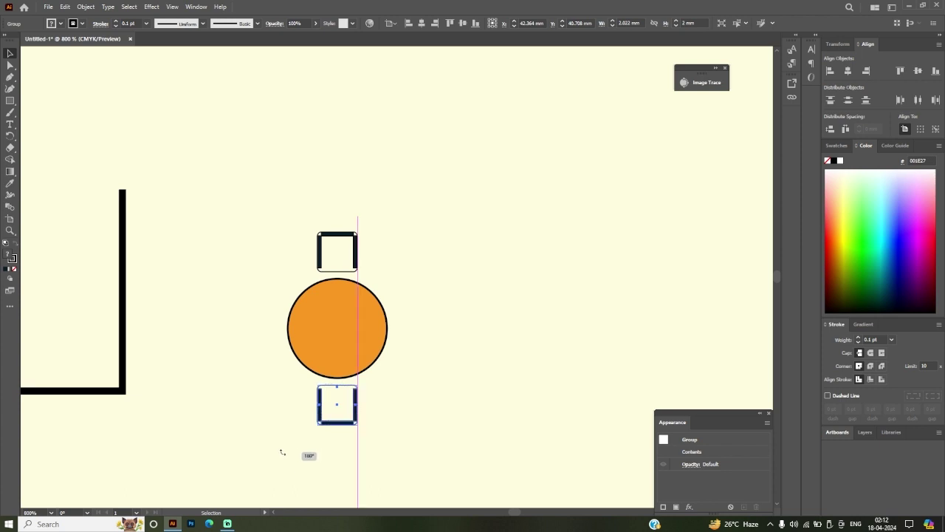
drag(280, 453, 280, 449)
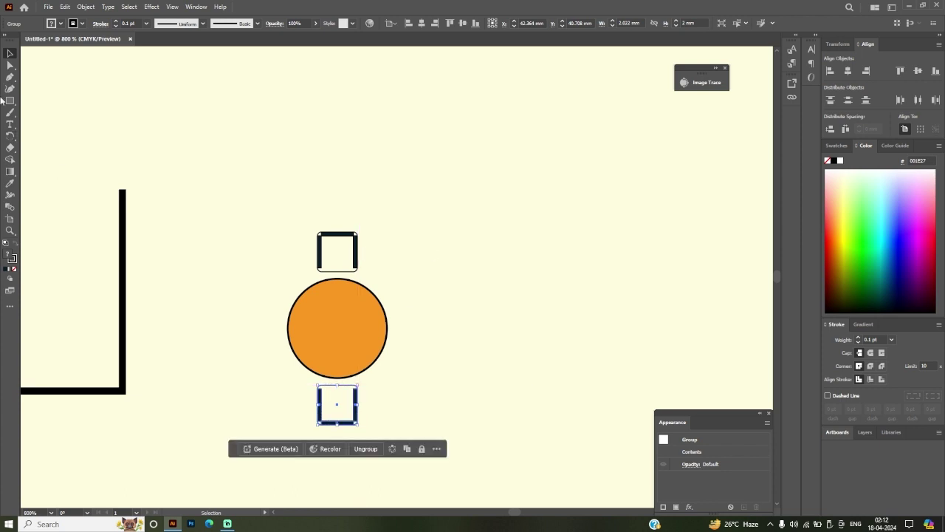
click(290, 209)
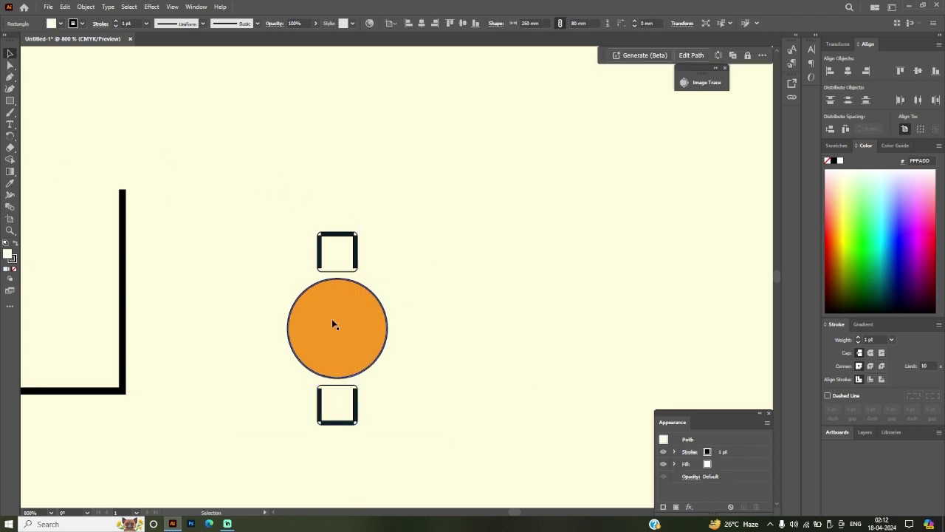
Step: Rotate-copy the chair pair 90° so chairs also sit left and right of the table
scroll(414, 310, down, 2)
alt+scroll(444, 318, down, 5)
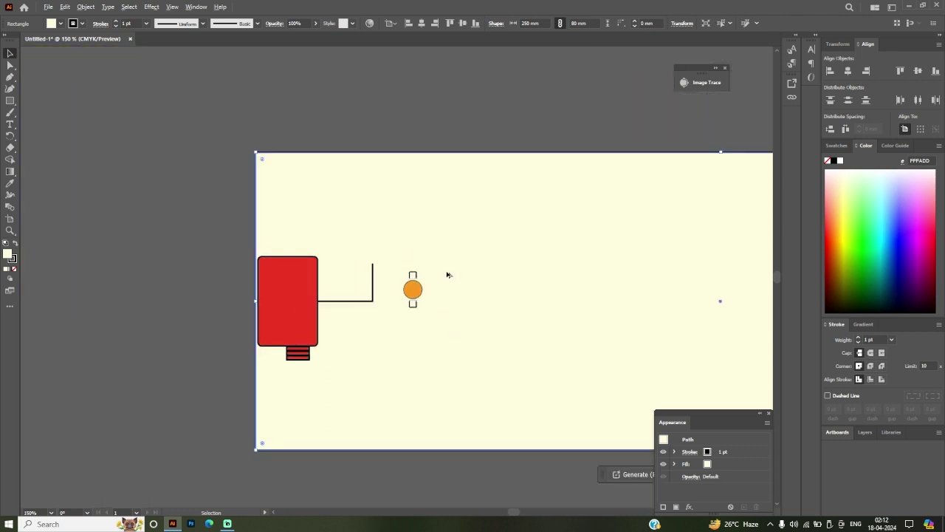
alt+scroll(429, 286, up, 3)
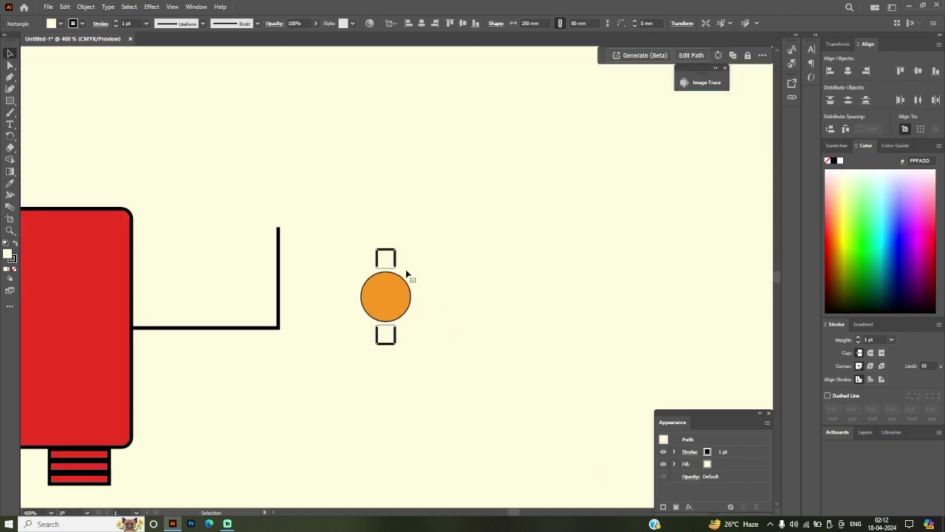
click(384, 257)
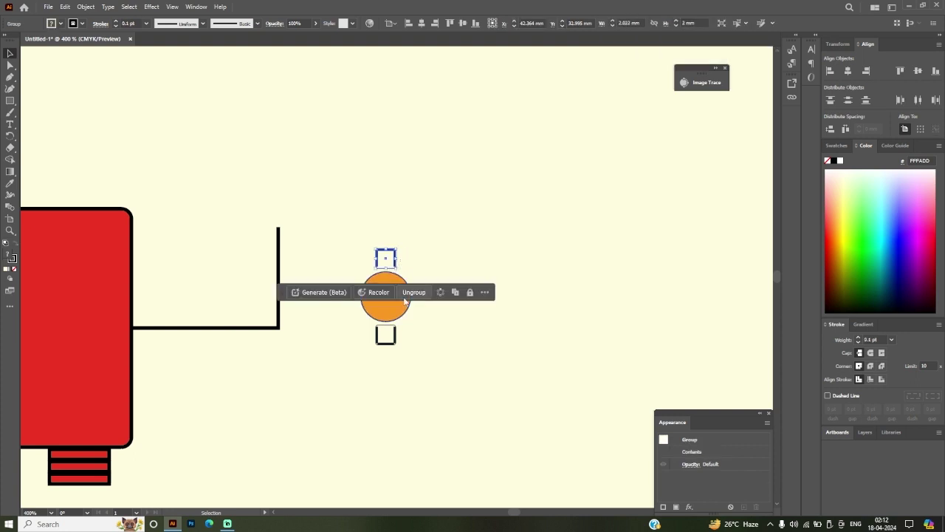
shift+click(393, 336)
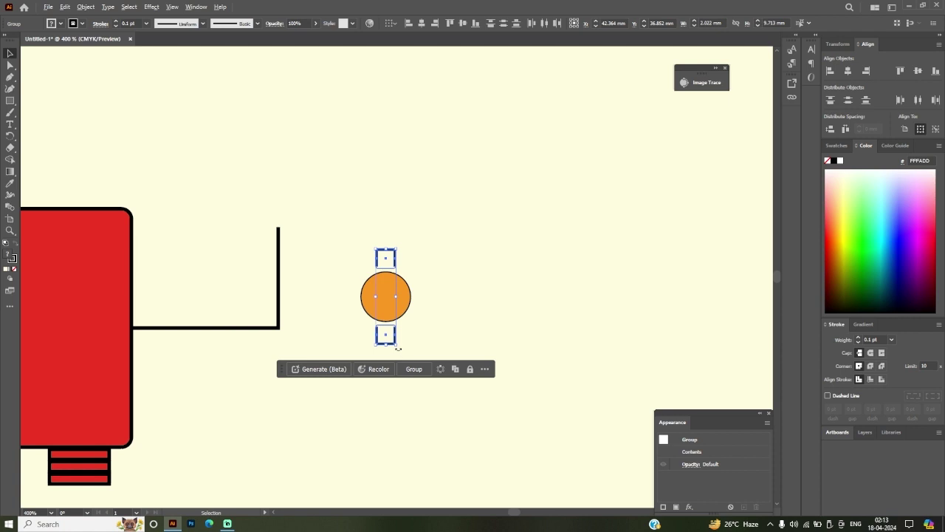
drag(398, 347, 432, 282)
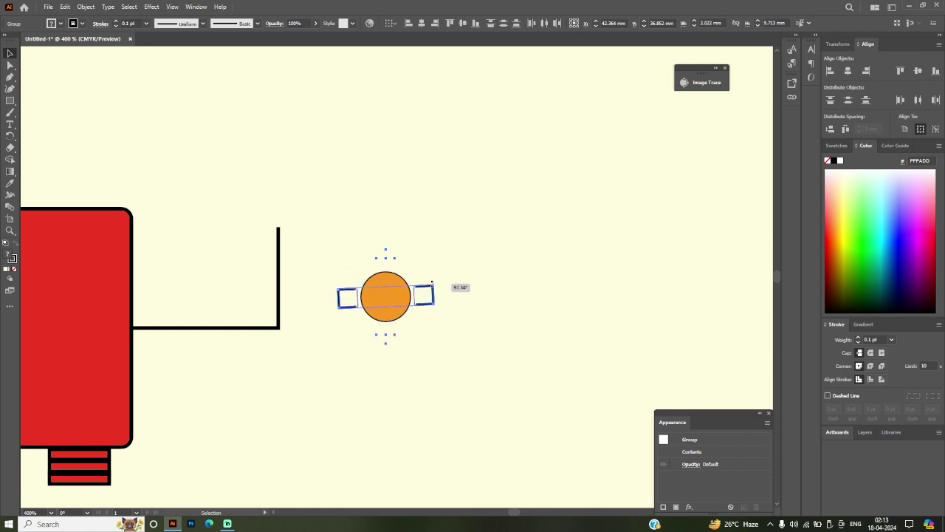
drag(433, 282, 389, 252)
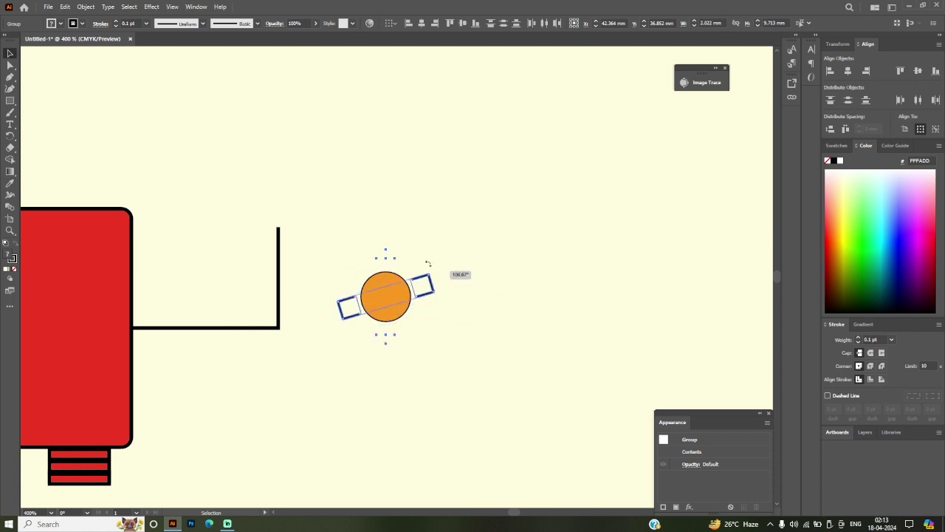
key(a)
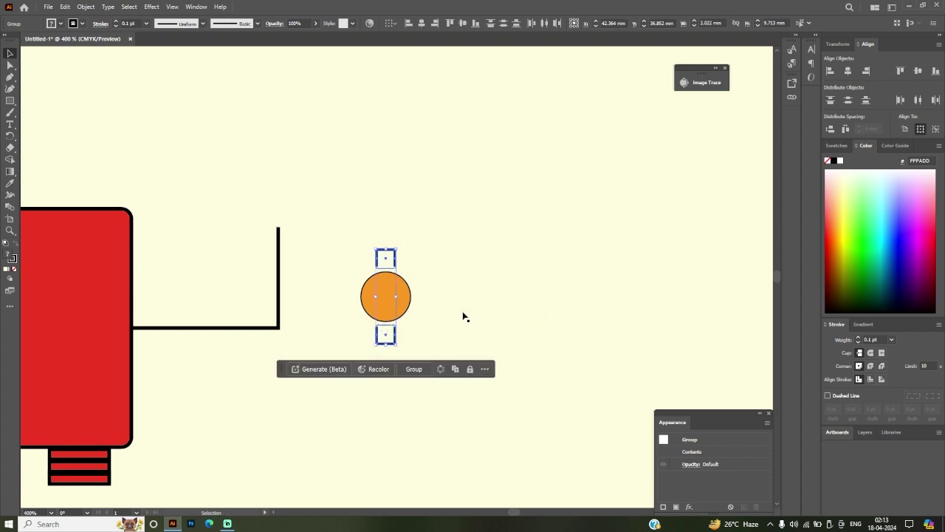
drag(464, 317, 390, 340)
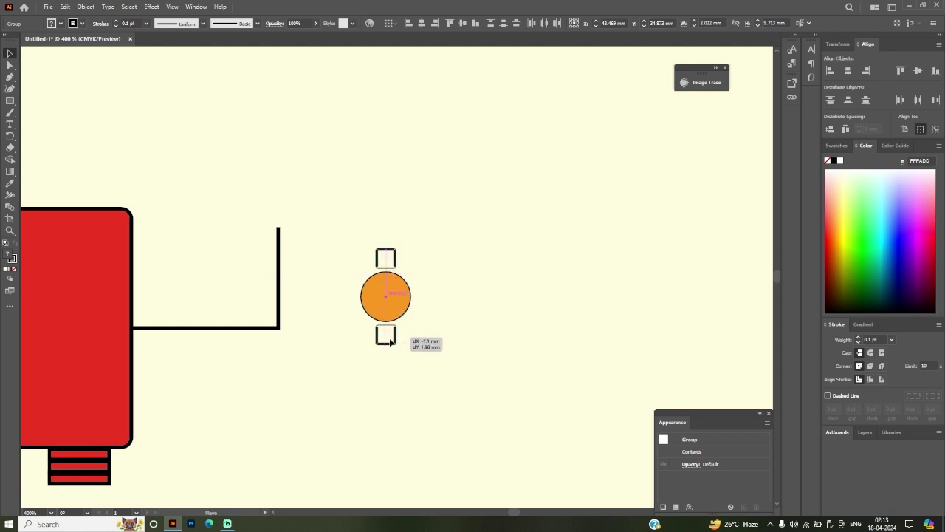
mouse_move(399, 247)
mouse_down()
mouse_move(421, 316)
mouse_move(429, 311)
mouse_move(412, 316)
mouse_up()
Step: Group the orange table and all four chairs into one unit
shift+click(385, 259)
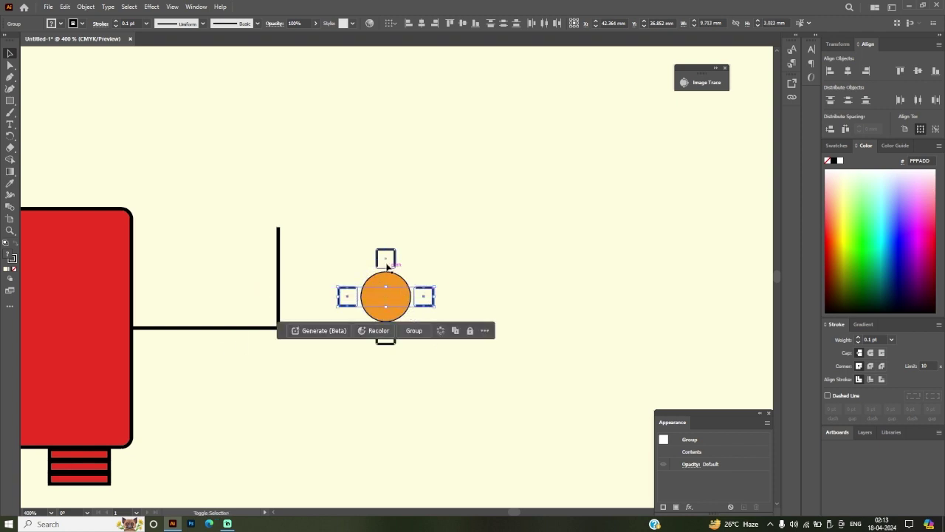
shift+click(392, 344)
right_click(393, 303)
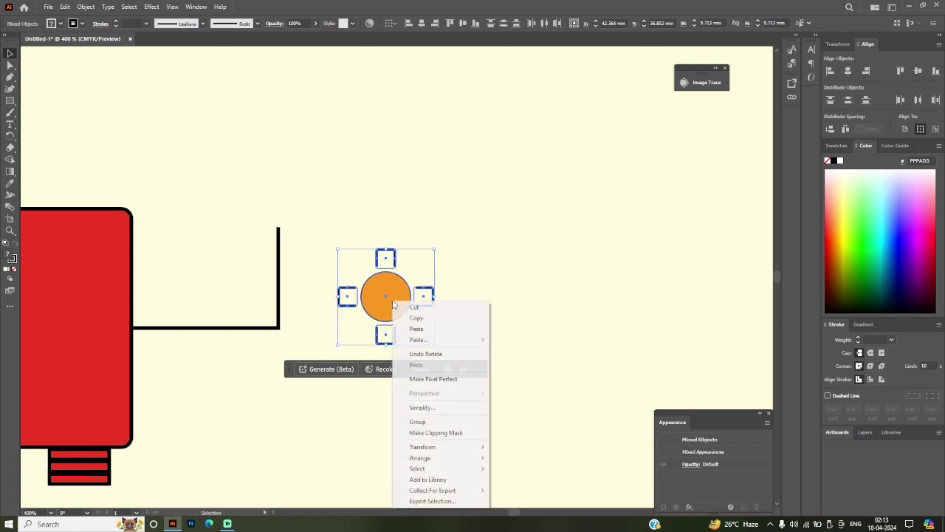
click(439, 422)
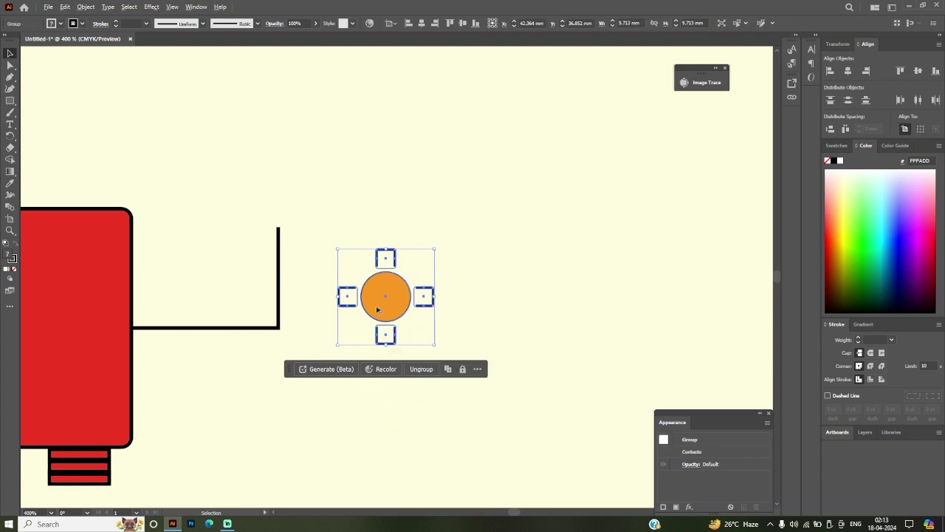
scroll(372, 347, down, 3)
click(154, 336)
Step: Duplicate the table unit downward to complete a column of three tables
scroll(154, 336, down, 1)
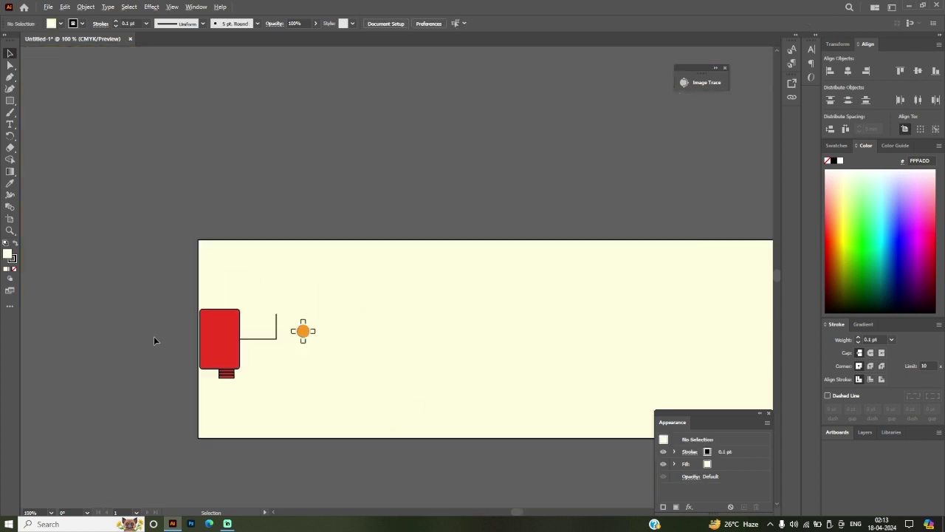
scroll(331, 342, up, 1)
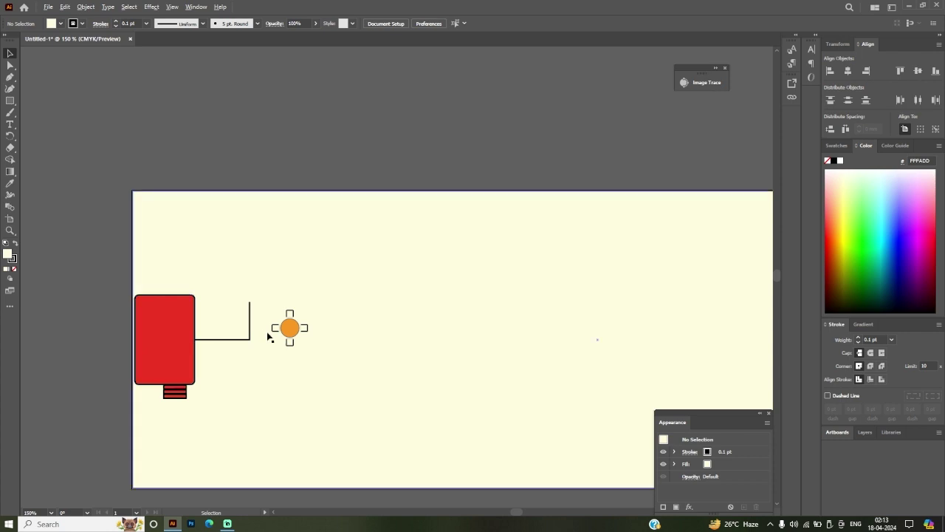
click(291, 329)
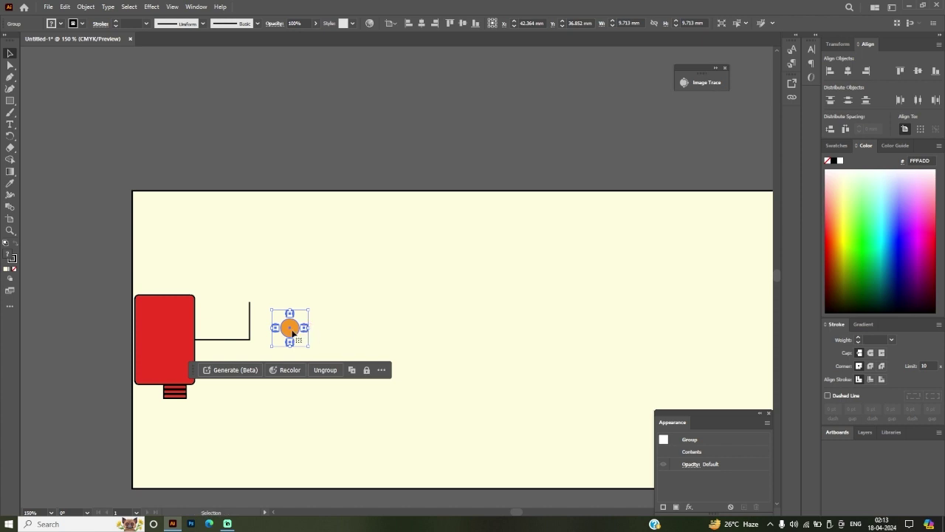
mouse_move(293, 333)
mouse_down()
mouse_move(297, 260)
mouse_move(294, 415)
mouse_up()
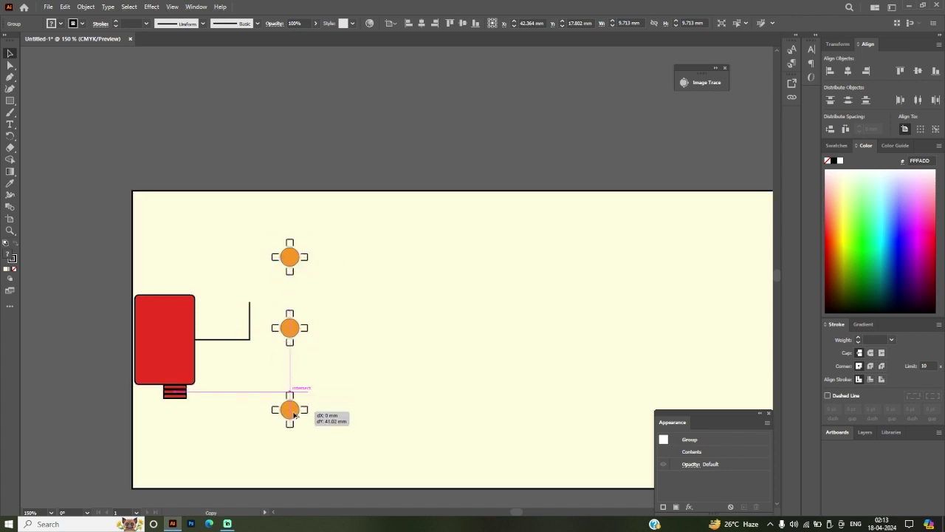
drag(294, 415, 294, 415)
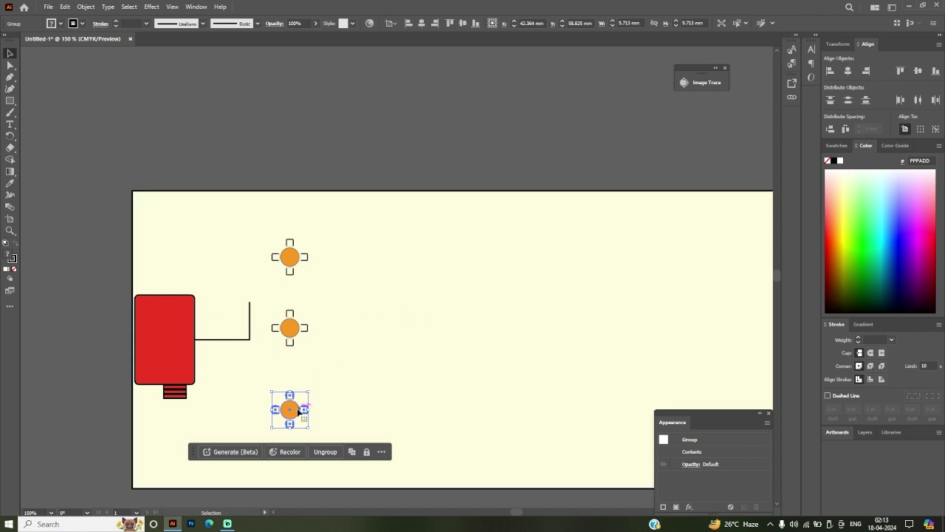
drag(296, 413, 297, 407)
Step: Align the column and copy all three tables into new columns to the right
click(297, 259)
drag(296, 259, 297, 257)
shift+click(297, 328)
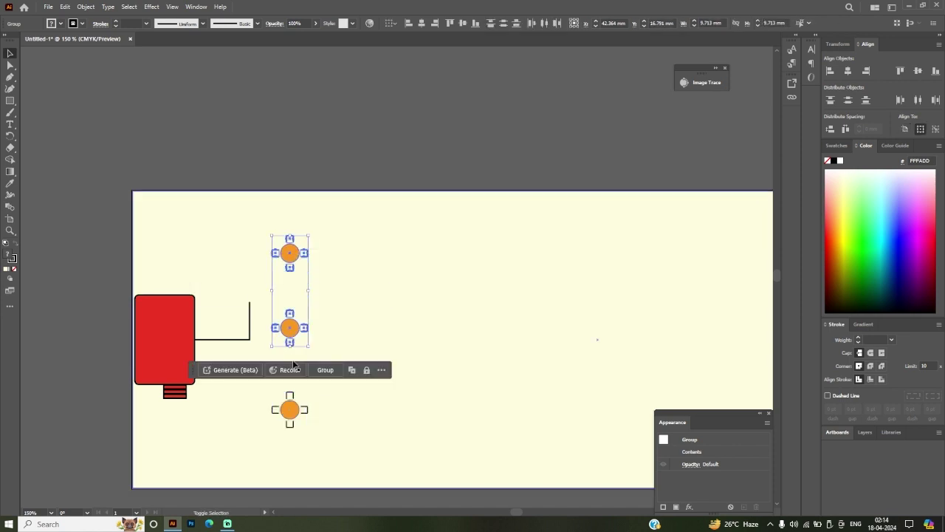
shift+click(290, 422)
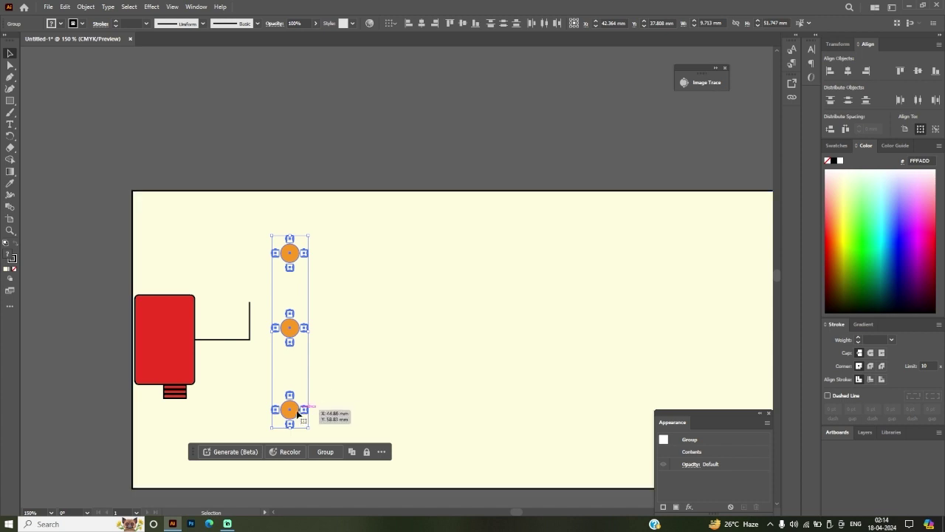
mouse_move(298, 414)
mouse_down()
mouse_move(353, 411)
mouse_move(338, 414)
mouse_up()
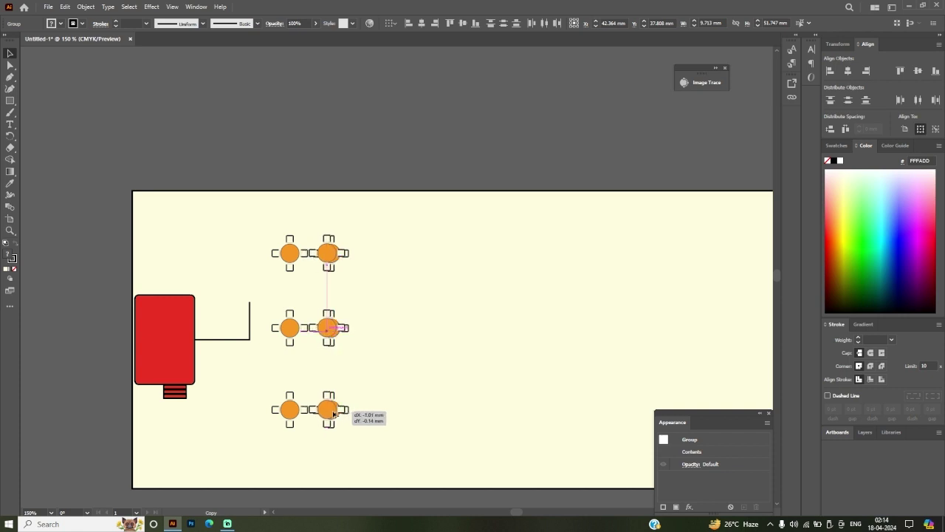
drag(338, 414, 373, 415)
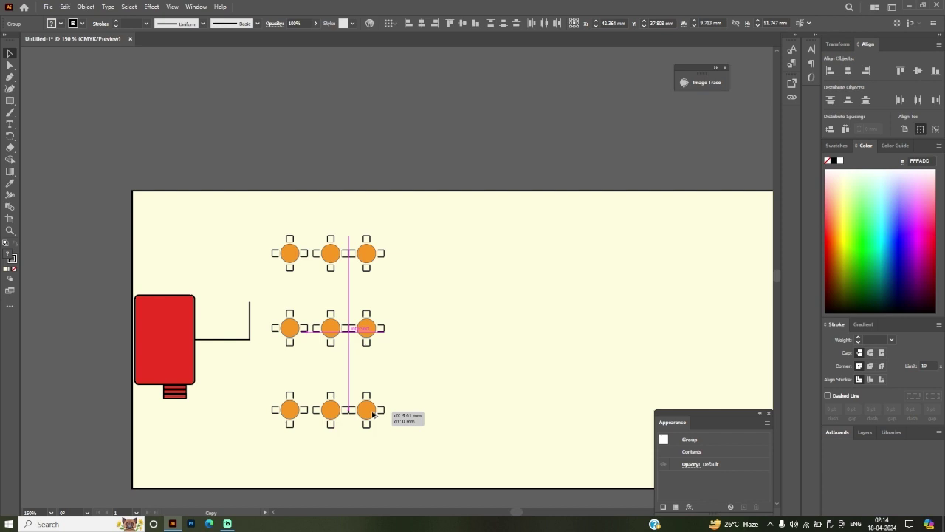
drag(373, 416, 371, 416)
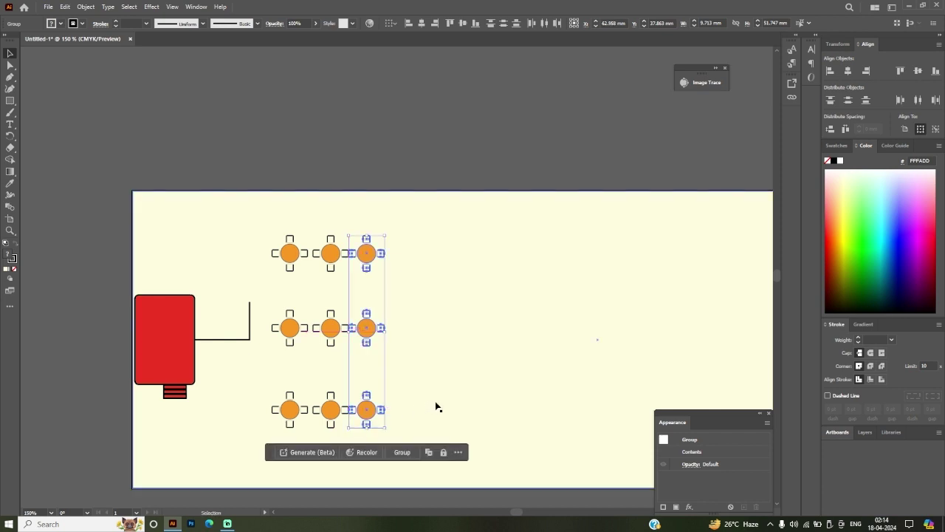
Step: Raise the middle column's three tables so they stagger between the rows
click(326, 419)
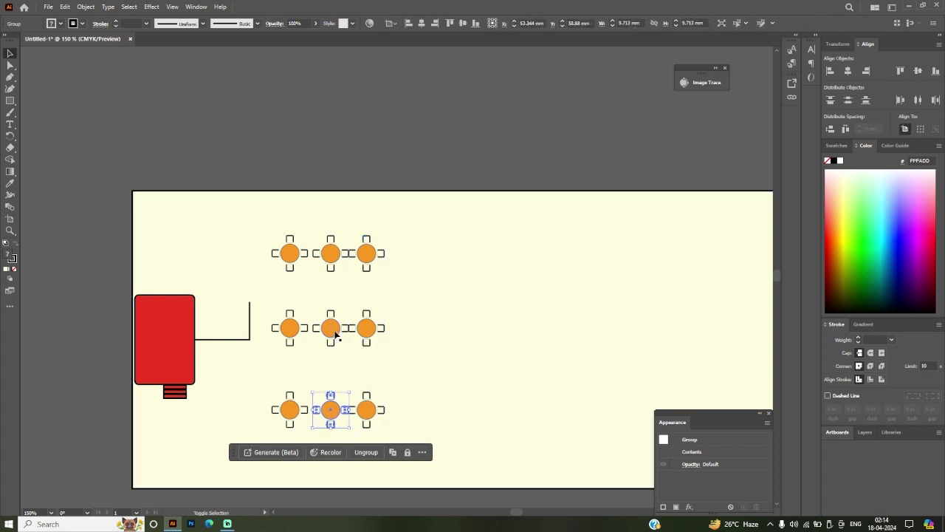
drag(332, 410, 334, 370)
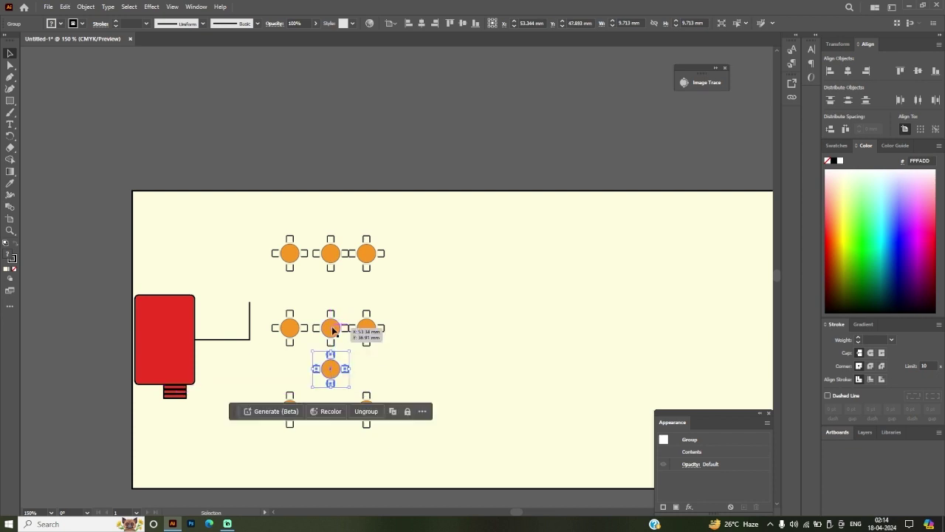
drag(332, 330, 337, 295)
drag(331, 254, 332, 217)
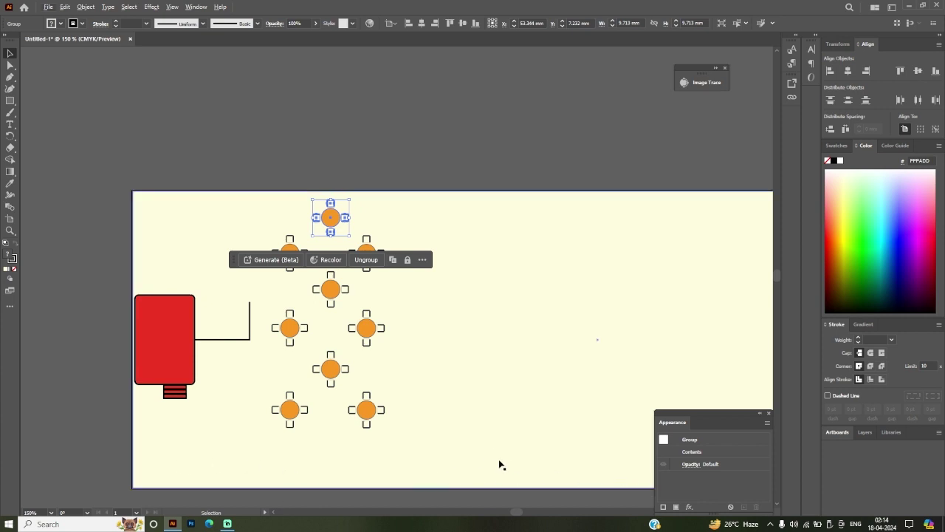
Step: Select all nine tables of the staggered block
click(425, 218)
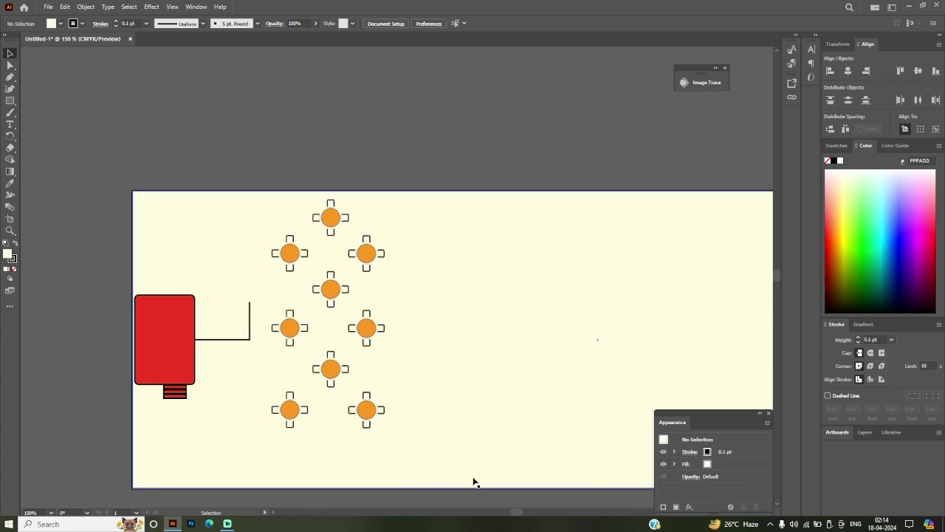
scroll(160, 369, down, 1)
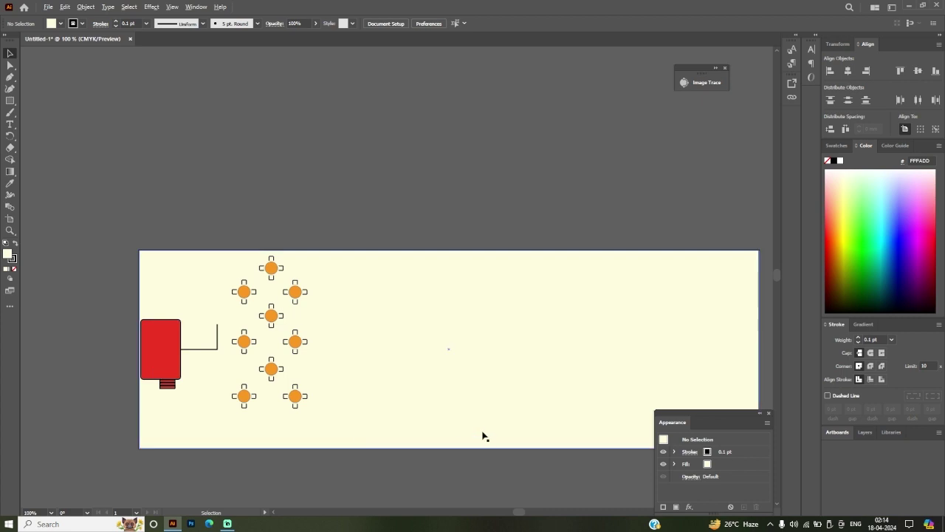
scroll(482, 437, up, 1)
scroll(403, 431, down, 1)
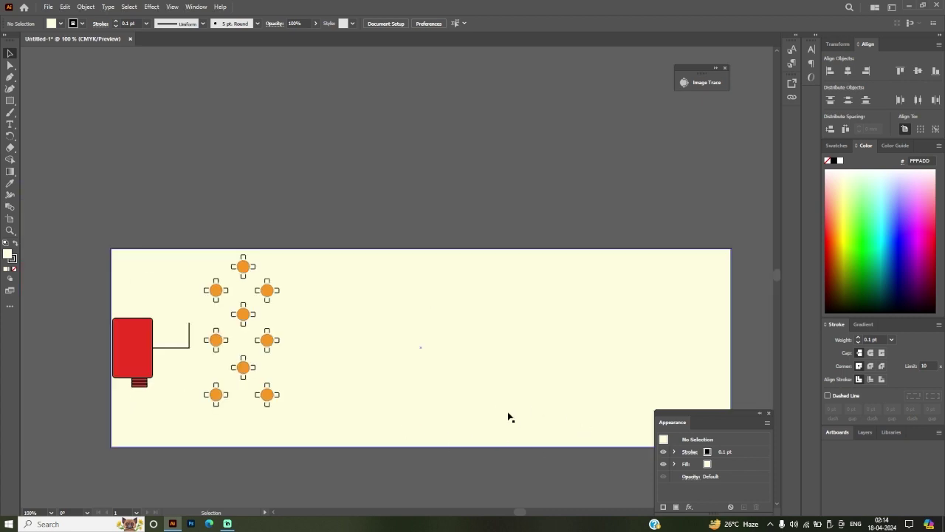
click(213, 291)
shift+click(266, 290)
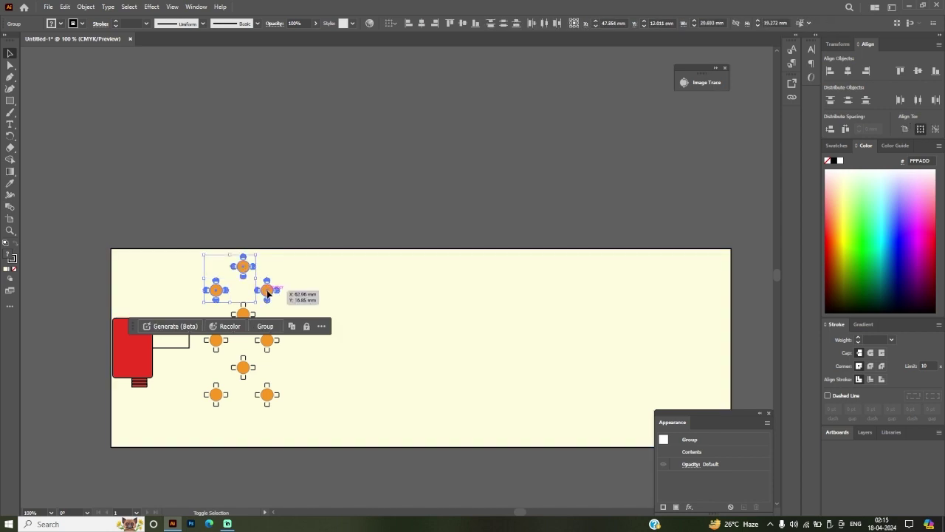
shift+click(267, 340)
shift+click(243, 314)
shift+click(222, 341)
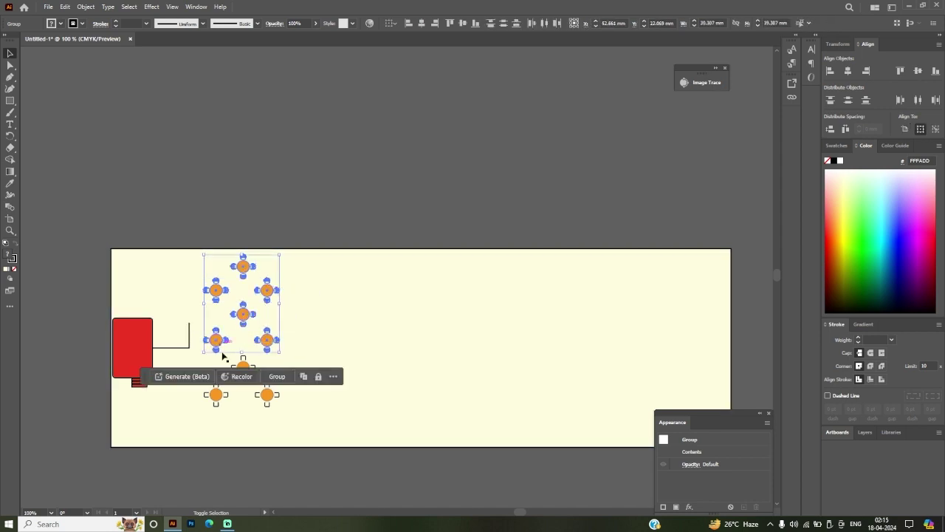
shift+click(217, 396)
shift+click(245, 367)
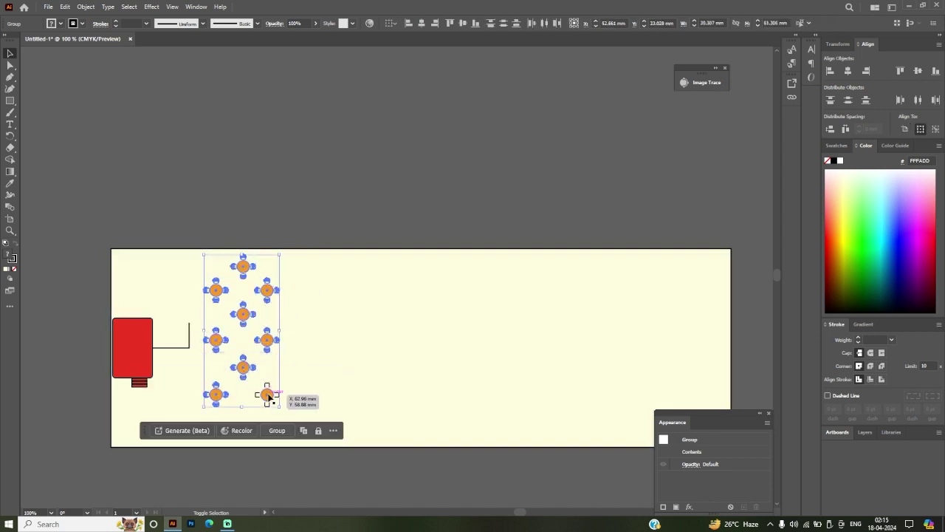
shift+click(267, 394)
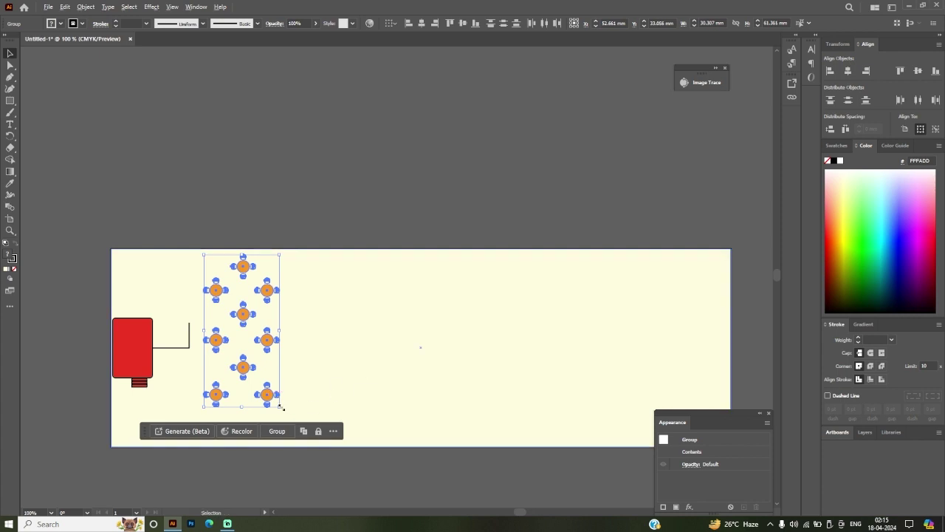
Step: Copy the block rightward into four blocks in a row, then park the collapsed Appearance panel above
drag(268, 393, 360, 397)
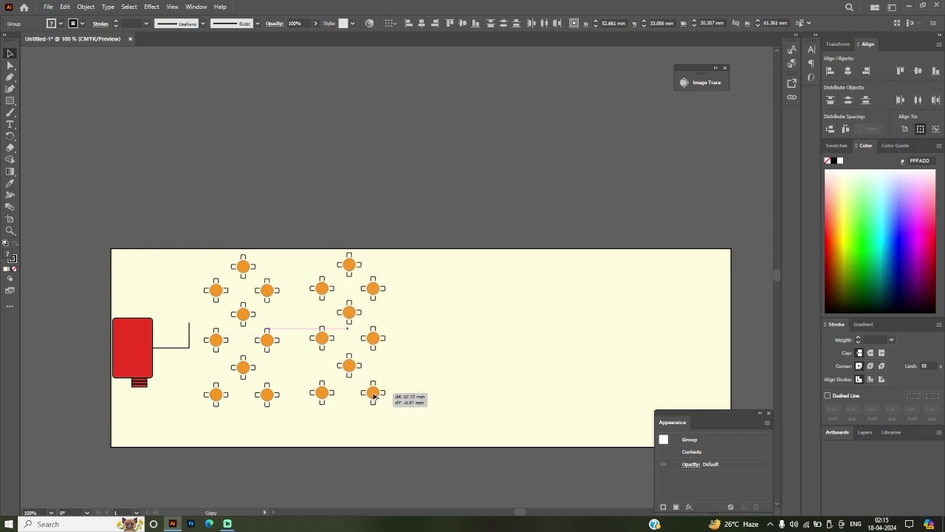
drag(360, 397, 376, 397)
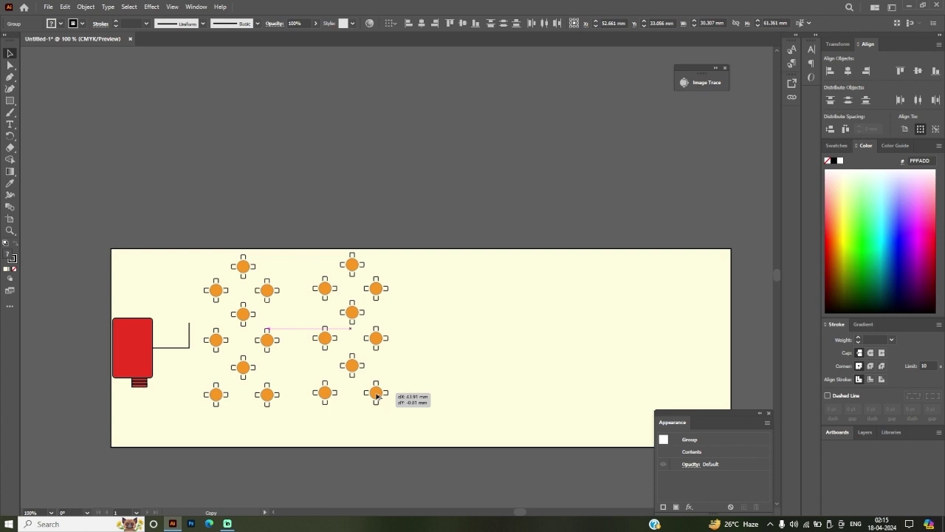
drag(377, 397, 473, 397)
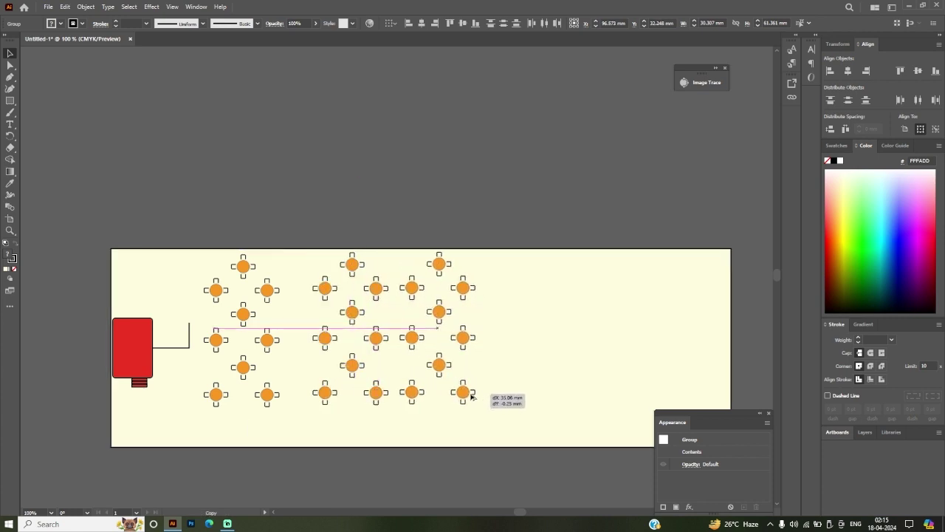
drag(473, 398, 587, 397)
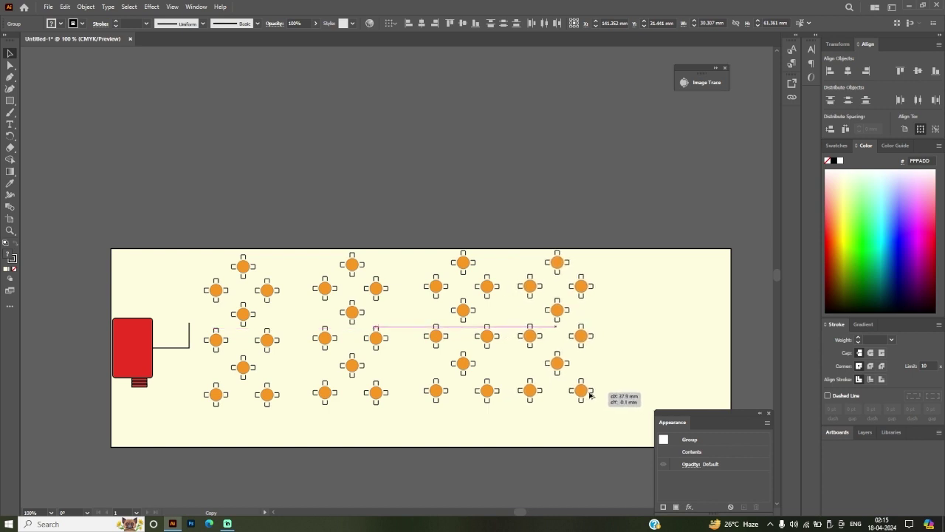
drag(587, 397, 595, 396)
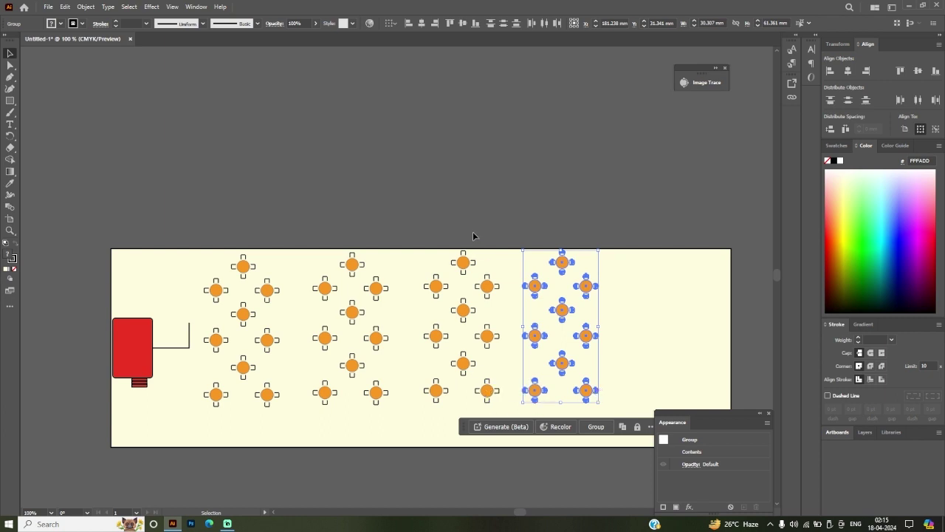
click(472, 233)
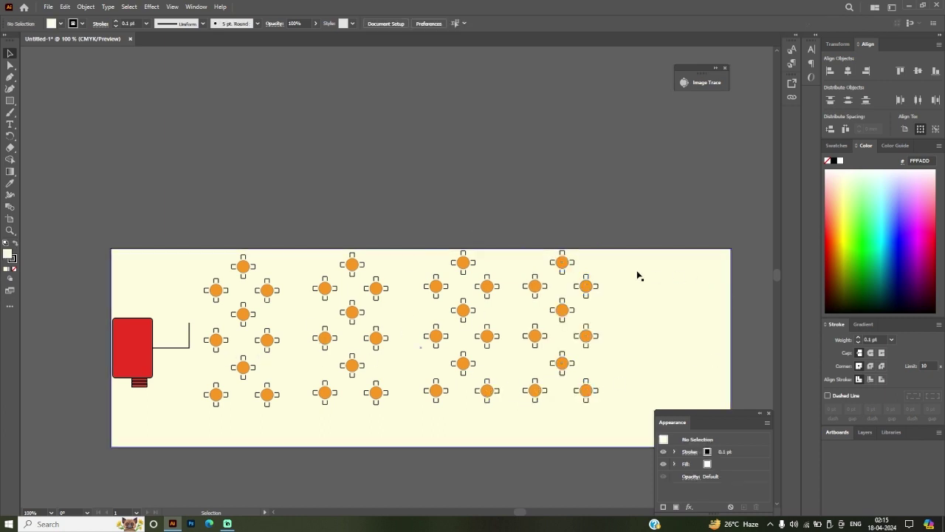
click(760, 415)
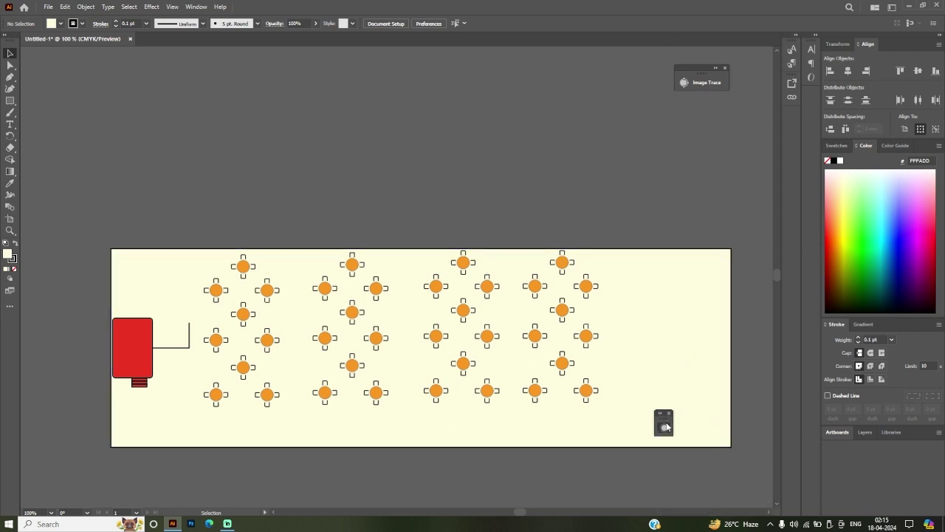
mouse_move(665, 427)
mouse_down()
mouse_move(629, 118)
mouse_move(649, 82)
mouse_up()
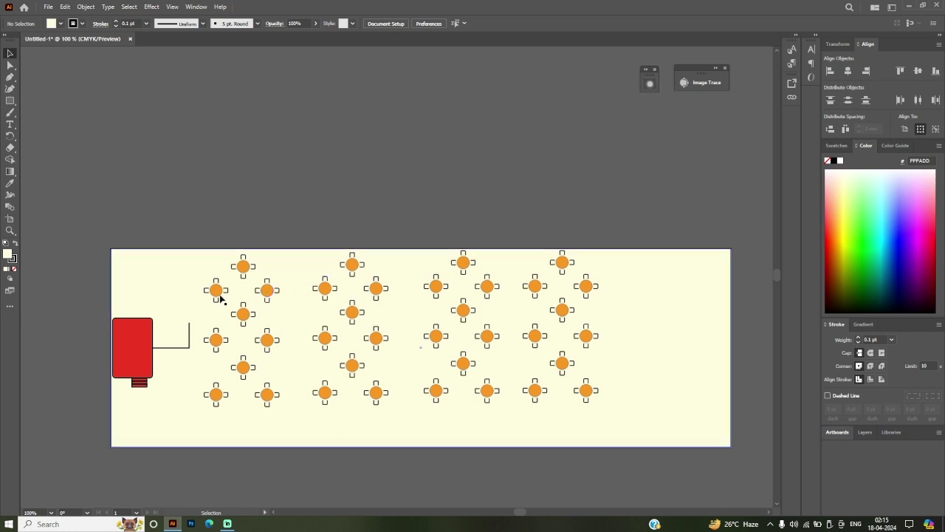
Step: Draw a tall thin rectangle near the plan's right edge
drag(198, 244, 605, 408)
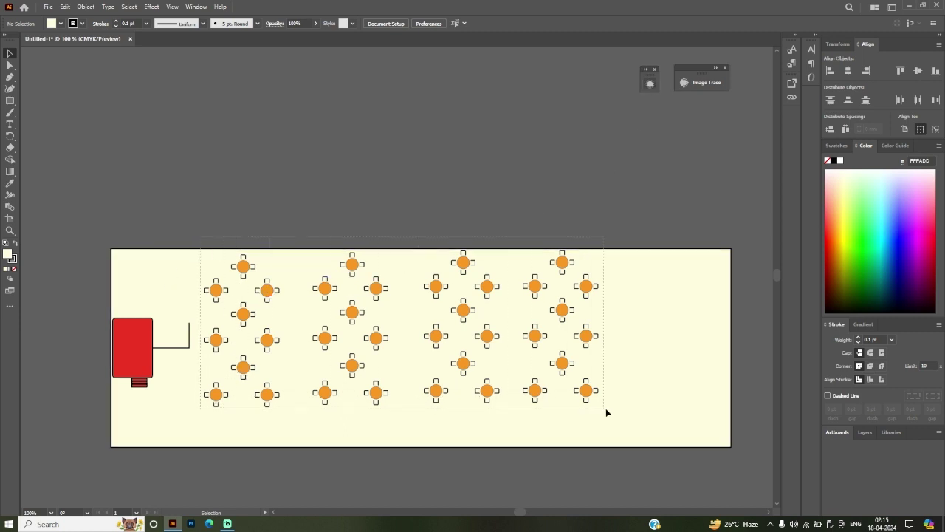
click(570, 229)
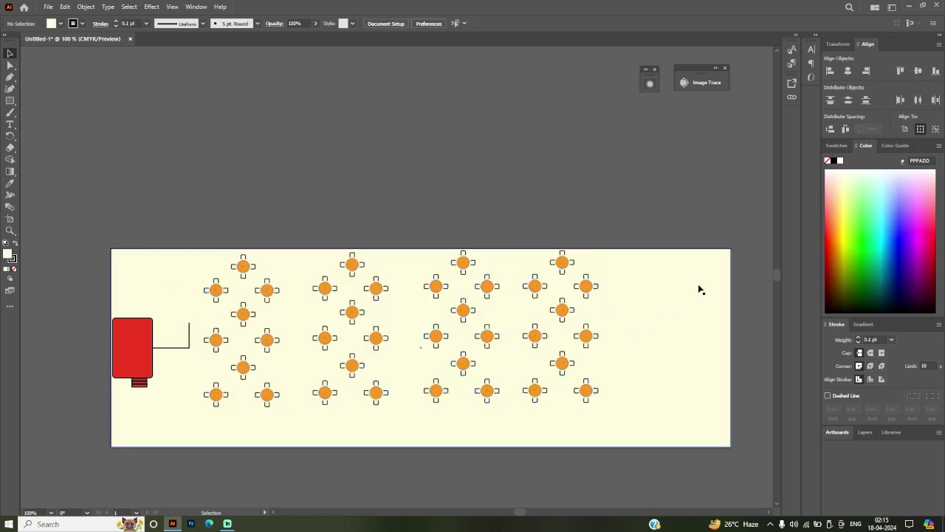
click(10, 101)
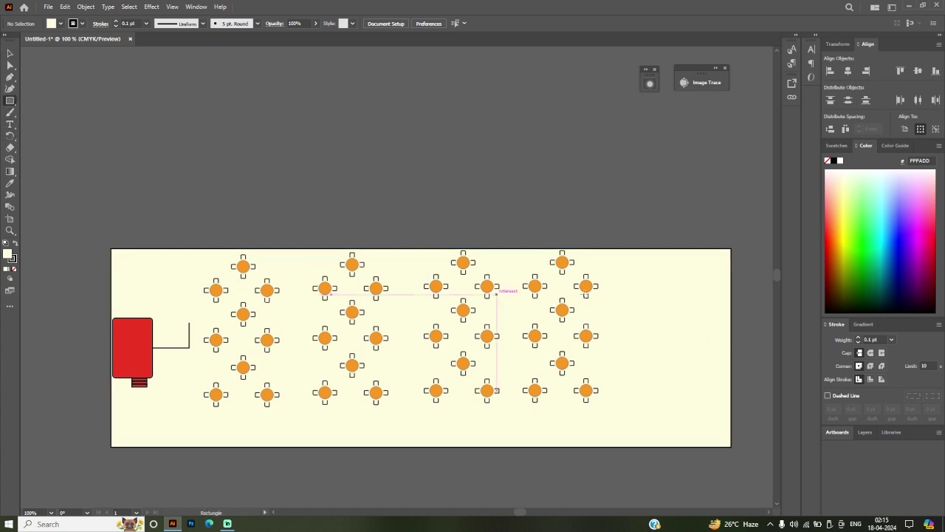
mouse_move(715, 257)
mouse_down()
mouse_move(705, 399)
mouse_move(697, 403)
mouse_up()
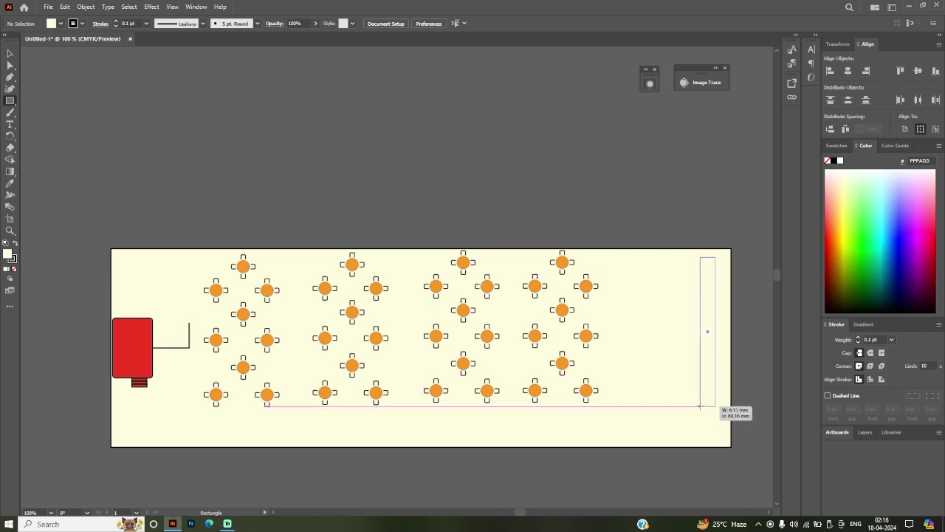
drag(697, 402, 700, 405)
click(10, 53)
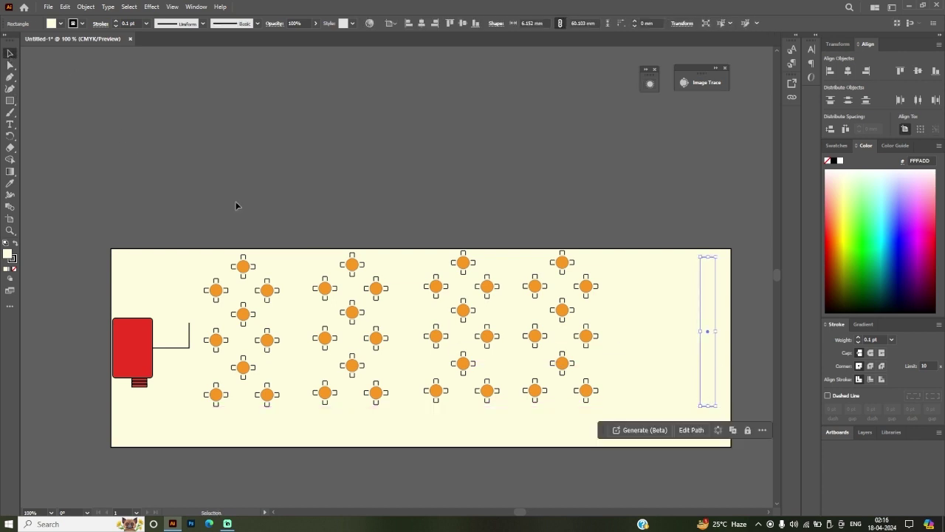
drag(707, 363, 691, 365)
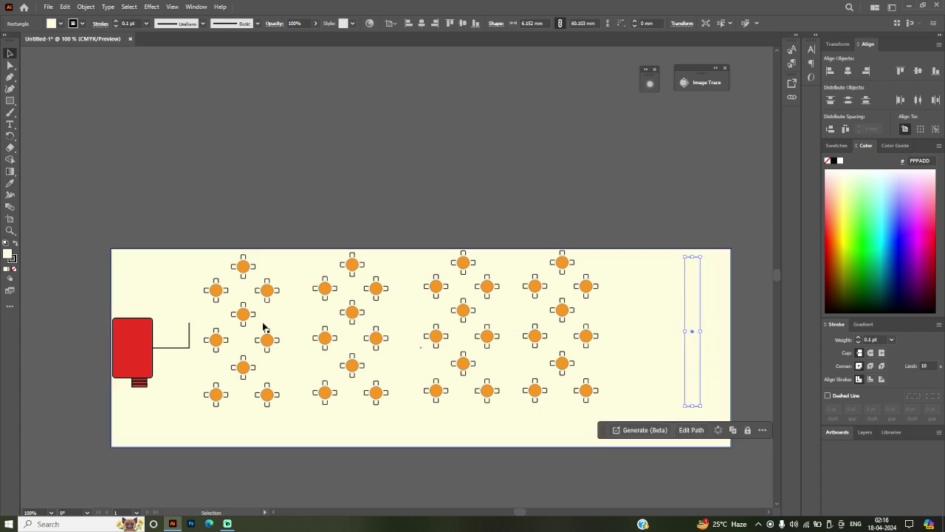
Step: Nudge the red rectangle and its connecting line slightly right
click(133, 347)
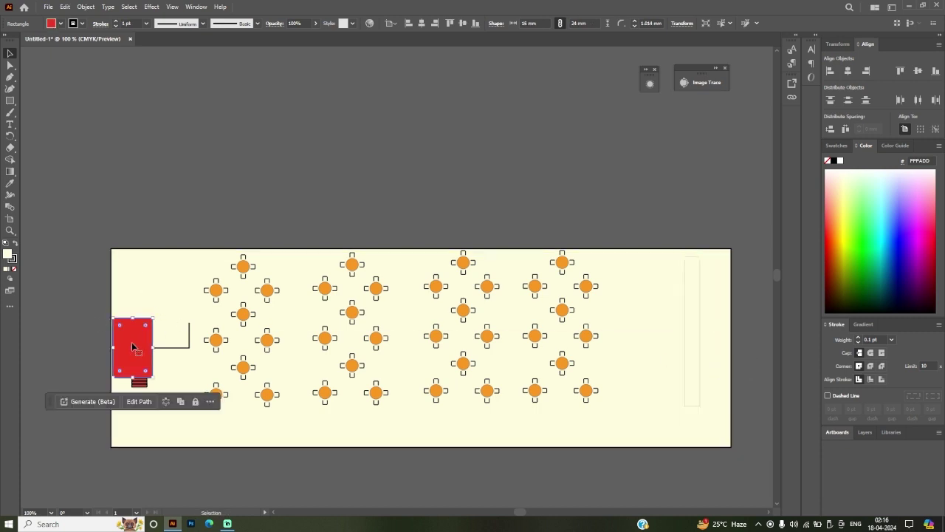
drag(140, 363, 148, 365)
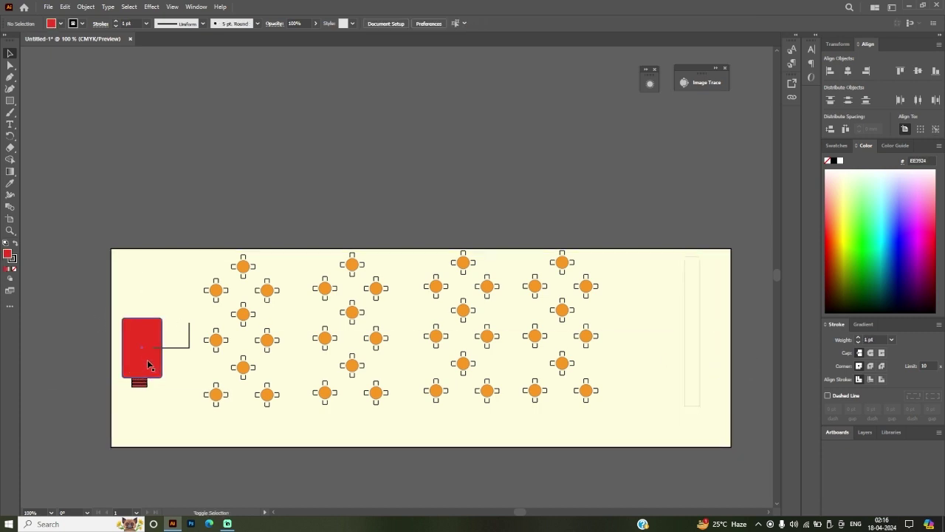
click(185, 352)
drag(162, 352, 171, 352)
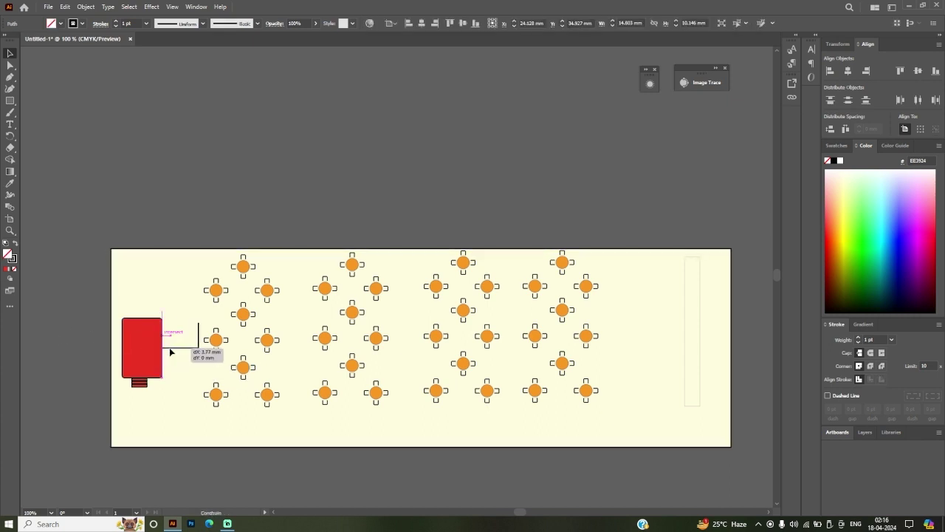
click(75, 338)
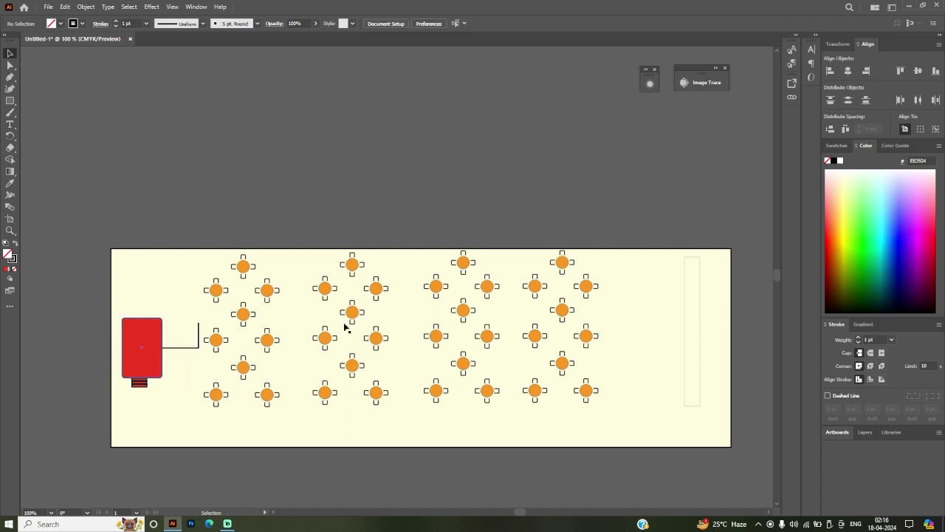
click(689, 303)
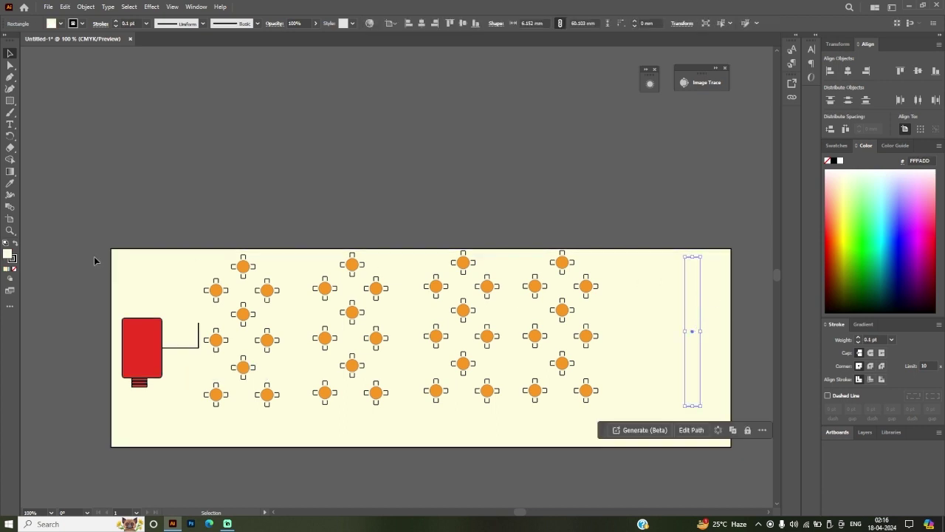
Step: Fill the thin bar pale yellow and give it rounded corners
click(10, 183)
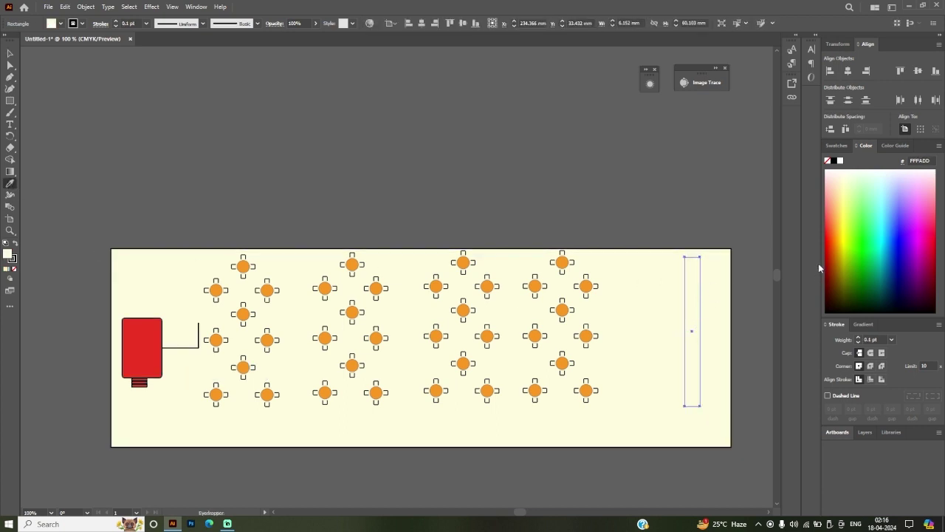
click(845, 251)
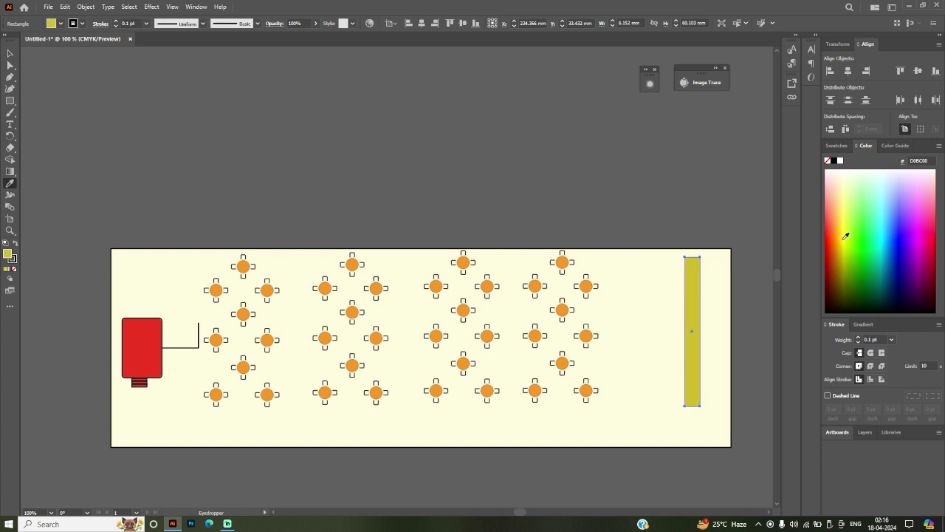
click(845, 205)
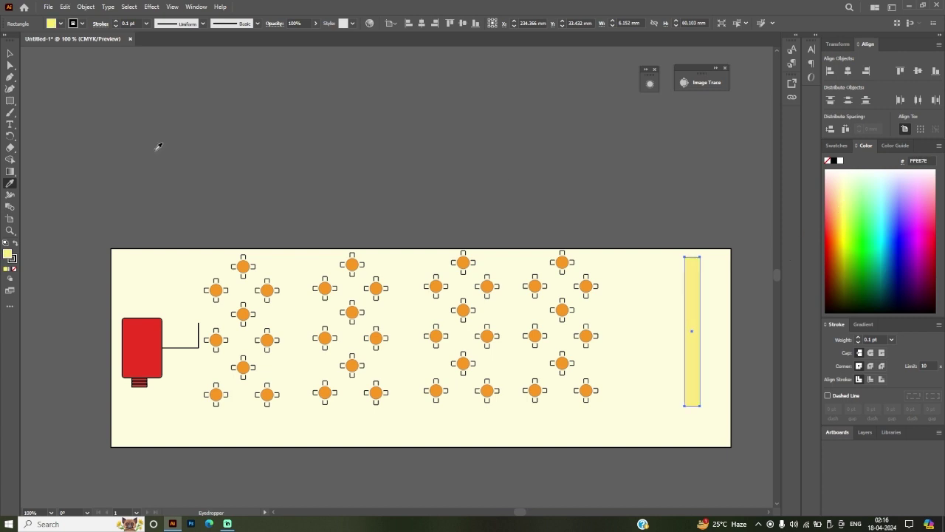
click(9, 53)
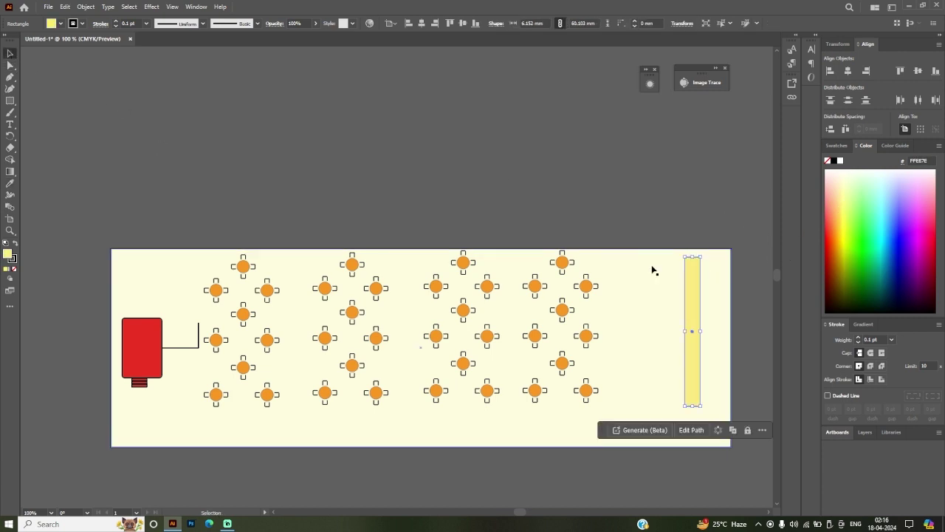
click(10, 77)
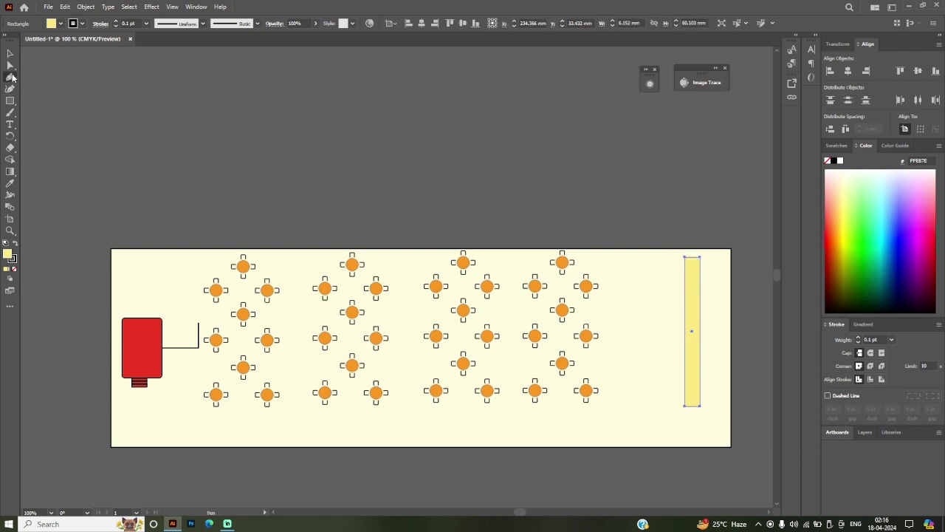
click(10, 65)
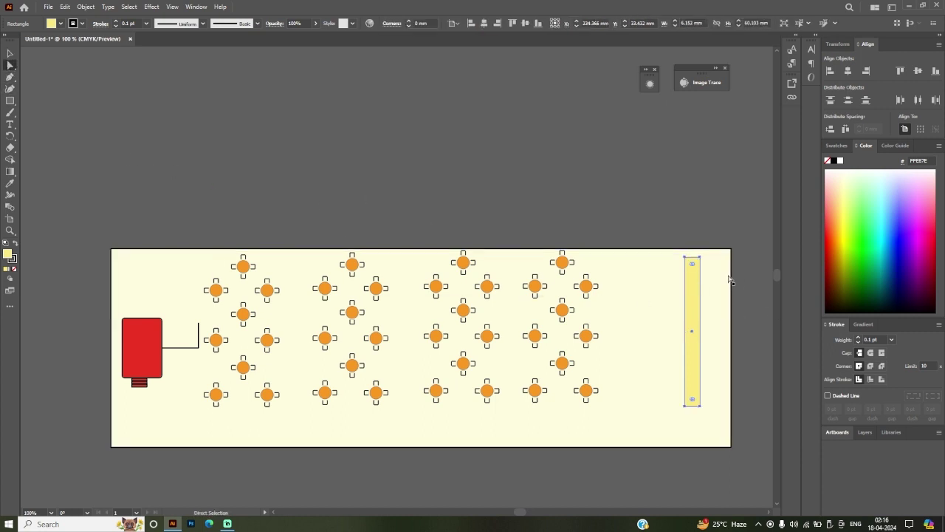
drag(692, 264, 691, 270)
drag(691, 269, 692, 262)
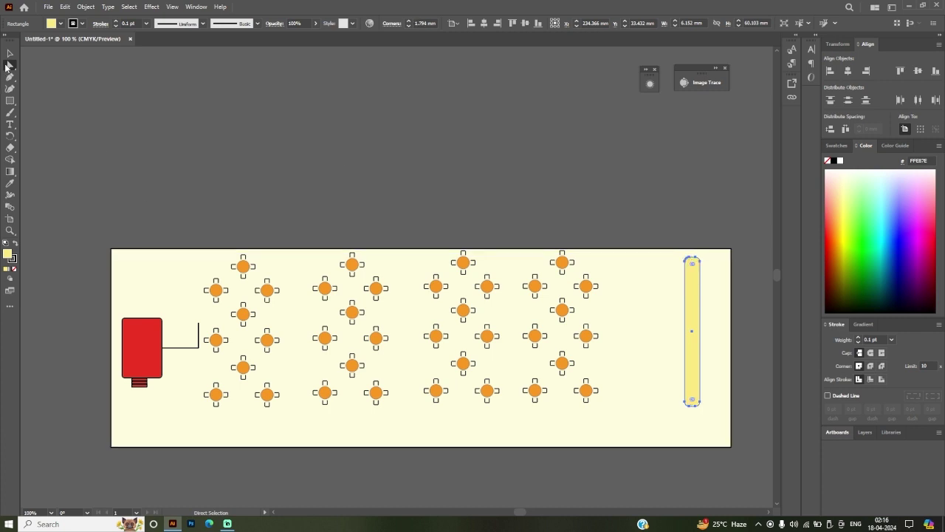
click(10, 53)
Step: Copy the bar, rotate it horizontal and stretch it along the plan's bottom centre
drag(688, 361, 667, 376)
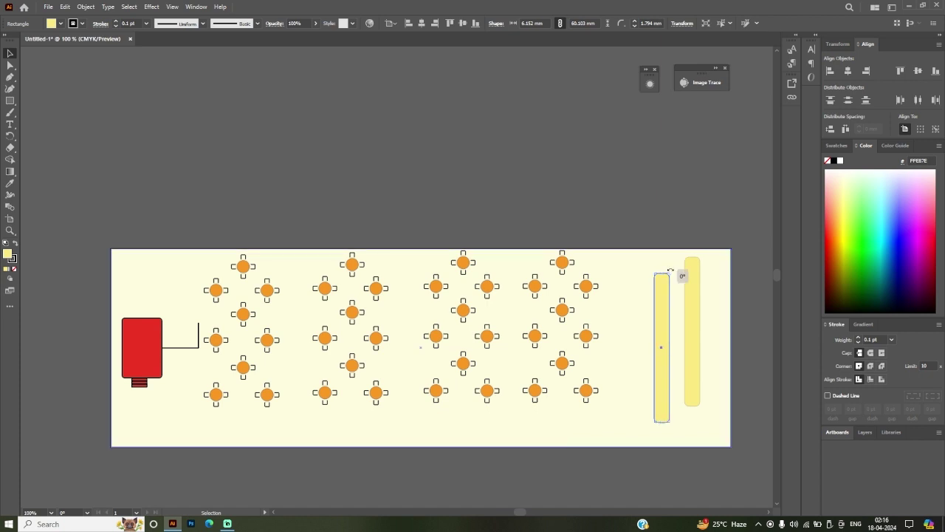
drag(670, 271, 571, 333)
double_click(568, 336)
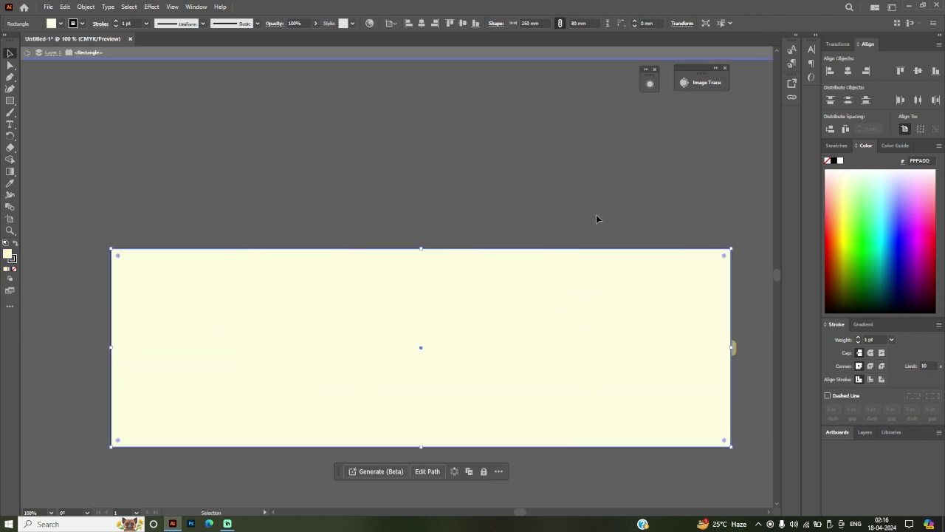
double_click(46, 163)
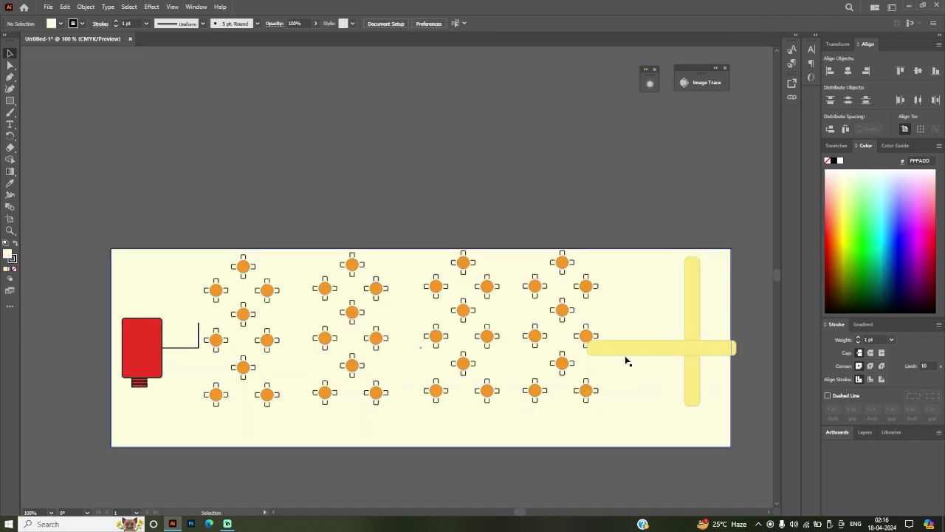
click(627, 360)
drag(641, 355, 394, 441)
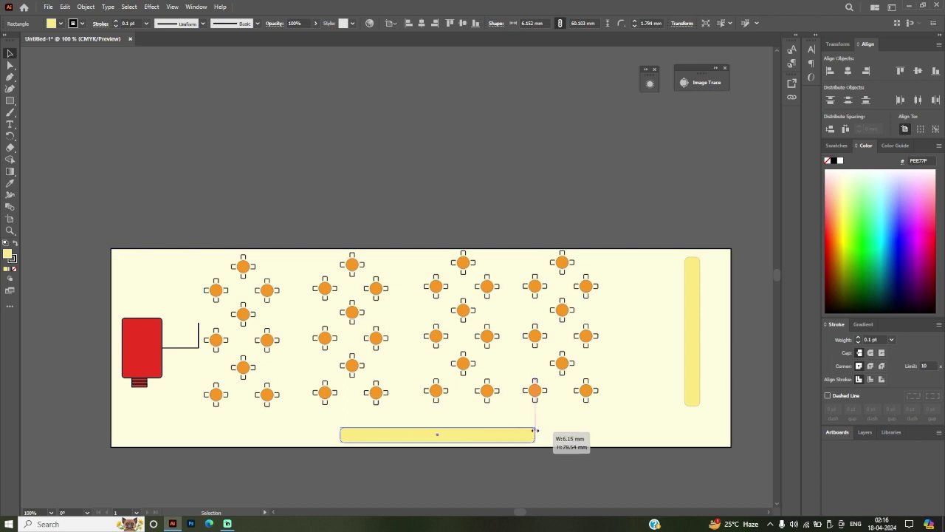
mouse_move(492, 438)
mouse_down()
mouse_move(535, 438)
mouse_move(473, 441)
mouse_up()
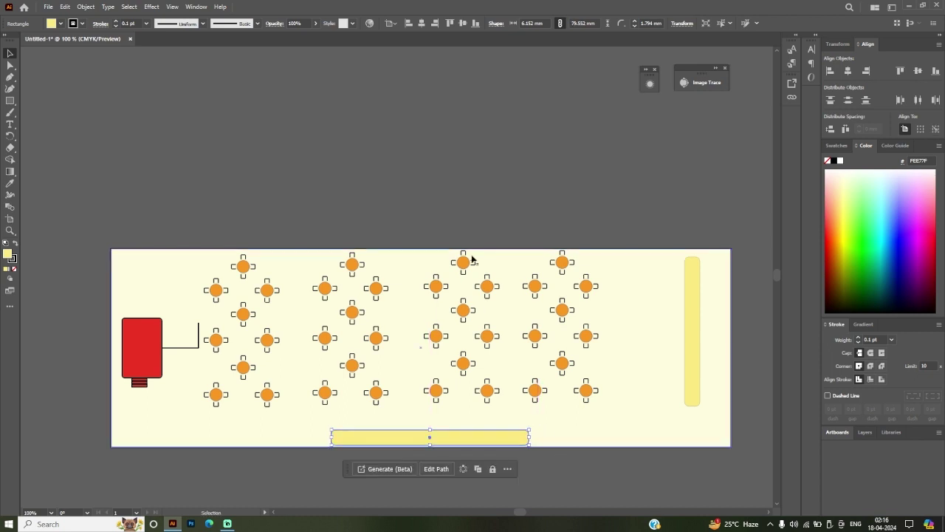
click(576, 365)
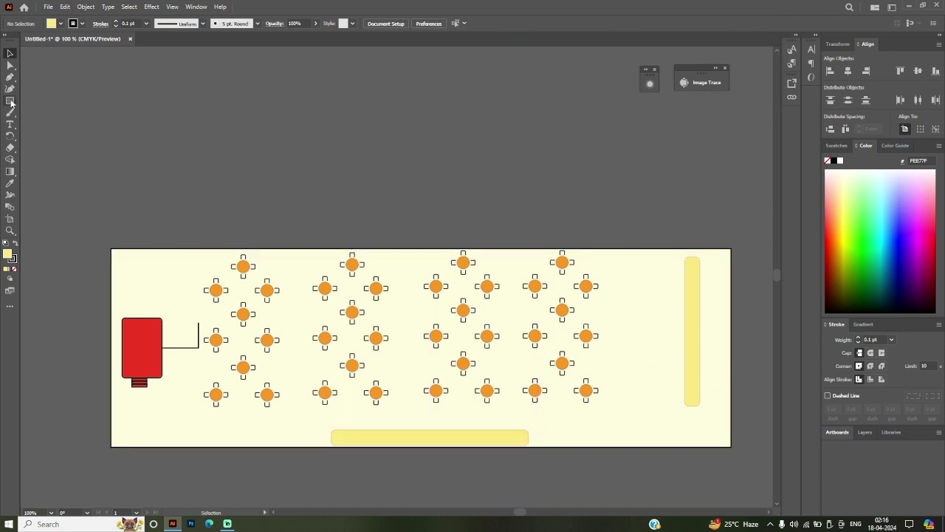
Step: Draw a roughly 267.9 × 12.5 mm strip above the plan and fill it near-black
click(10, 77)
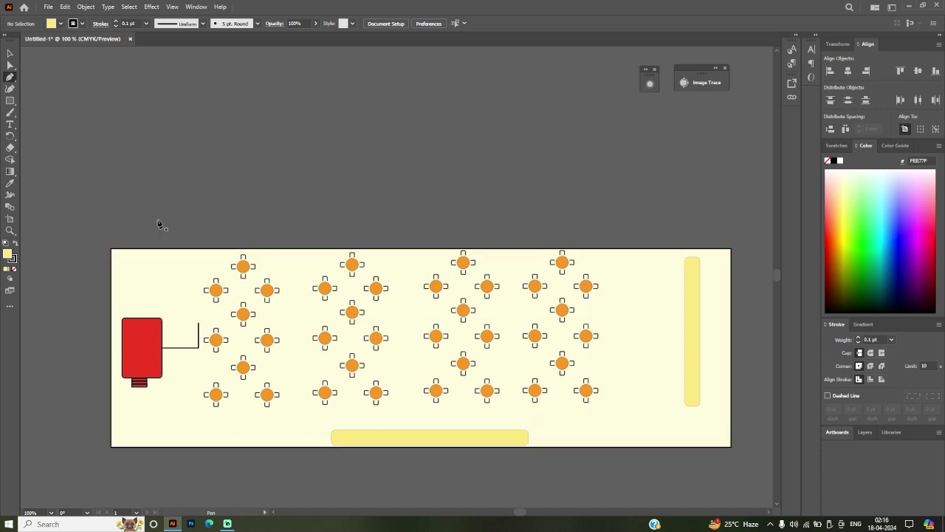
click(9, 102)
drag(93, 215, 745, 231)
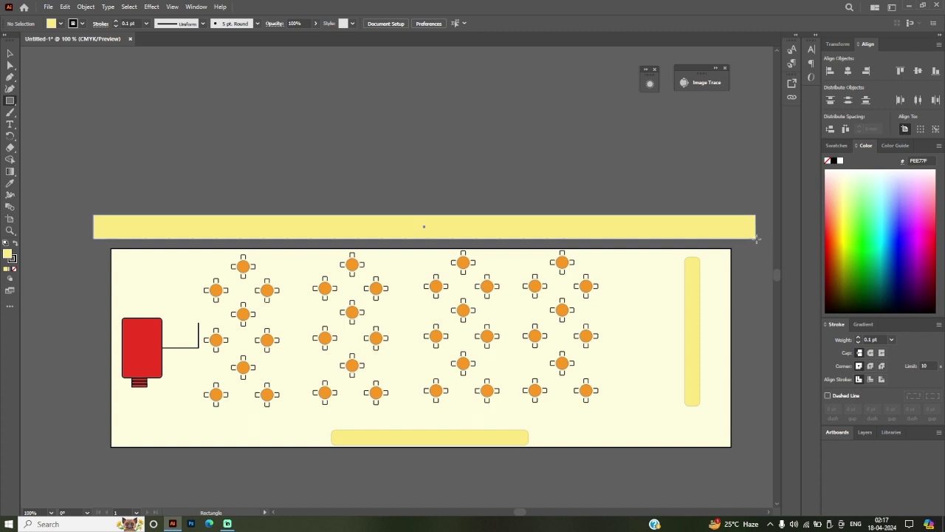
drag(745, 232, 758, 238)
drag(426, 215, 441, 212)
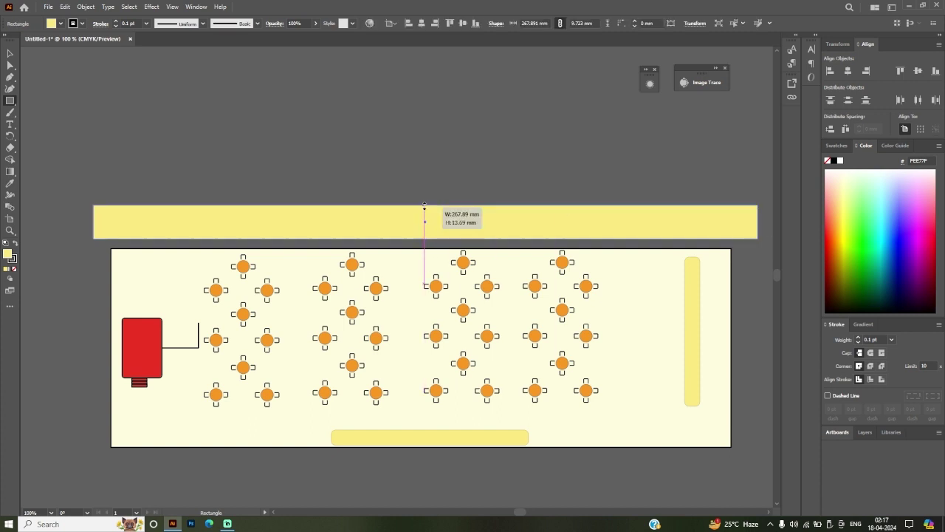
click(10, 183)
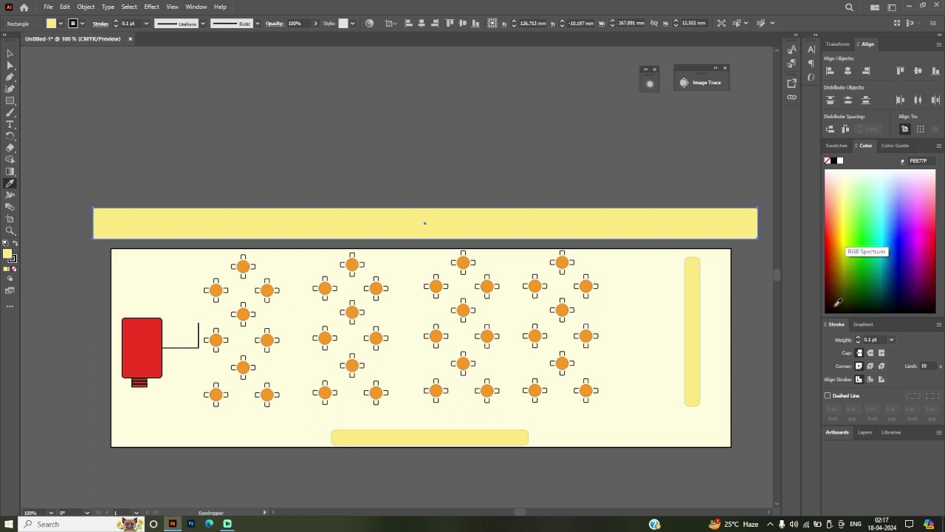
click(835, 303)
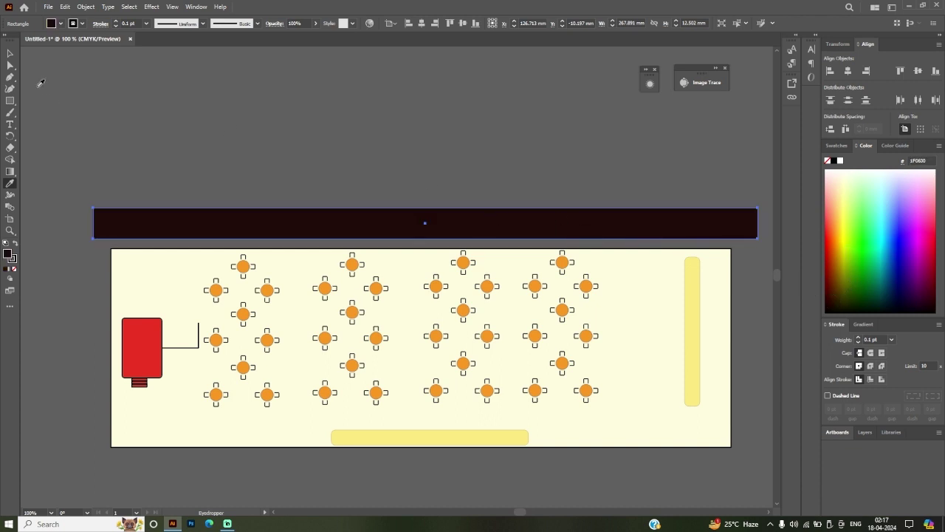
click(10, 53)
click(195, 190)
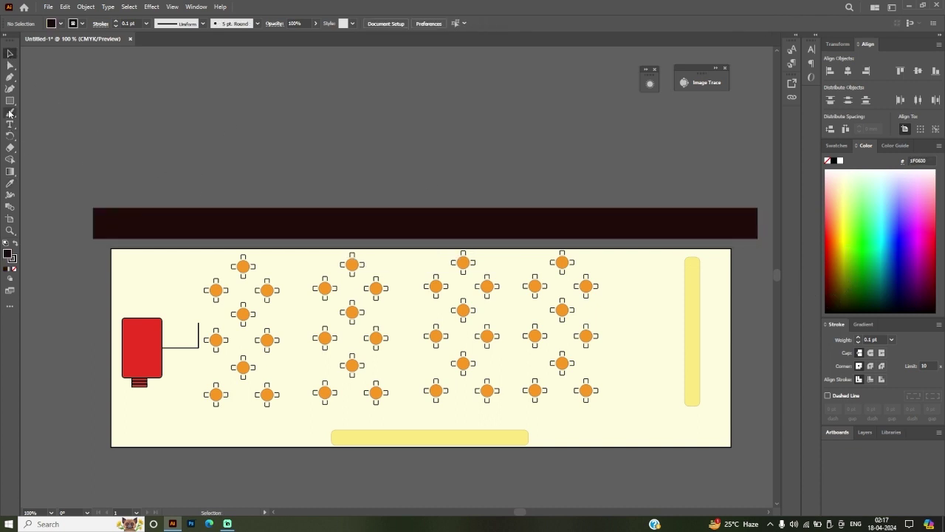
Step: Draw a straight 2 pt line along the length of the dark road bar
click(10, 77)
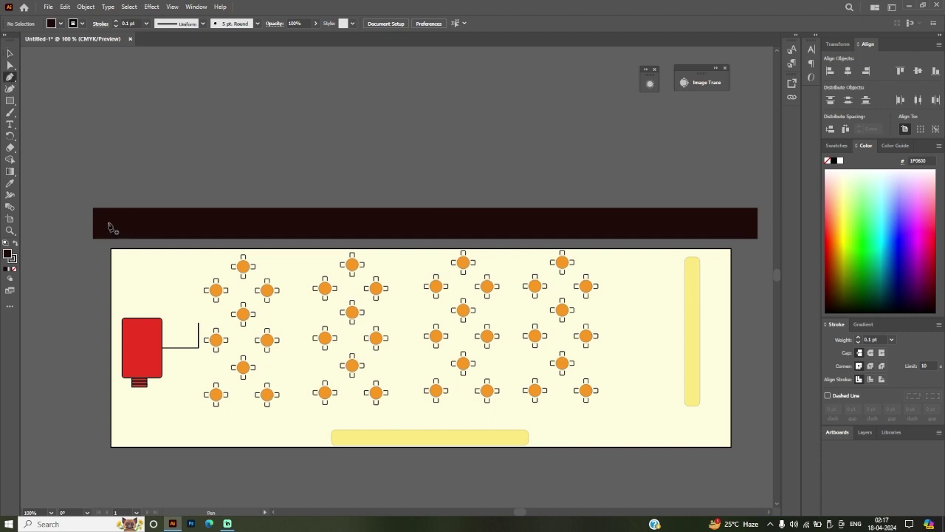
click(109, 224)
click(108, 223)
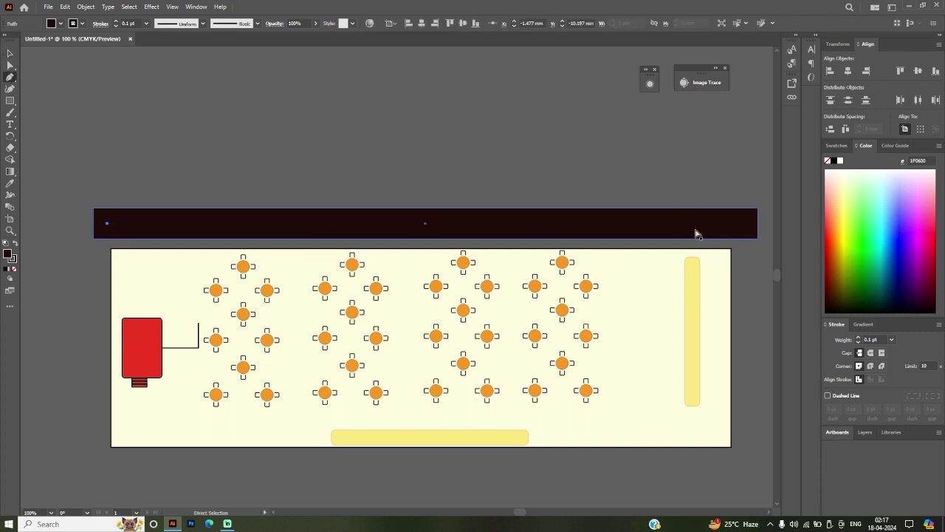
click(739, 223)
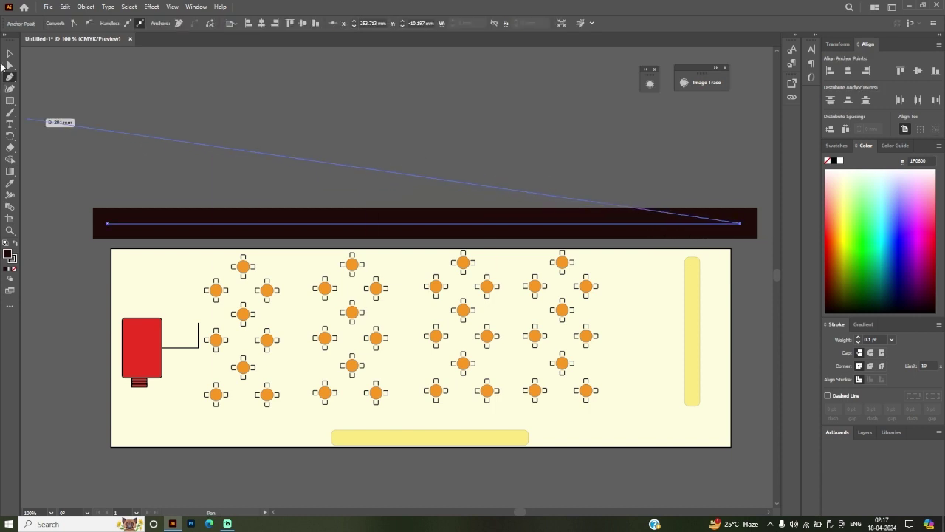
click(10, 53)
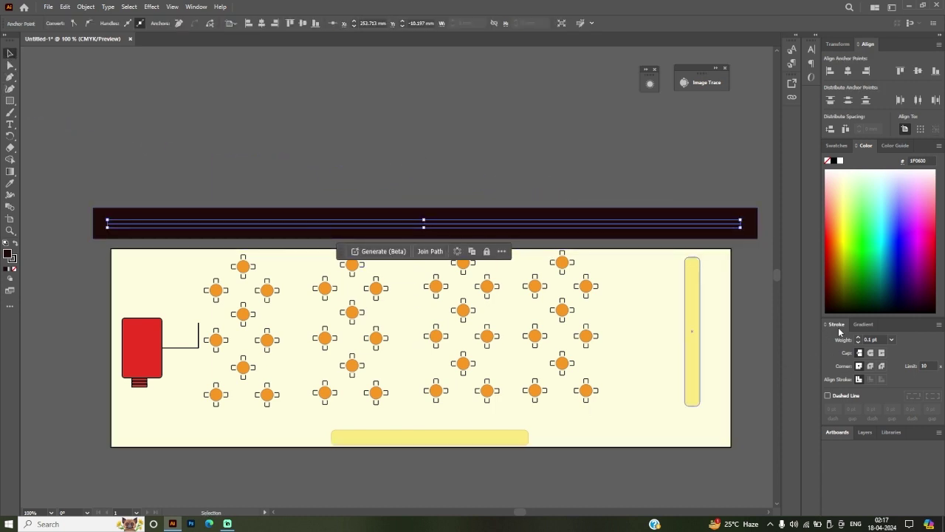
click(892, 340)
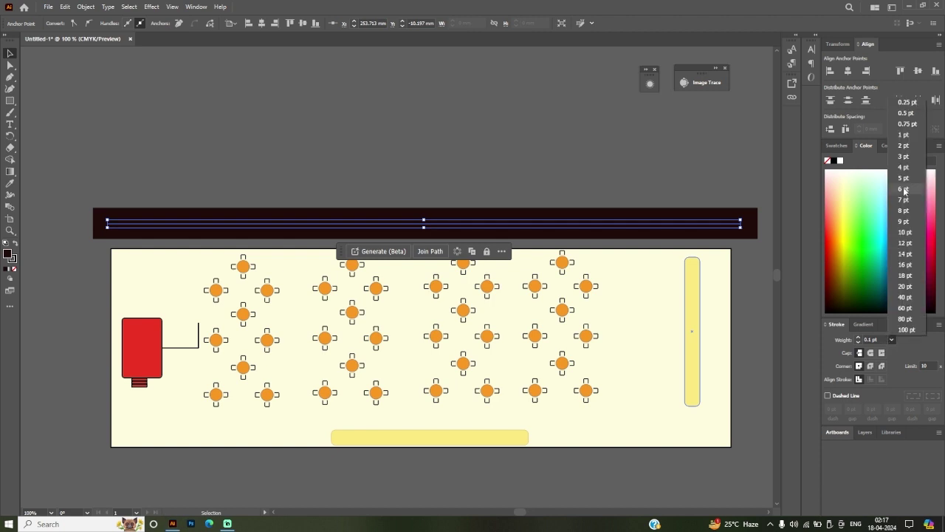
click(904, 145)
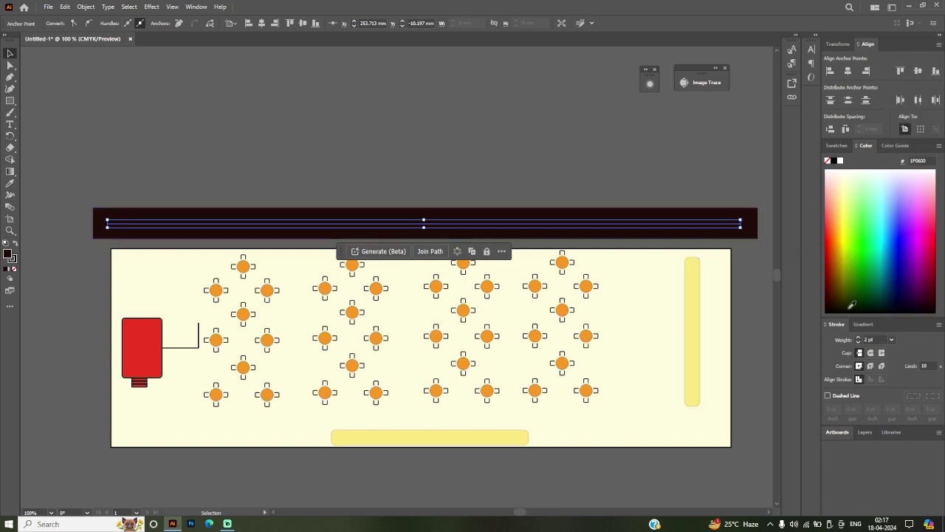
Step: Make the road line's stroke white and dashed
click(848, 221)
double_click(12, 258)
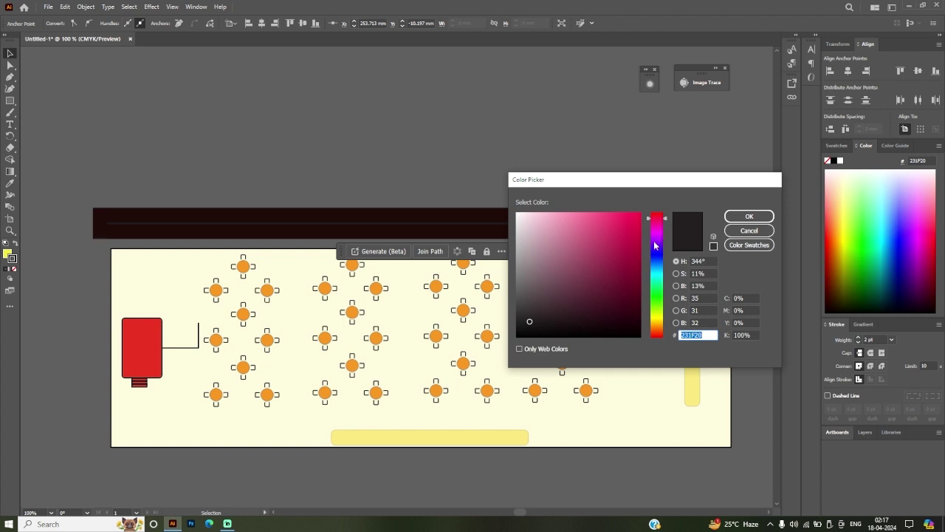
drag(630, 292, 519, 215)
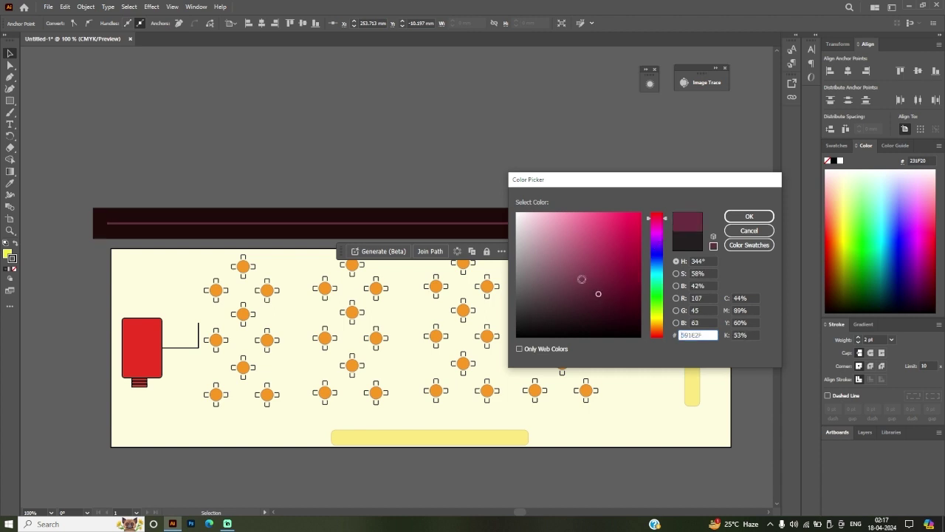
click(748, 216)
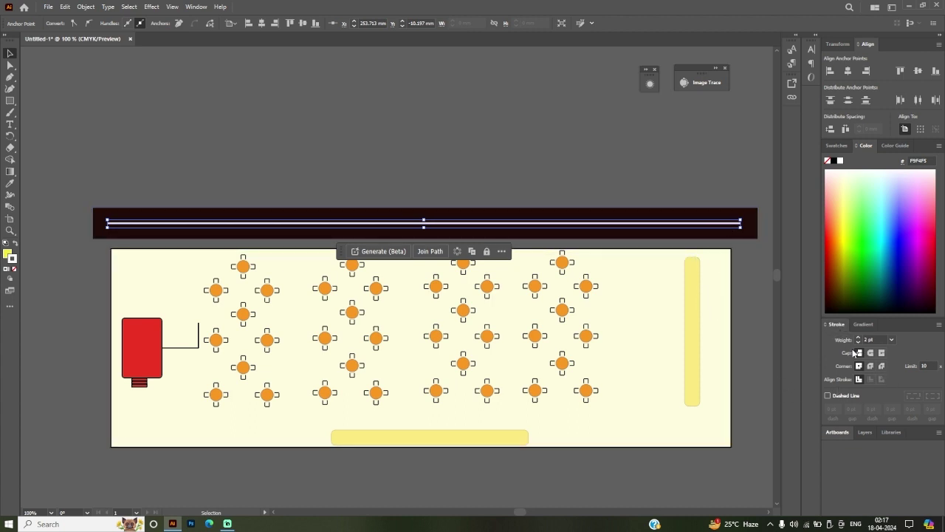
click(828, 396)
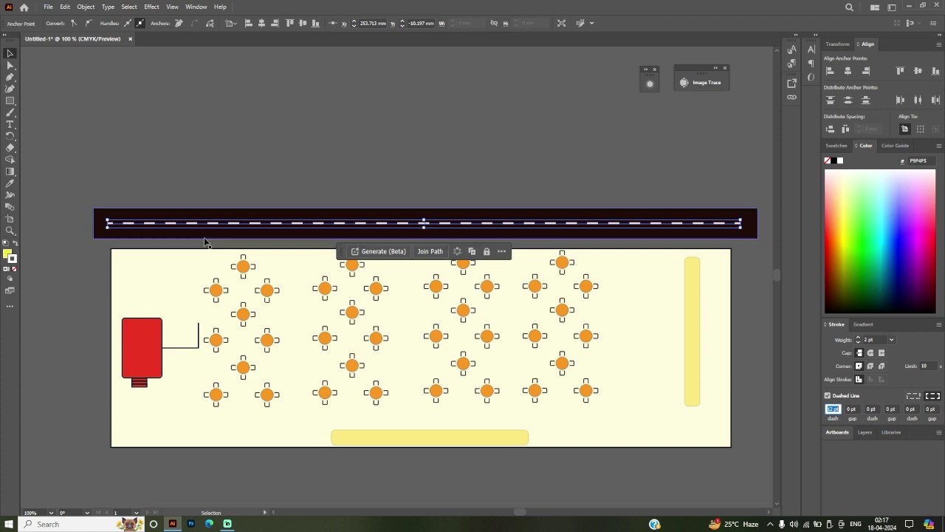
click(325, 156)
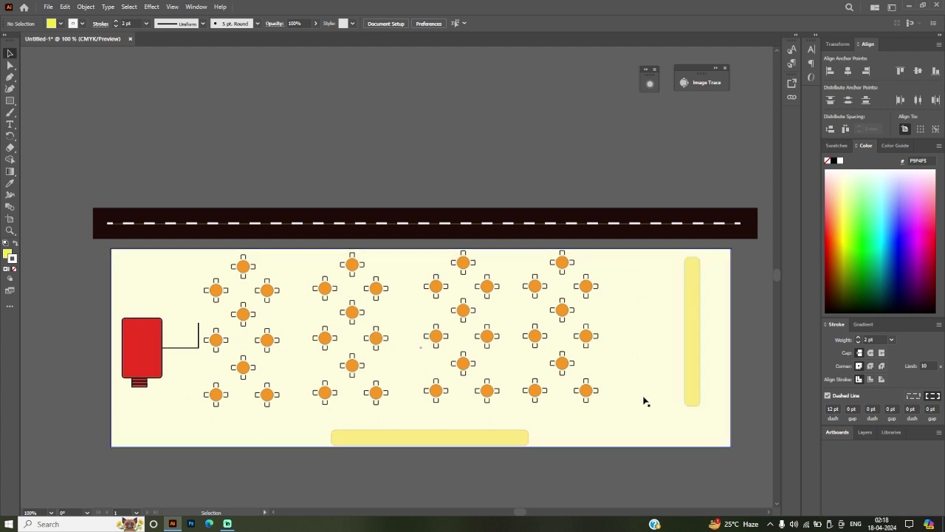
Step: Shorten the bottom yellow bar into a small pill about 10.977 mm wide
click(527, 437)
drag(528, 436, 359, 439)
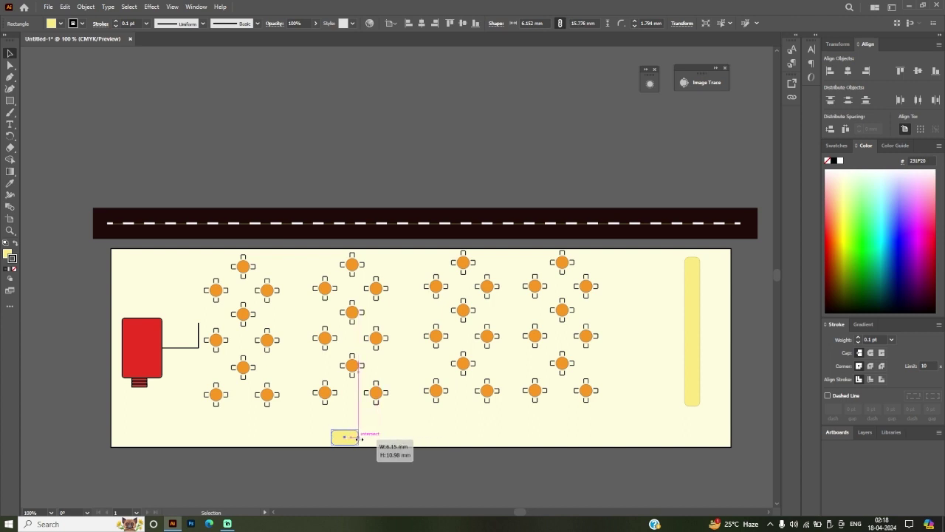
drag(358, 439, 352, 437)
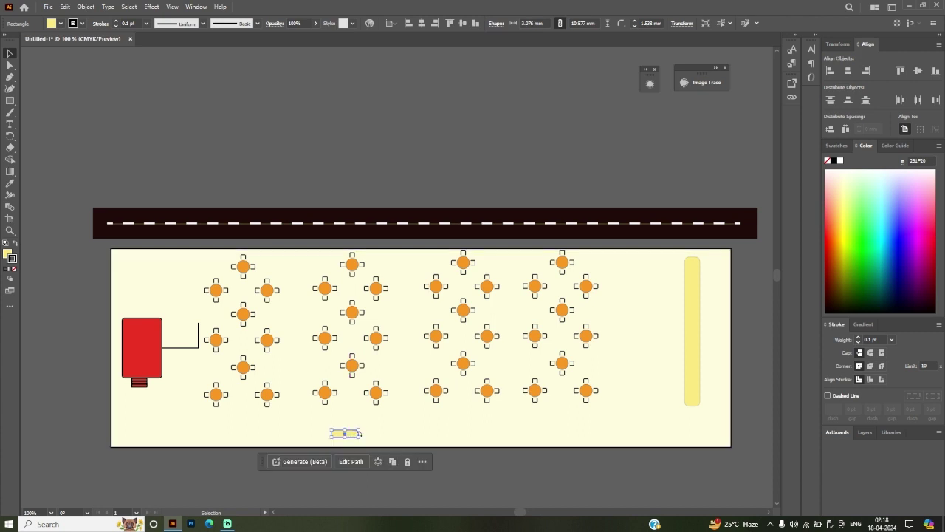
scroll(361, 431, up, 4)
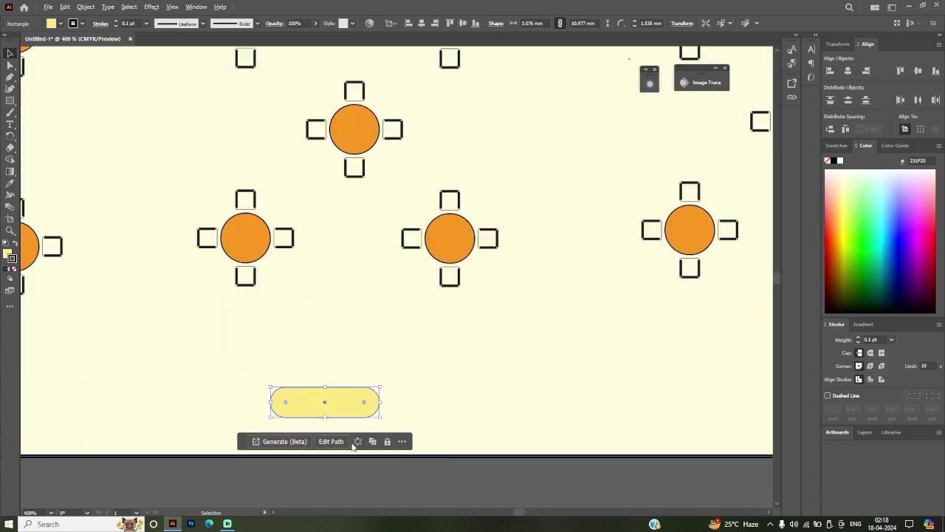
scroll(427, 326, up, 3)
drag(427, 326, 343, 331)
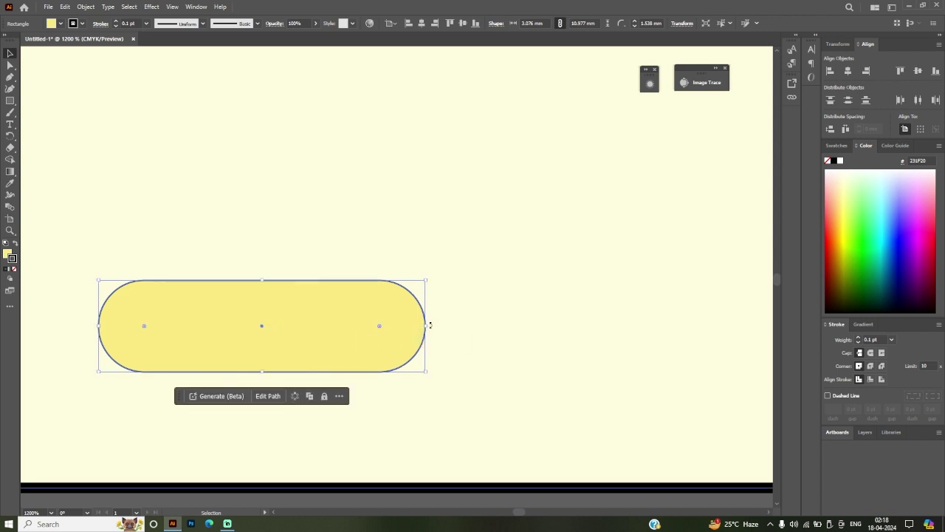
drag(426, 325, 359, 332)
scroll(323, 345, down, 2)
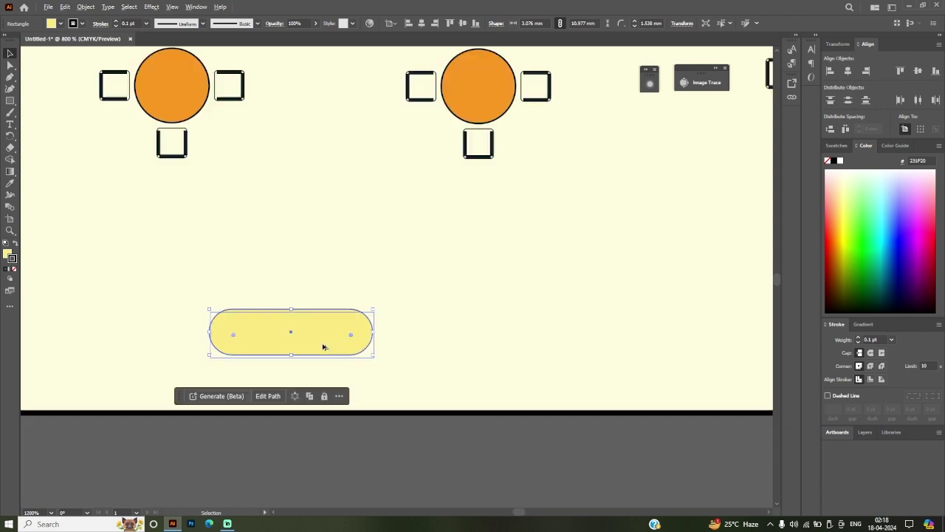
scroll(312, 338, down, 2)
scroll(236, 371, up, 2)
scroll(237, 371, down, 4)
scroll(347, 388, up, 1)
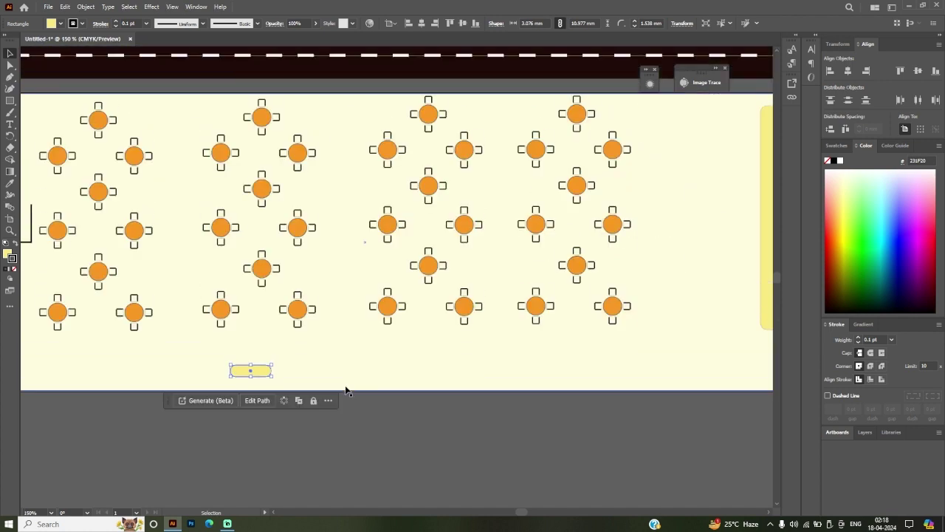
scroll(339, 390, down, 2)
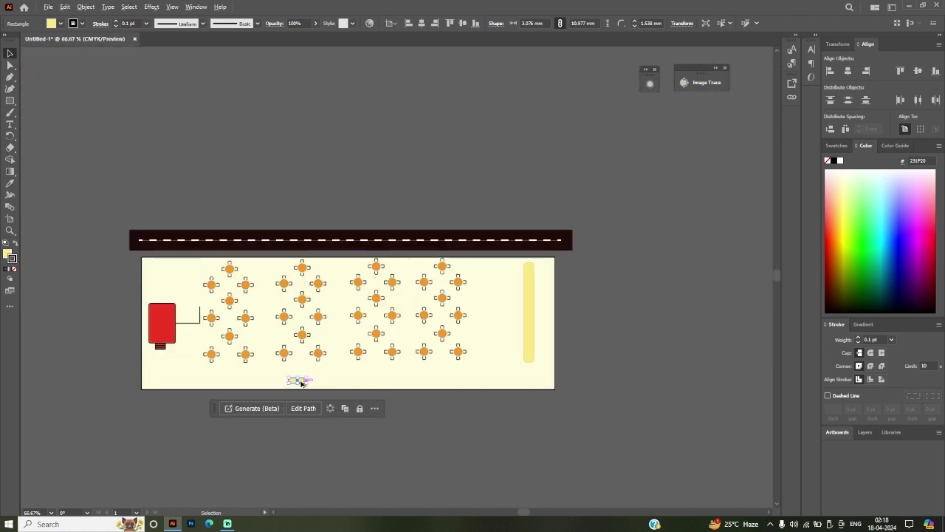
Step: Duplicate the pill rightward into an evenly spaced row of five
drag(306, 382, 353, 383)
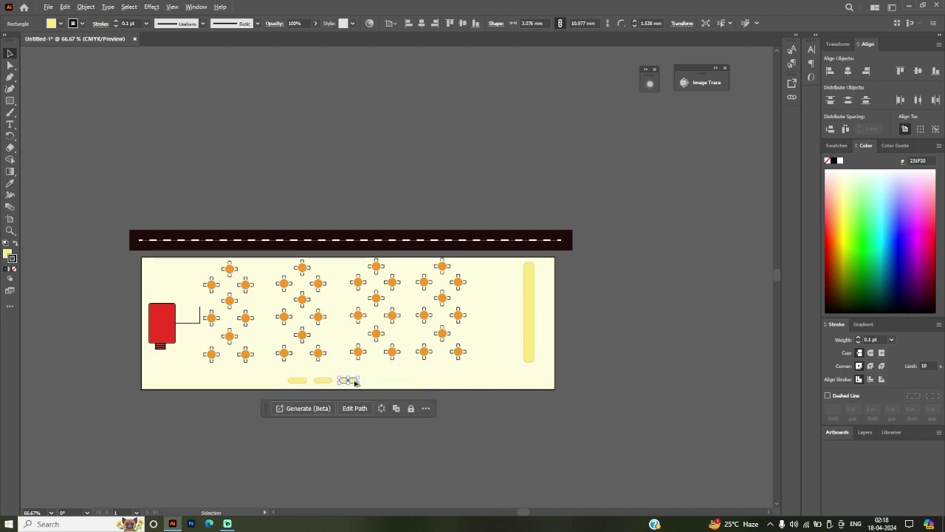
drag(348, 381, 397, 383)
click(547, 424)
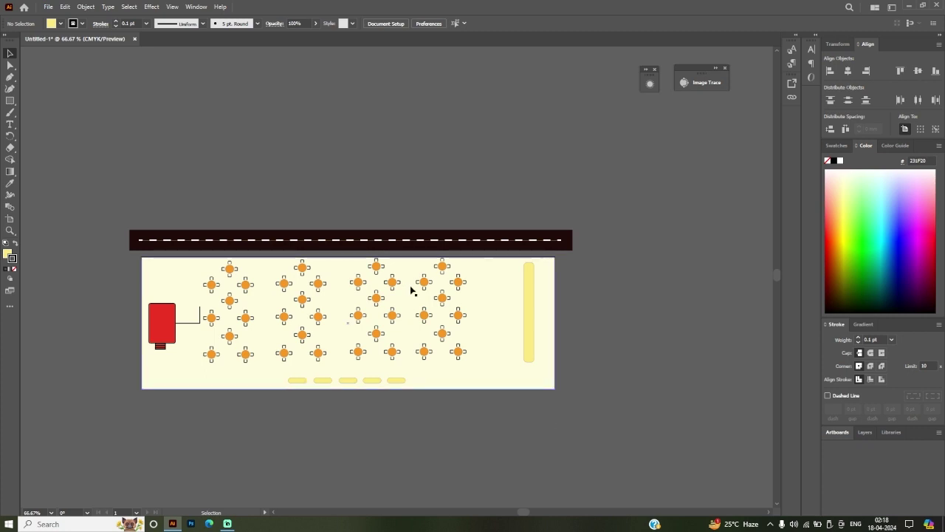
click(11, 77)
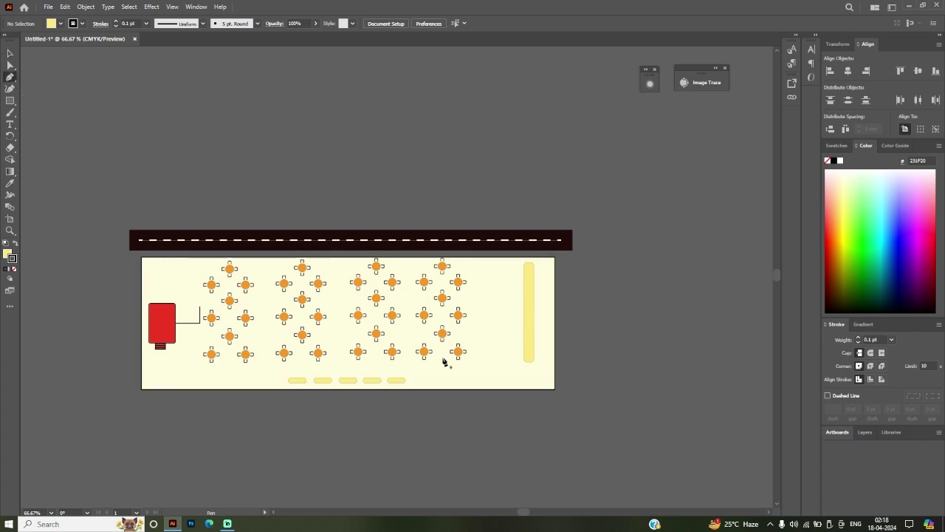
Step: Draw a short solid line with projecting caps at the plan's bottom-right
click(568, 375)
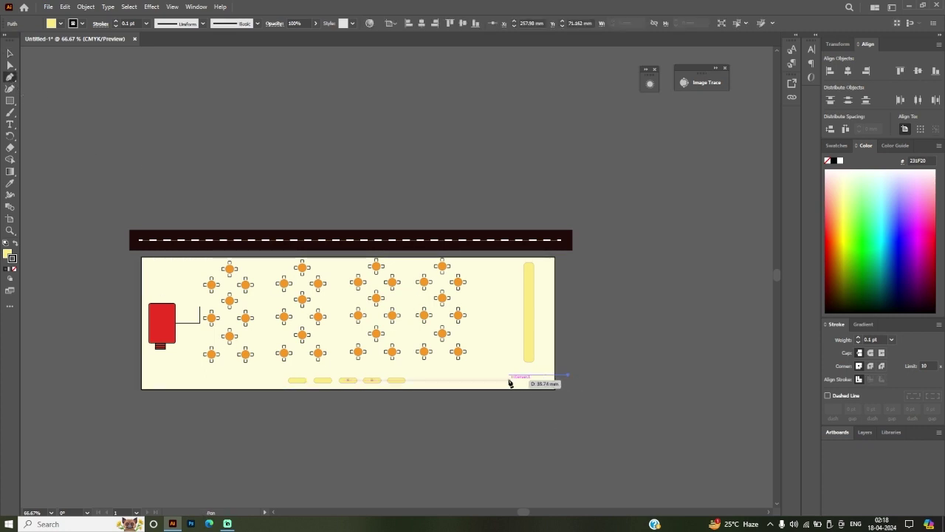
click(509, 377)
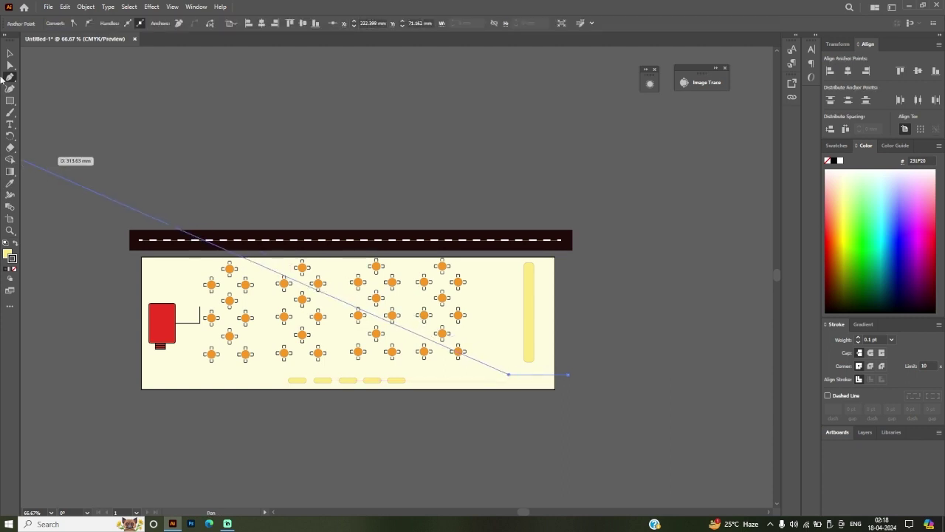
click(10, 53)
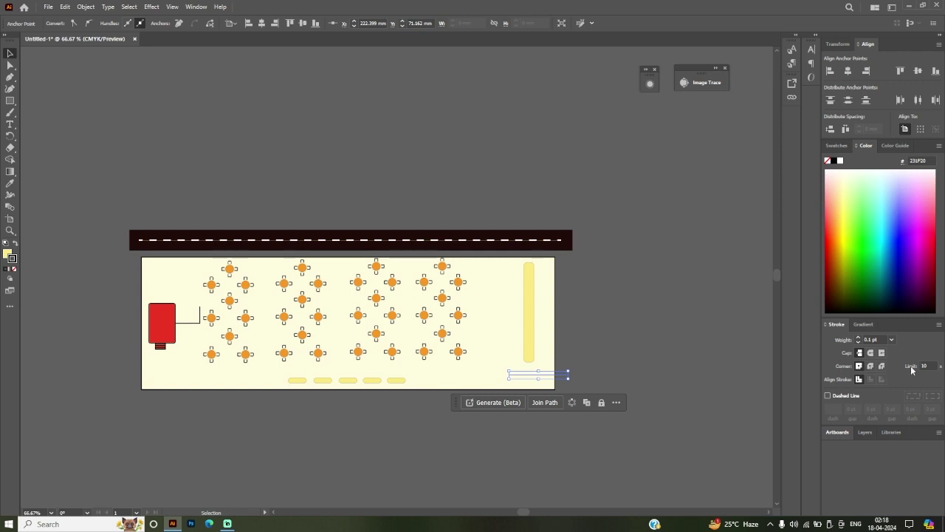
click(882, 354)
click(827, 396)
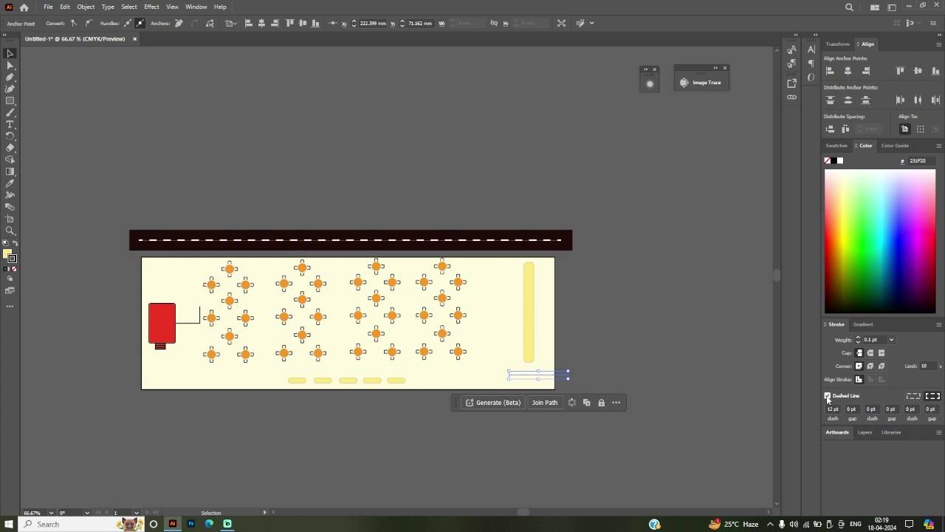
click(827, 396)
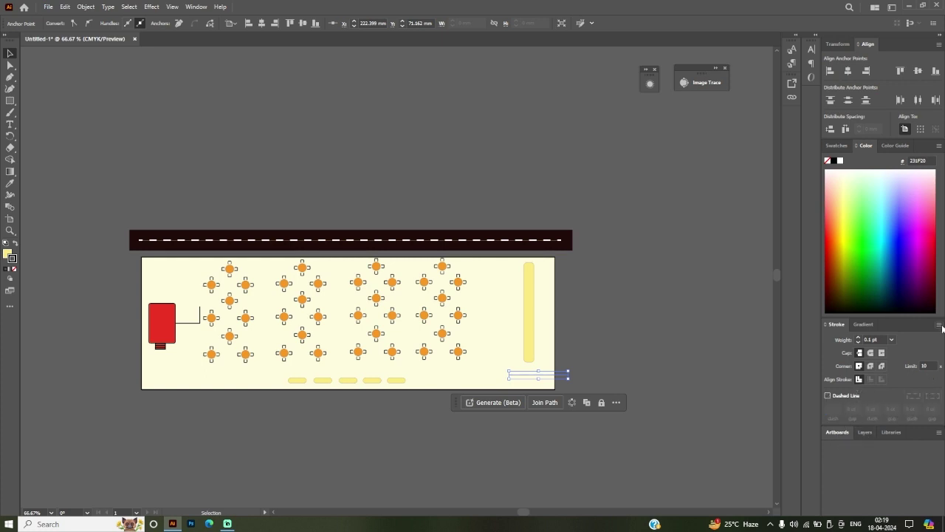
Step: Add an Arrow 16 head at the line's end and Arrow 23 at its start
click(837, 326)
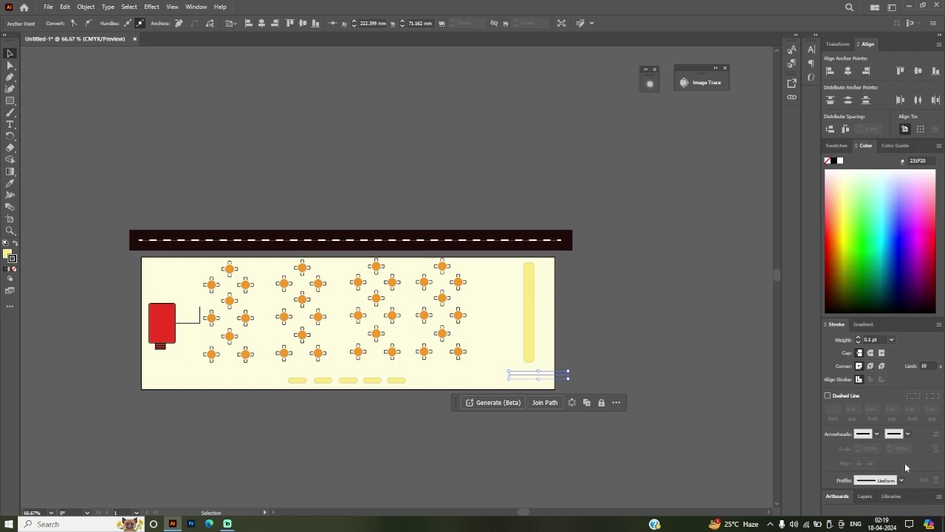
click(877, 435)
click(818, 405)
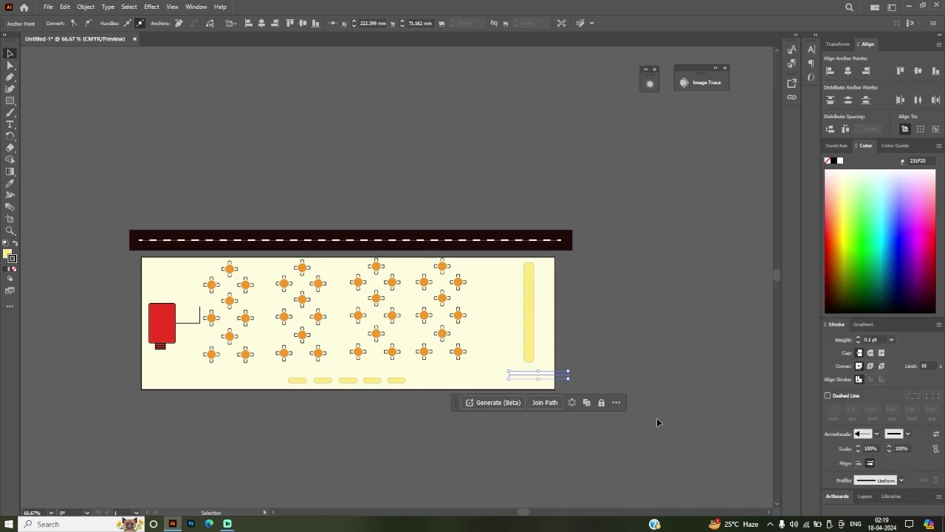
scroll(559, 379, up, 3)
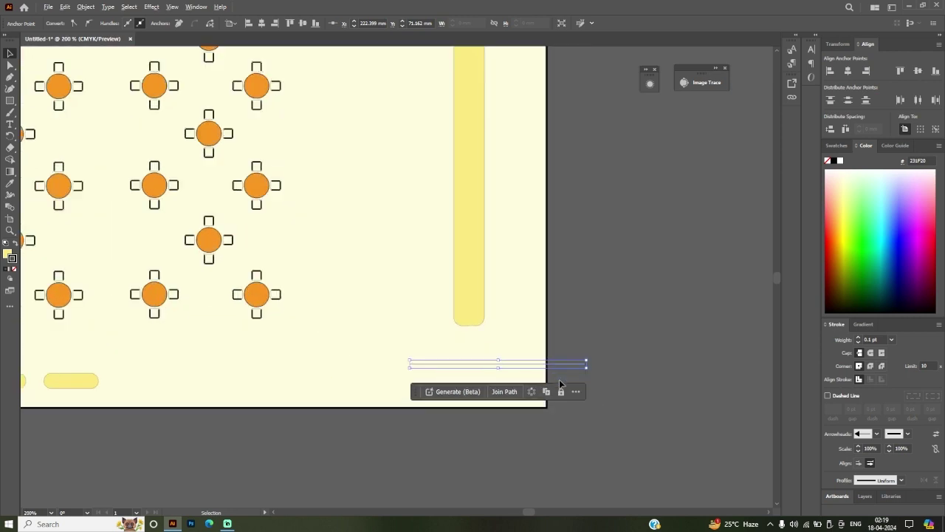
scroll(559, 379, up, 2)
scroll(559, 379, down, 1)
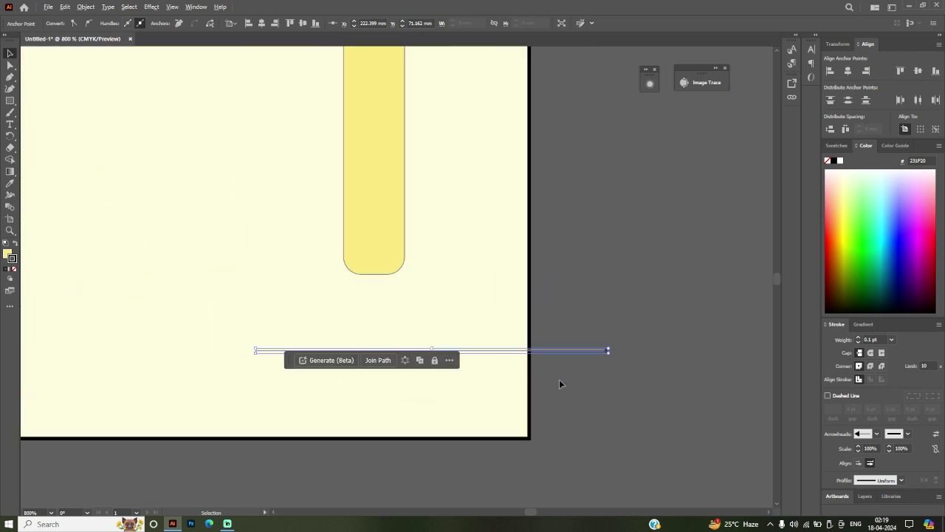
click(908, 434)
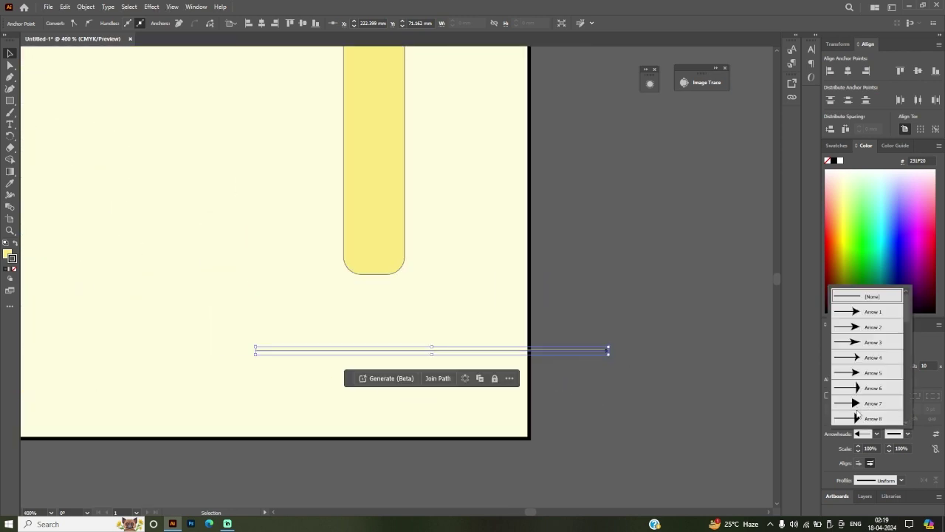
scroll(858, 414, down, 2)
scroll(855, 399, down, 3)
scroll(851, 380, down, 2)
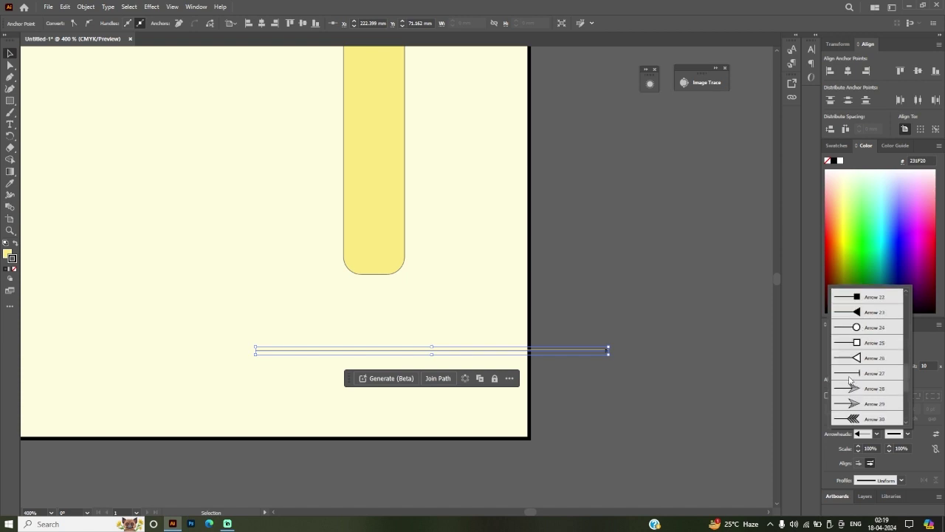
scroll(866, 340, up, 1)
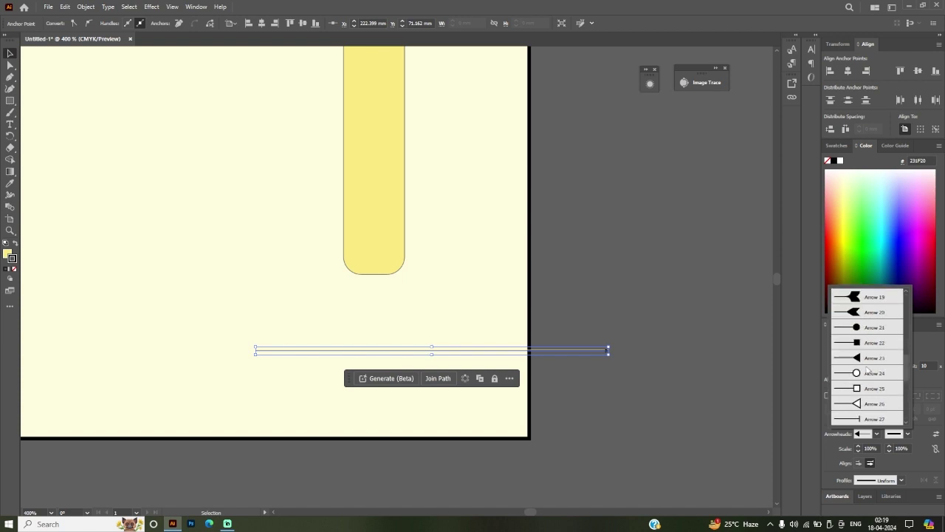
scroll(857, 317, up, 1)
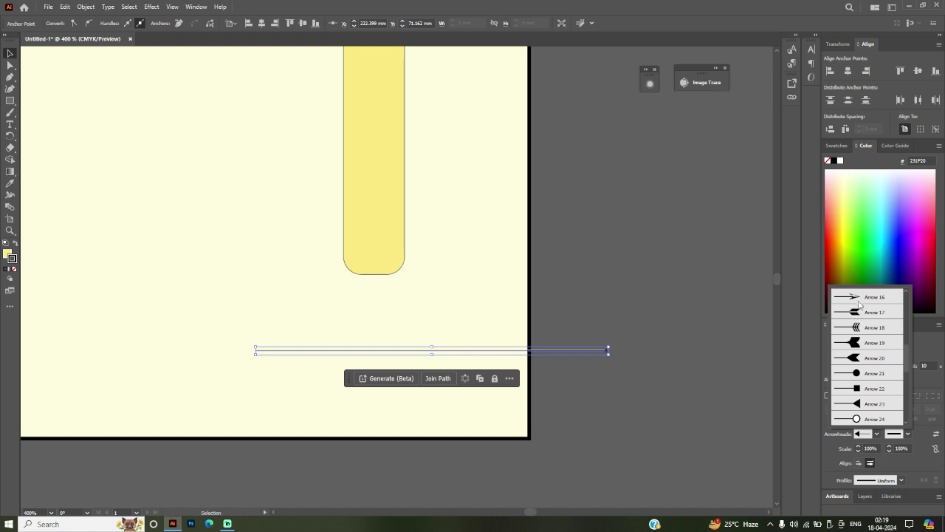
click(859, 298)
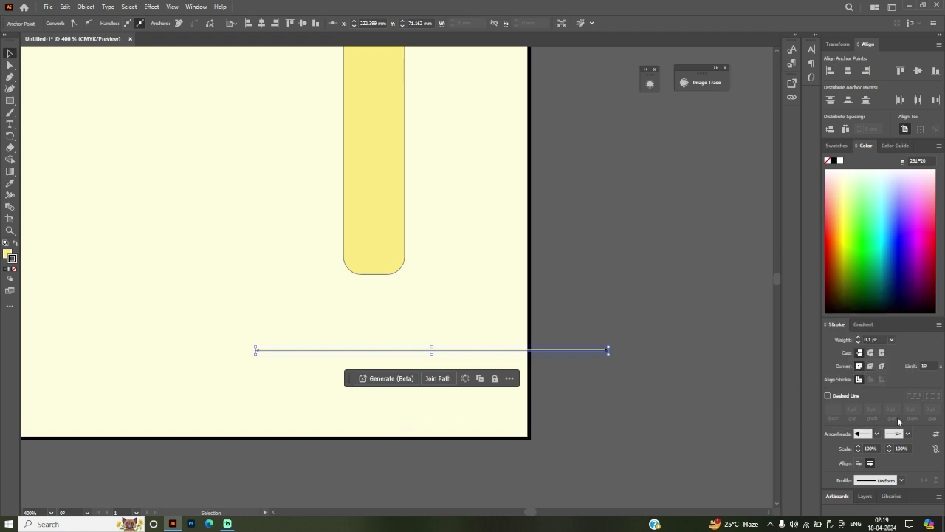
click(877, 435)
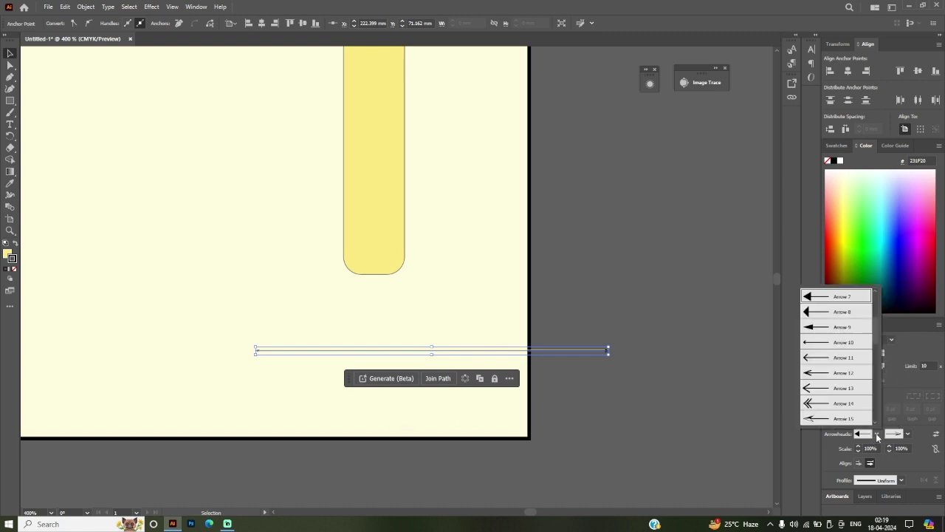
scroll(833, 398, down, 3)
click(807, 402)
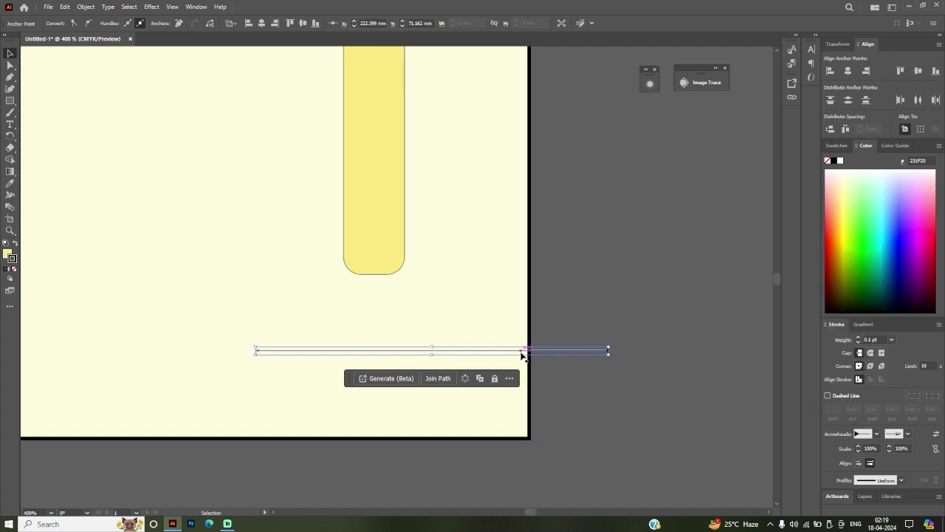
Step: Replace the arrow with a copy placed lower-left and set its stroke to 0.75 pt
alt+drag(521, 355, 420, 366)
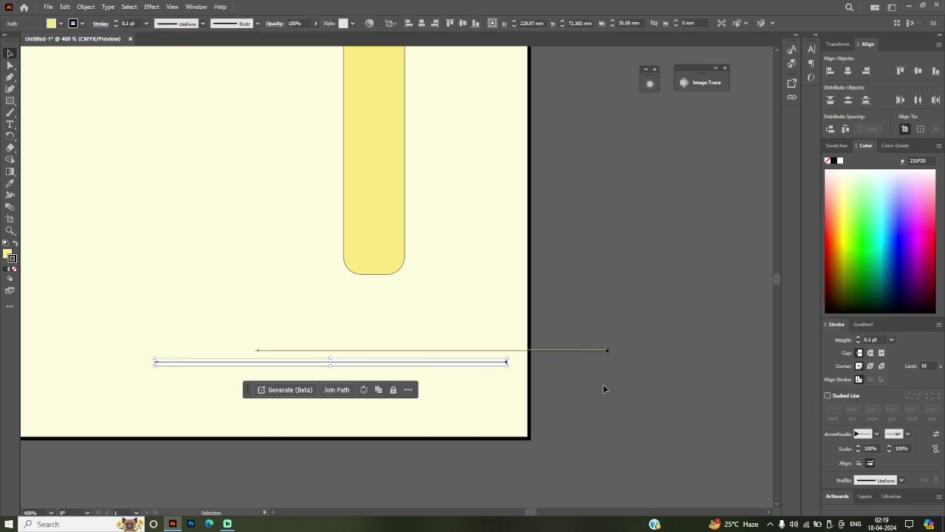
click(610, 357)
click(606, 351)
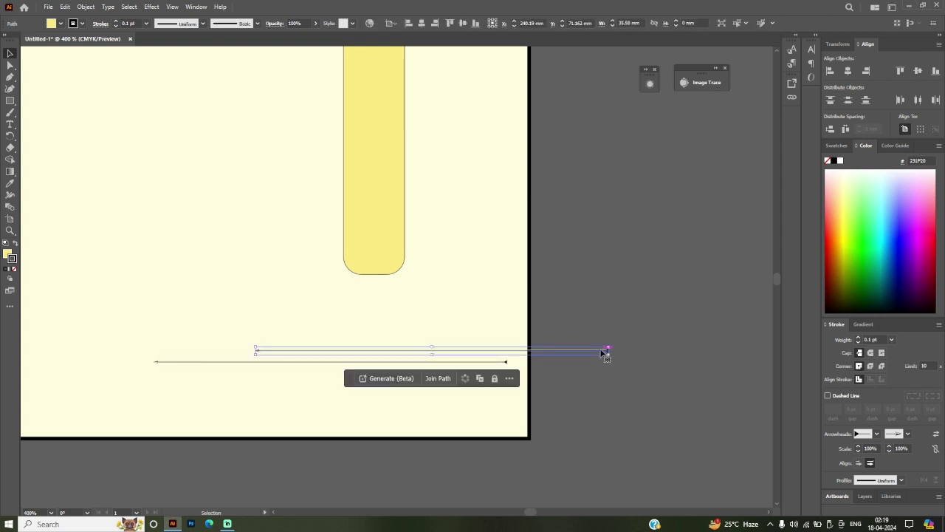
key(Delete)
scroll(559, 325, down, 3)
scroll(548, 357, down, 2)
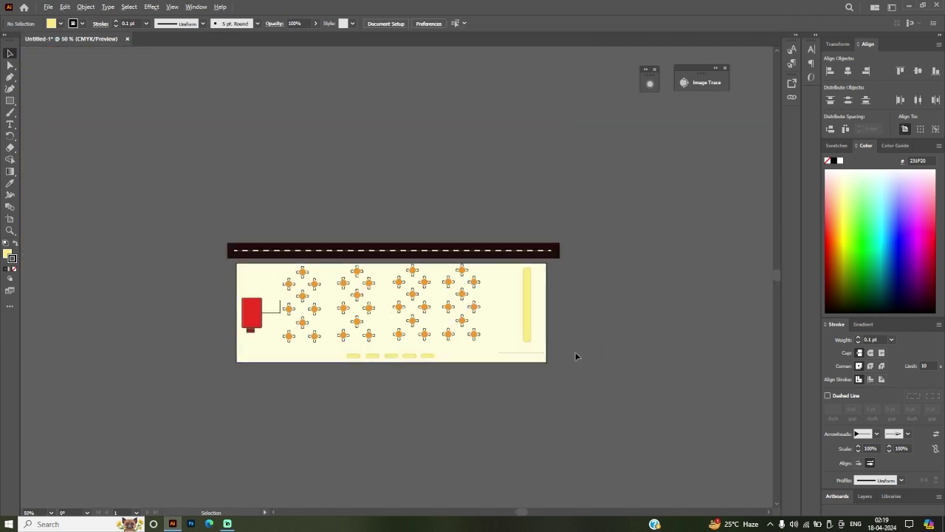
scroll(413, 369, up, 5)
click(435, 357)
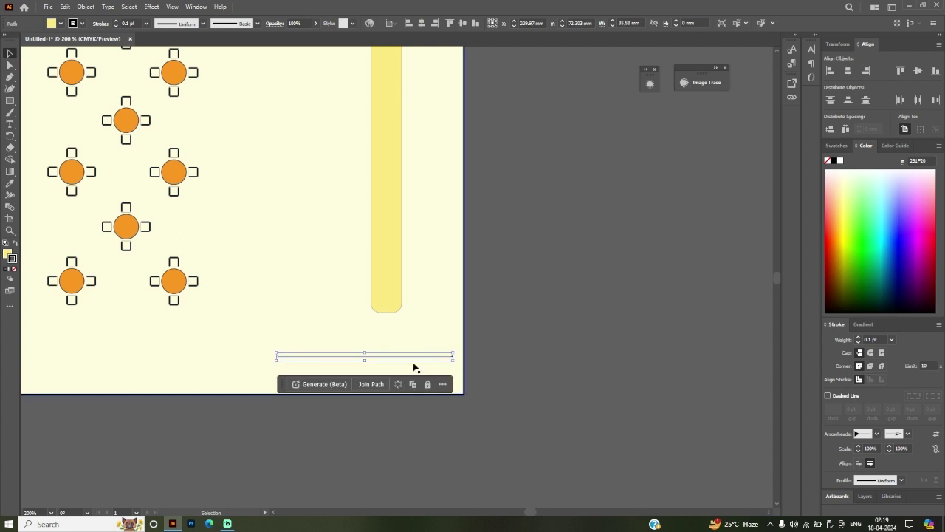
click(890, 341)
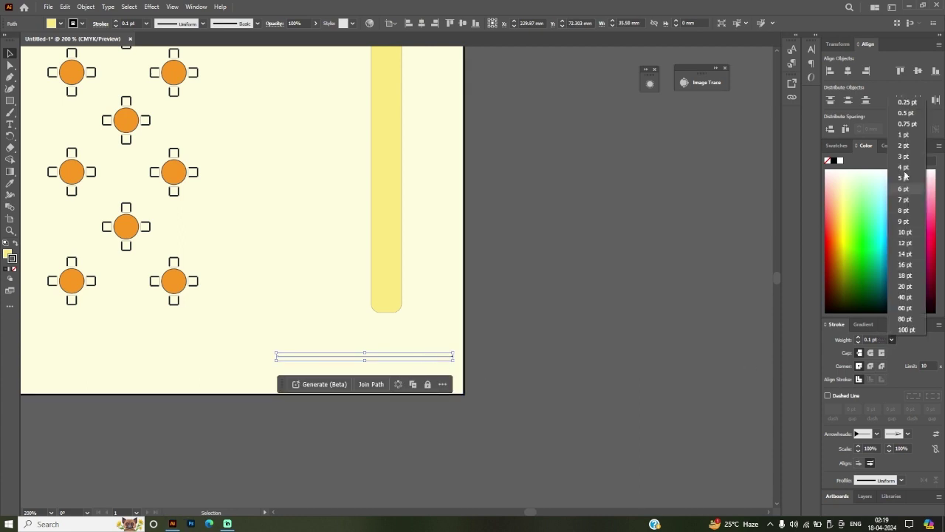
click(907, 123)
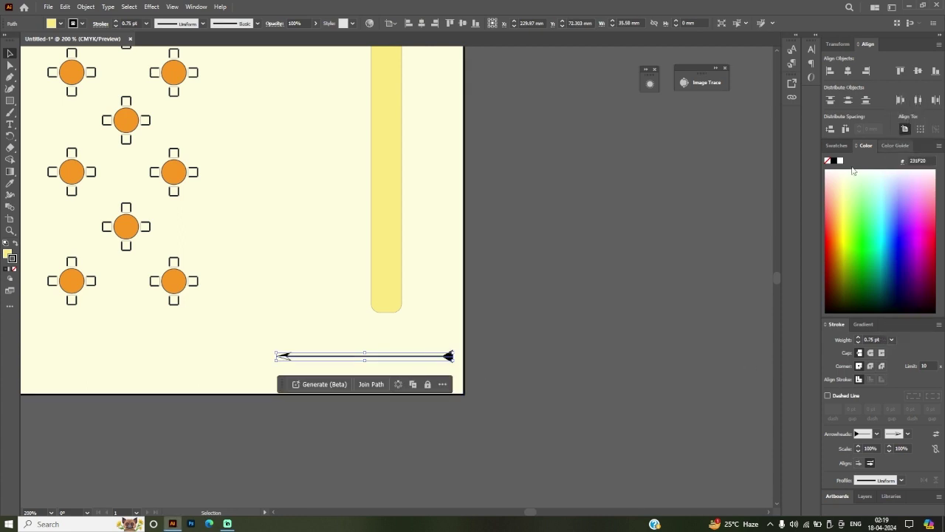
click(595, 357)
scroll(568, 376, down, 5)
Step: Place an 'N' text label just left of the arrow's tip
scroll(498, 364, up, 4)
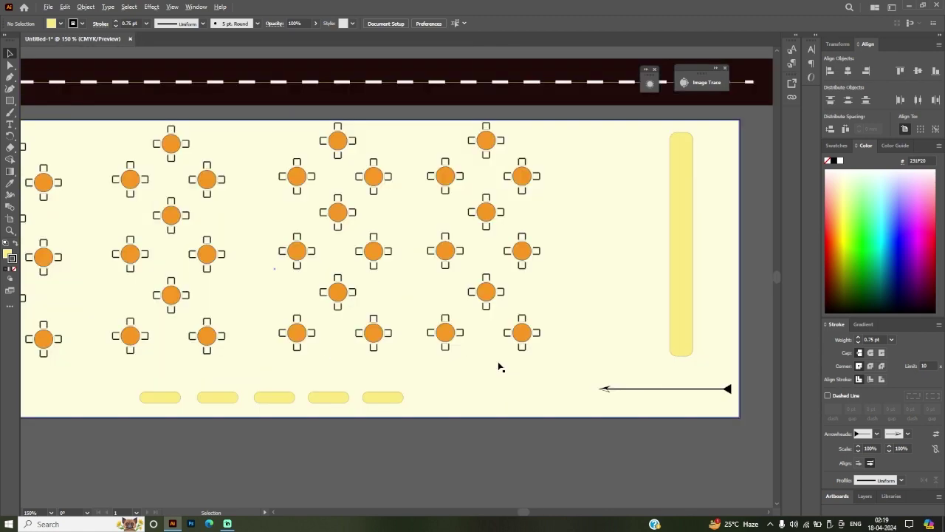
scroll(502, 365, down, 2)
scroll(372, 316, up, 1)
scroll(274, 297, right, 2)
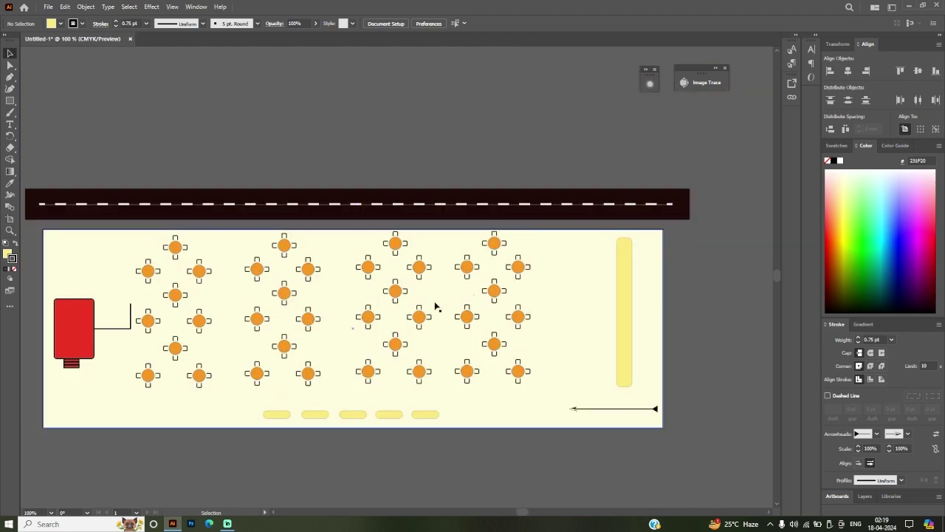
scroll(432, 309, down, 1)
scroll(536, 382, up, 3)
scroll(536, 381, up, 1)
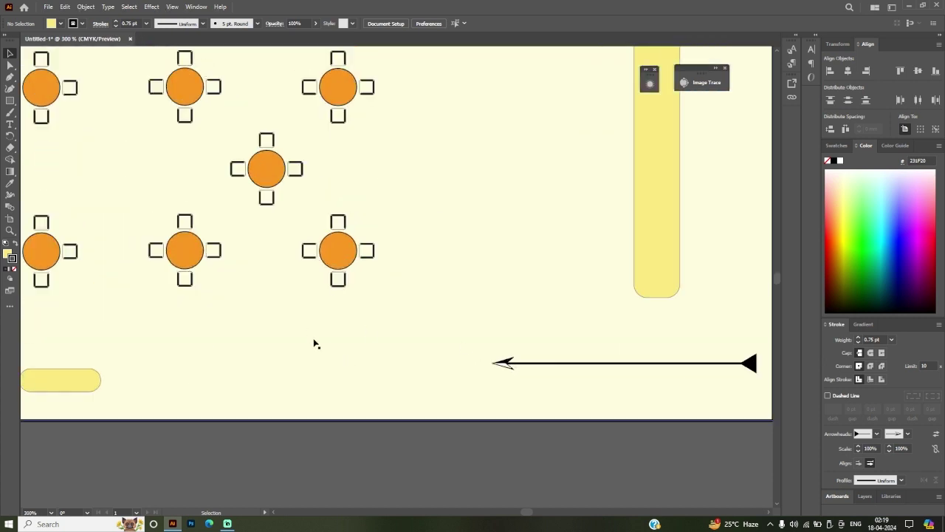
key(t)
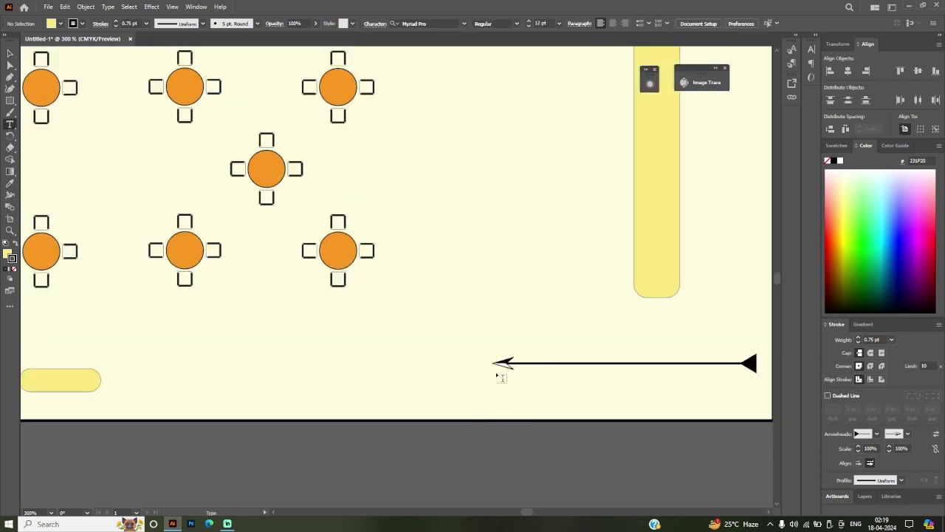
click(456, 365)
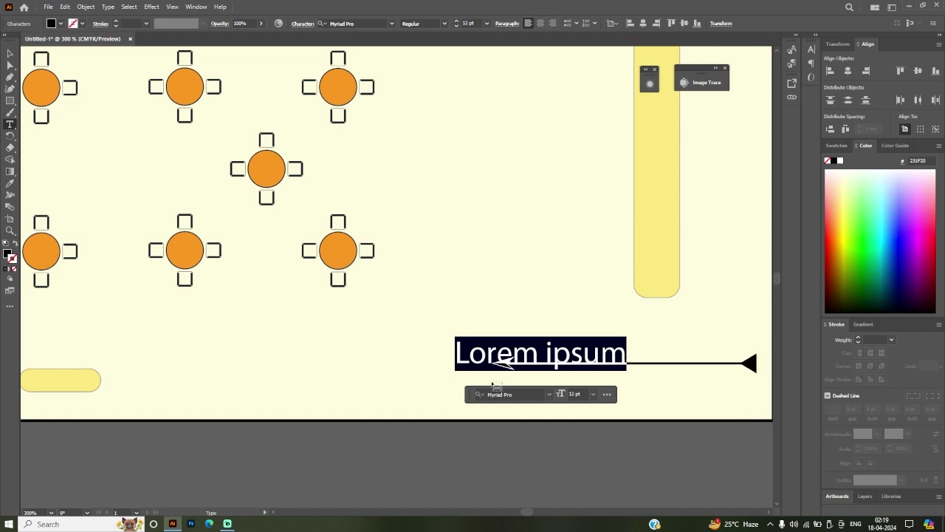
text(N)
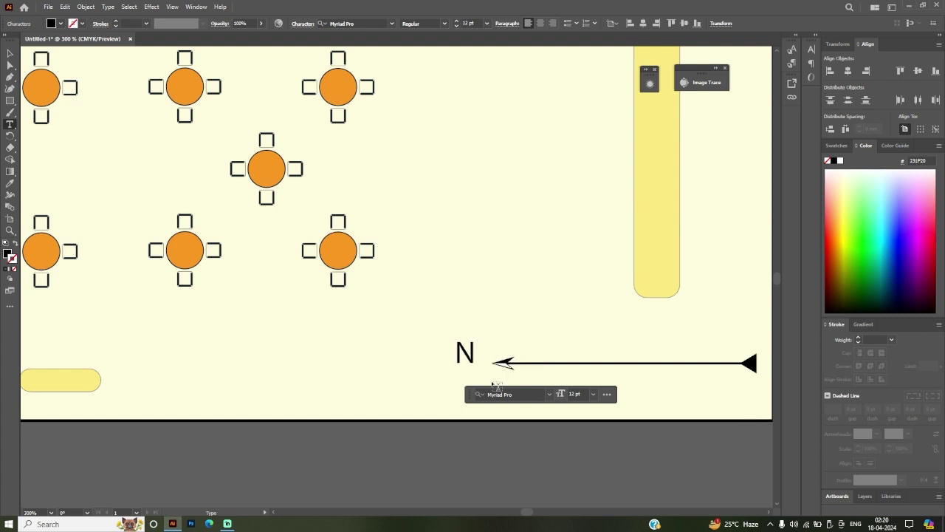
key(Escape)
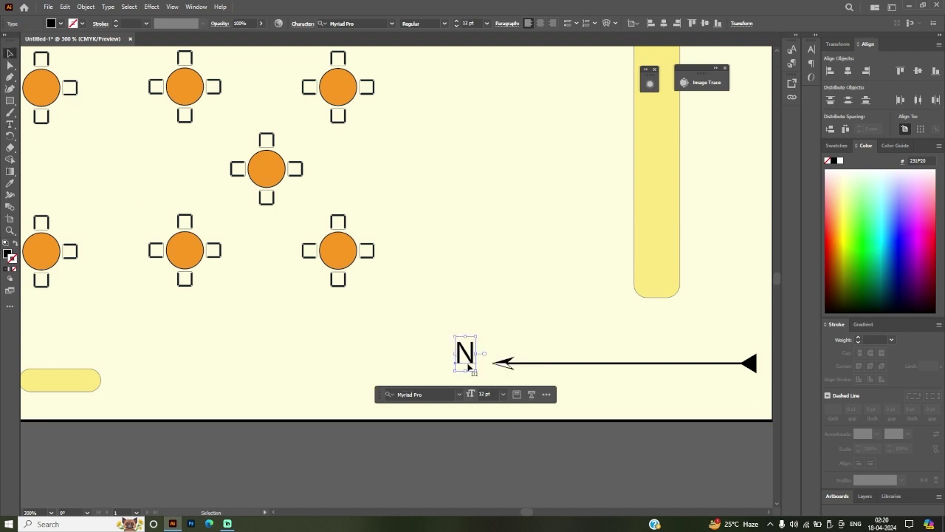
drag(470, 363, 484, 369)
click(435, 373)
key(ctrl+0)
scroll(344, 367, up, 1)
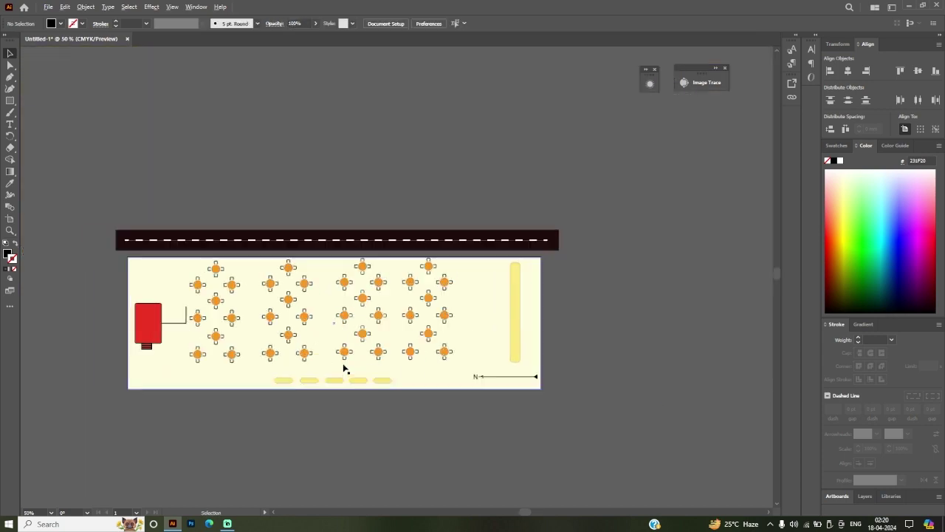
scroll(686, 355, down, 1)
scroll(574, 359, up, 3)
scroll(457, 368, down, 1)
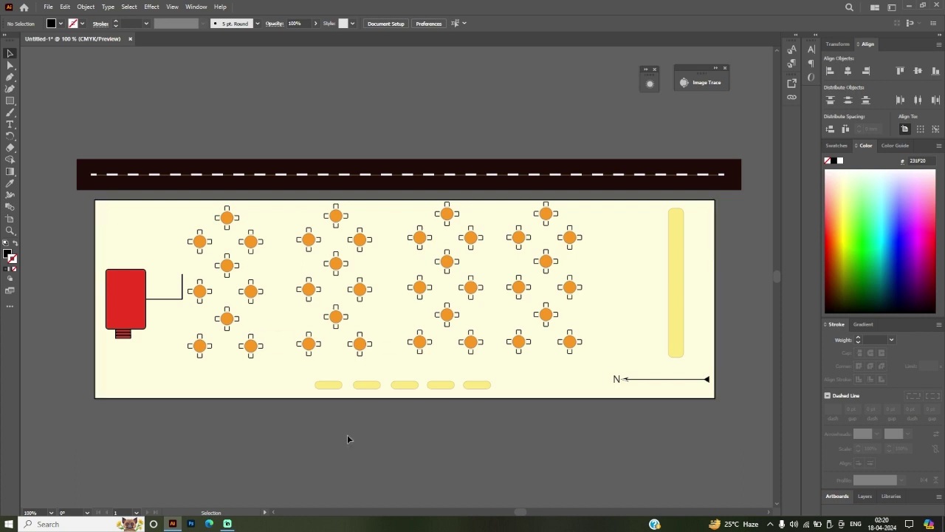
Step: Type 'Imperial Hotel venue' and move it just below the north arrow
click(10, 125)
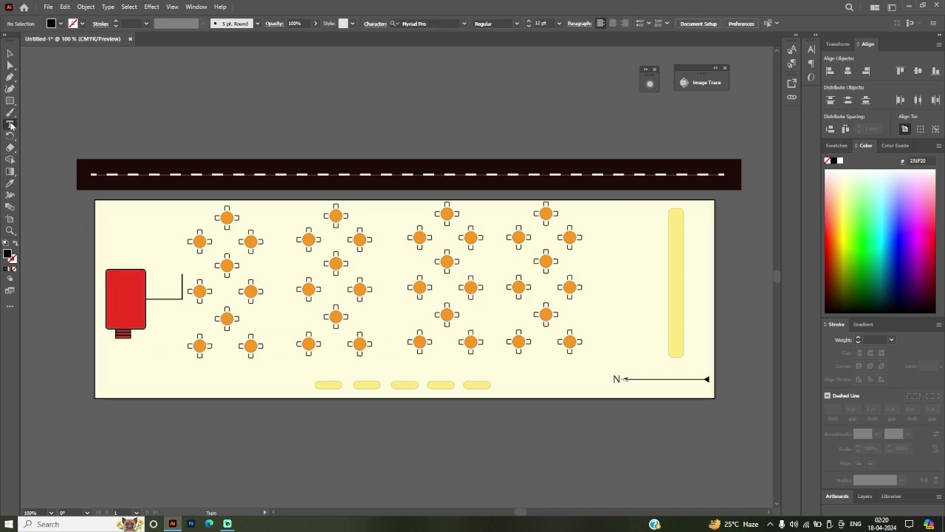
click(94, 142)
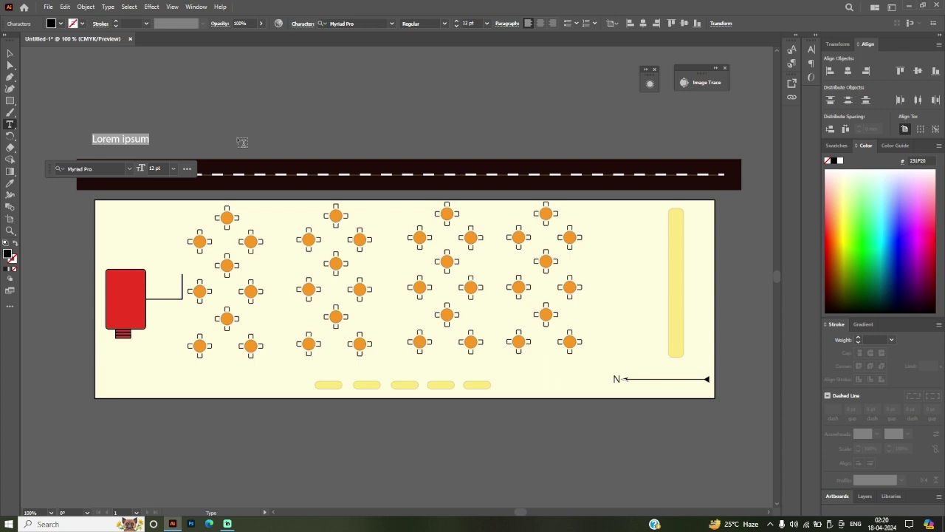
text(I)
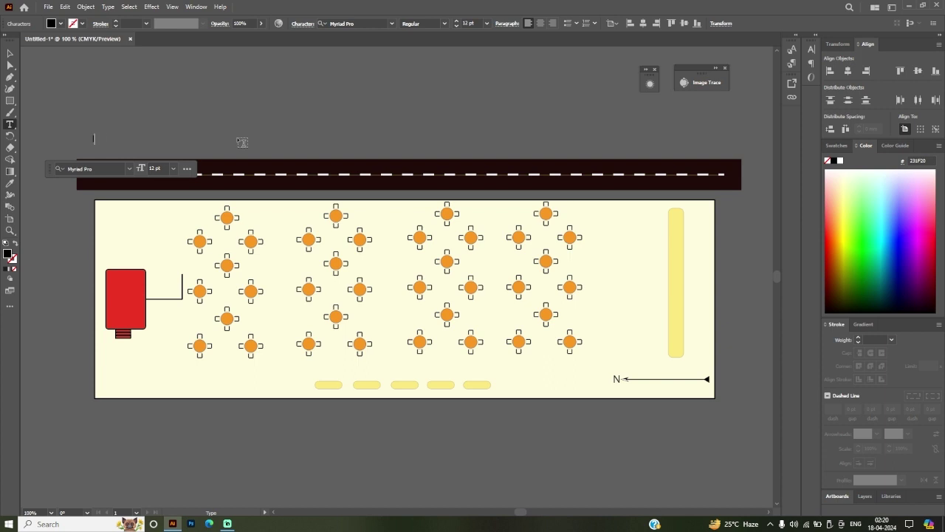
text(mperial)
text( Ho)
text(tel v)
text(enue)
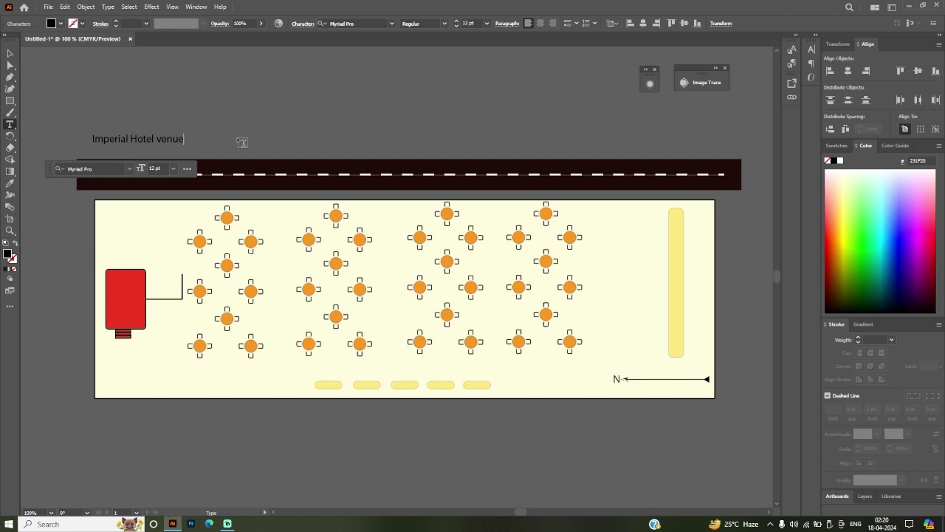
click(10, 54)
drag(127, 146, 653, 389)
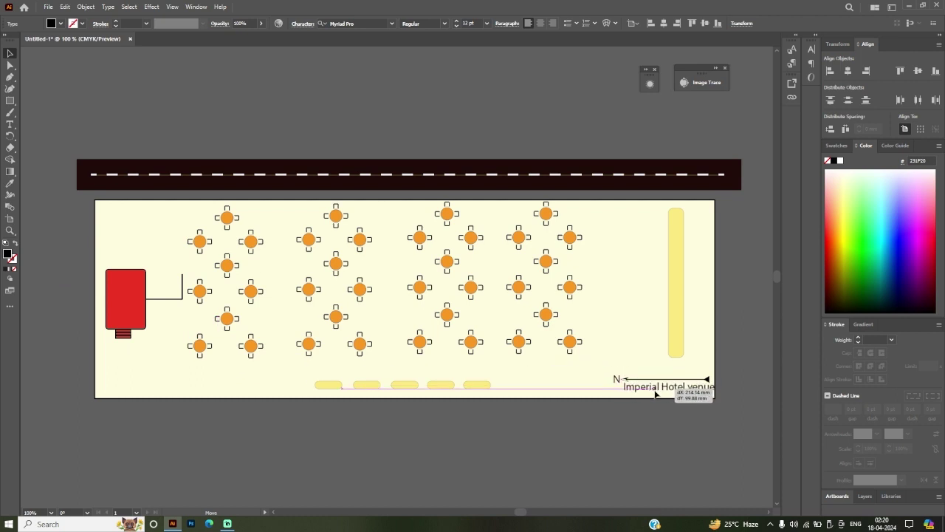
drag(653, 389, 655, 394)
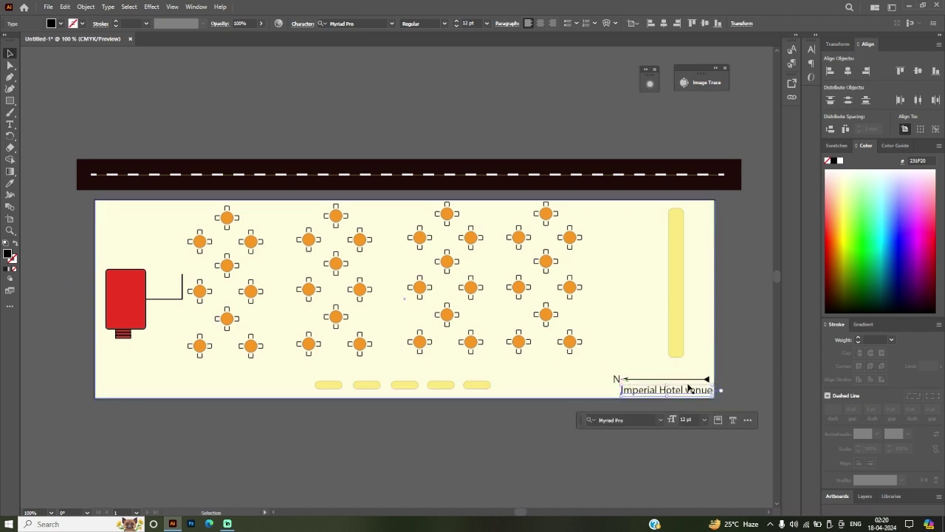
Step: Set the venue label to 8 pt Times New Roman Italic, centred under the arrow
click(647, 77)
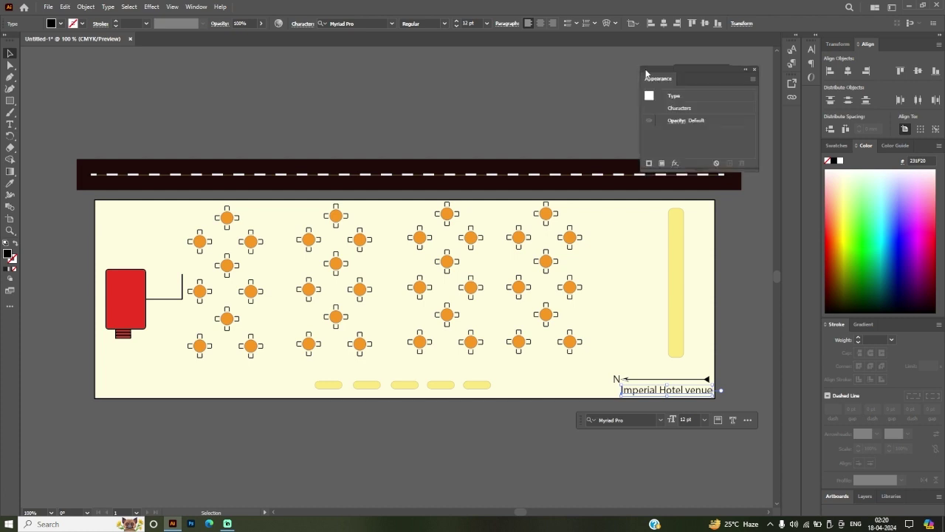
click(676, 96)
drag(699, 79, 696, 63)
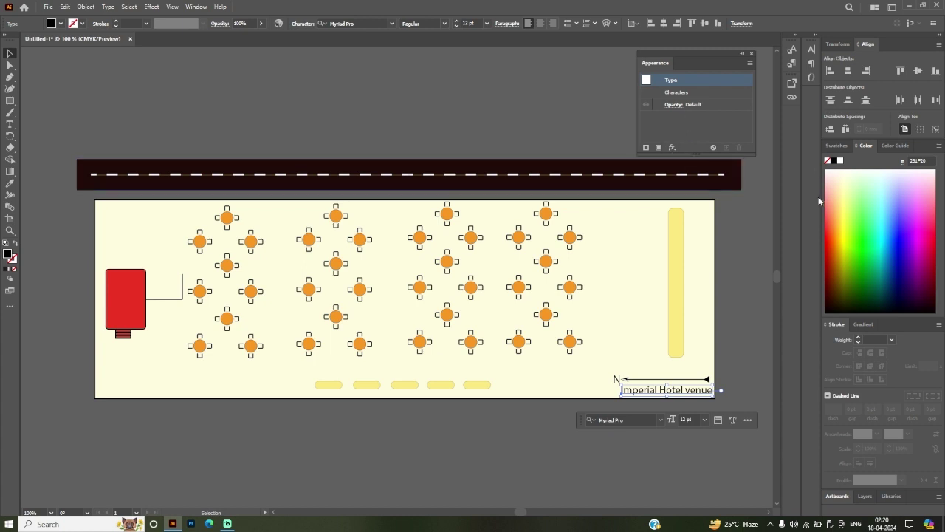
click(811, 49)
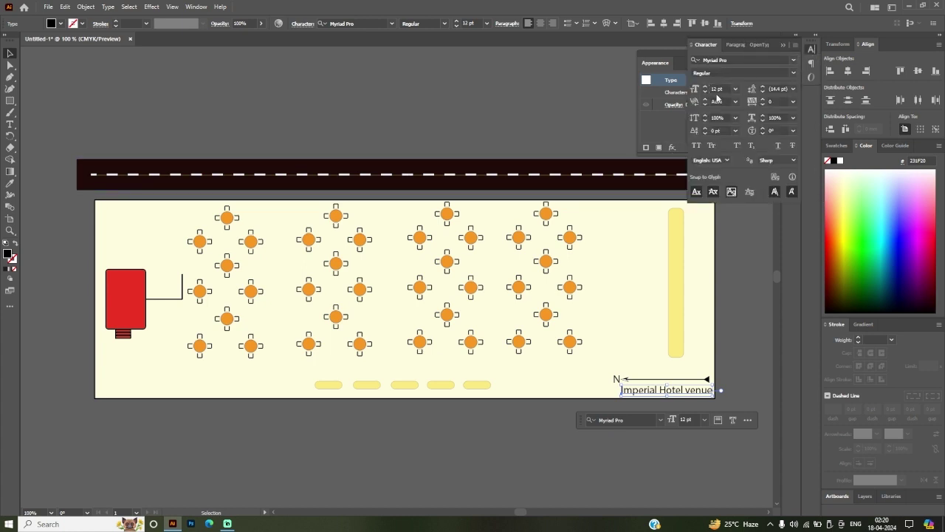
click(718, 89)
text(8)
key(Return)
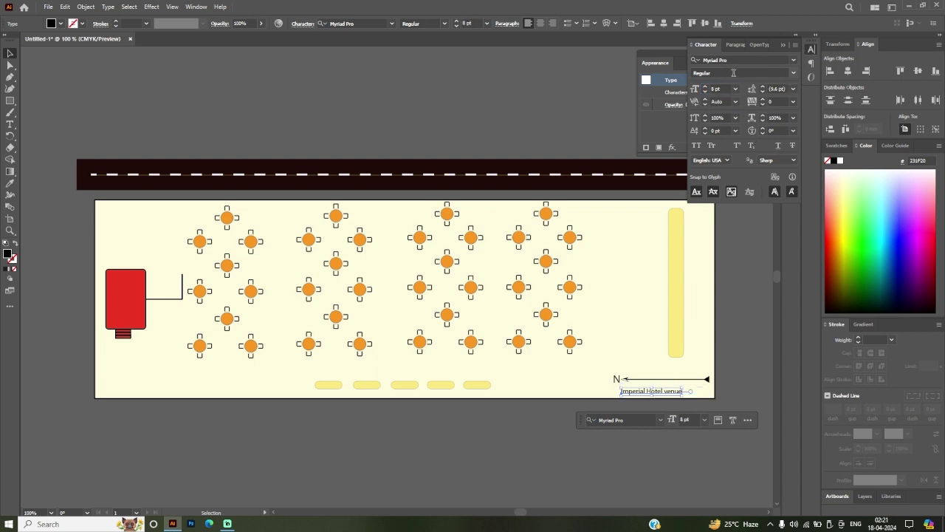
click(736, 60)
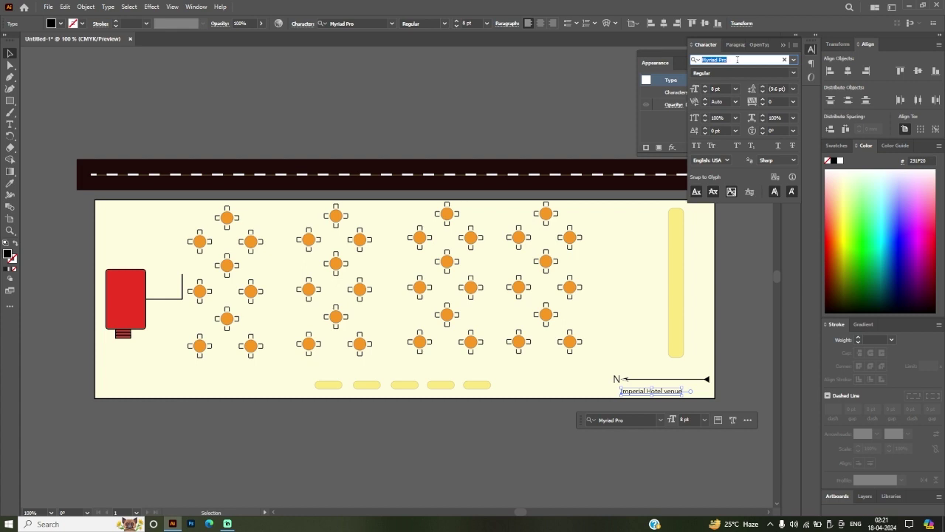
text(times)
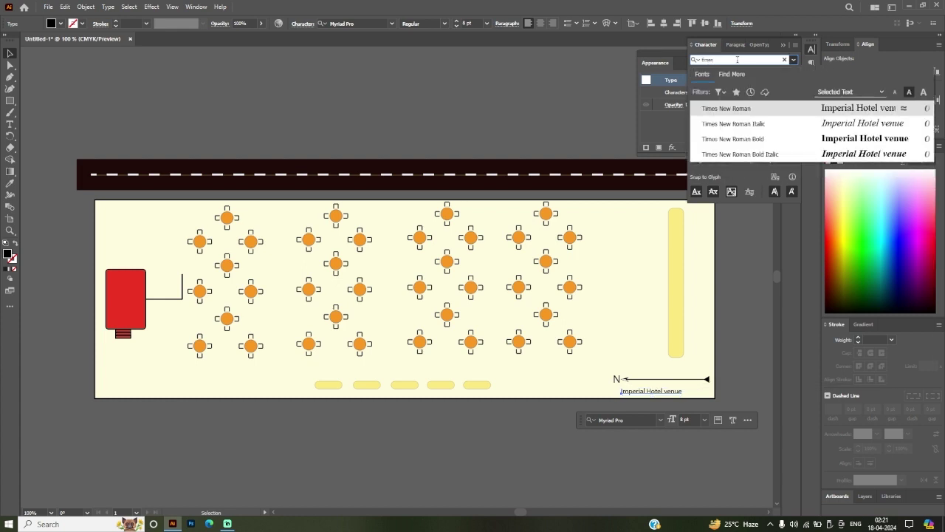
click(749, 126)
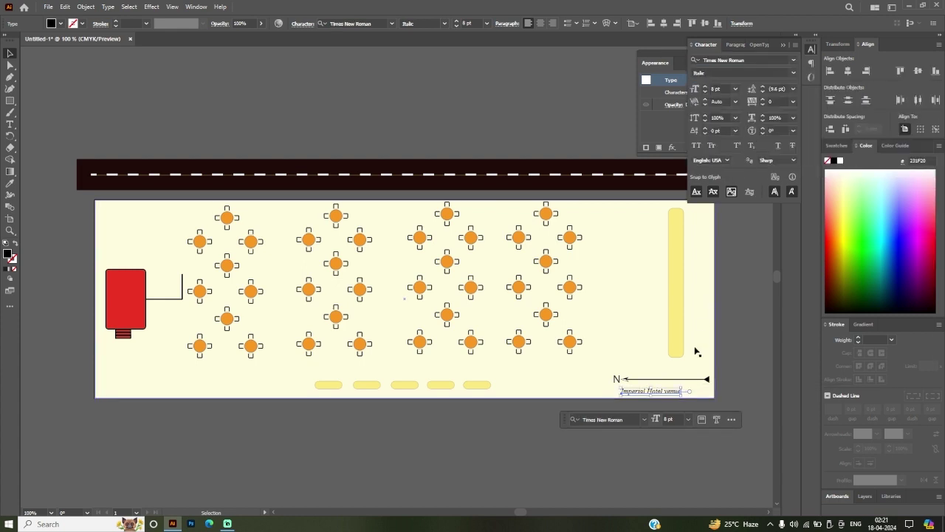
drag(665, 396, 680, 391)
click(577, 455)
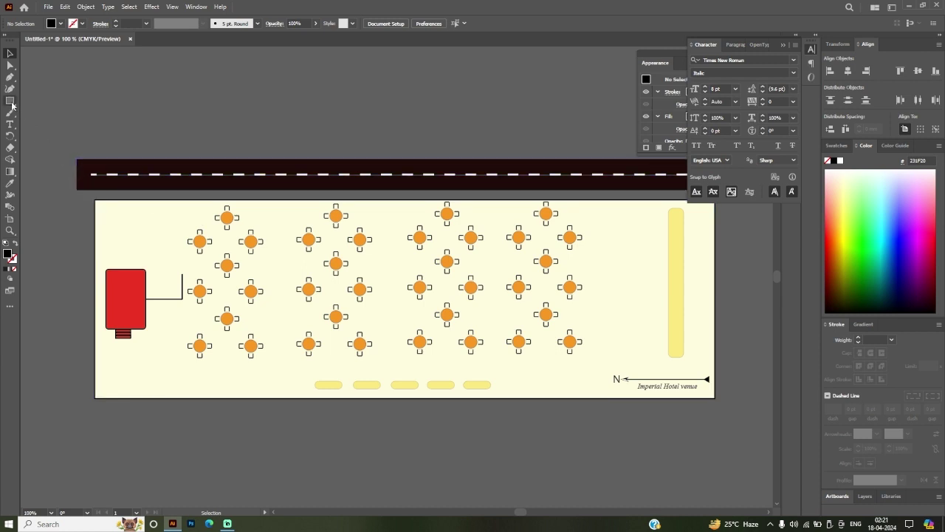
Step: Add the subtitle '25th Foundation Day Celebration (Hitkari Productions and Creations)' above the road, aligned to its left end
click(11, 124)
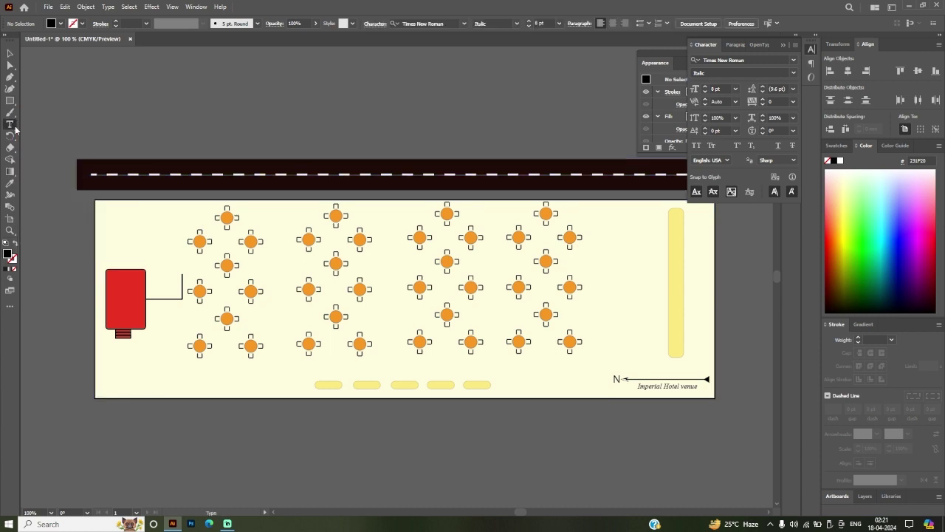
click(103, 145)
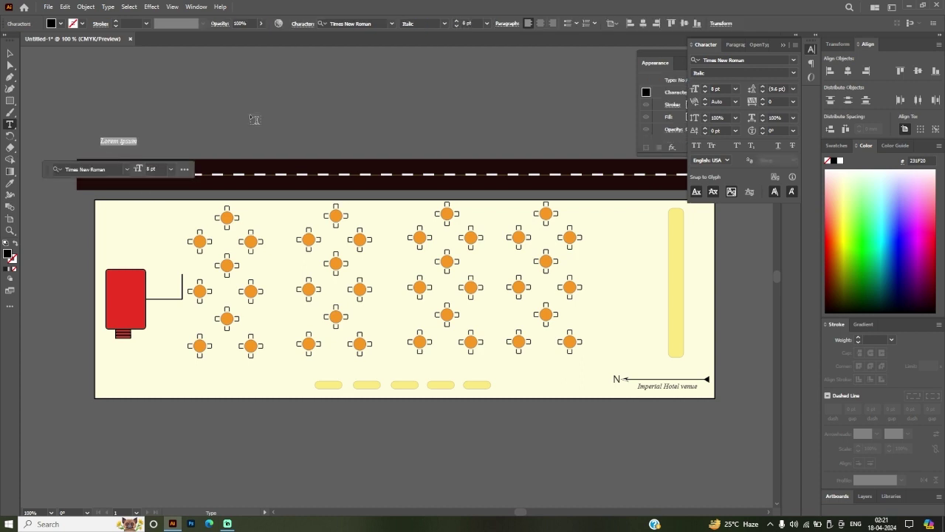
text(Hal)
text(lkari )
text(Arodu)
text(ctions)
text( and)
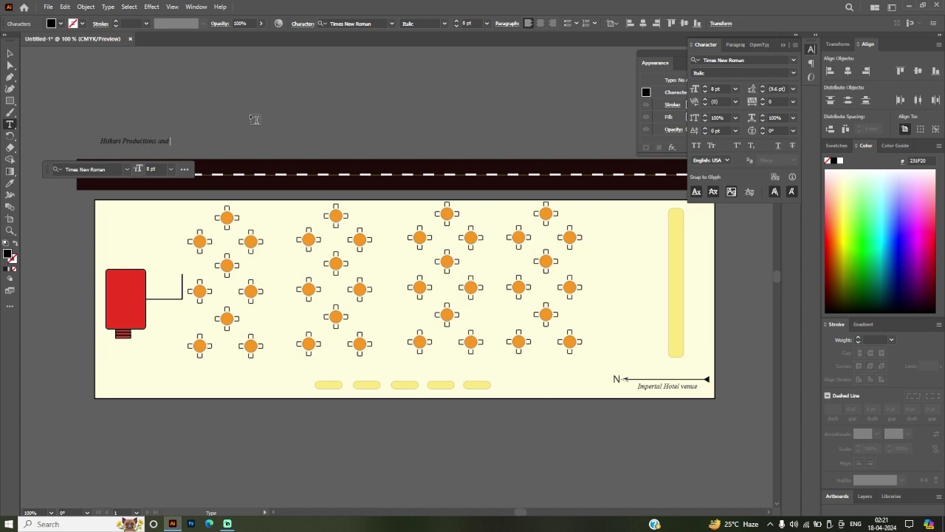
text( Creations)
text(2)
text(5th )
text(Founda)
text(tion)
text( Day)
text( Ce)
text(lebrati)
text(on )
text(|)
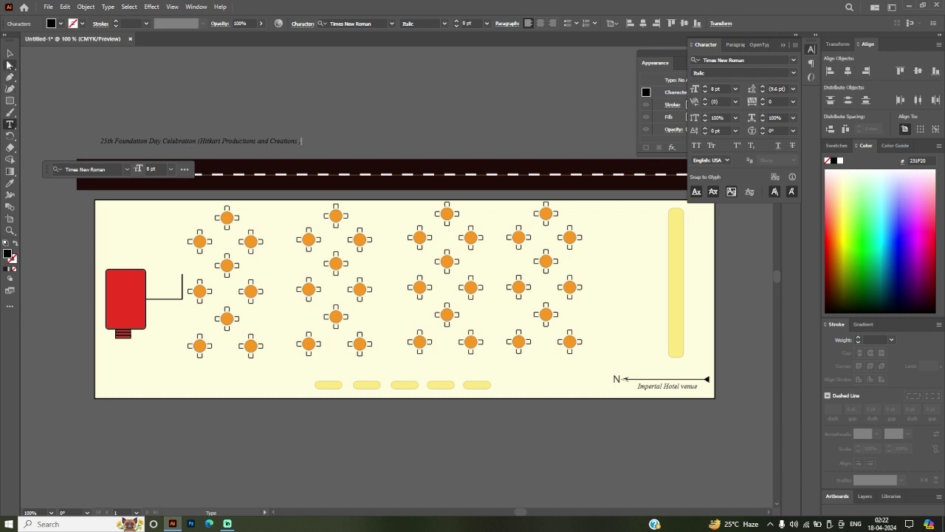
click(10, 53)
drag(147, 139, 131, 146)
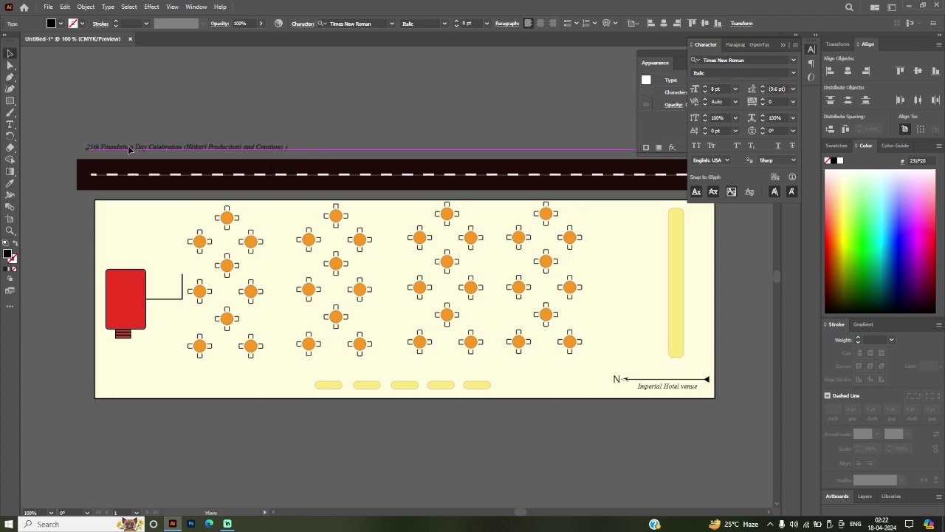
click(208, 110)
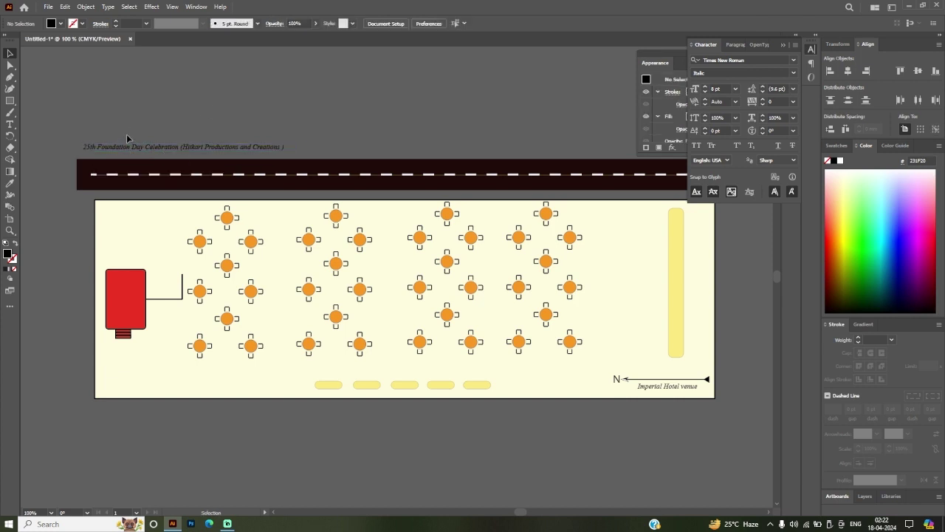
Step: Type the 'Suggestive Layout Plan' title and place it above the subtitle
click(10, 125)
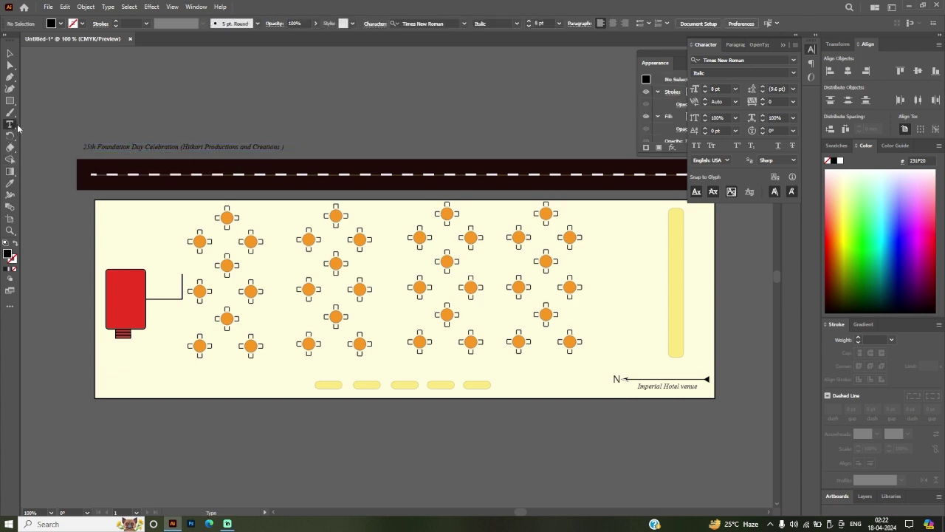
click(93, 127)
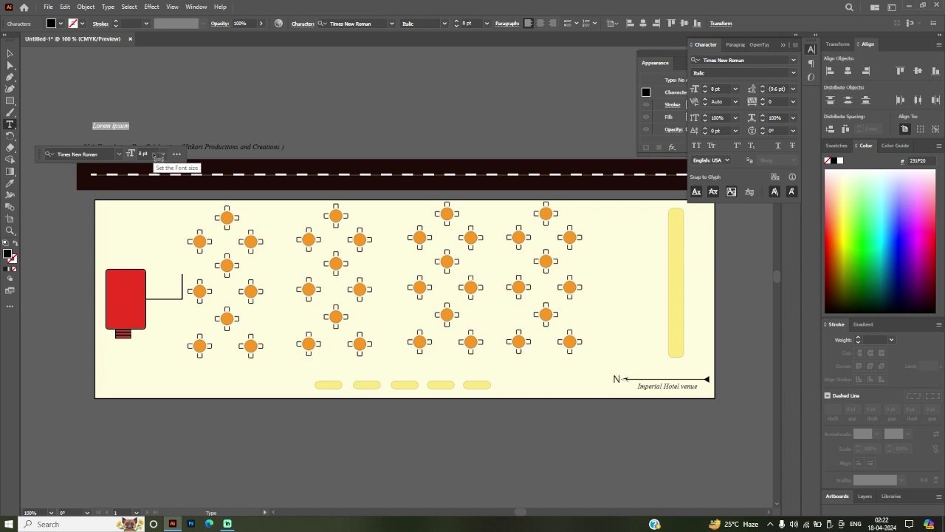
text(Li)
text(y)
text(out)
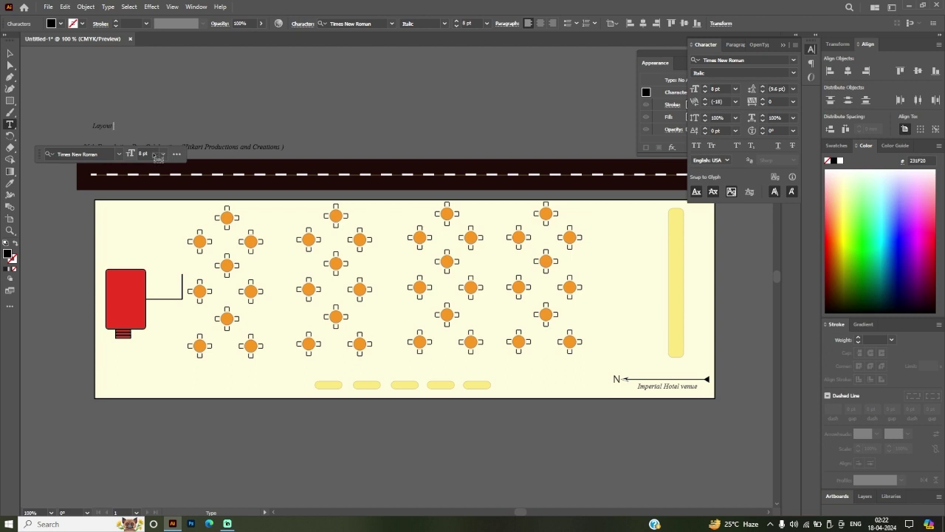
text( Pla)
text(Su)
text(ggestiv)
text(e)
key(Escape)
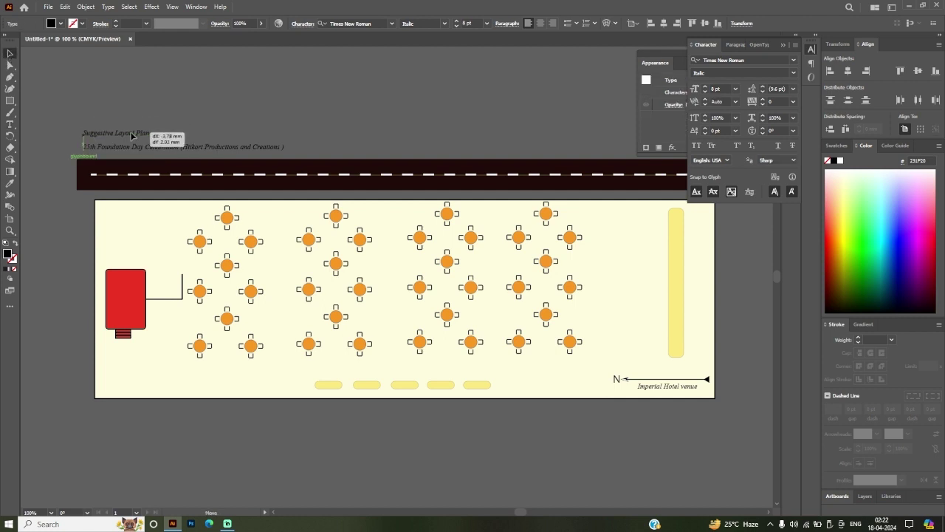
drag(141, 129, 131, 136)
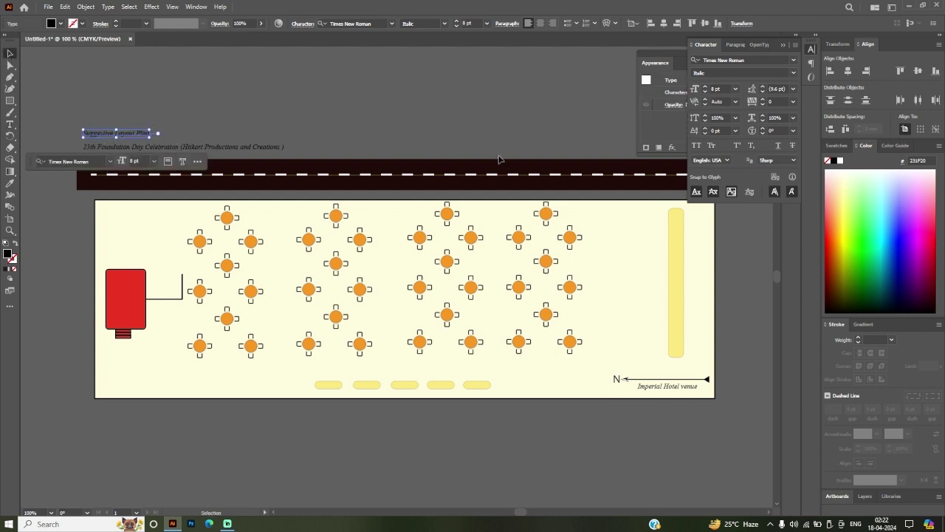
Step: Make the title Bold at 18 pt font size
click(727, 73)
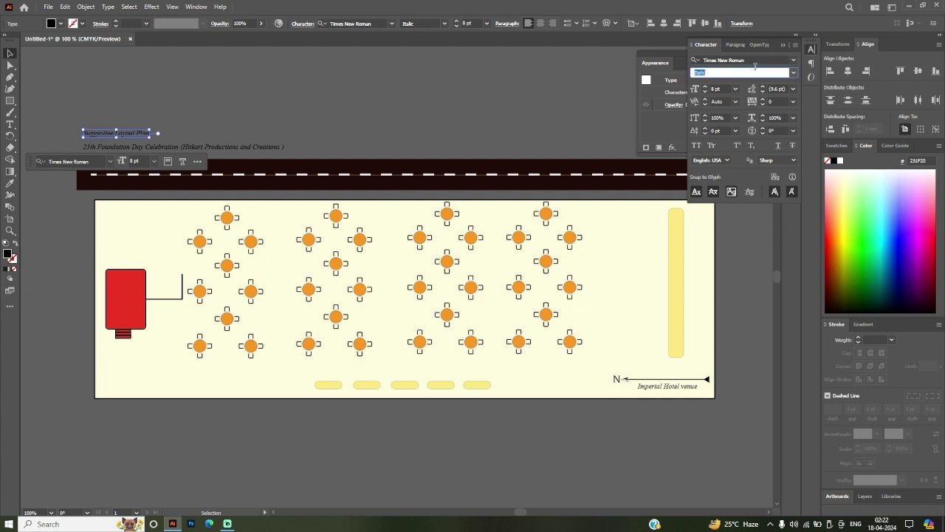
click(761, 61)
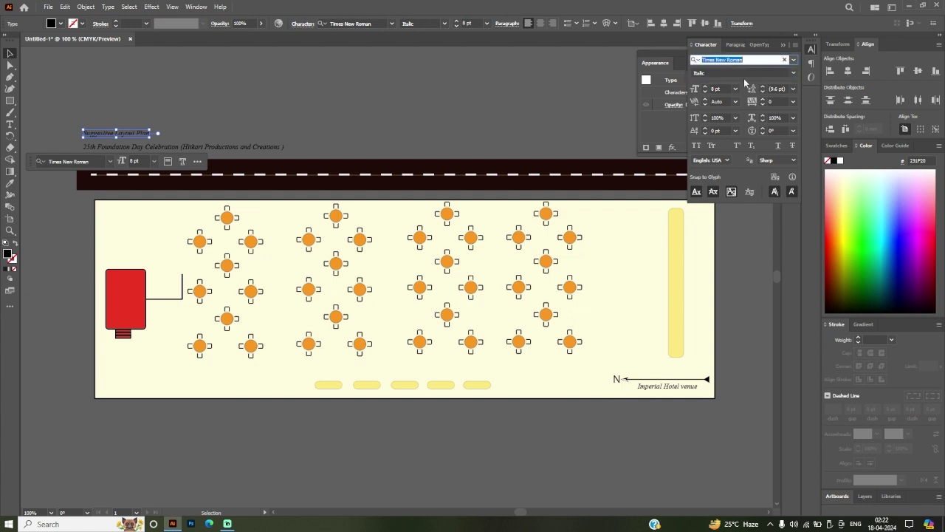
click(743, 71)
text(Bold)
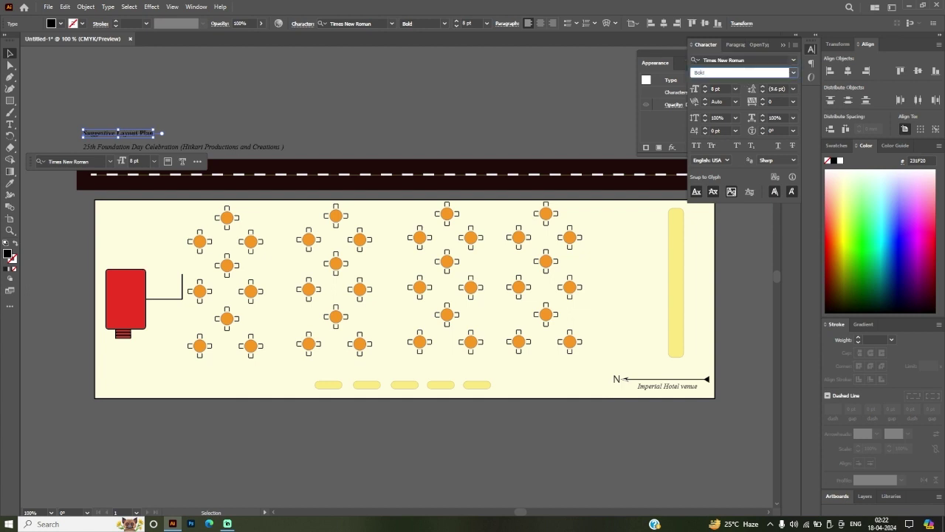
key(Return)
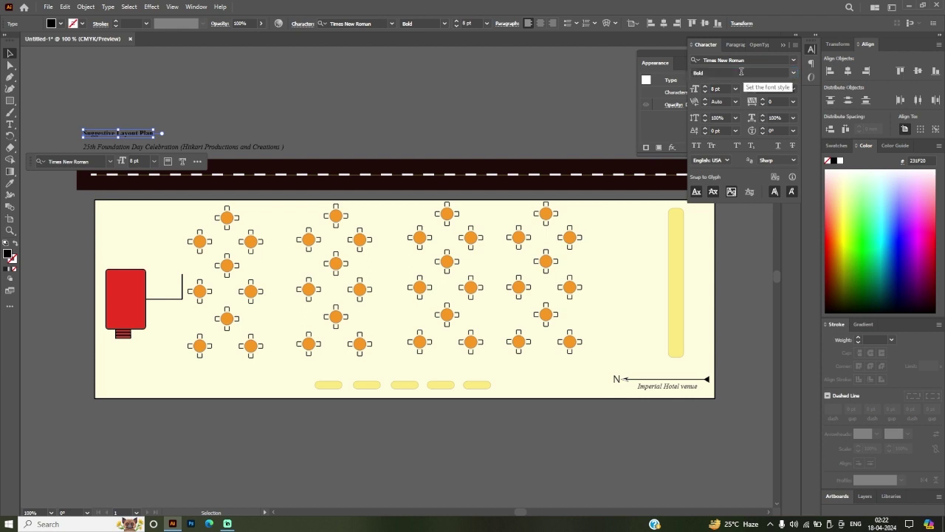
click(715, 89)
double_click(715, 89)
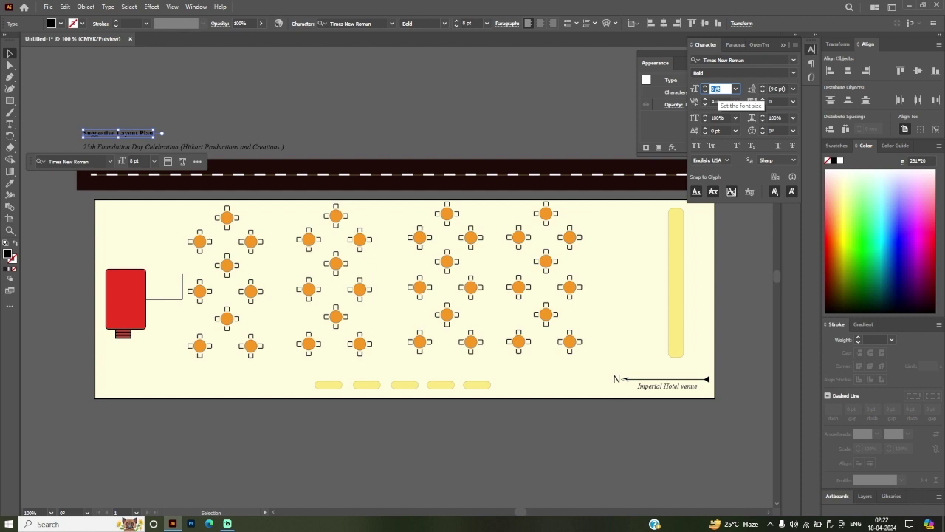
text(18)
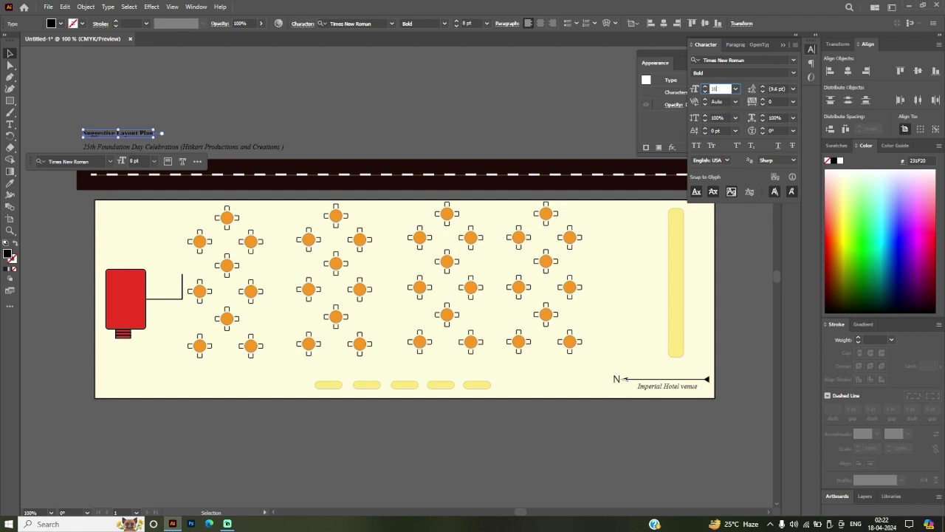
key(Return)
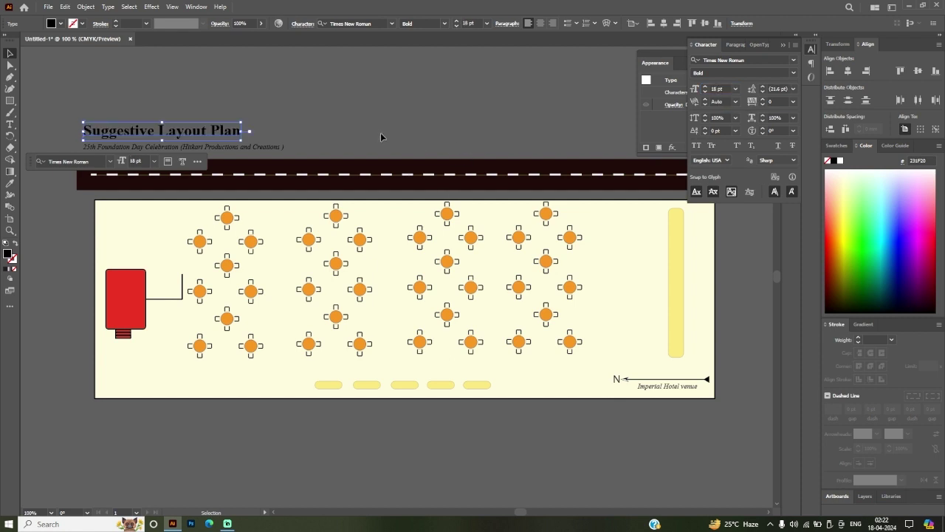
click(371, 127)
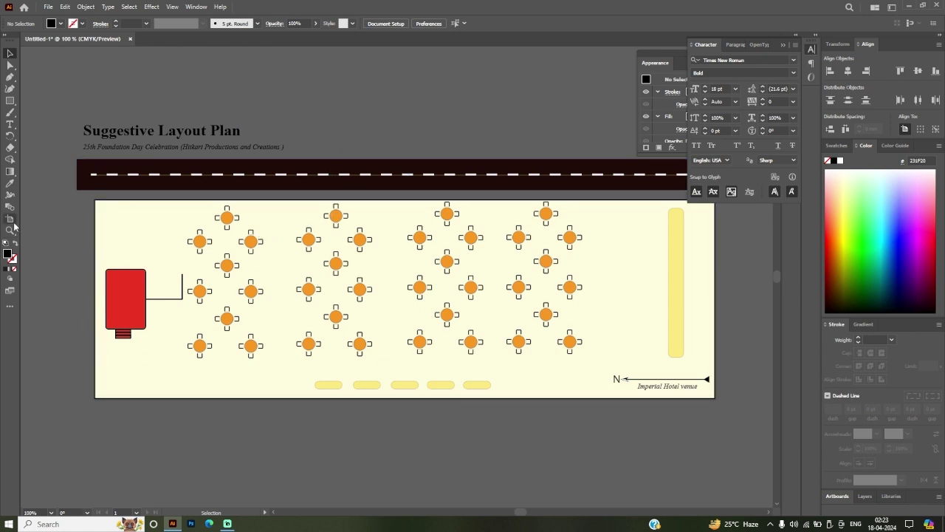
Step: Extend the artboard's left, top and bottom edges outward to enclose the title and road
click(10, 219)
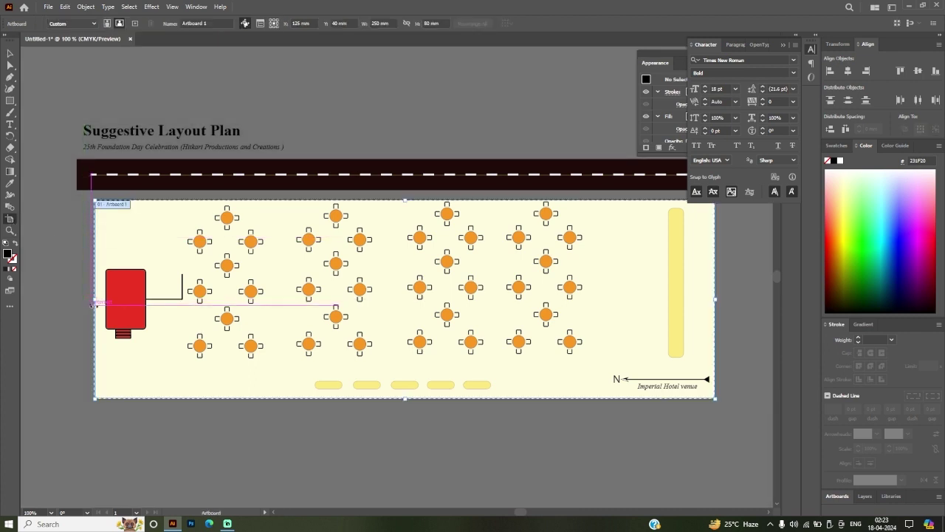
drag(93, 303, 53, 303)
drag(385, 199, 384, 97)
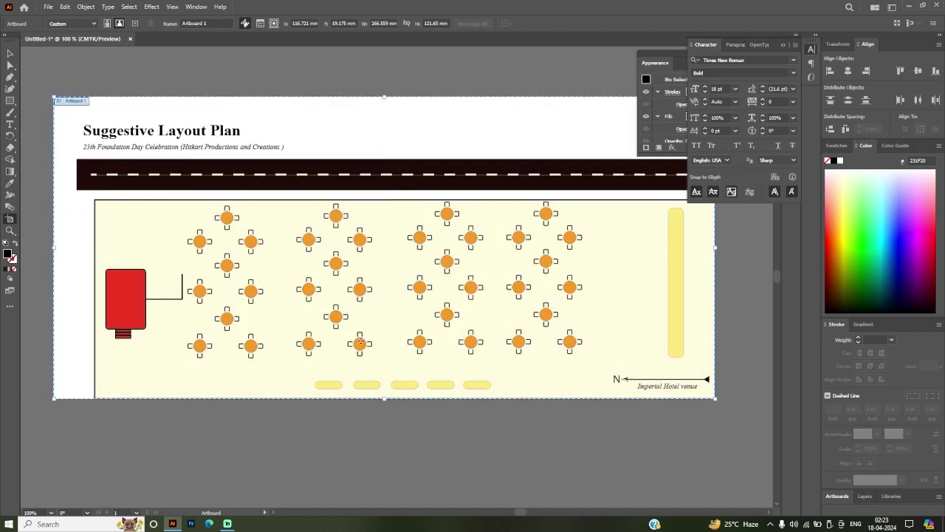
scroll(373, 373, down, 2)
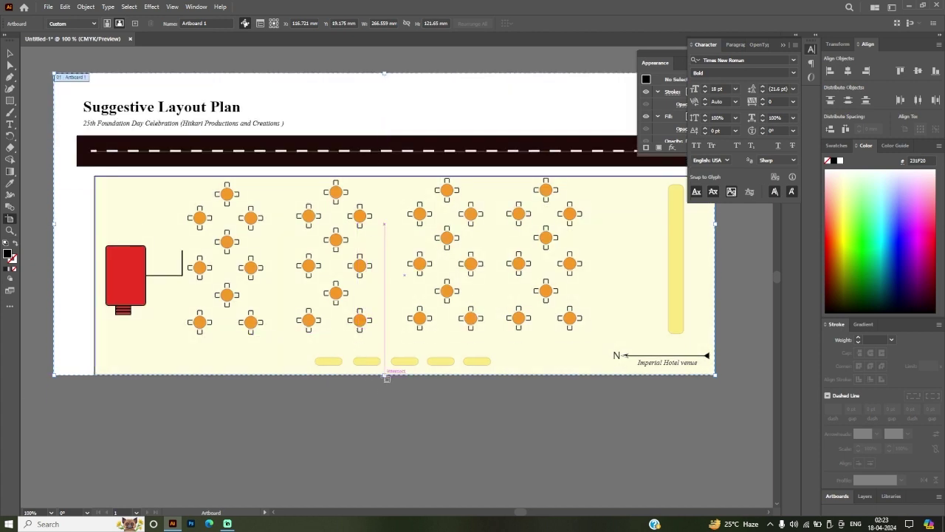
drag(384, 376, 385, 437)
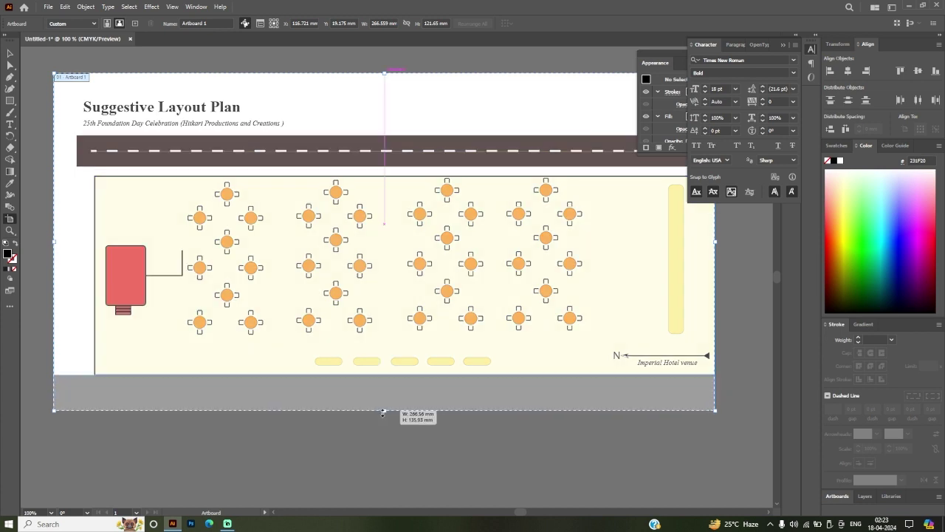
key(ctrl+minus)
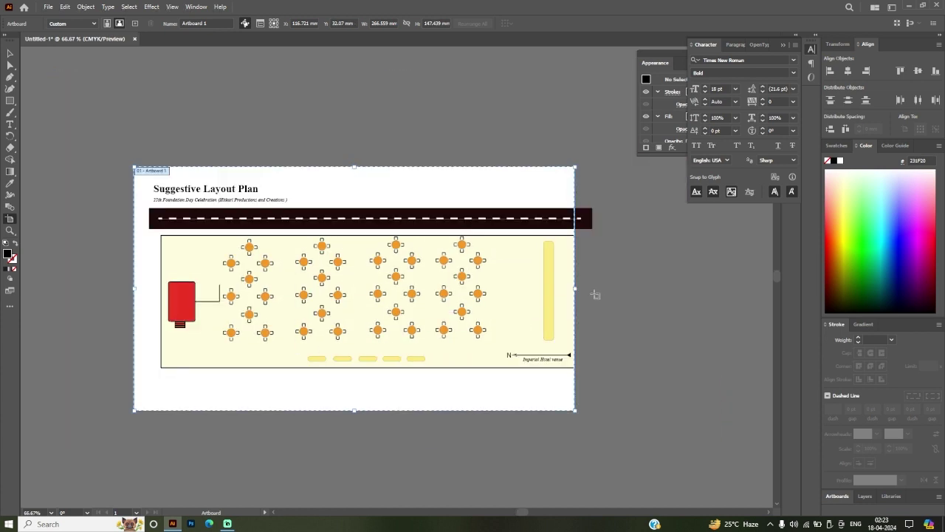
Step: Widen the artboard to the right and fine-tune its edges to about 288.18 × 170.855 mm
drag(574, 289, 603, 290)
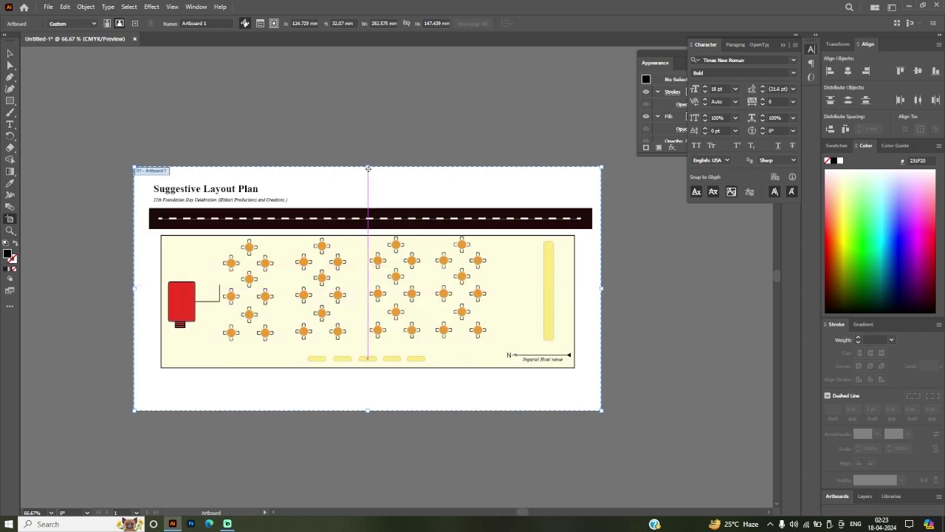
drag(367, 167, 368, 158)
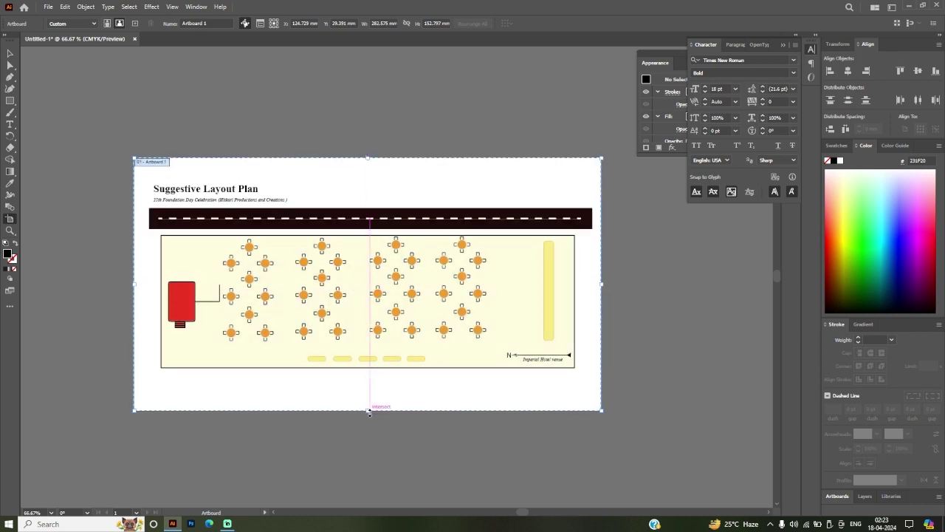
drag(367, 410, 367, 441)
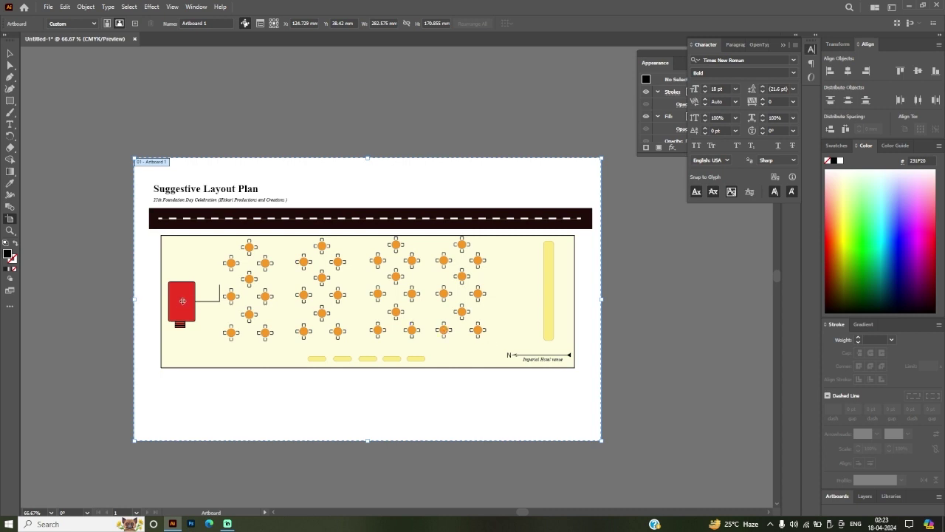
drag(135, 299, 133, 300)
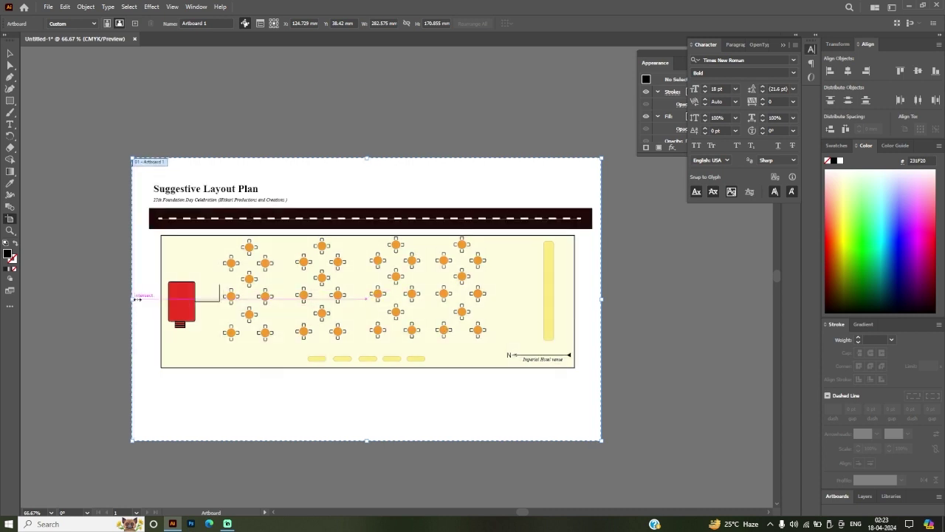
drag(603, 299, 609, 299)
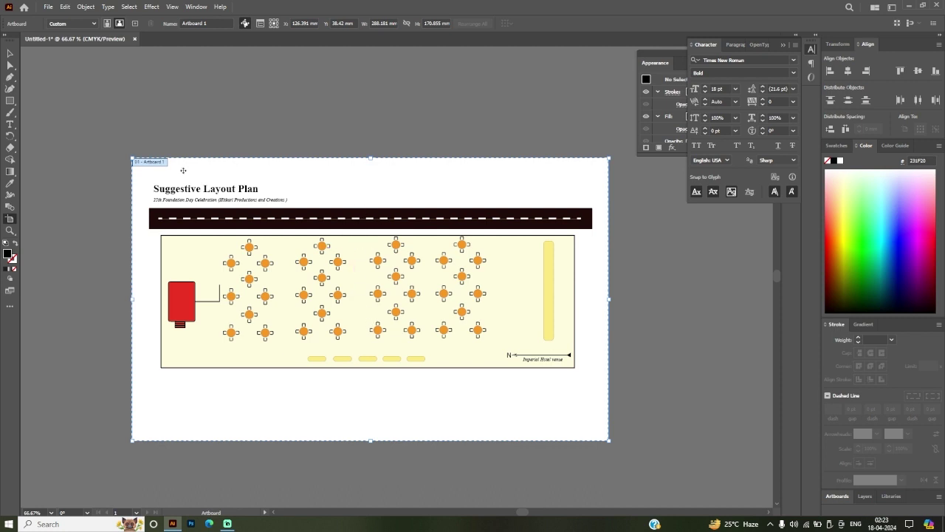
click(10, 54)
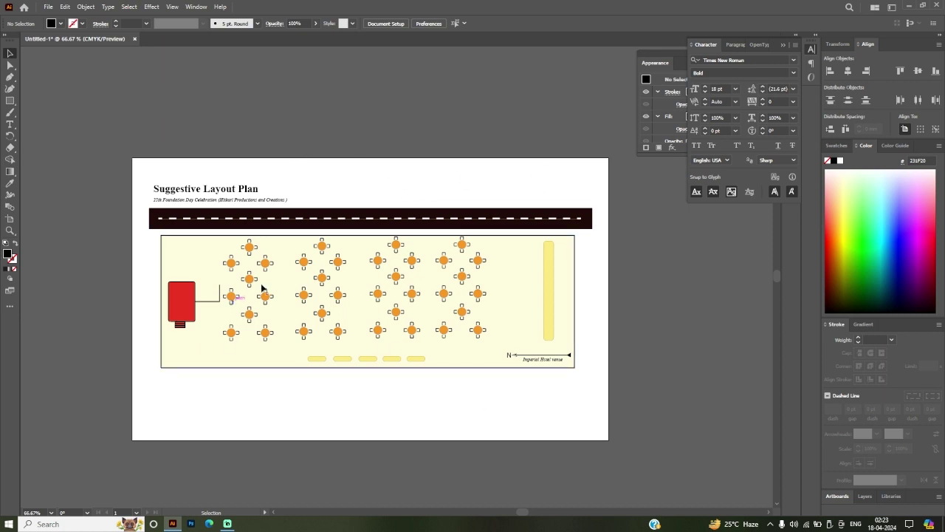
Step: Add an 'Index:' text heading in the white space below the seating layout
click(10, 124)
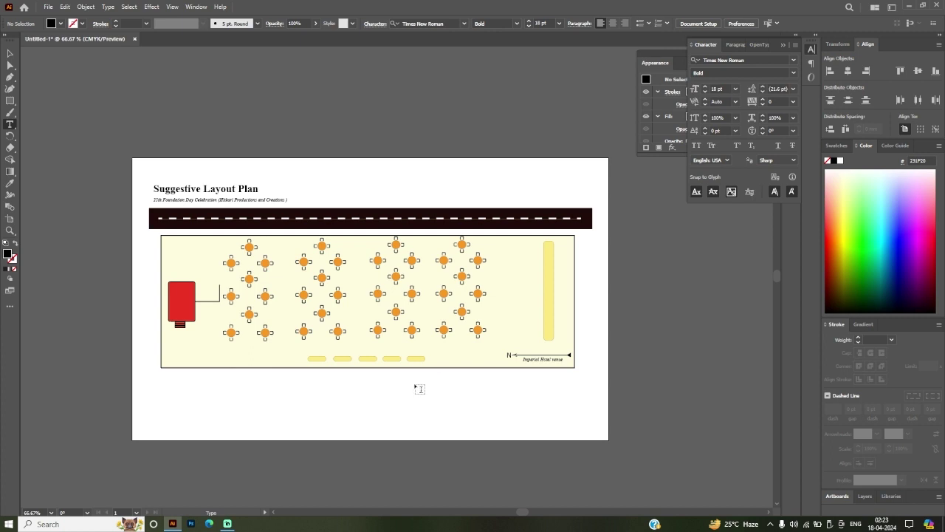
click(418, 380)
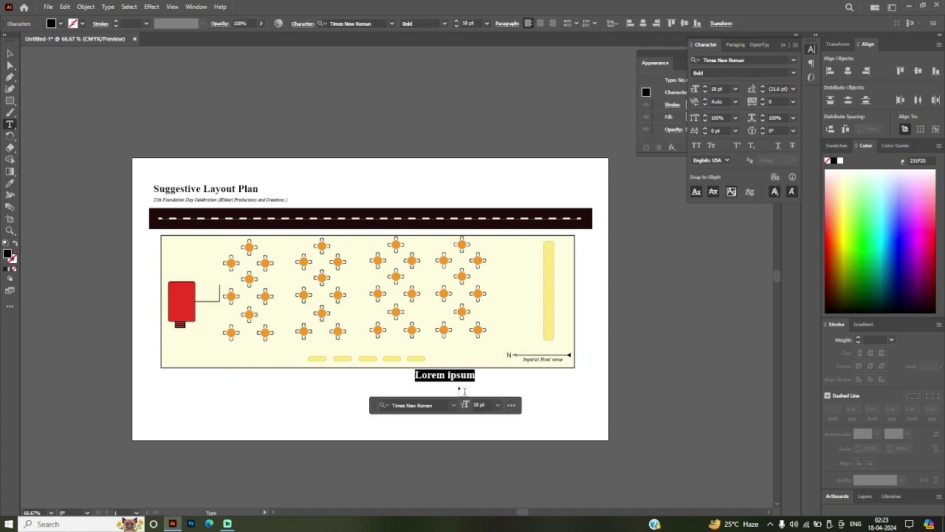
text(I)
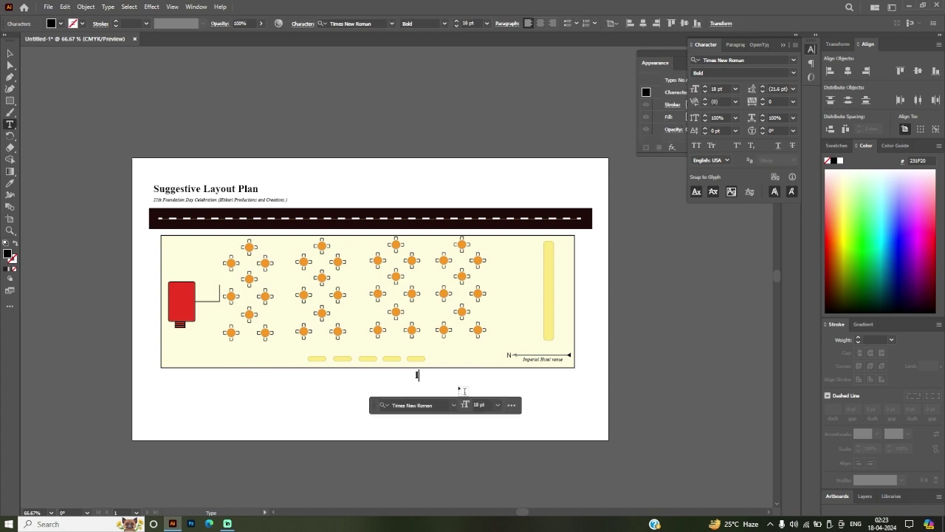
text(ndexes)
key(BackSpace)
key(BackSpace)
text(")
key(BackSpace)
text(:)
click(9, 54)
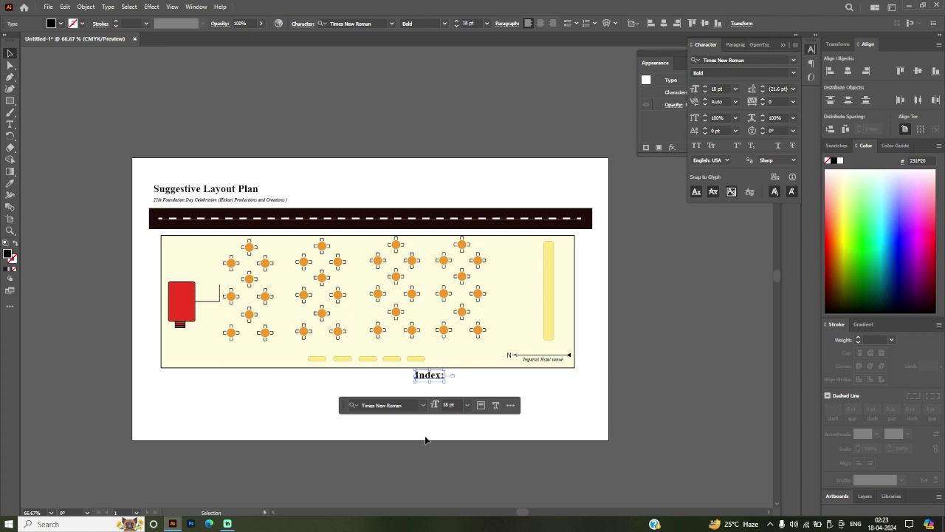
click(403, 395)
Step: Shift the 'Index:' heading about 20 mm to the right
click(429, 377)
drag(657, 58, 596, 38)
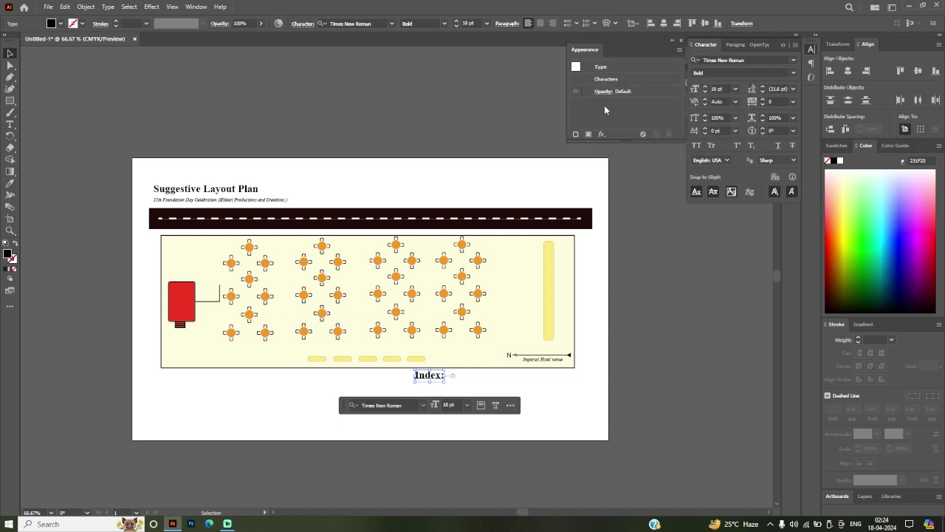
click(684, 320)
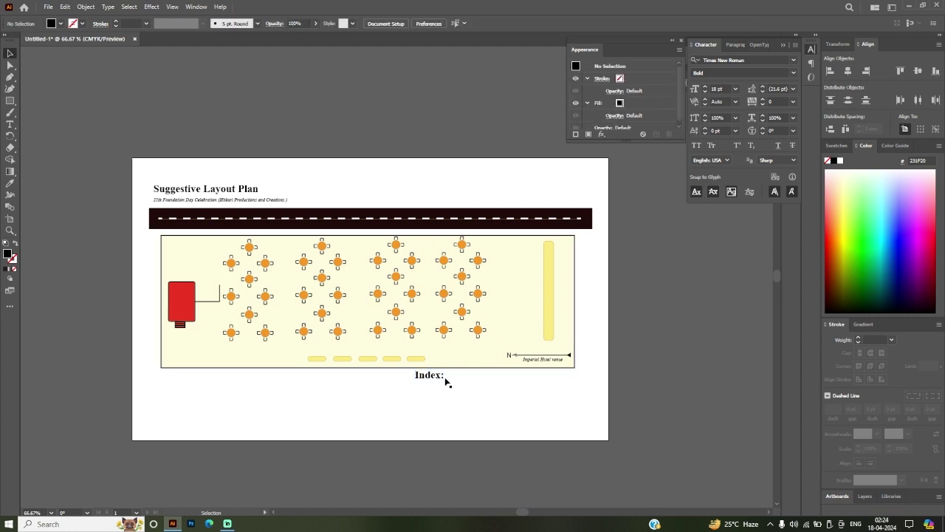
drag(440, 382, 472, 382)
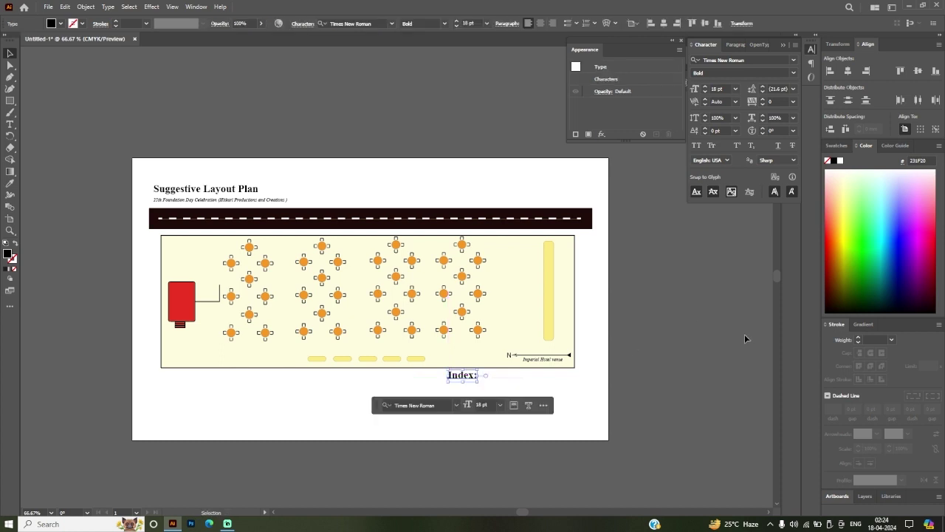
click(656, 342)
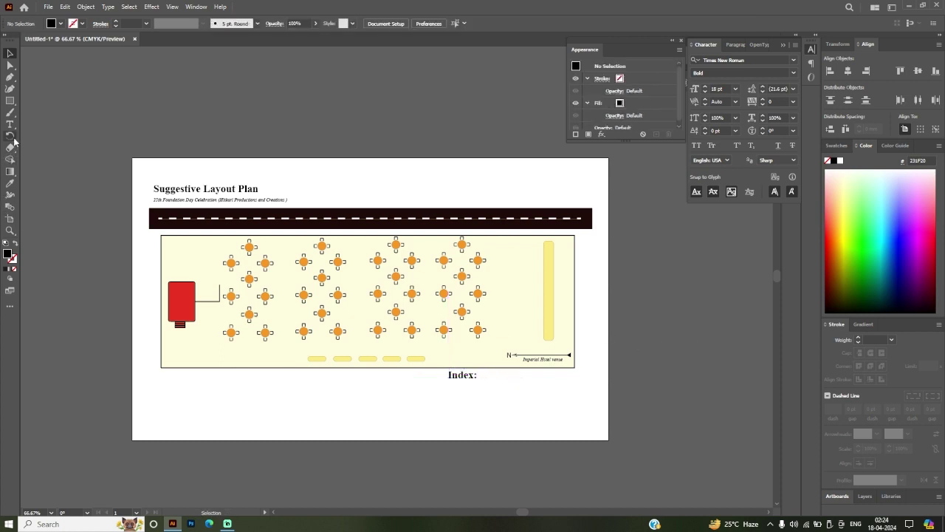
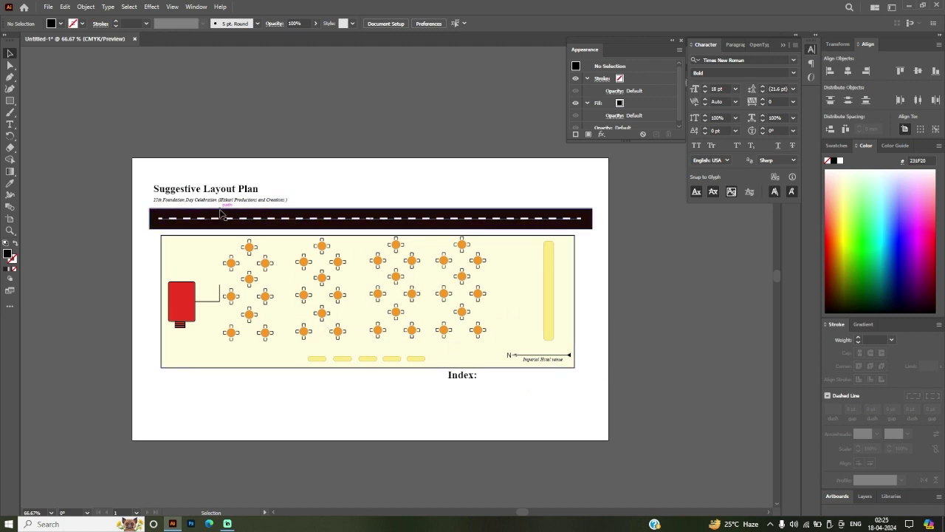
Step: Set the '25th Foundation Day Celebration' subtitle to 12 pt and nudge it into place
scroll(179, 204, up, 3)
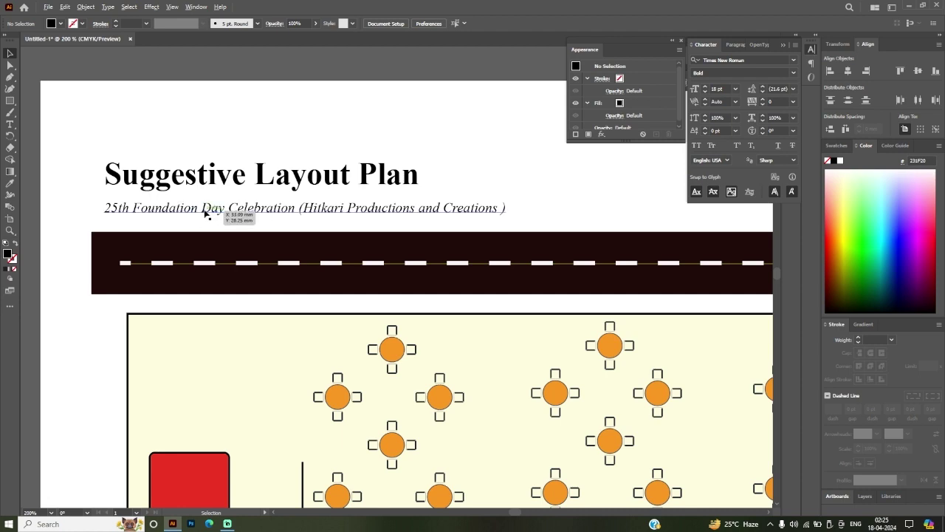
scroll(208, 214, down, 4)
scroll(226, 243, up, 2)
scroll(312, 226, down, 1)
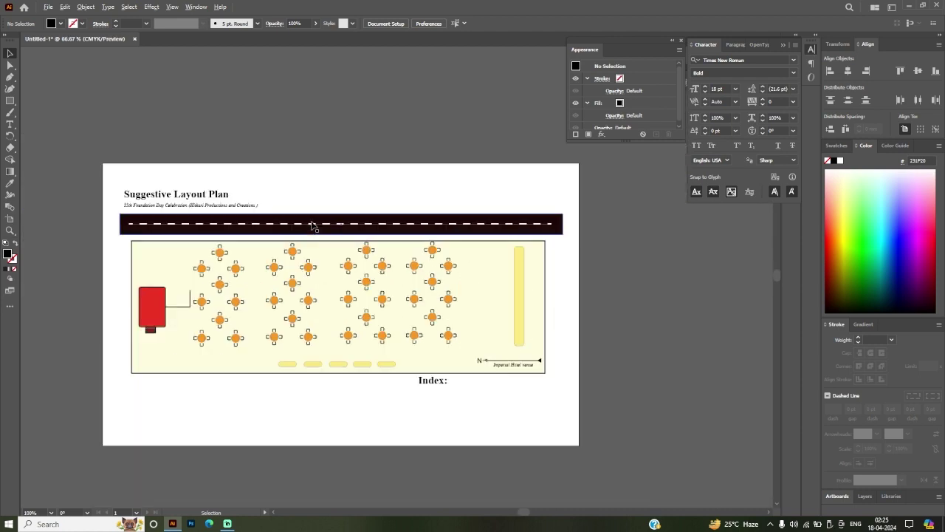
click(221, 208)
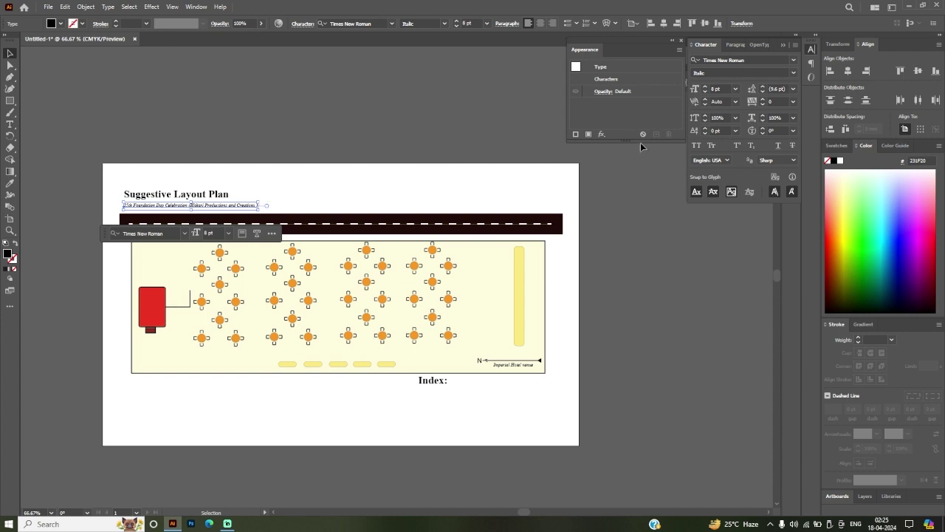
click(735, 89)
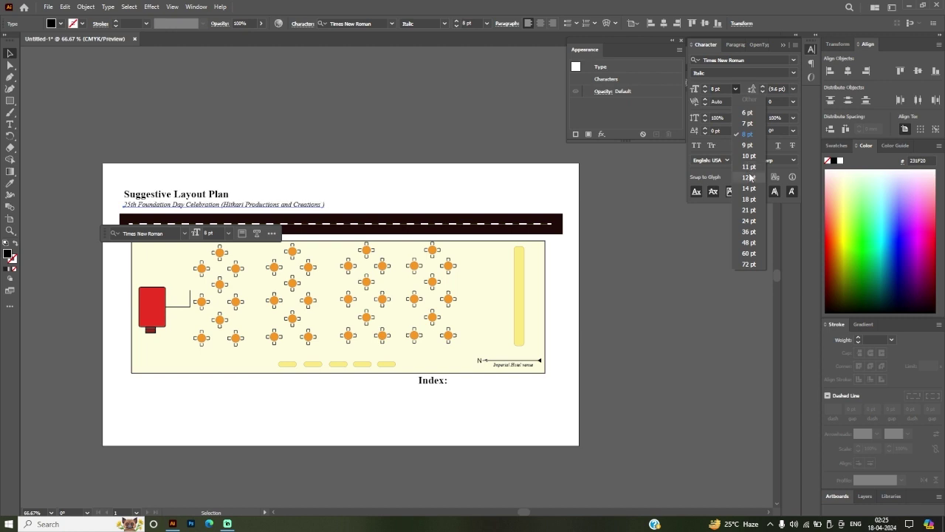
click(750, 178)
drag(256, 212, 257, 213)
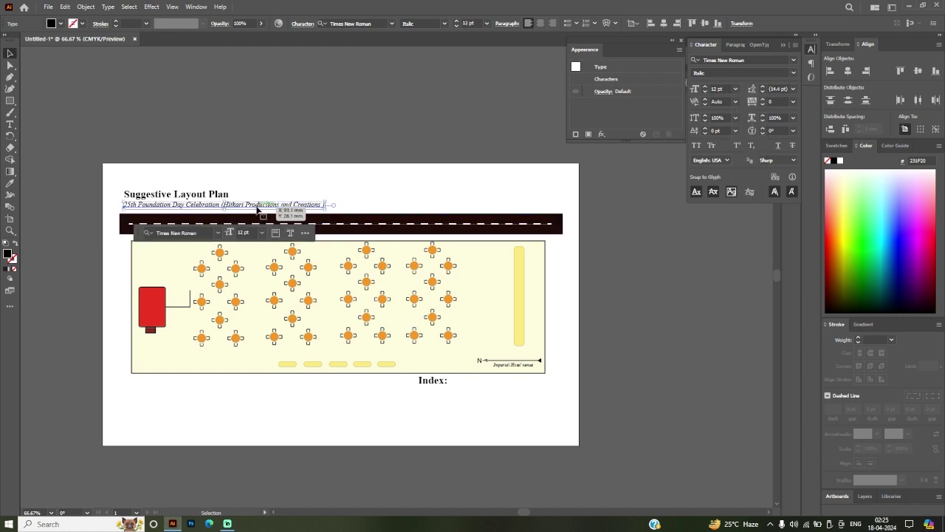
click(324, 164)
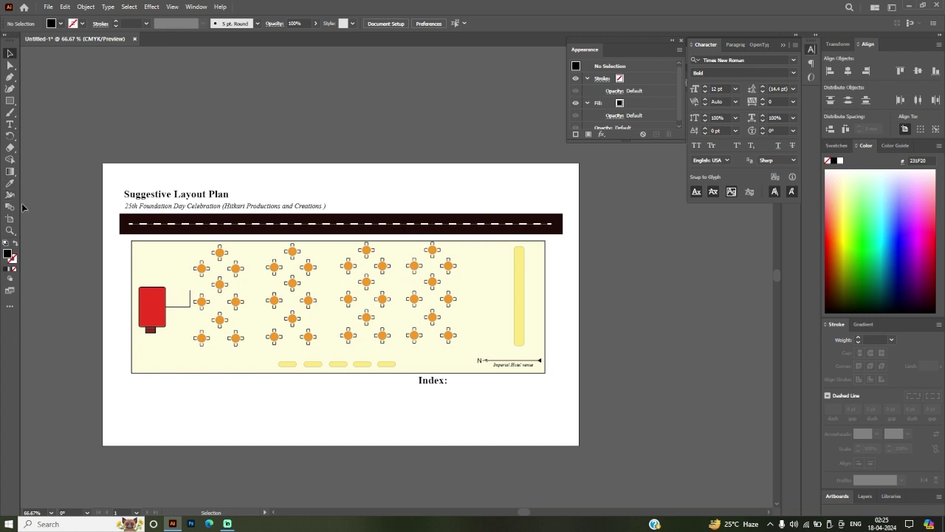
Step: Copy the 'Imperial Hotel venue' label and place the copy below the plan
click(11, 124)
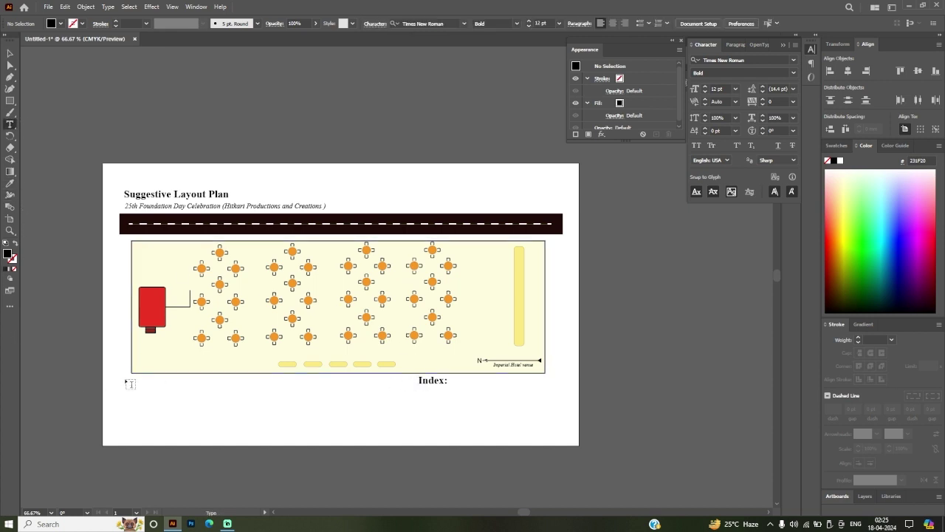
click(10, 53)
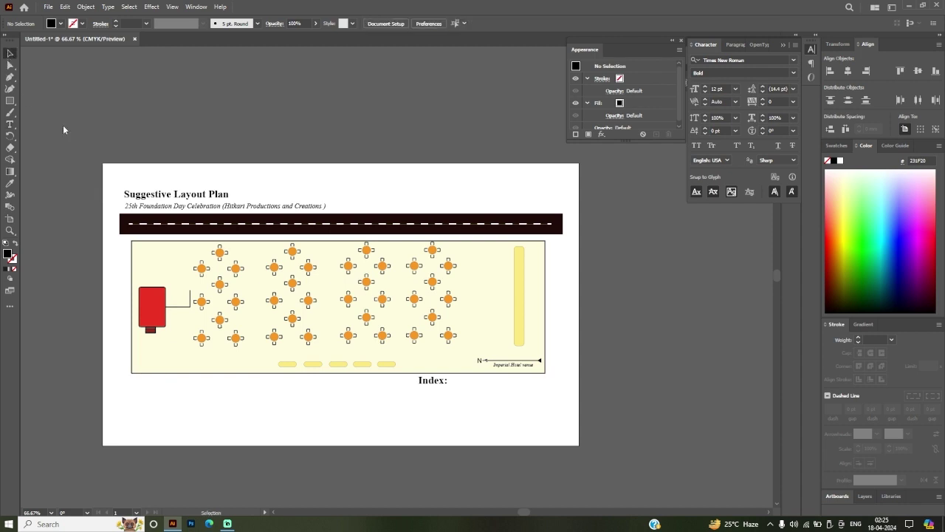
click(503, 365)
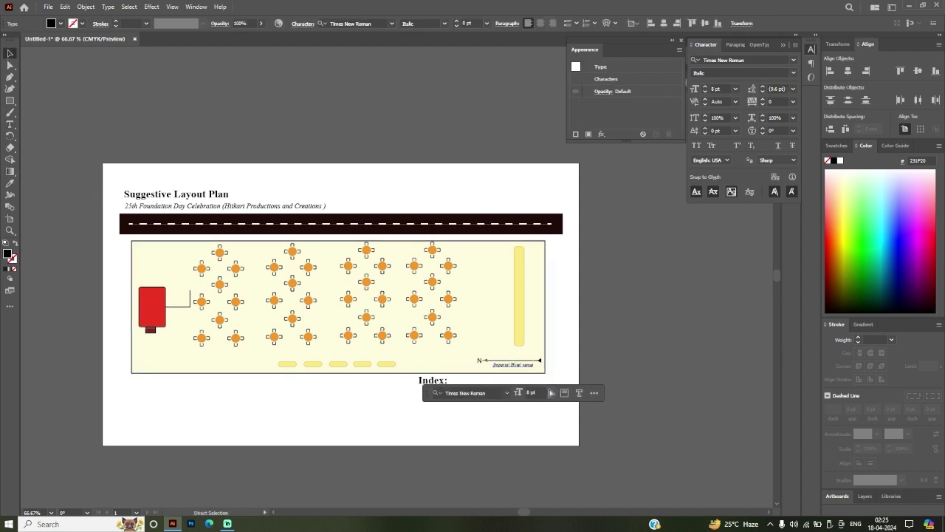
key(ctrl+c)
key(ctrl+v)
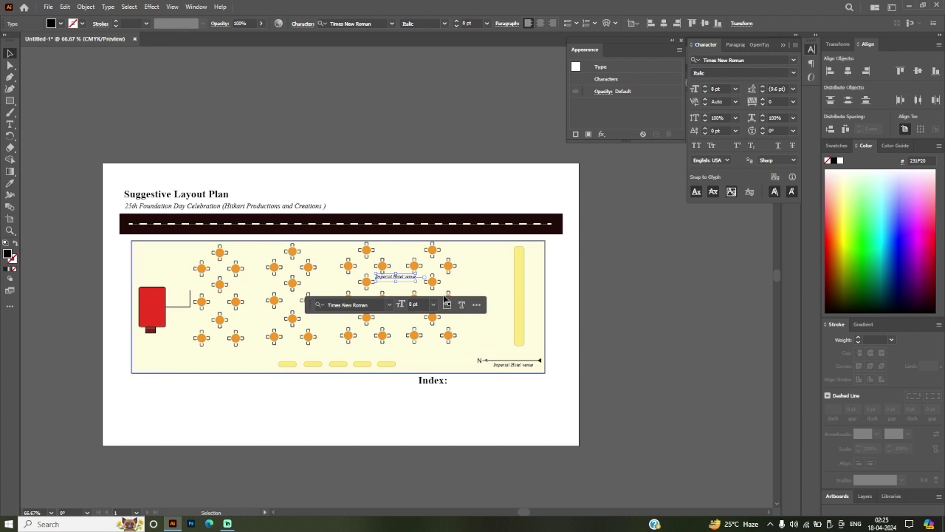
mouse_move(410, 283)
mouse_down()
mouse_move(486, 397)
mouse_move(484, 382)
mouse_up()
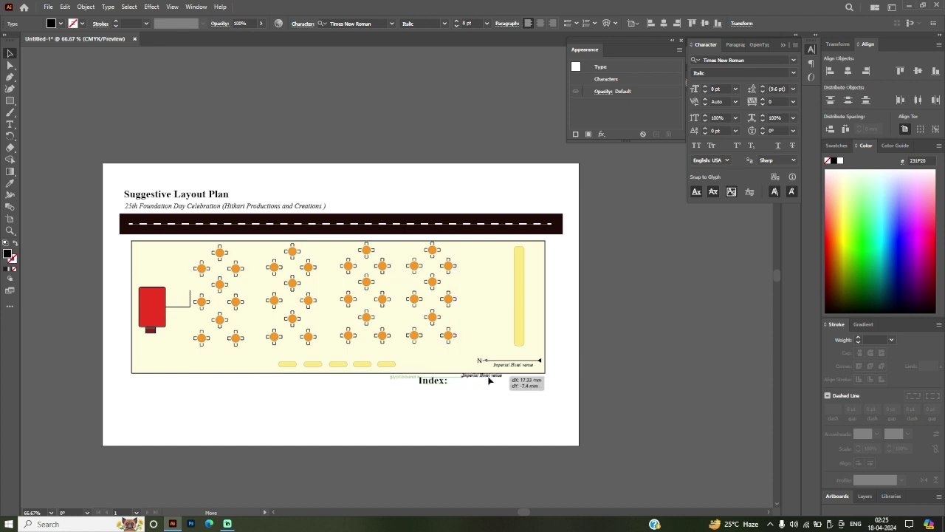
drag(484, 382, 490, 410)
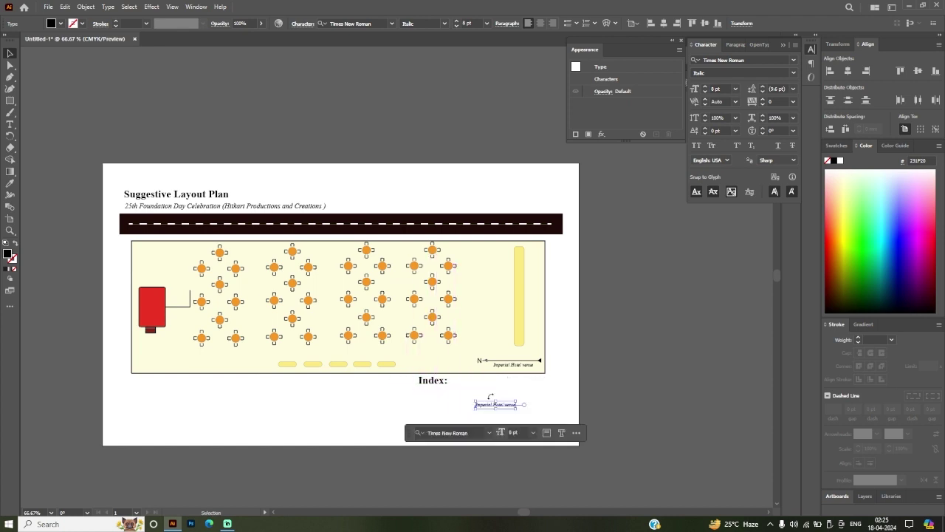
Step: Shift the Index: heading left under the plan, group it, and raise the copied label beside it
click(434, 381)
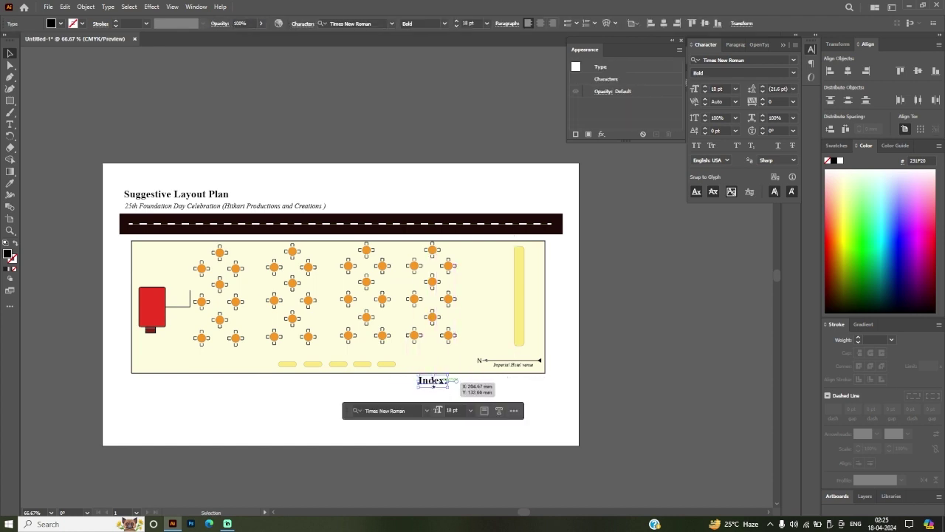
drag(434, 384, 296, 385)
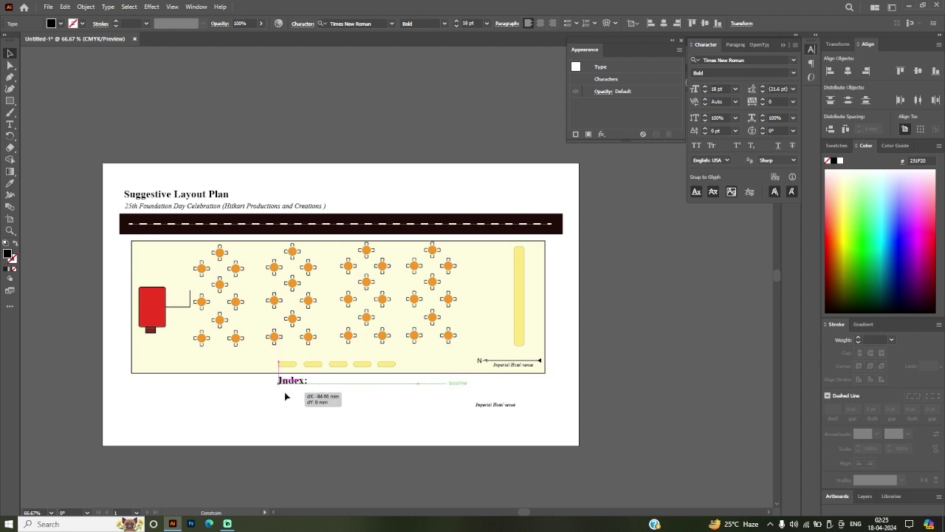
key(ctrl+g)
click(405, 395)
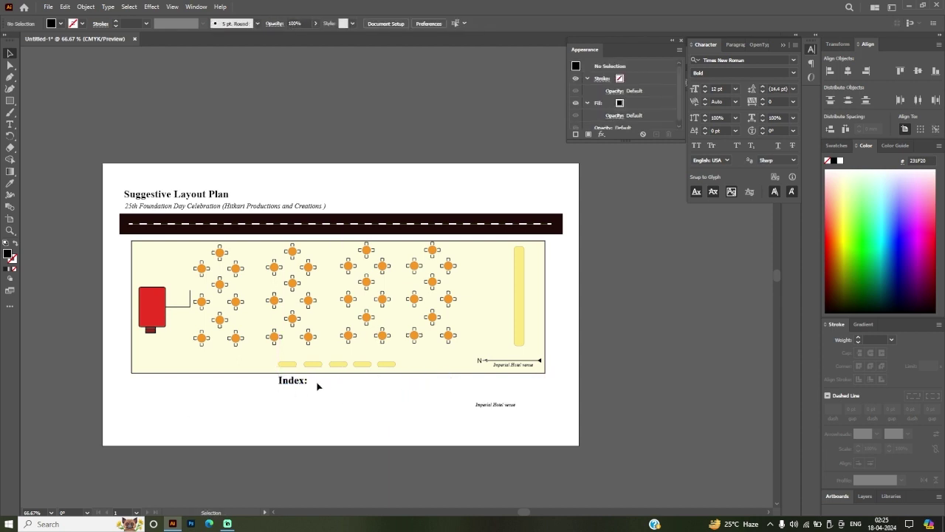
click(493, 405)
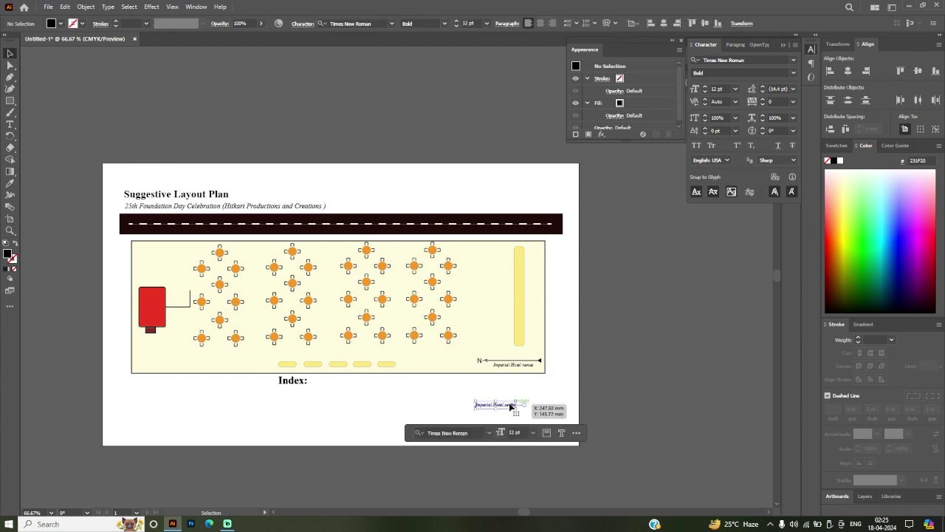
drag(492, 402, 513, 386)
click(635, 396)
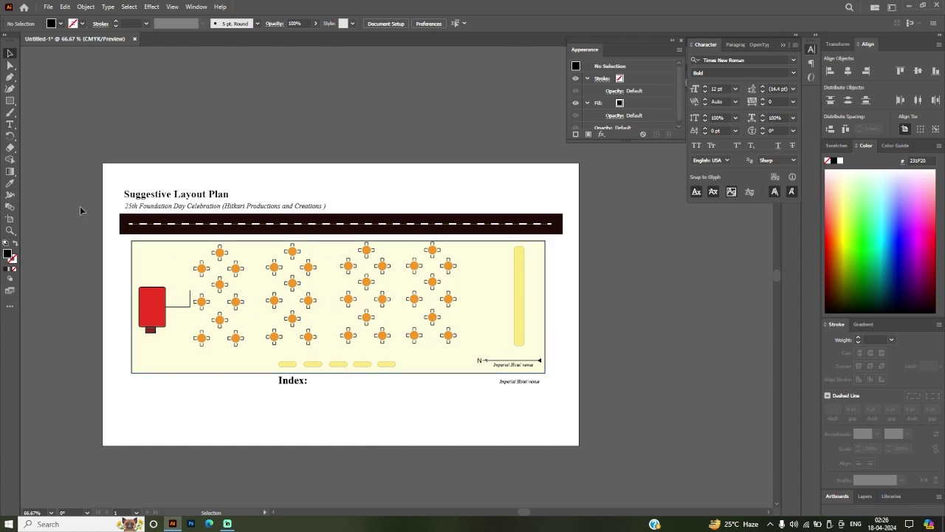
Step: Replace the copied label's text with a 'Layout Plan by:' credit and the designer's name
click(515, 381)
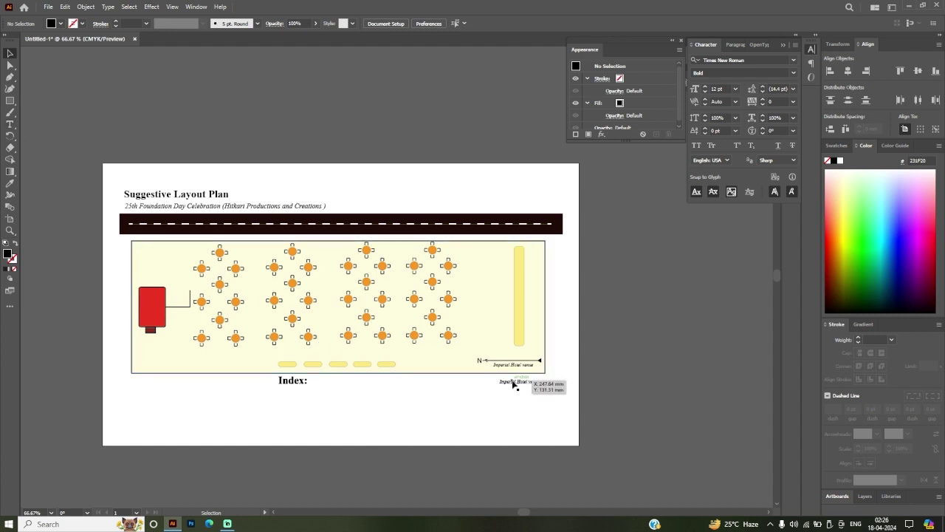
click(10, 124)
click(522, 381)
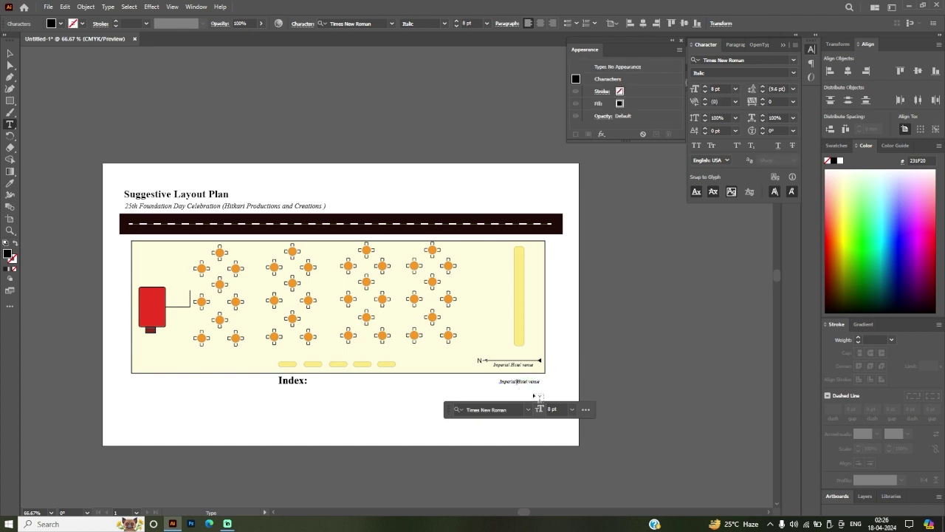
key(ctrl+a)
text(4)
text( Plan)
text(G)
text( Art)
scroll(539, 392, up, 5)
scroll(544, 384, up, 2)
scroll(576, 380, down, 3)
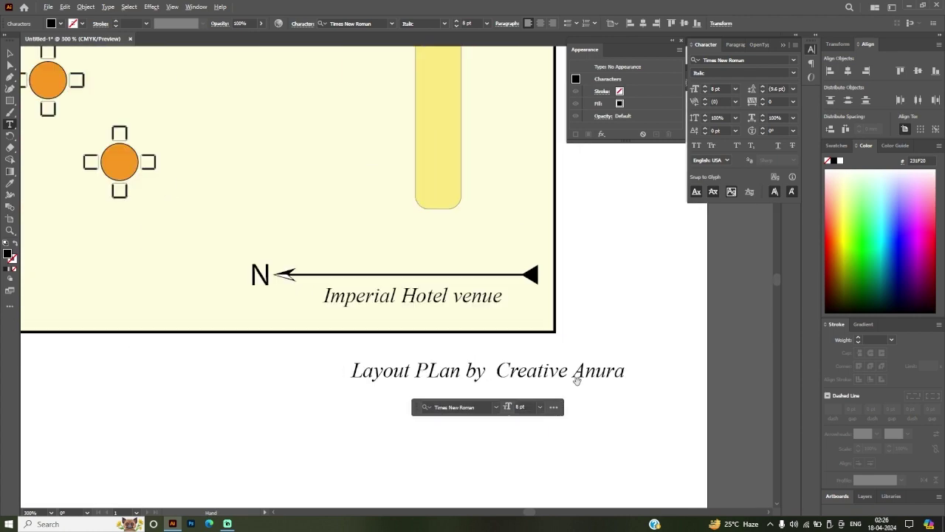
text(g)
drag(438, 372, 427, 373)
text(l)
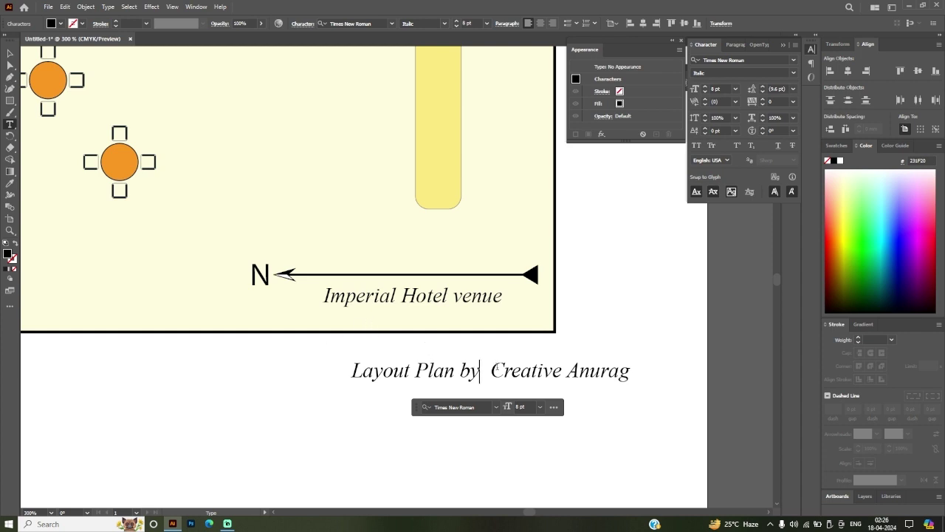
text(:)
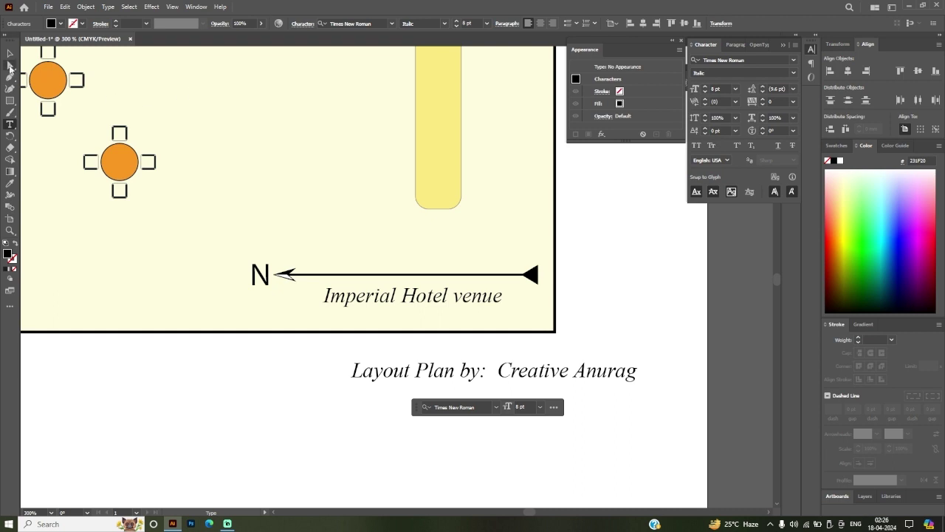
Step: Position the credit line left-aligned just under the plan's lower-right corner
click(10, 53)
drag(518, 372, 437, 375)
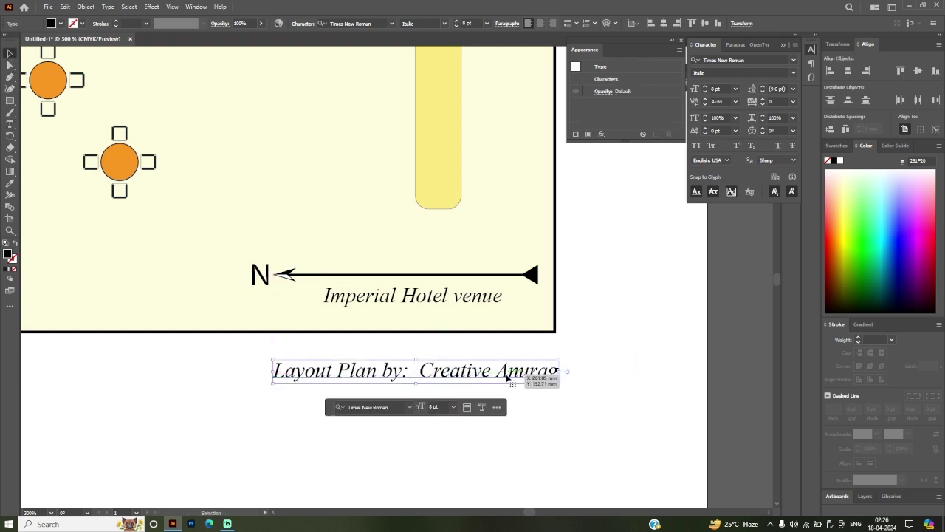
drag(509, 378, 502, 362)
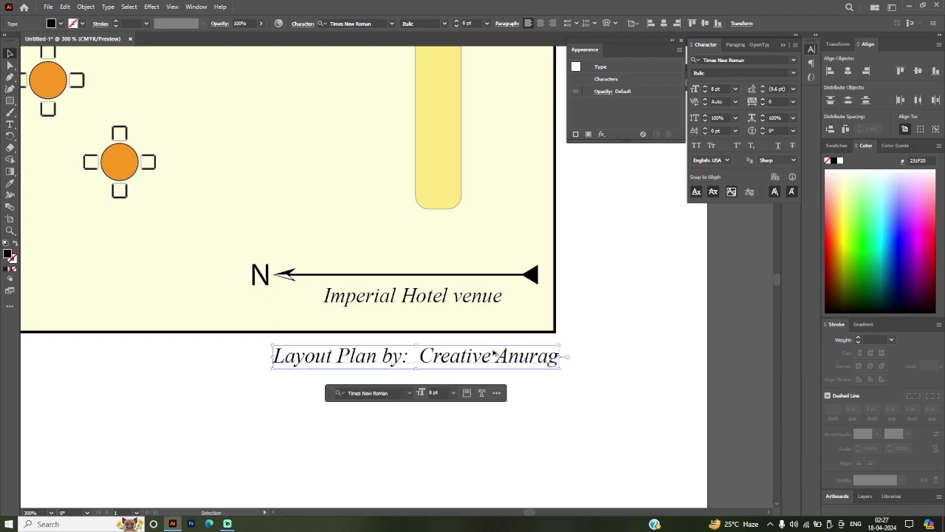
scroll(503, 362, down, 3)
click(617, 358)
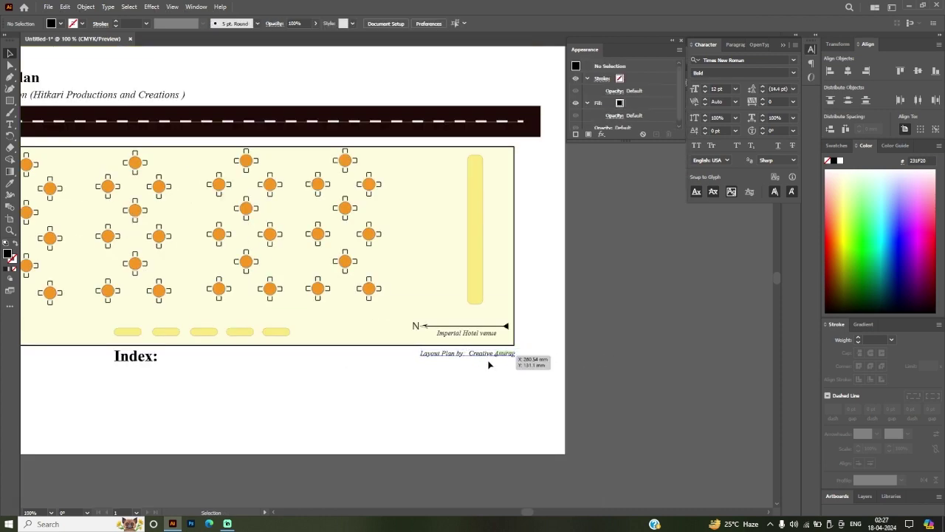
Step: Duplicate the 'Imperial Hotel venue' caption to a spot just below the red stage
scroll(546, 389, down, 2)
scroll(346, 373, up, 2)
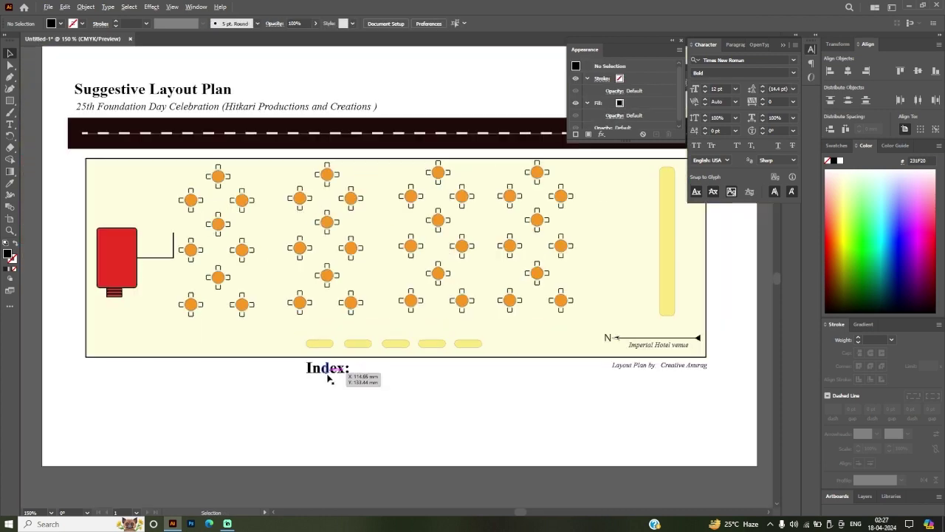
click(106, 270)
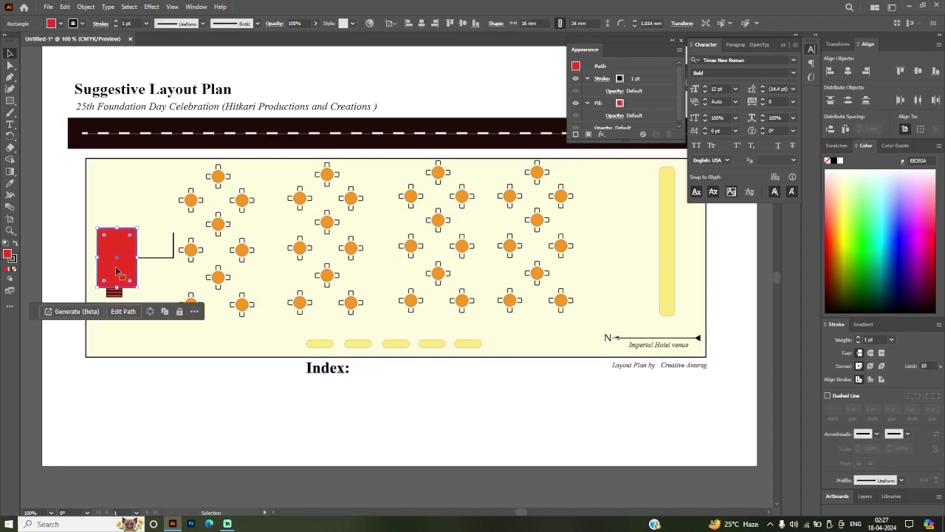
click(127, 379)
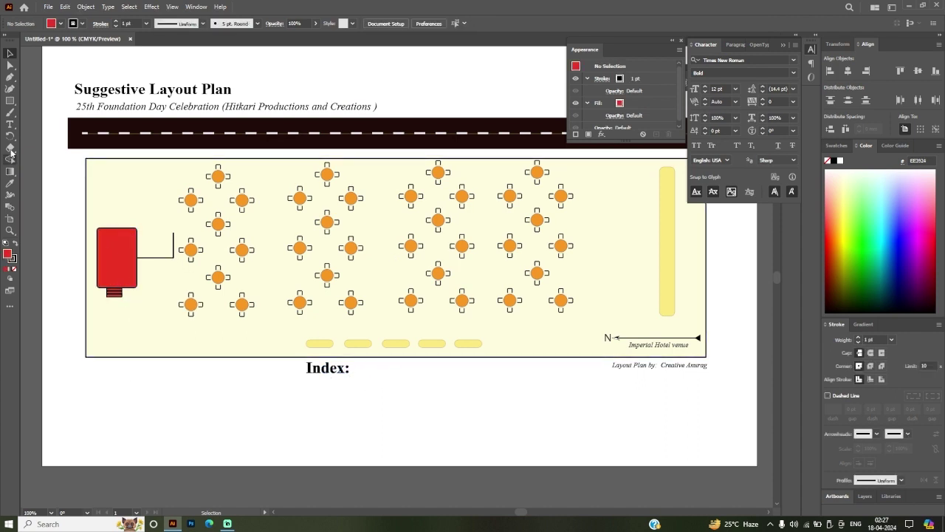
click(10, 125)
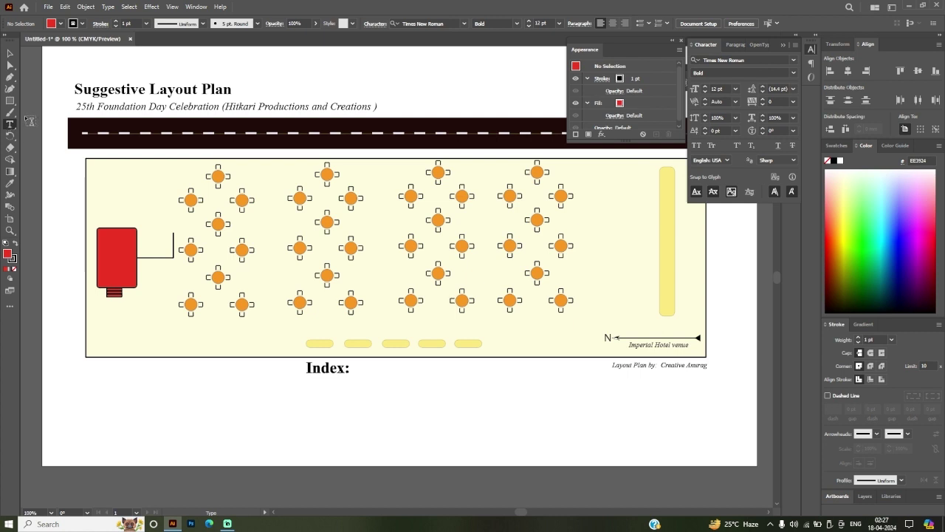
click(9, 53)
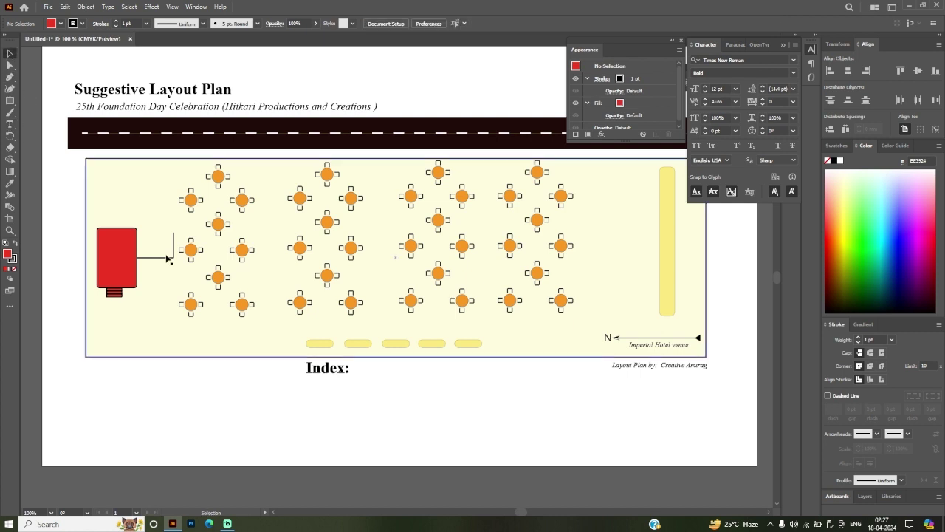
click(629, 346)
key(a)
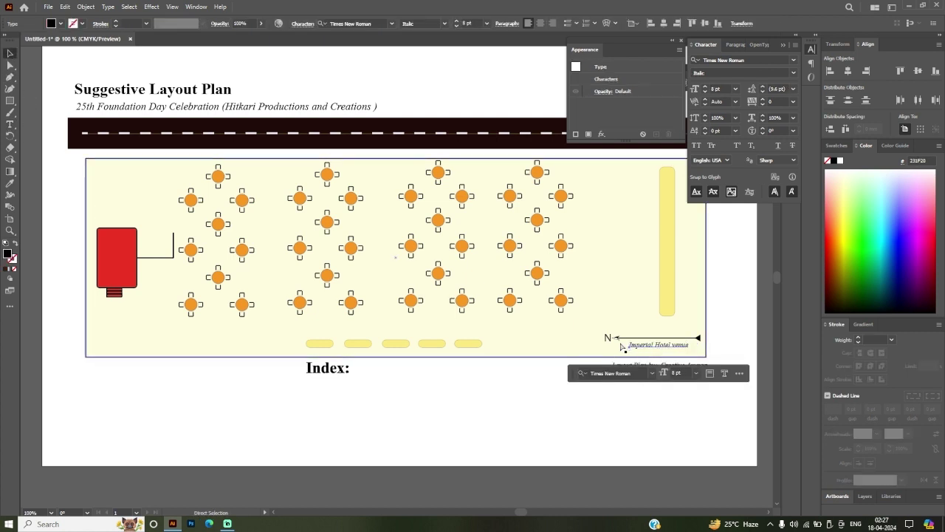
mouse_move(623, 346)
mouse_down()
mouse_move(391, 283)
mouse_move(124, 312)
mouse_up()
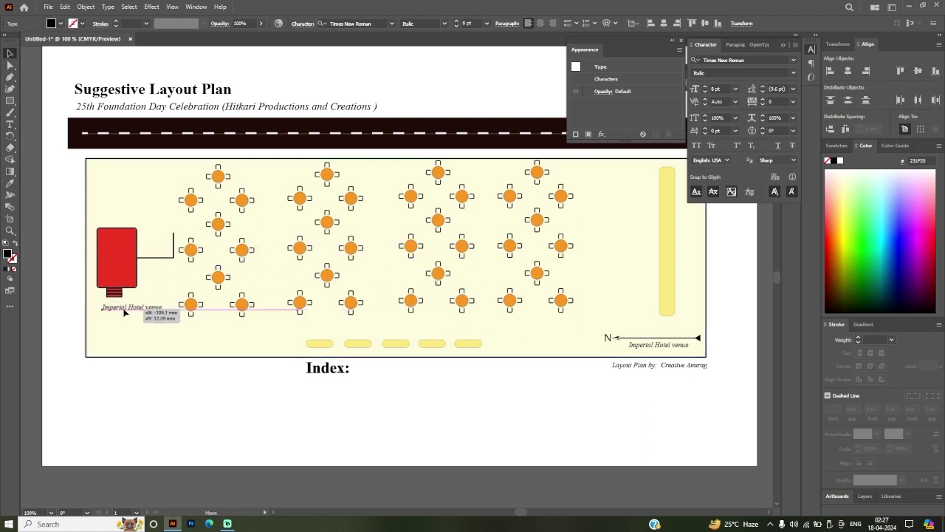
Step: Retype the duplicate as 'Stage' and move it onto the red stage block
double_click(123, 313)
triple_click(122, 314)
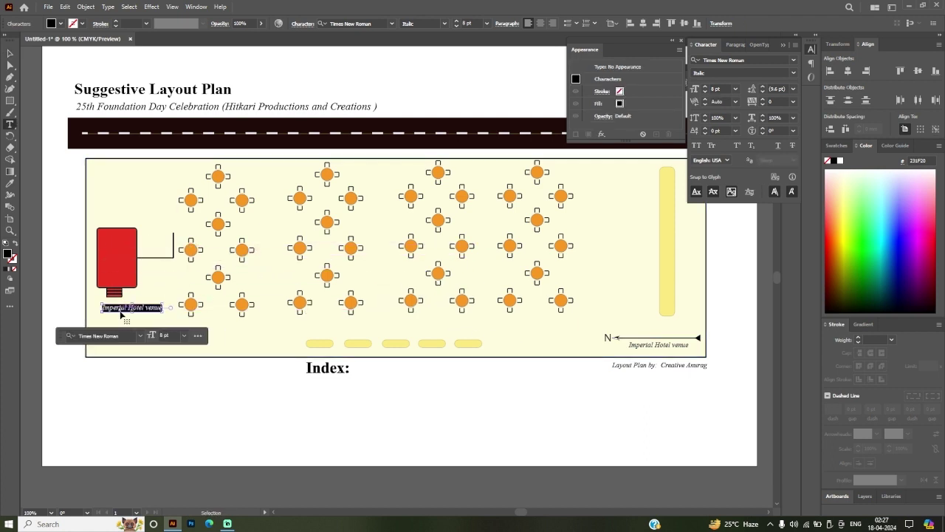
text(Stage)
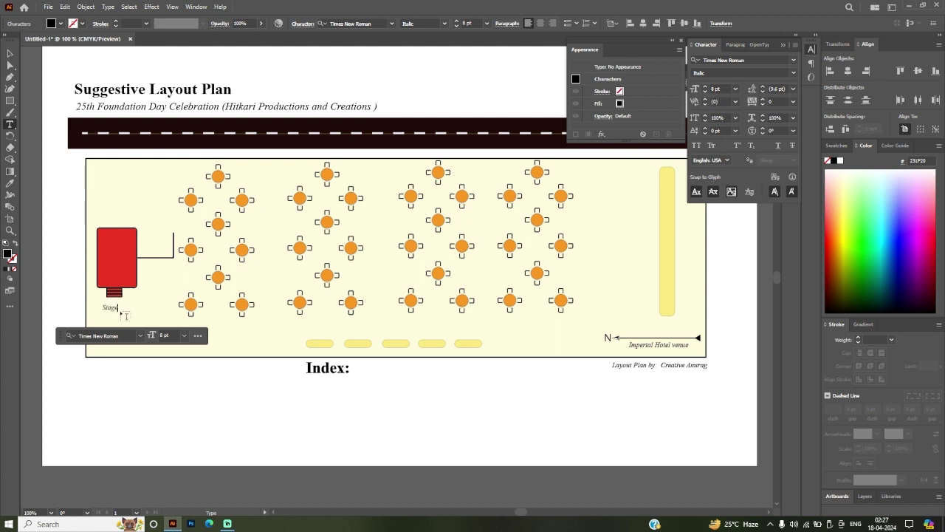
key(Escape)
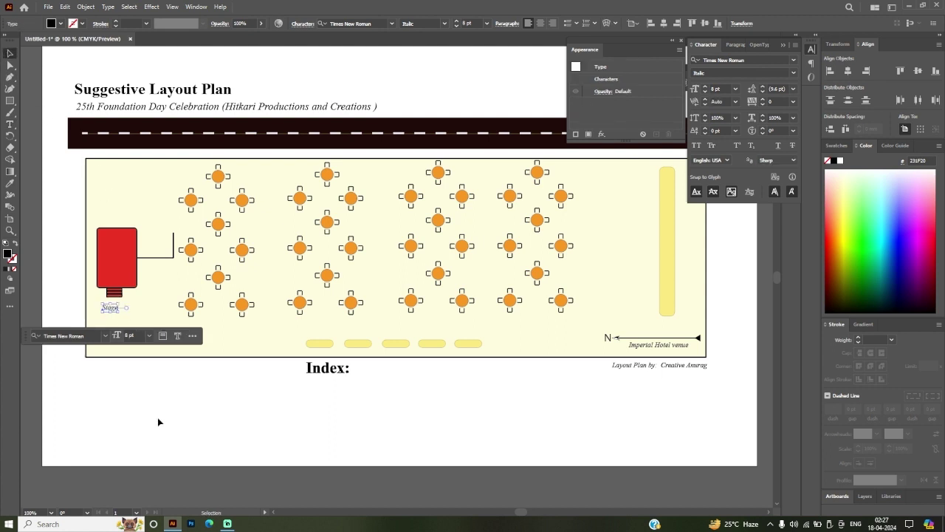
click(157, 418)
drag(110, 307, 114, 261)
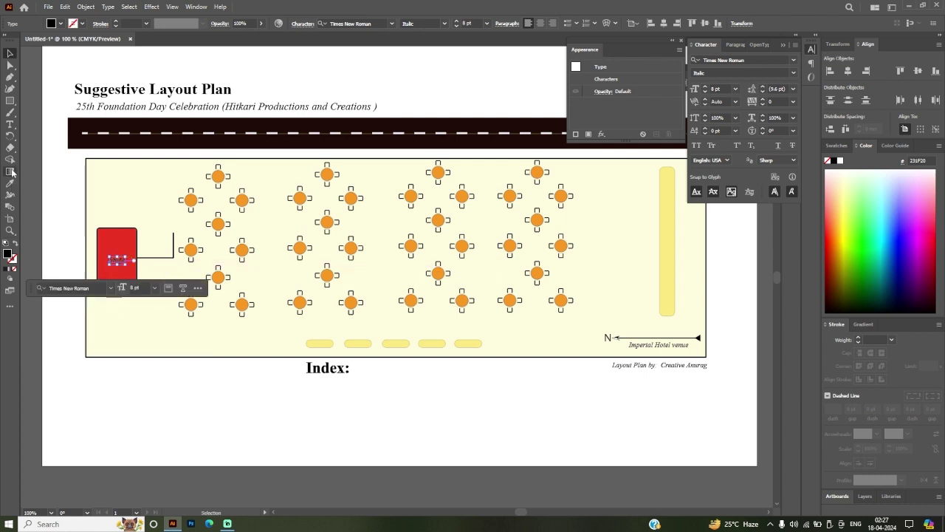
Step: Give the Stage caption a near-white fill sampled with the Eyedropper
click(11, 182)
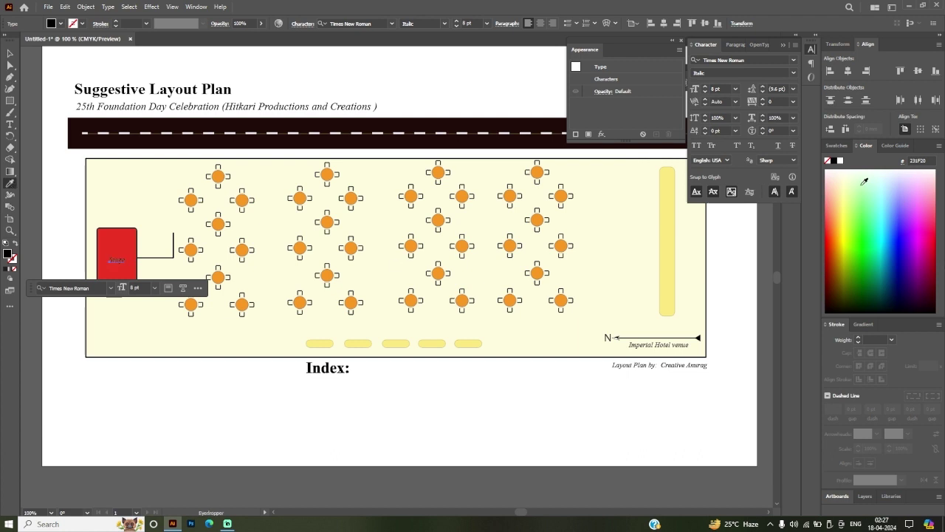
drag(851, 176, 837, 166)
click(9, 53)
click(156, 396)
key(a)
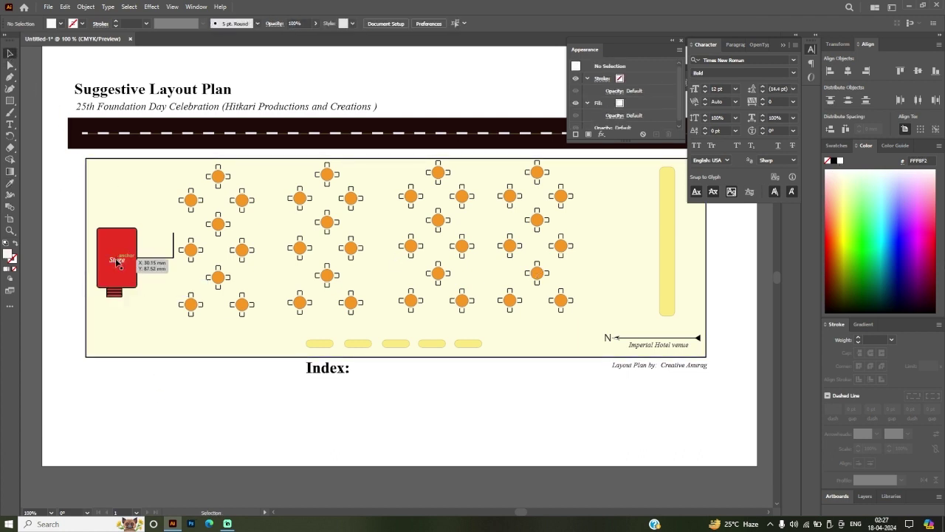
click(120, 262)
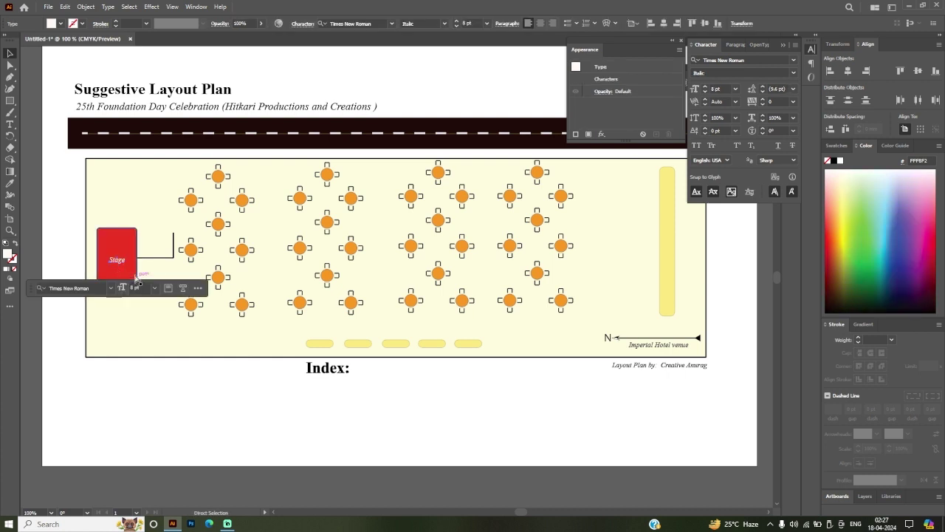
Step: Reposition the Stage caption, undoing the accidental moves so it sits centred on the stage
mouse_move(123, 279)
mouse_down()
mouse_move(382, 294)
mouse_move(153, 204)
mouse_up()
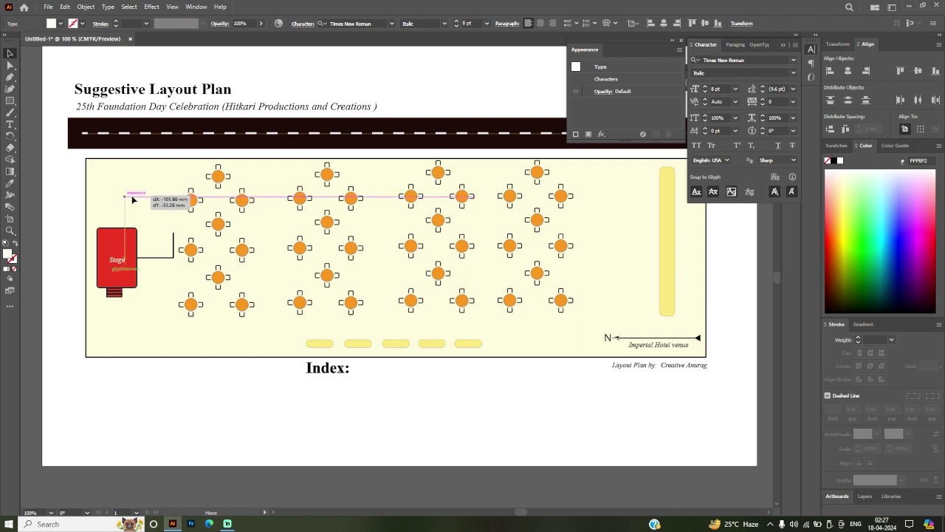
drag(154, 204, 185, 337)
click(122, 294)
key(ctrl+z)
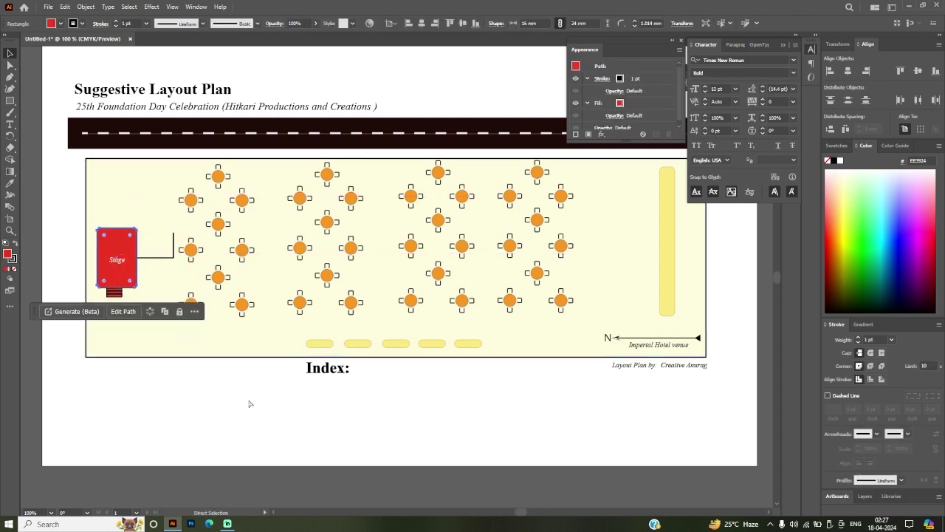
key(ctrl+z)
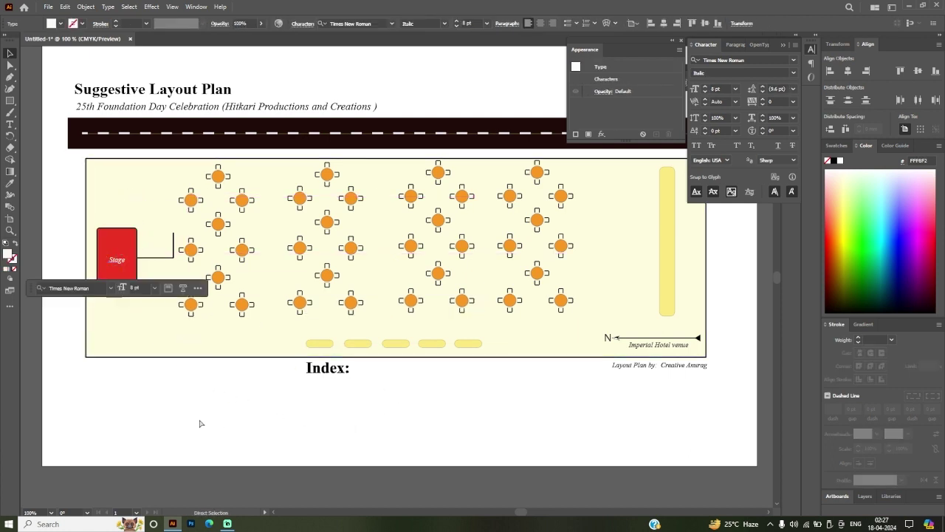
click(181, 384)
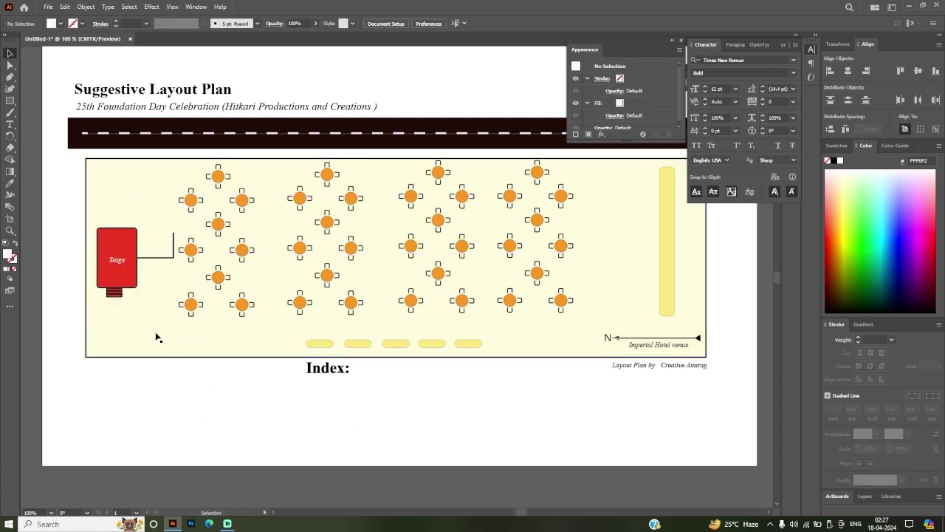
Step: Add 'Stage Size 16 x 24feet' and 'Round table 5 feet dia' as two lines beside Index:
click(11, 124)
click(360, 369)
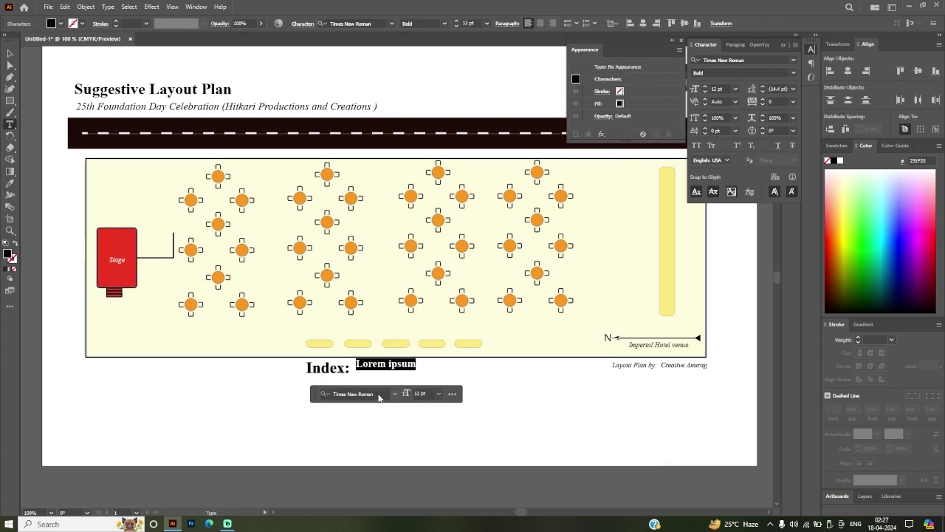
text(Stage)
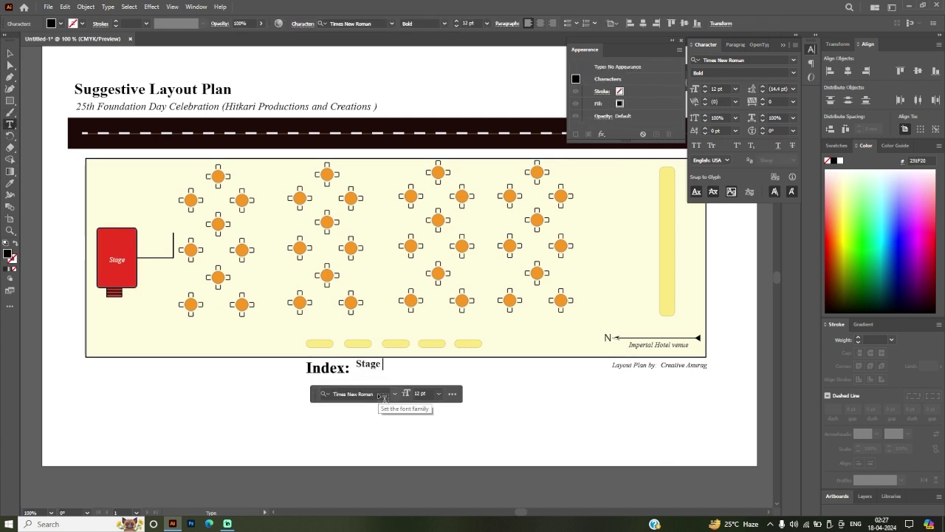
text( Size )
text(16)
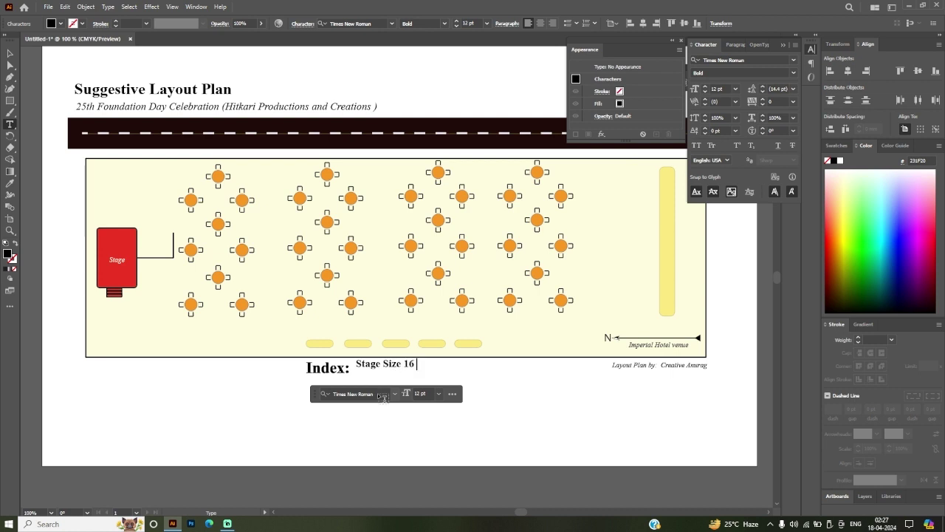
text( x 24)
text(feet)
key(Return)
text(Round ta)
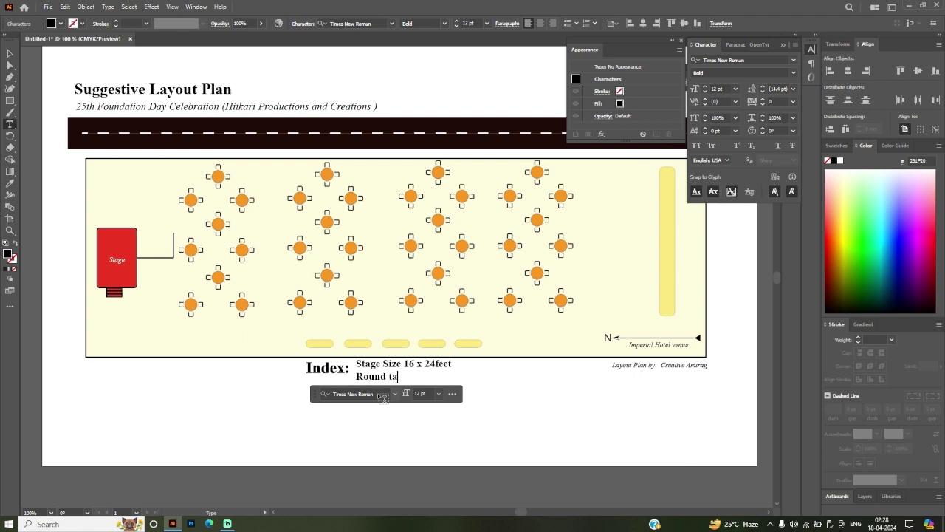
text(ble )
text(5)
text( f)
text(eet dia)
Step: Compute 36*4 = 144 in Windows Calculator, then minimise it
key(super)
text(cal)
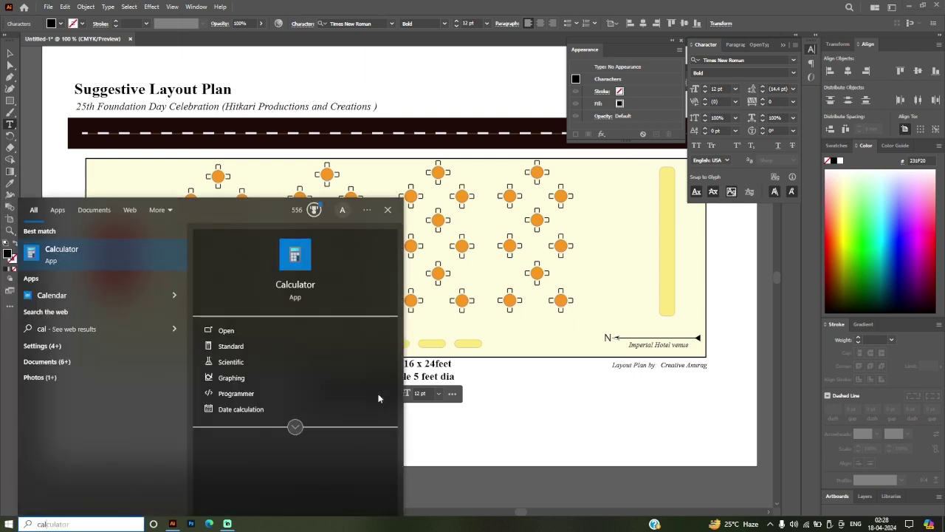
key(Return)
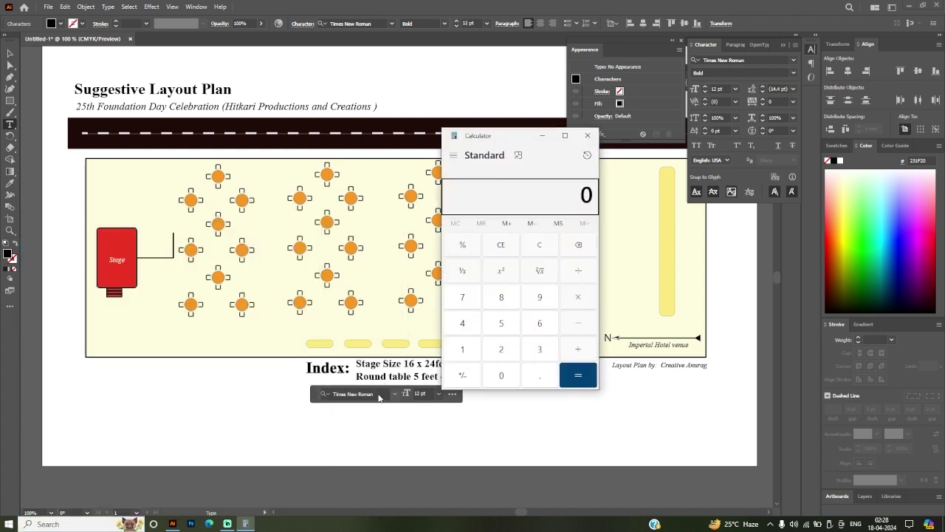
text(36*4)
key(Return)
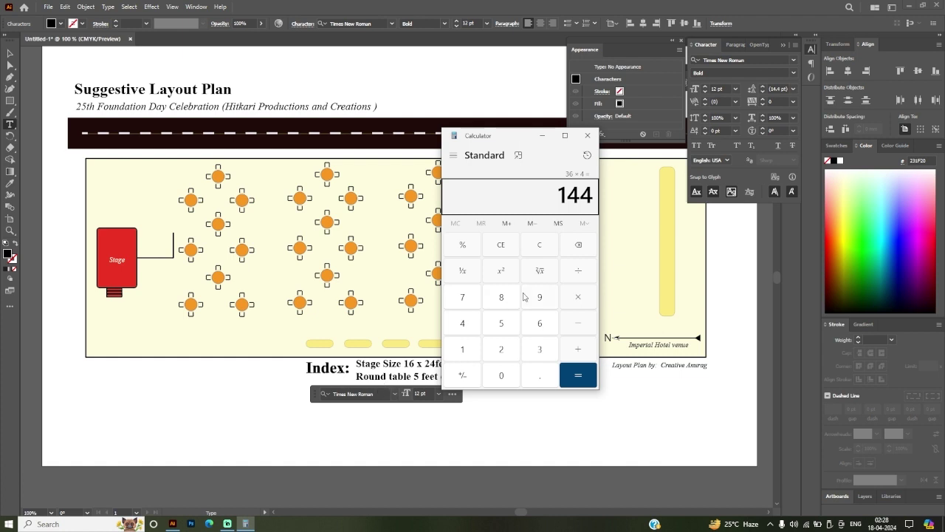
click(542, 139)
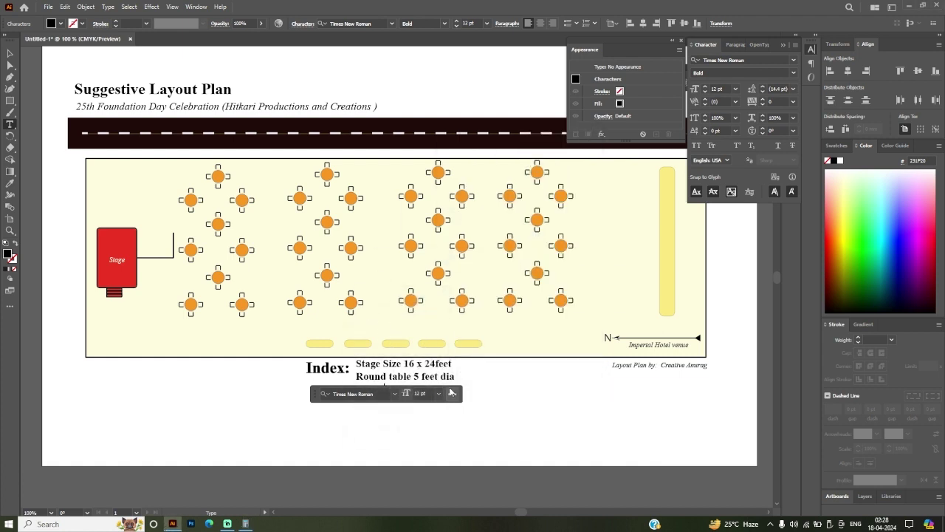
Step: Add a 'Chair: 144' line and '36nos' to the round-table entry in the Index
scroll(285, 396, down, 1)
key(Return)
text(Chair)
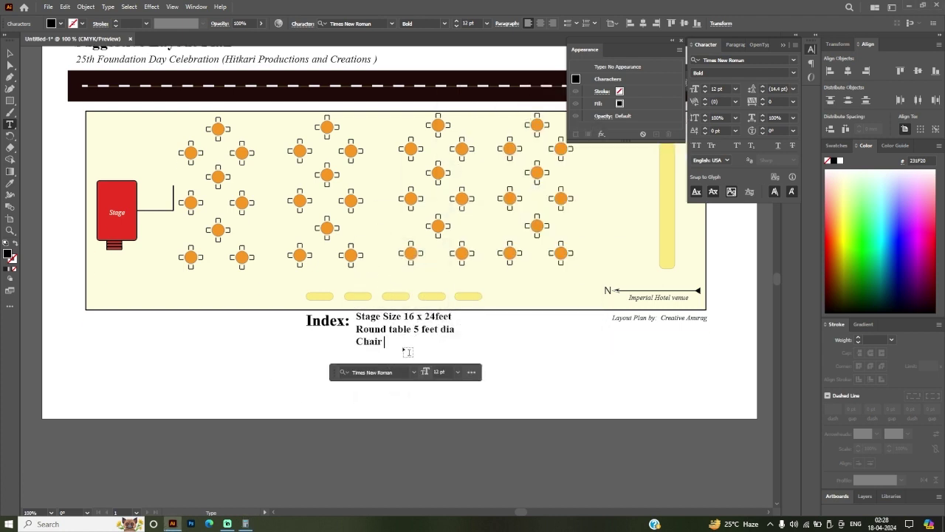
key(Tab)
text(144)
key(Left)
key(Left)
key(Left)
text(:)
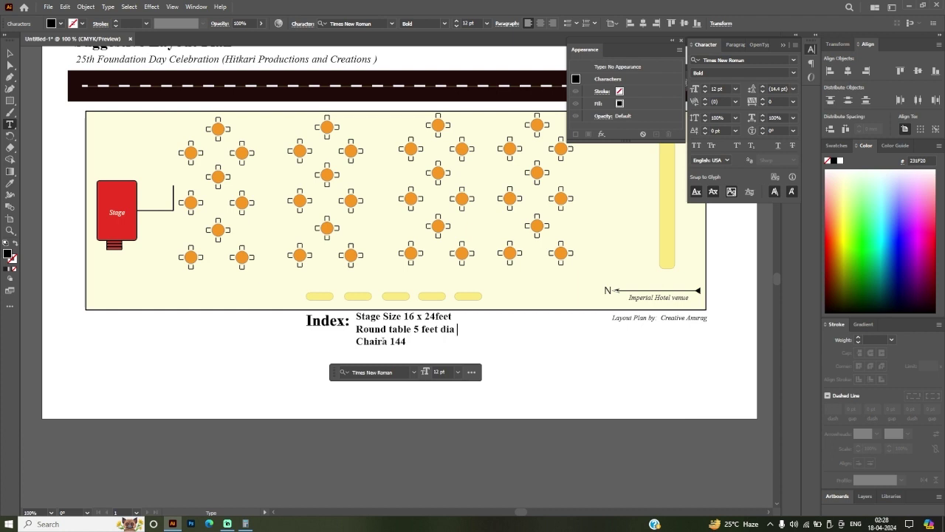
text(36no)
text(s)
Step: Add the 'buffet counter 150feet running' entry to the Index list
text(buffet c)
text(oun)
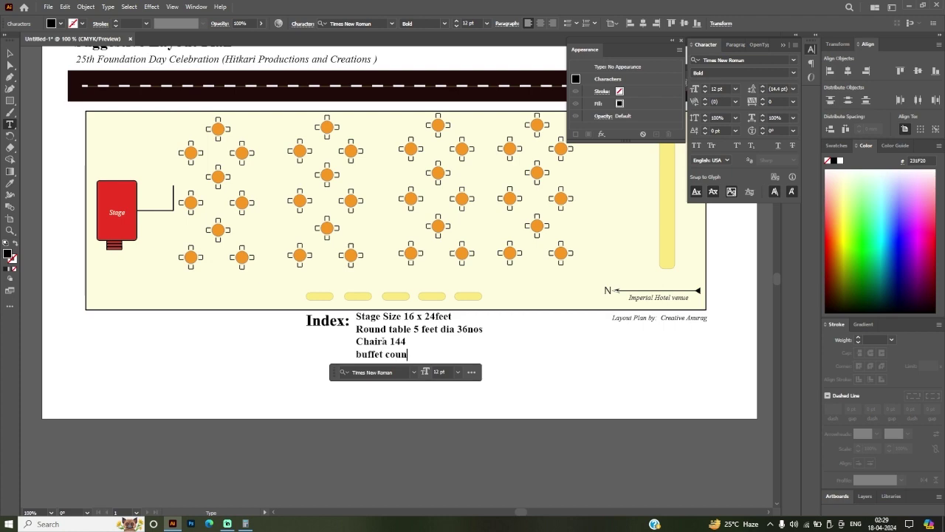
text(ter)
text(175)
key(BackSpace)
key(BackSpace)
text(50)
text(fe)
text(et ru)
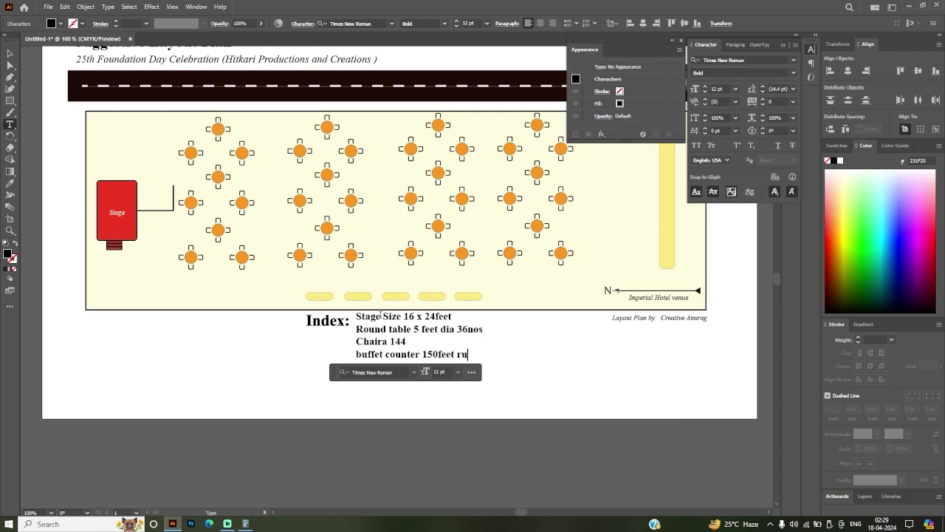
text(nning)
click(10, 53)
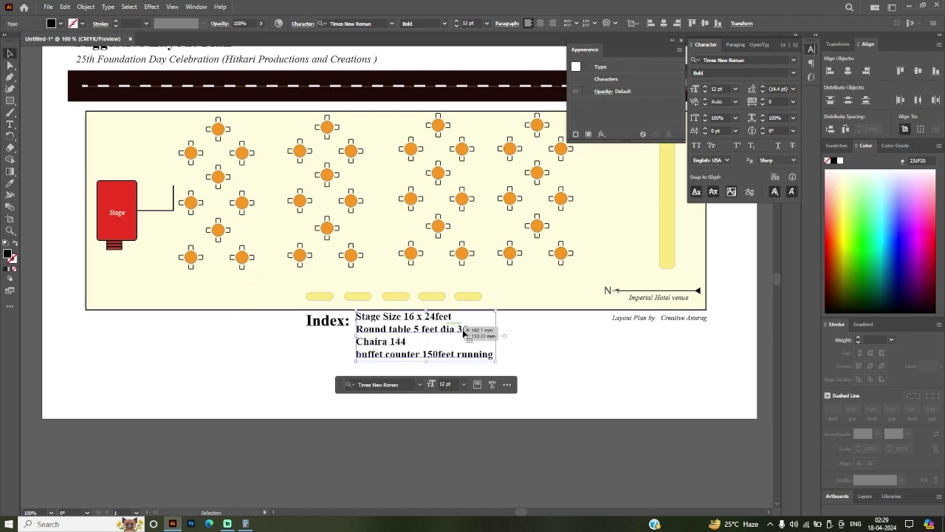
drag(389, 345, 393, 351)
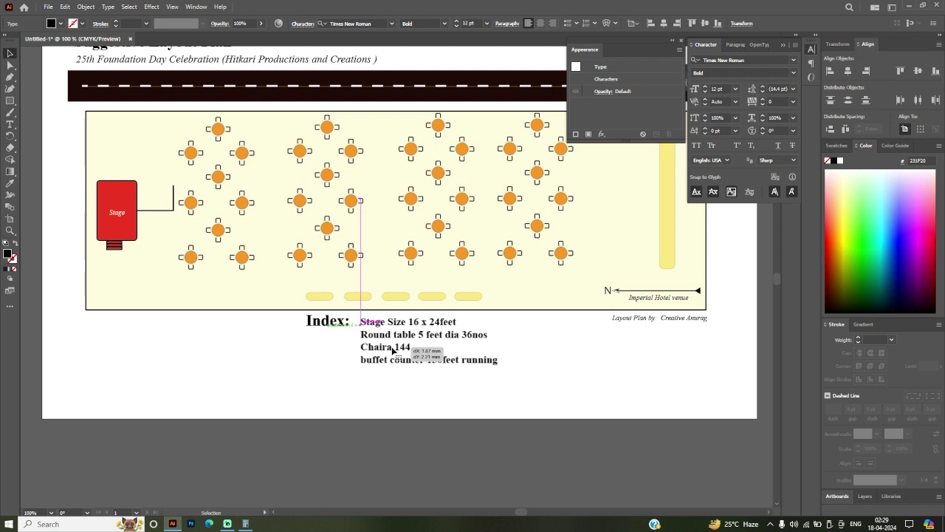
click(444, 443)
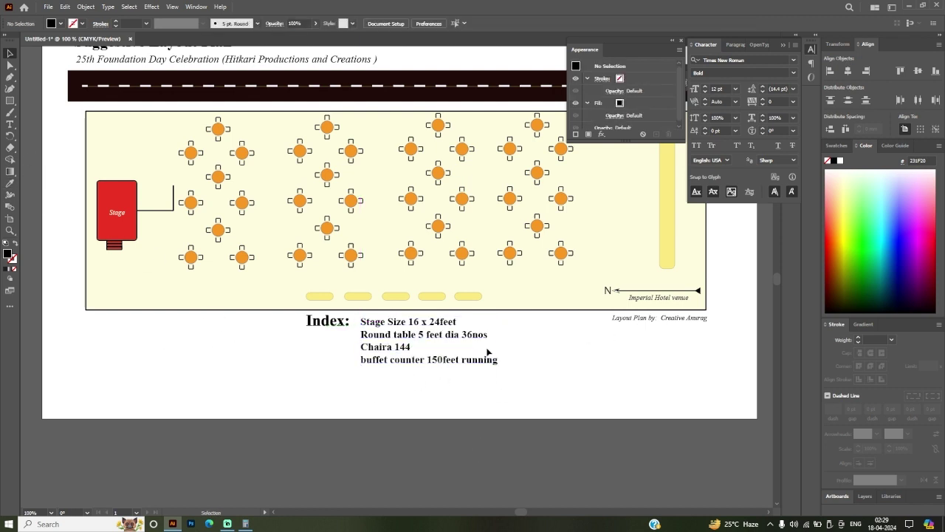
click(319, 325)
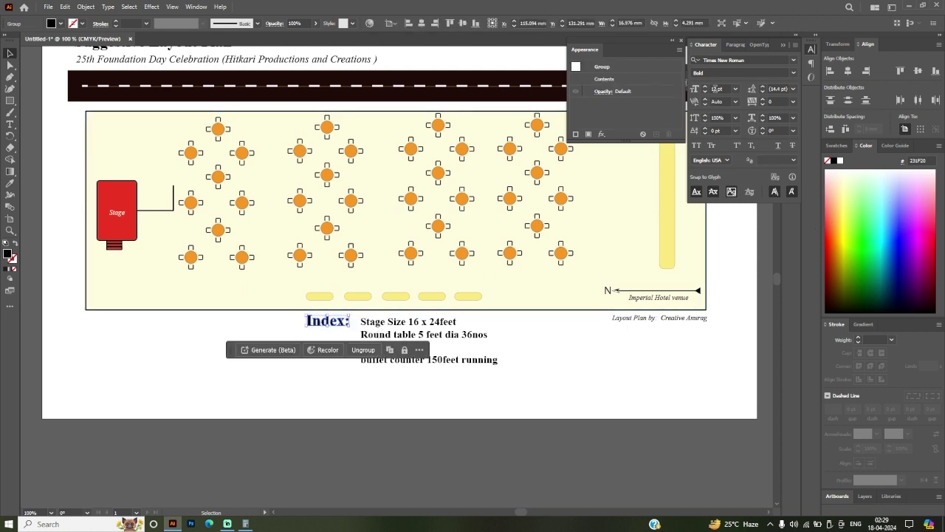
click(715, 89)
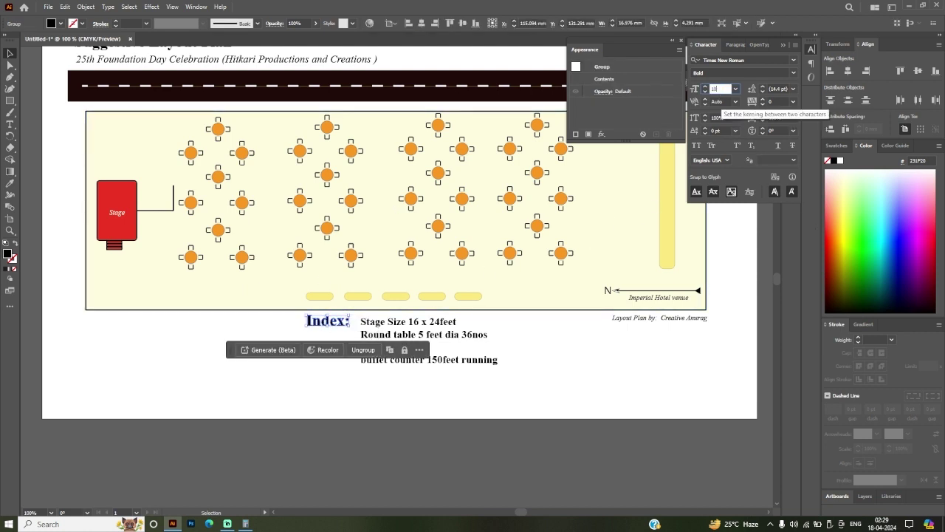
key(Return)
key(Return)
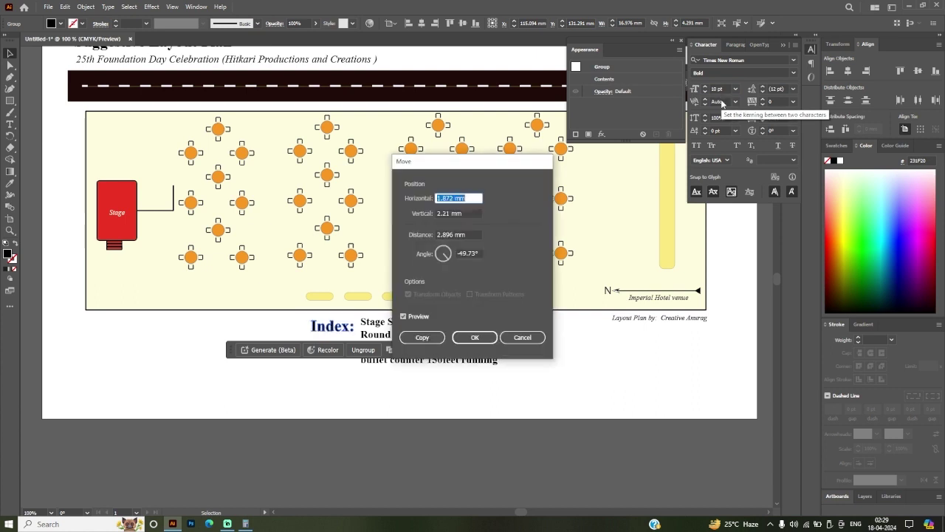
key(Escape)
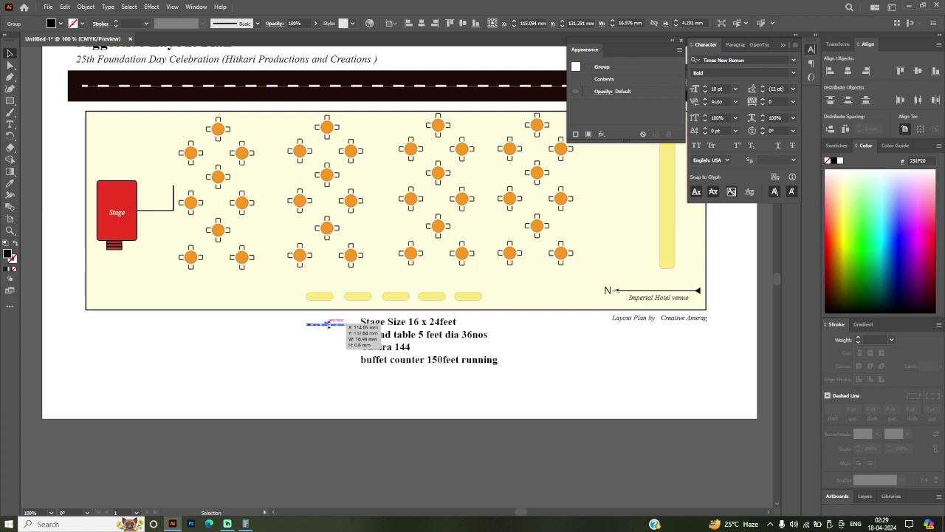
drag(328, 326, 328, 325)
click(482, 401)
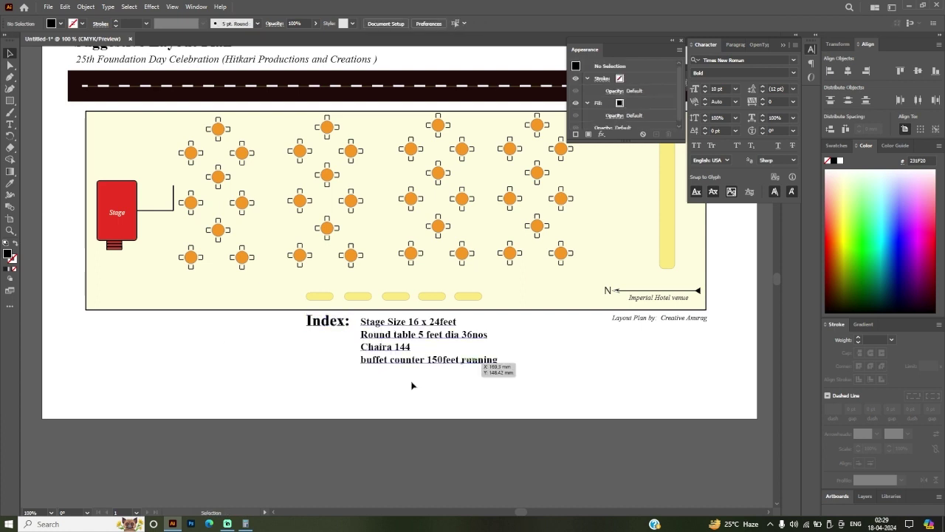
Step: Type 'Note: Dimensions are mm=ft' below the Layout Plan by credit
click(10, 125)
click(613, 334)
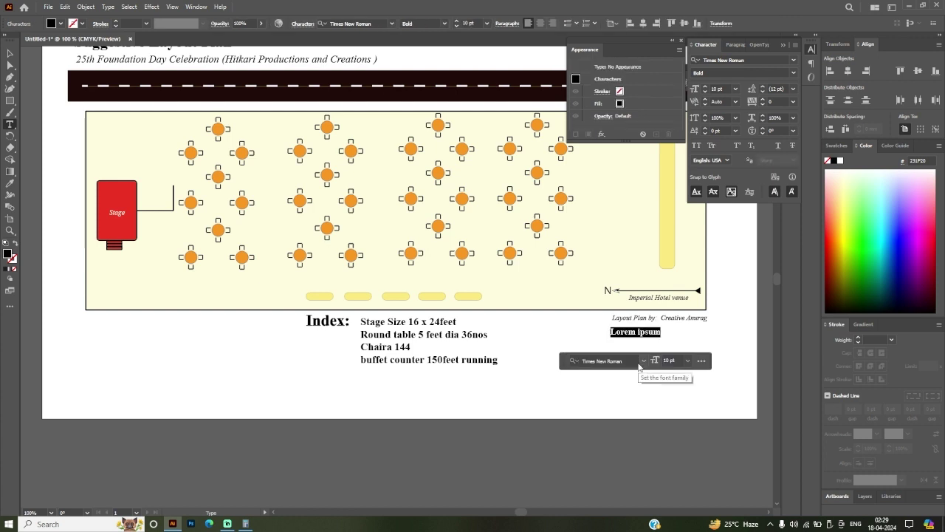
text(Note)
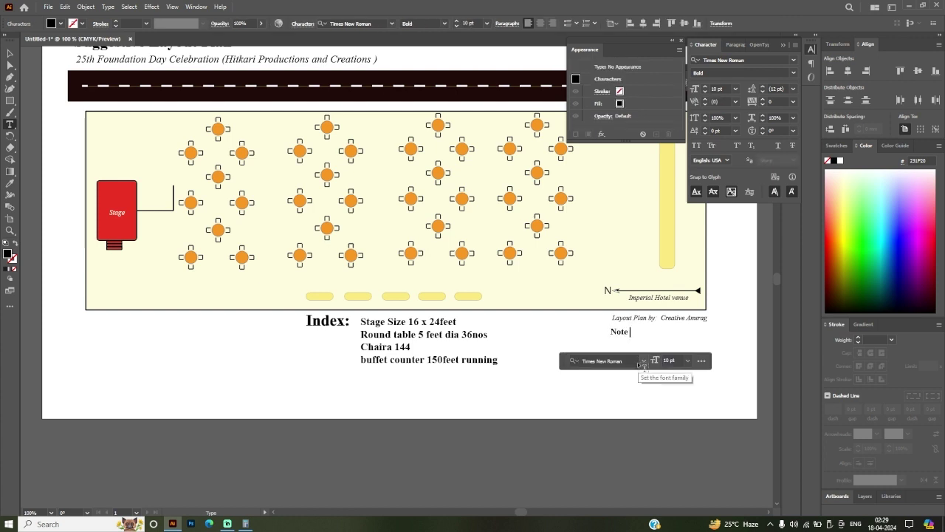
text( Dime)
text(nsions a)
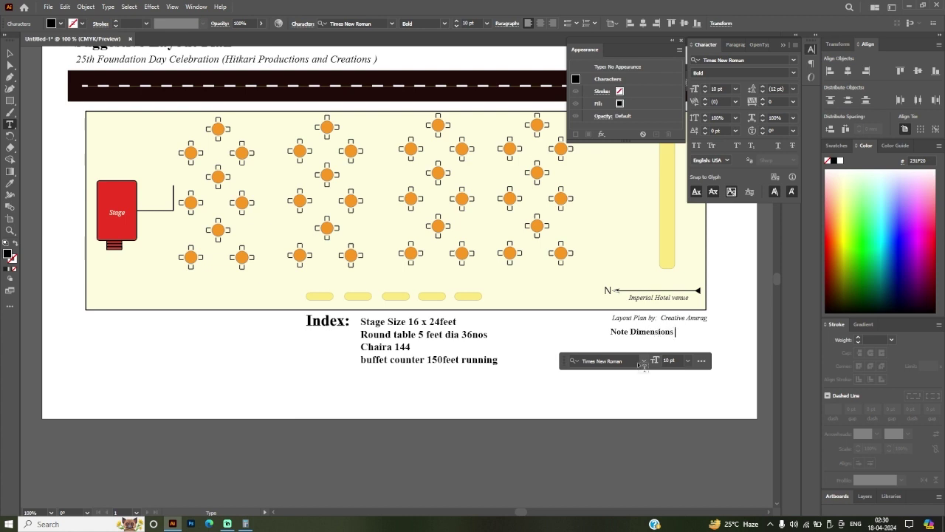
text(rea)
key(BackSpace)
text(e )
text(mm)
text(:)
Step: Colour the note red and nudge it up under the credit line
triple_click(685, 334)
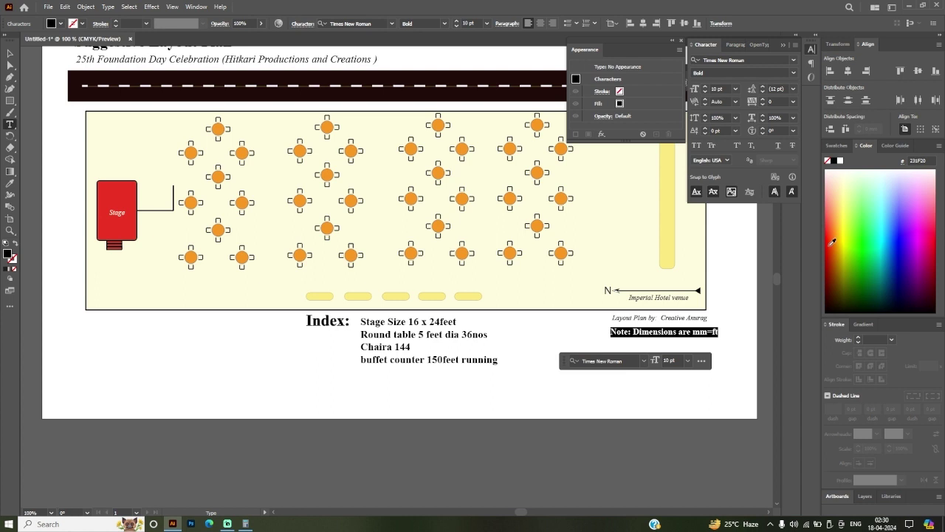
click(831, 245)
click(9, 53)
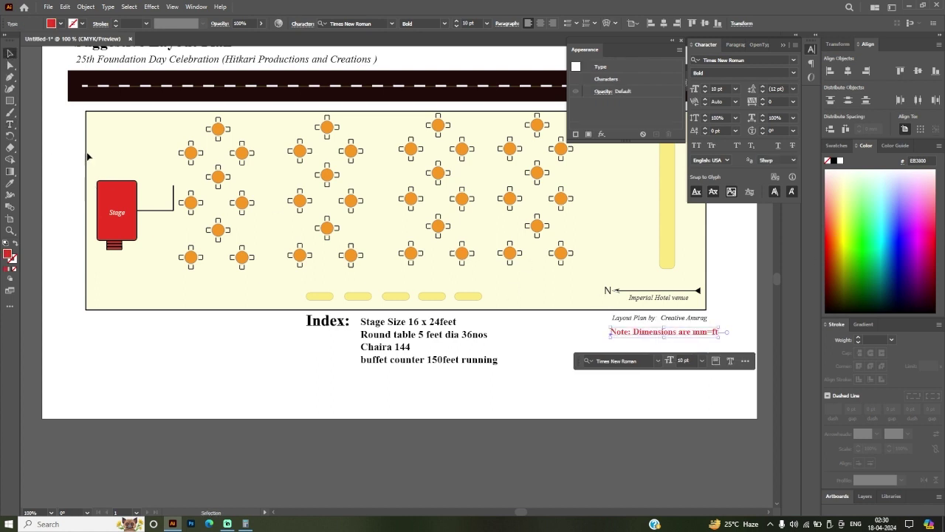
drag(647, 338, 637, 319)
shift+click(638, 322)
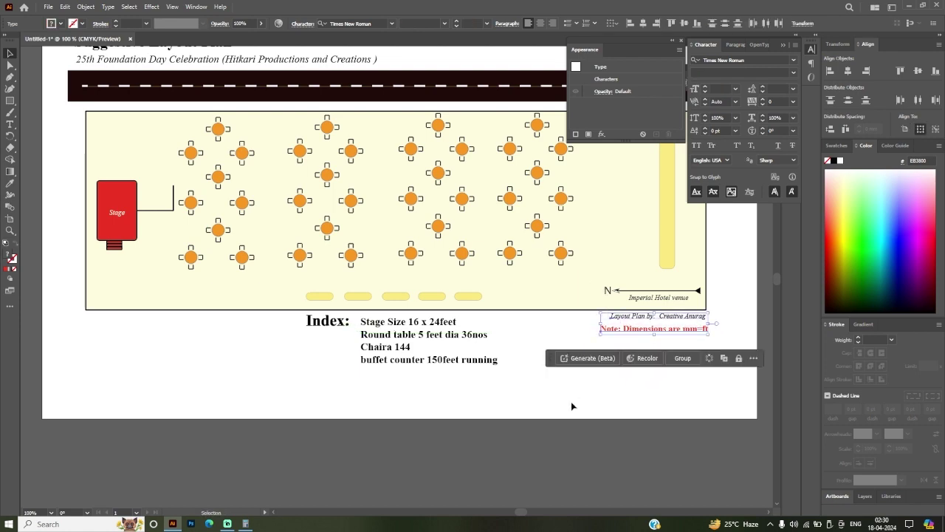
Step: Draw a long red rectangle bar above the north arrow
click(516, 444)
scroll(291, 411, down, 2)
scroll(292, 356, up, 1)
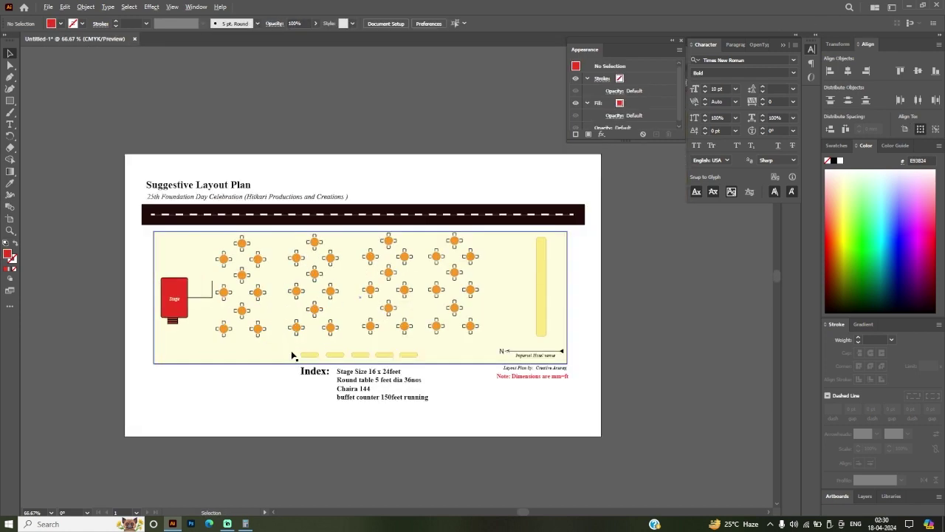
scroll(291, 355, up, 1)
scroll(306, 342, down, 1)
scroll(323, 329, up, 1)
scroll(295, 352, down, 1)
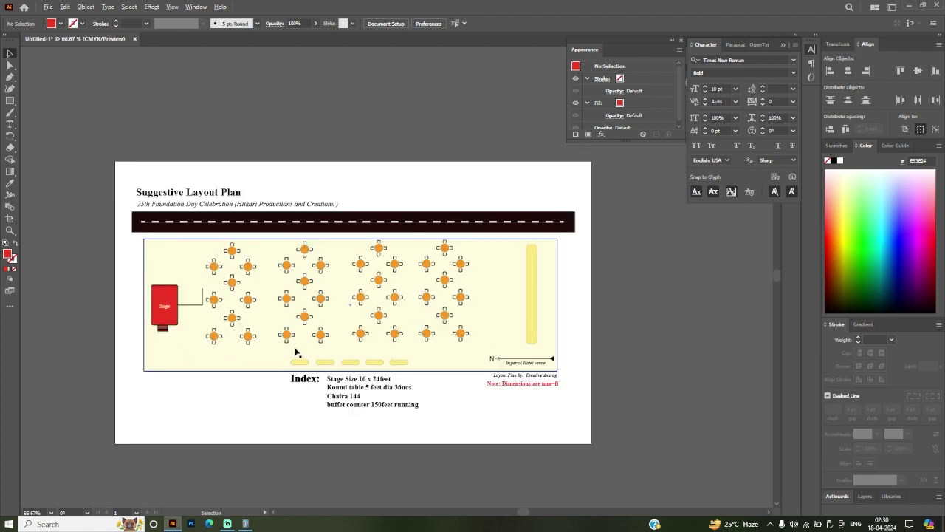
scroll(354, 276, up, 1)
scroll(353, 276, down, 1)
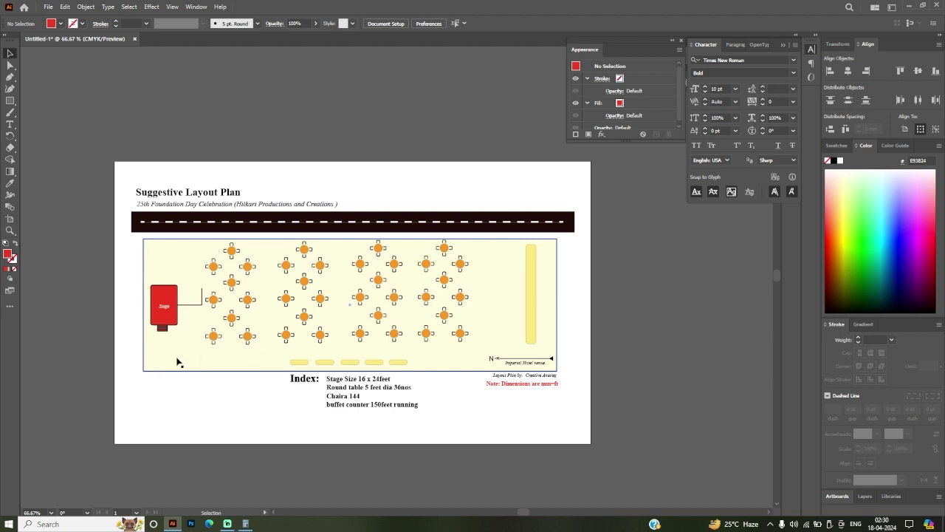
click(9, 100)
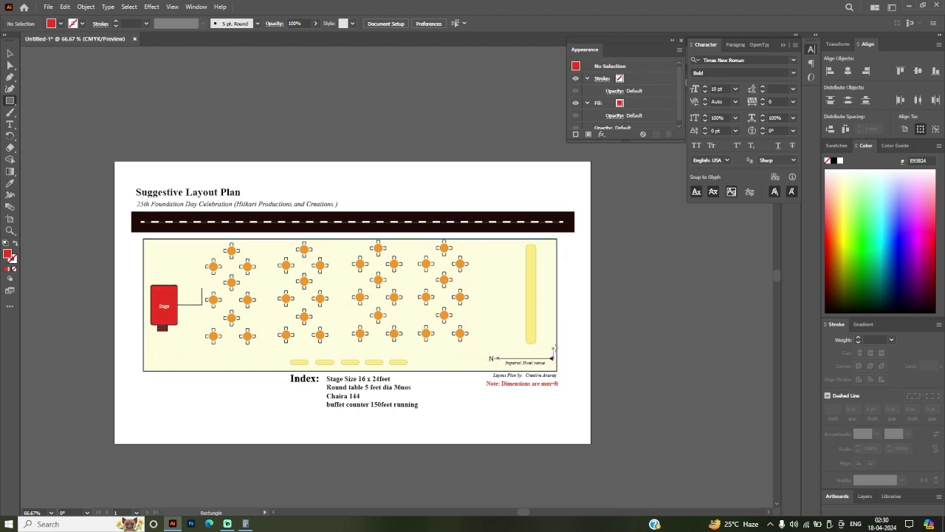
drag(557, 344, 466, 353)
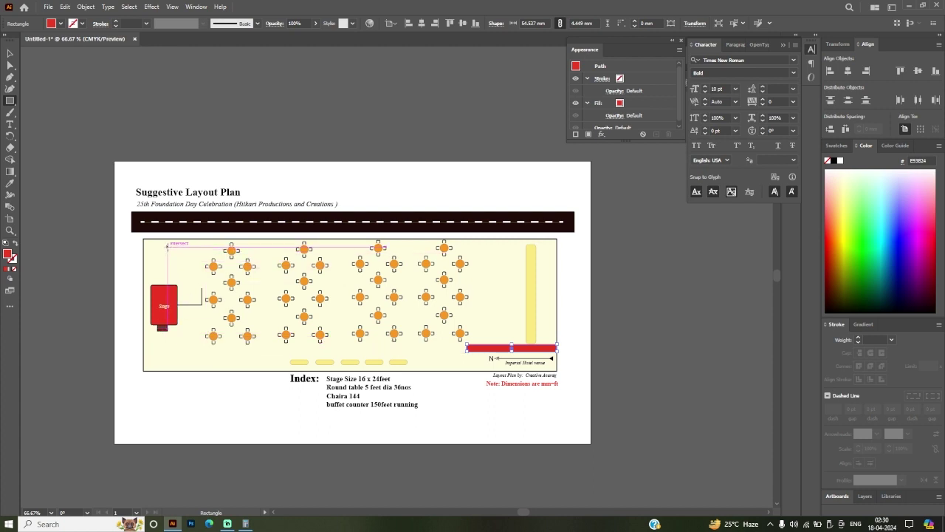
Step: Draw a red block at the layout's top-left and a short red bar at top-right
drag(168, 246, 184, 271)
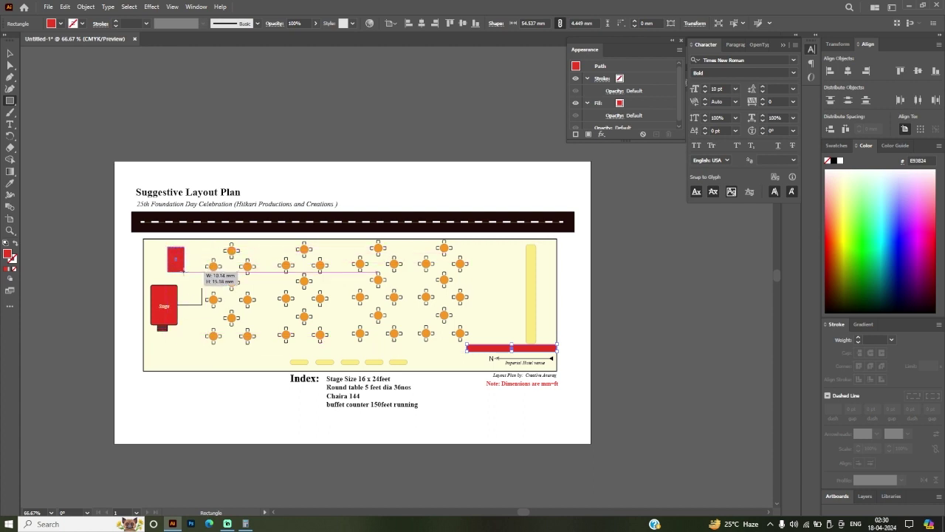
drag(184, 271, 220, 257)
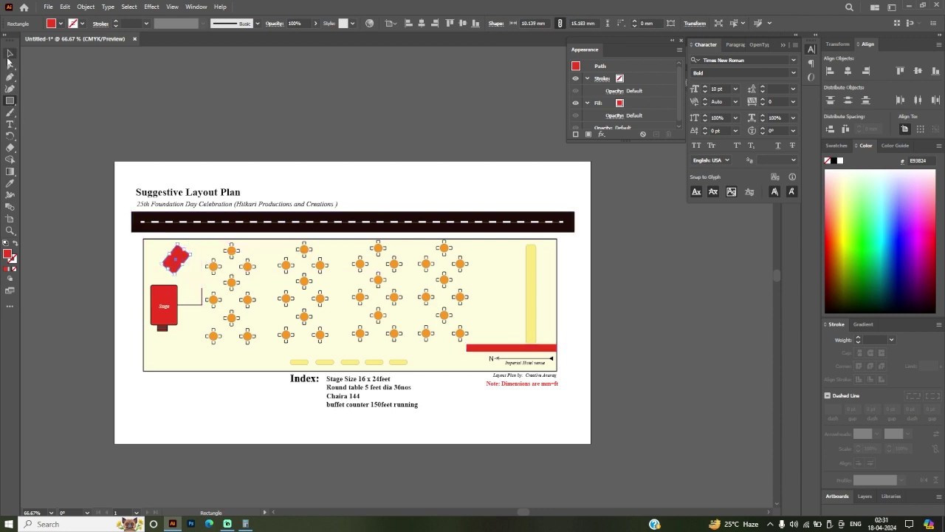
click(10, 53)
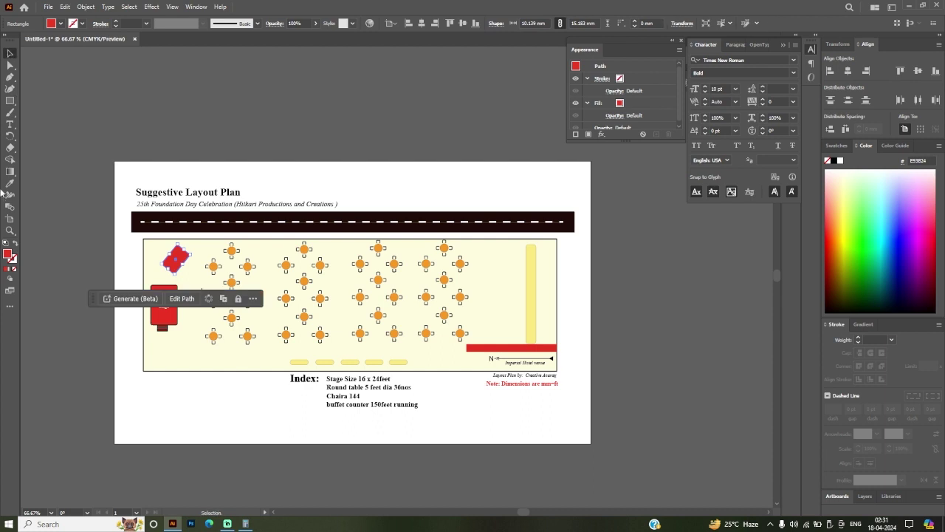
click(12, 106)
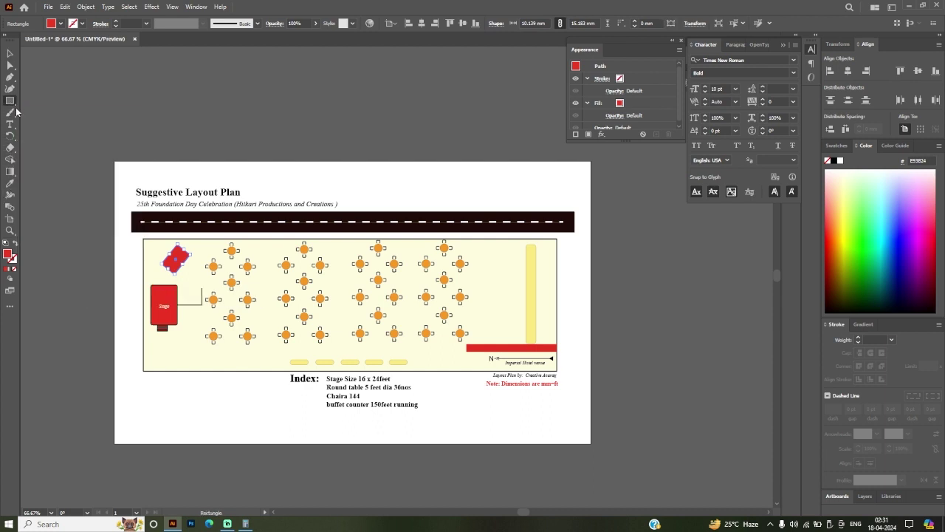
drag(472, 242, 512, 247)
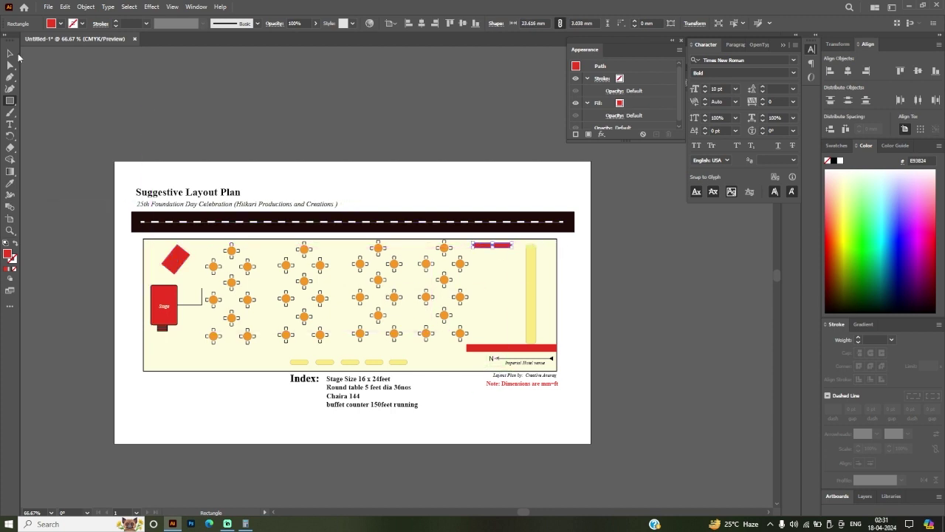
click(9, 53)
click(150, 147)
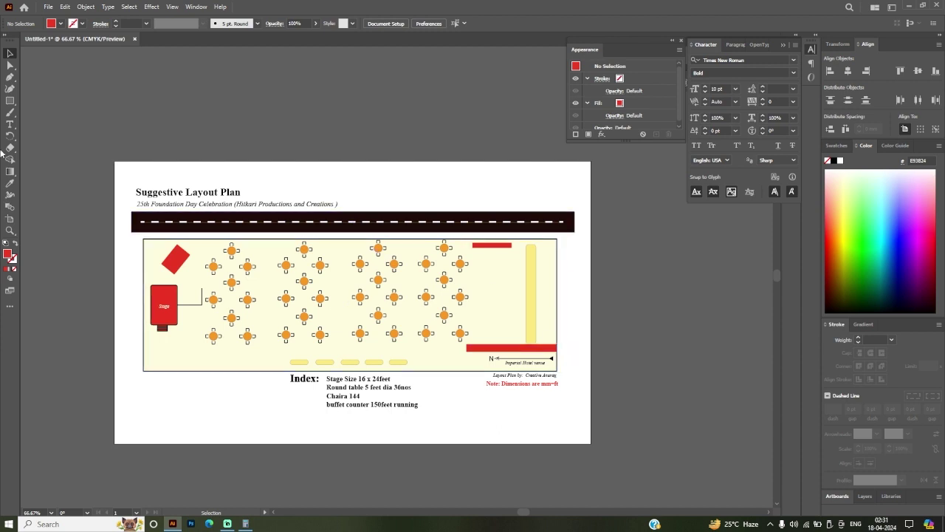
Step: Draw a tall thin bar down the plan's right side with the top road strip's dark fill
key(m)
drag(561, 232, 563, 384)
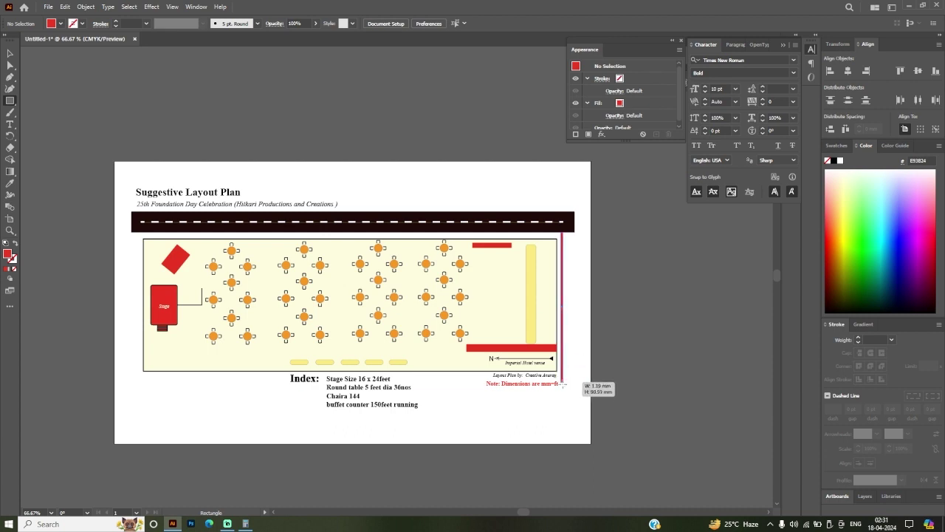
drag(563, 384, 570, 412)
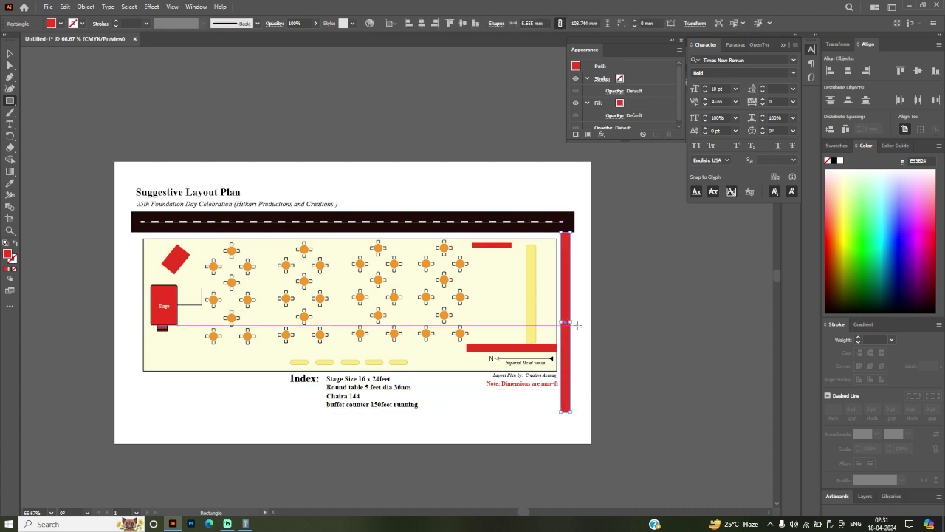
click(11, 183)
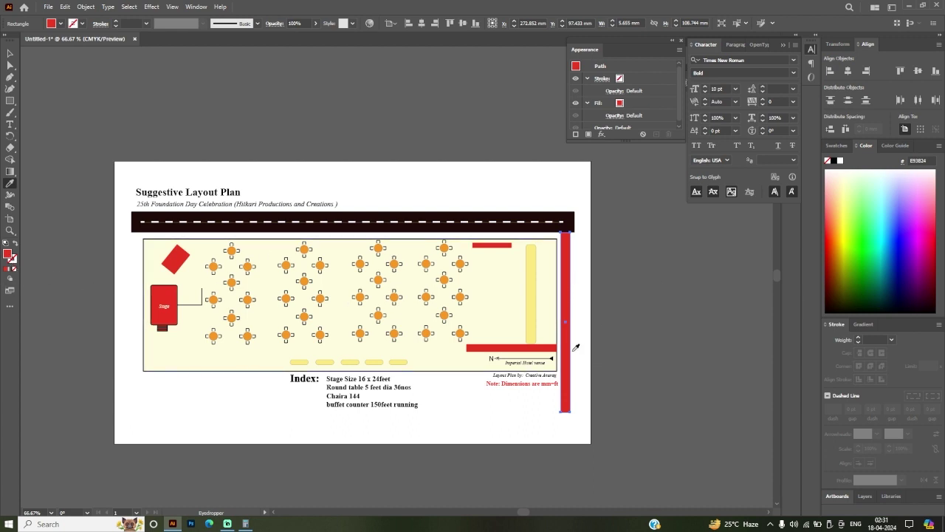
click(10, 184)
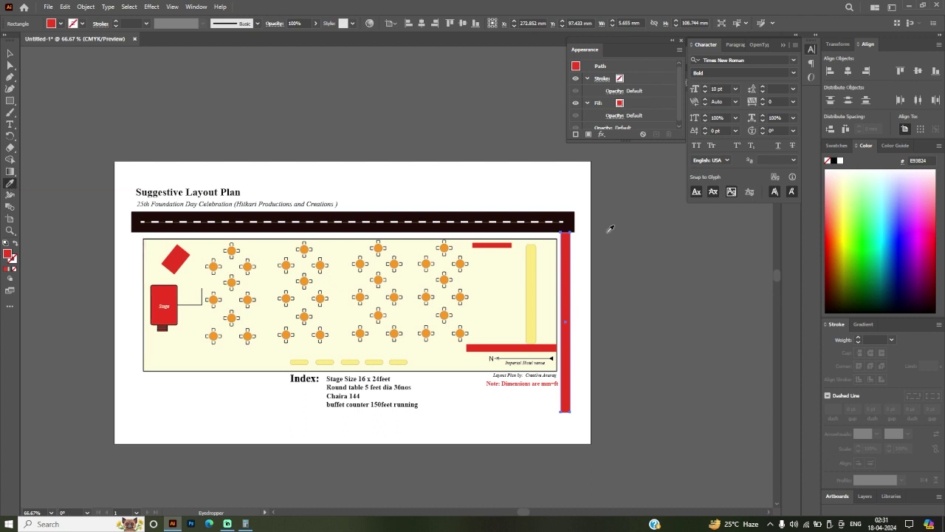
click(571, 214)
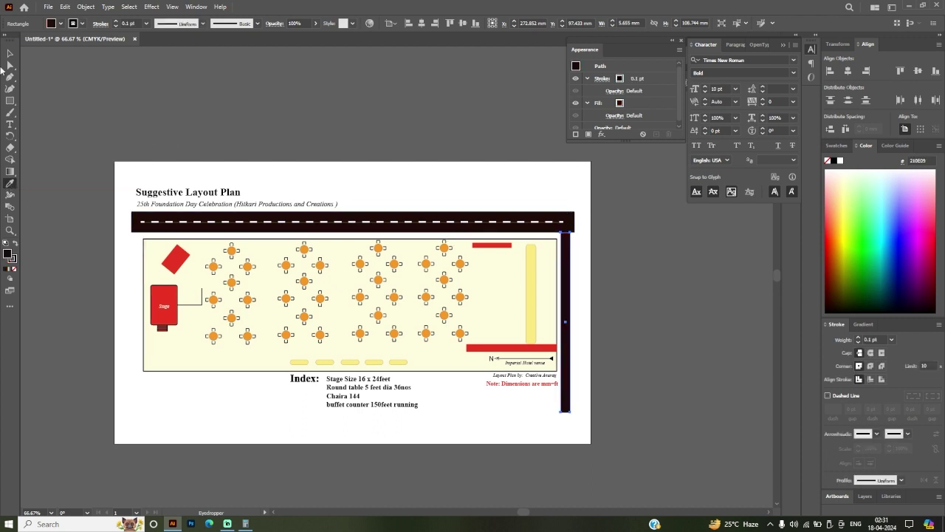
Step: Deselect the new bar and bring up the Save As dialog
click(10, 53)
click(233, 92)
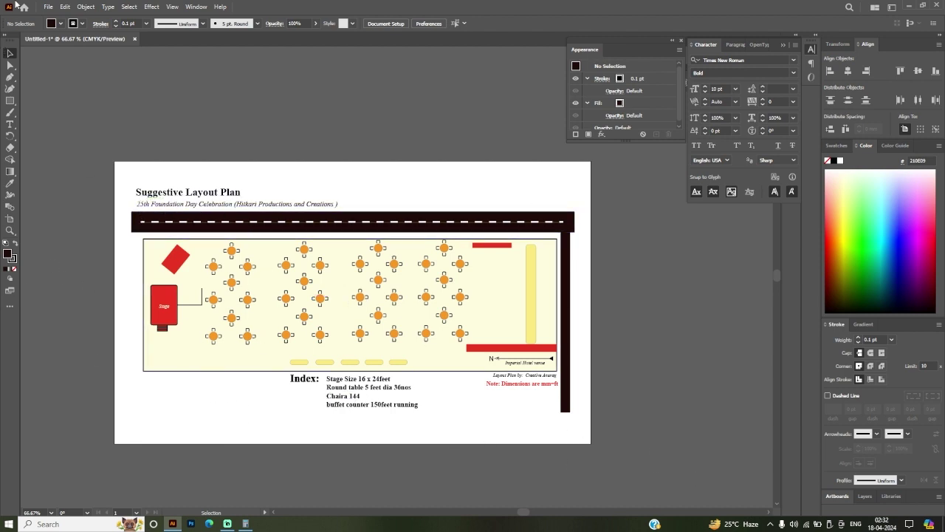
click(47, 8)
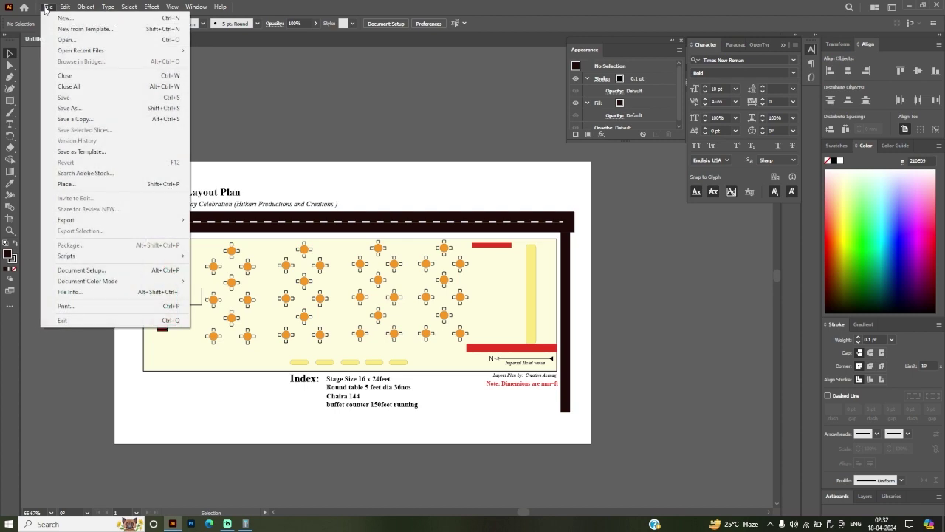
click(96, 108)
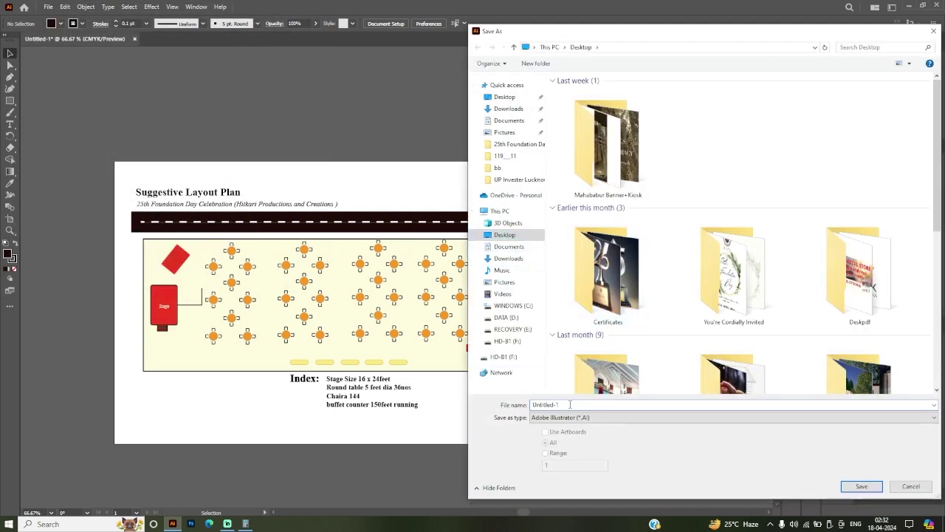
Step: Save as '25th foundation day hitkari' with type Adobe Illustrator (*.AI)
text(25th f)
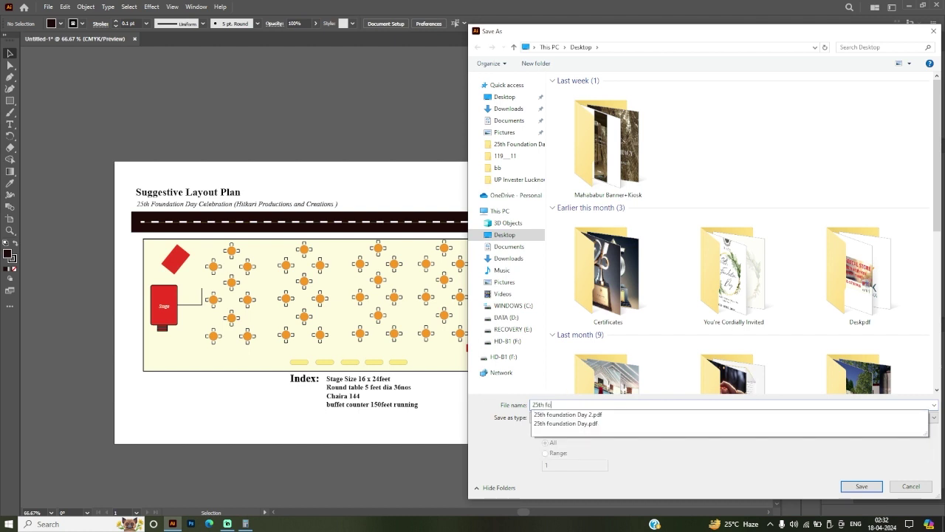
text( on)
text(y)
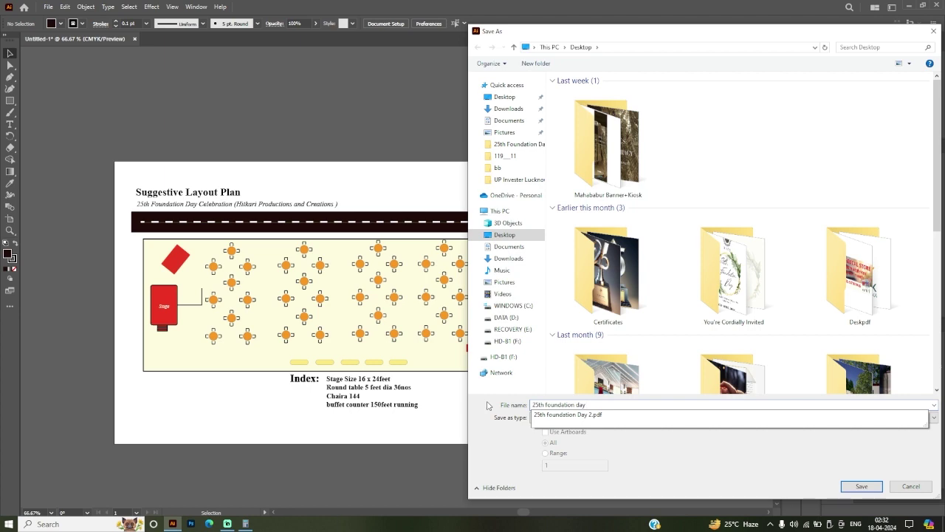
text( hitkari)
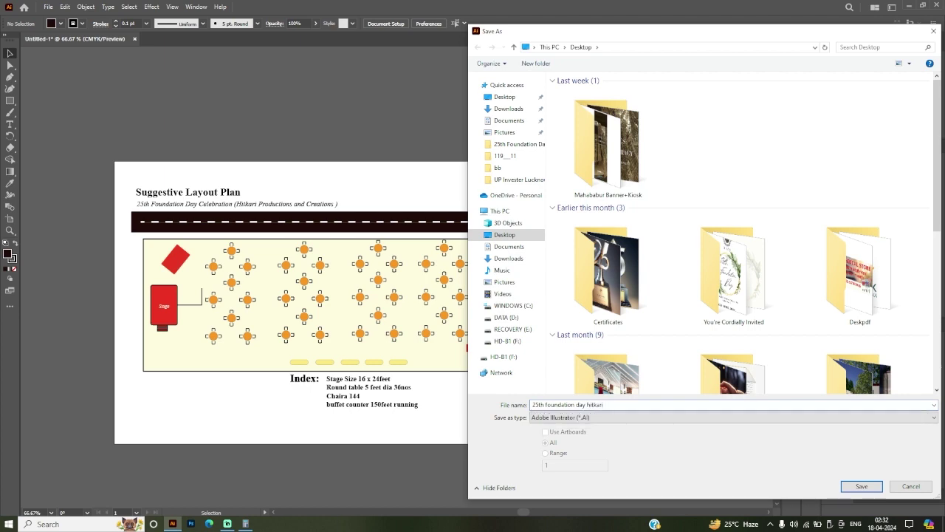
click(861, 486)
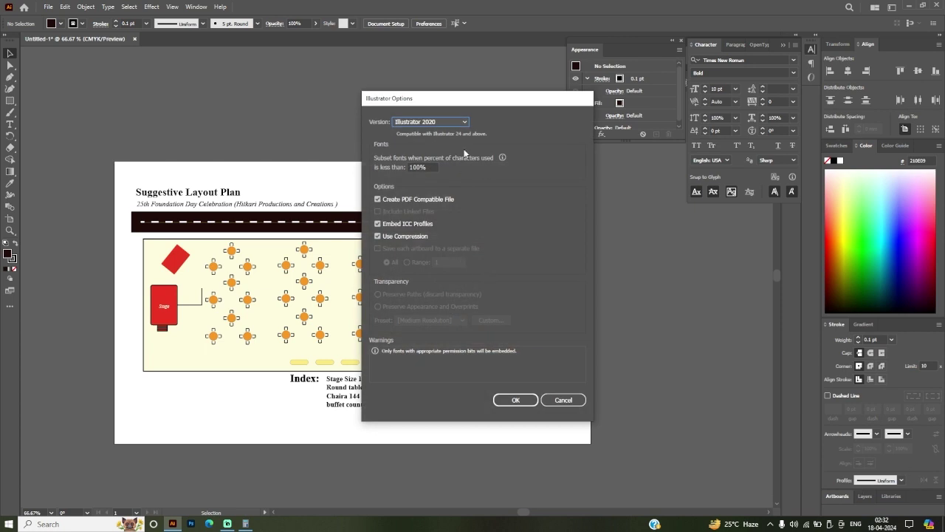
Step: Accept the Illustrator 2020 save options to write the .ai file, then quit Illustrator
click(517, 400)
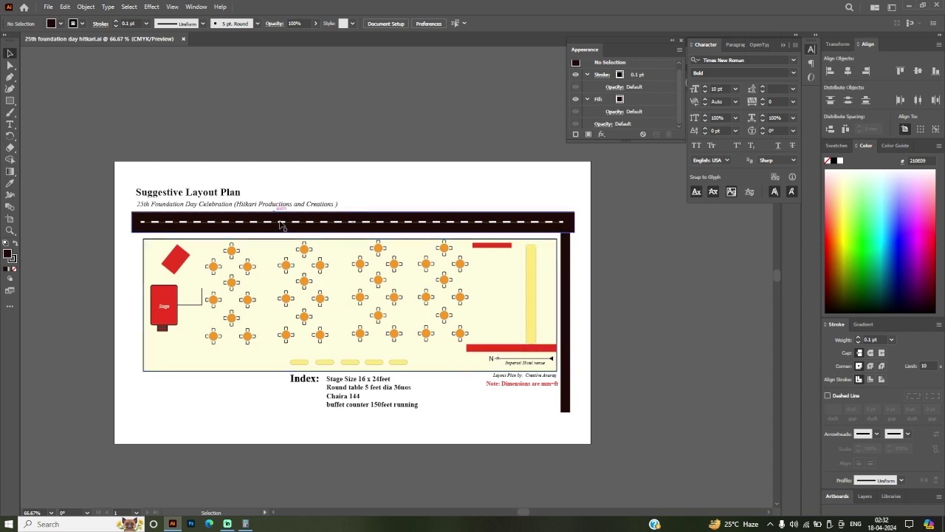
click(937, 7)
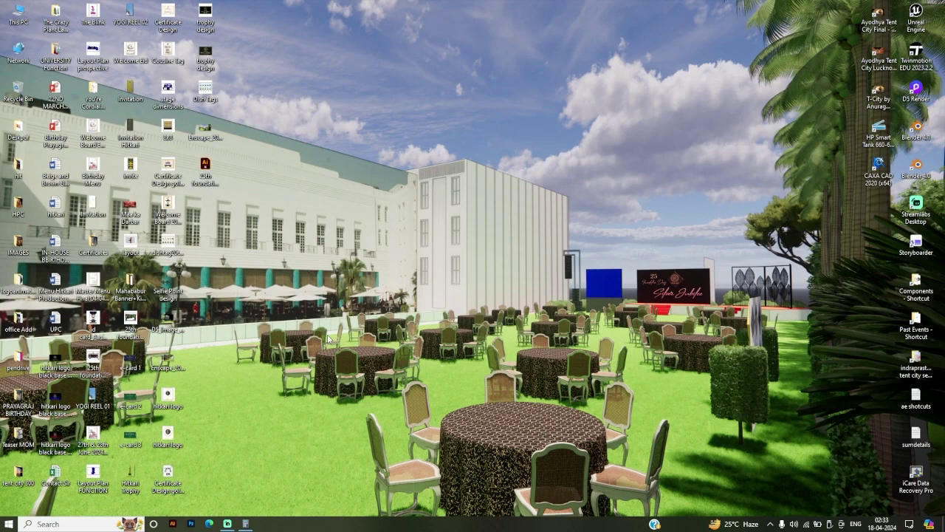
Step: Refresh the Windows desktop from its right-click menu
right_click(329, 334)
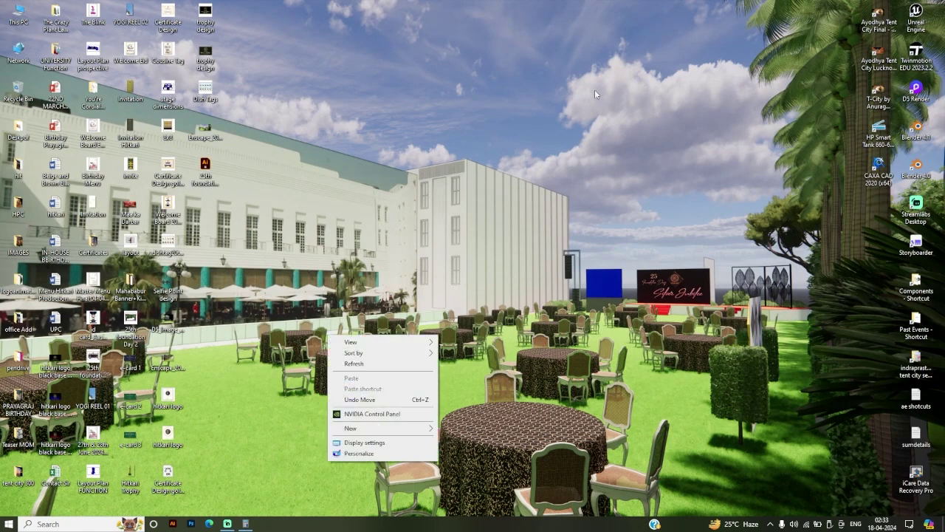
click(508, 334)
right_click(364, 364)
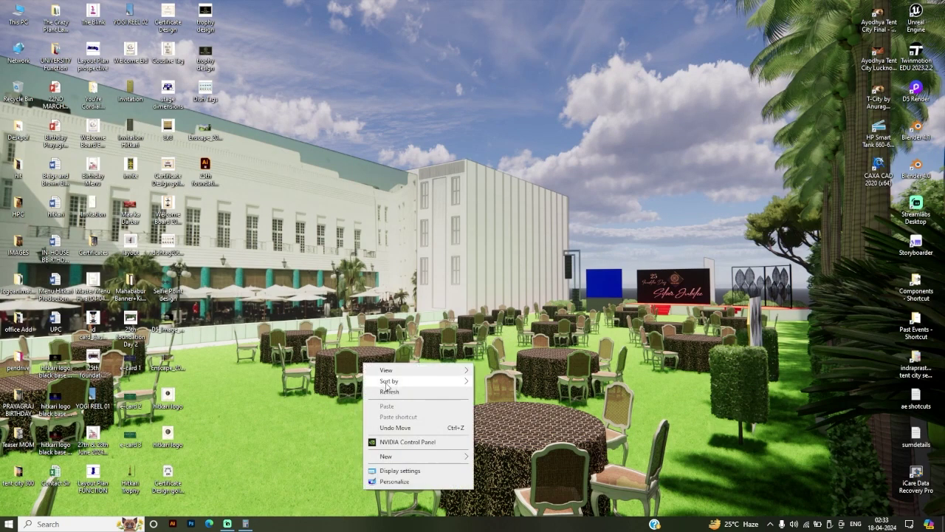
click(396, 391)
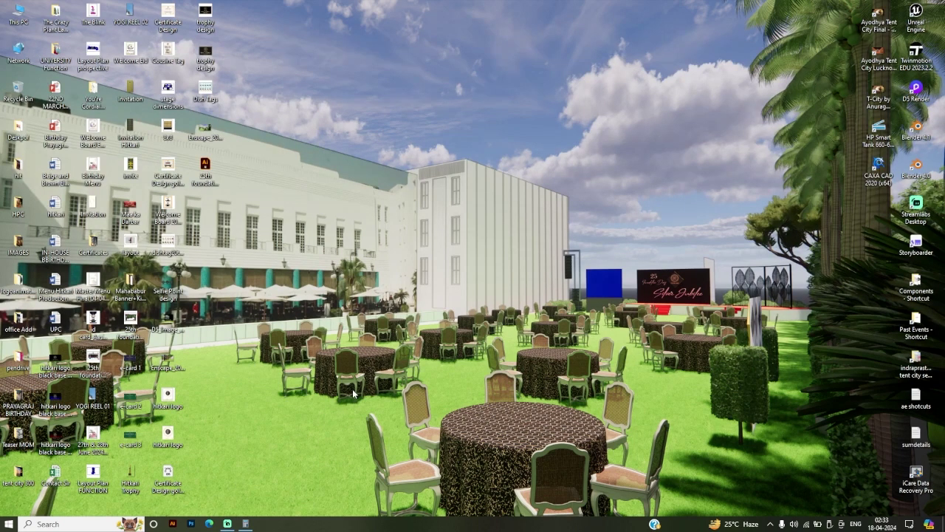
Step: Launch SketchUp 2023 from Start and open the recent Selfie Point model
click(9, 524)
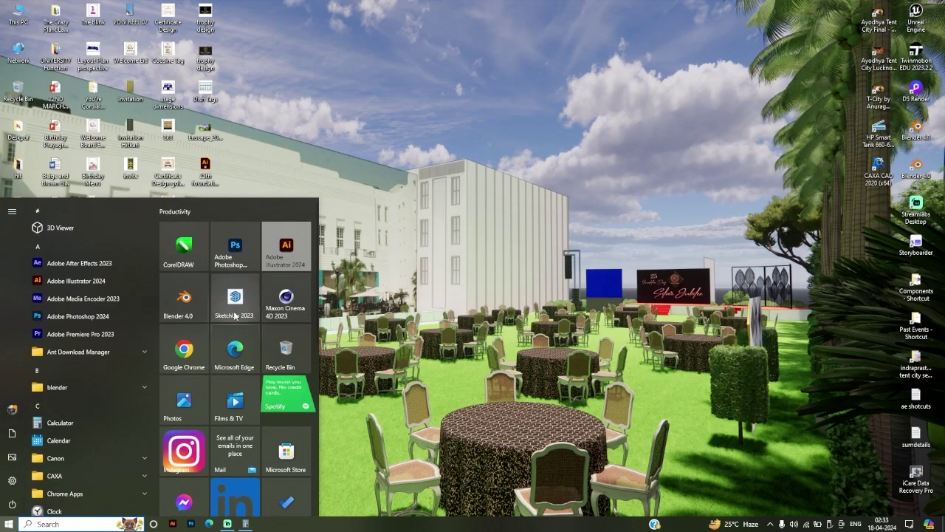
click(235, 302)
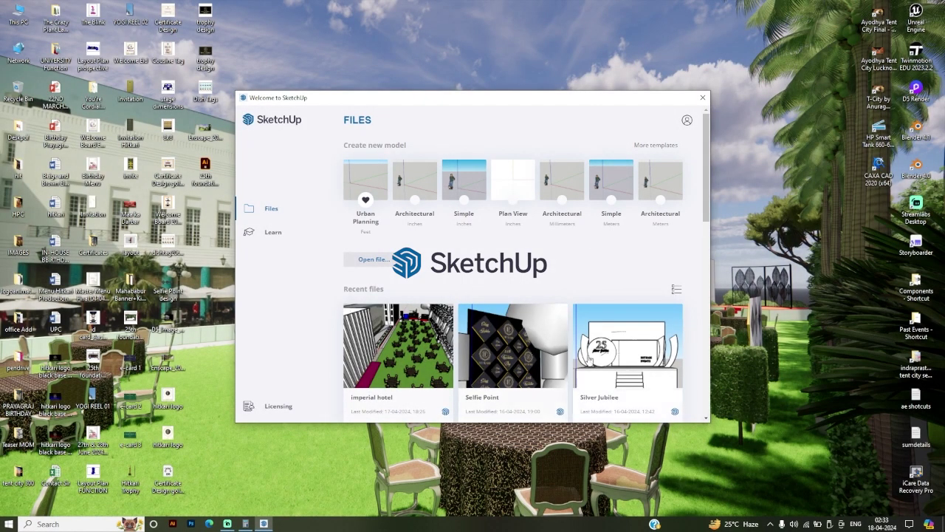
click(511, 359)
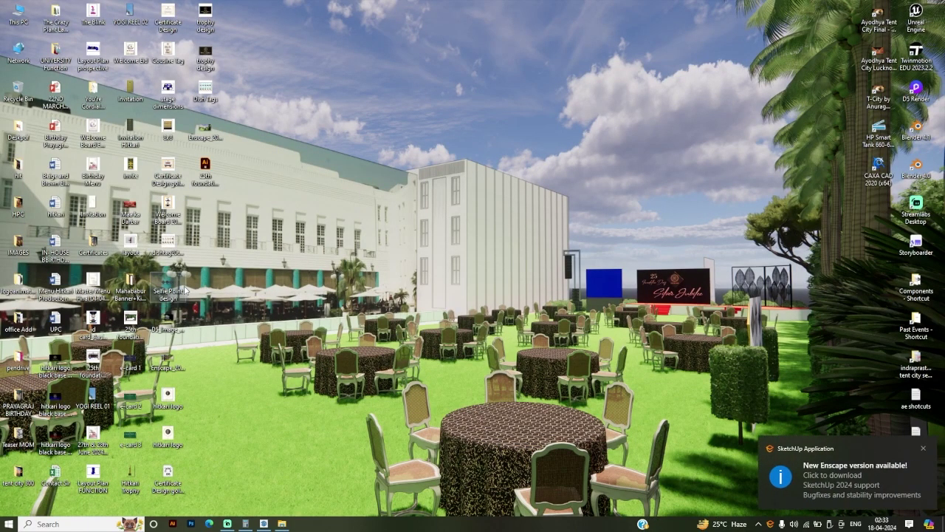
key(alt+Tab)
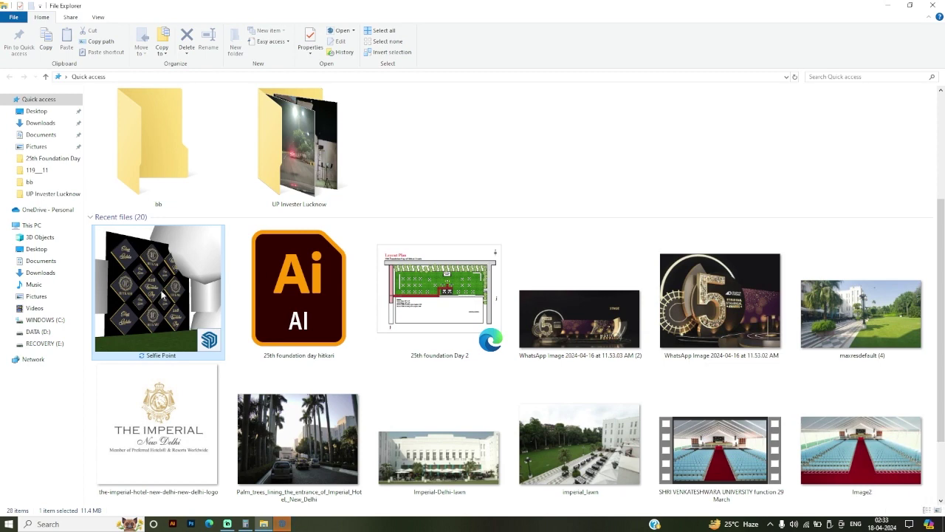
click(281, 523)
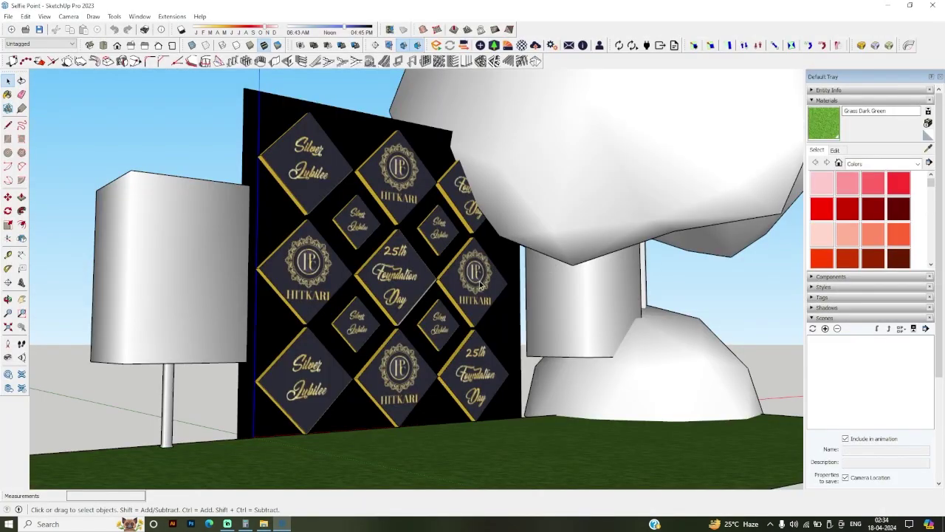
Step: Orbit and zoom around the Selfie Point wall until facing the logo panel squarely
drag(481, 284, 651, 346)
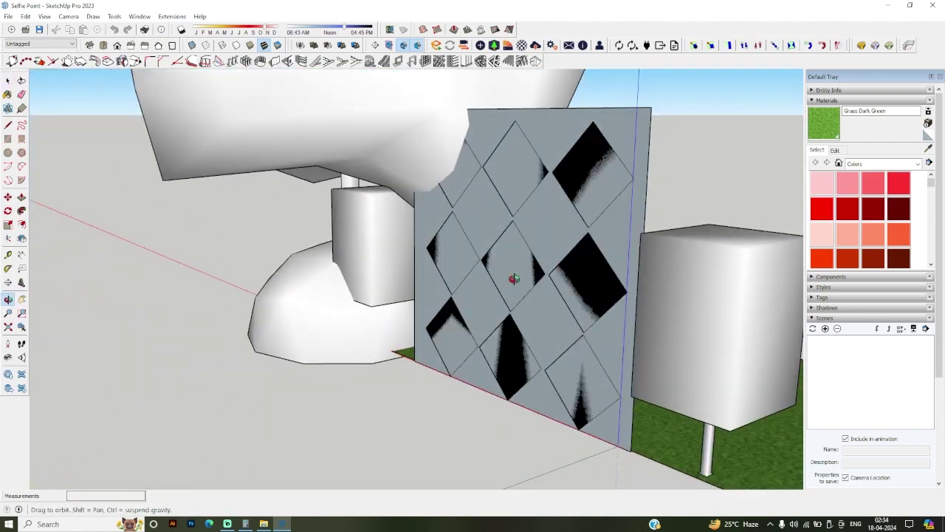
drag(651, 347, 359, 111)
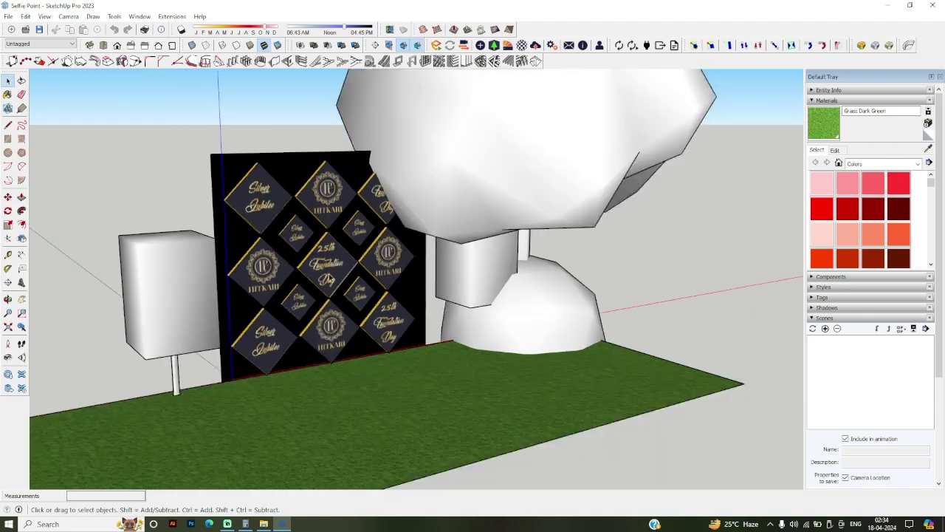
drag(331, 279, 281, 235)
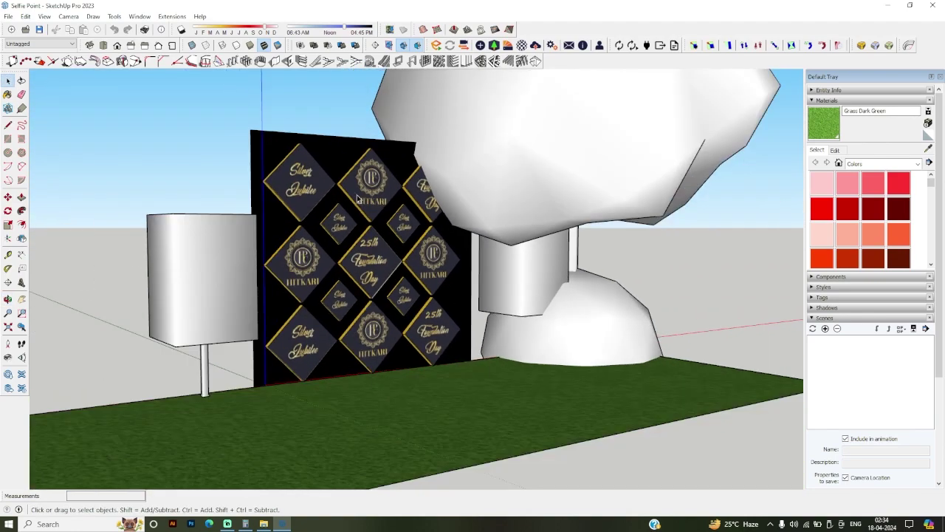
key(space)
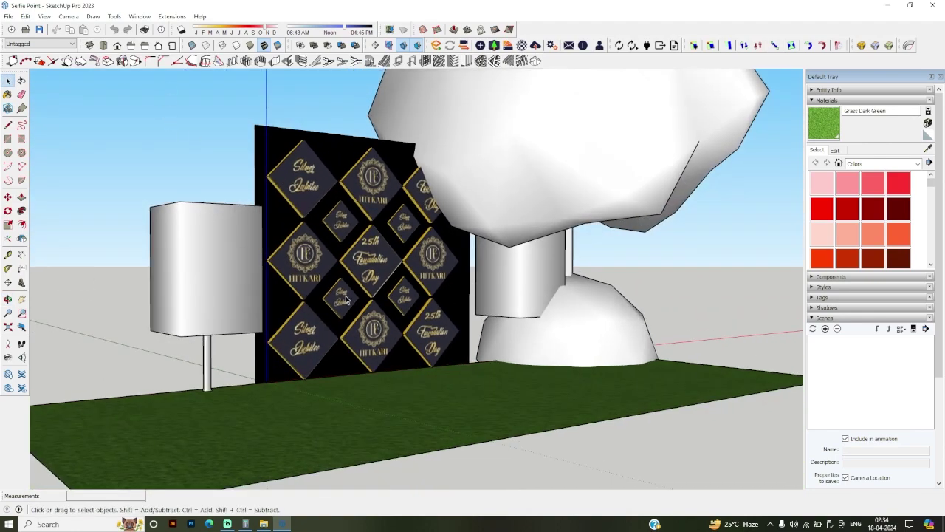
scroll(305, 202, up, 2)
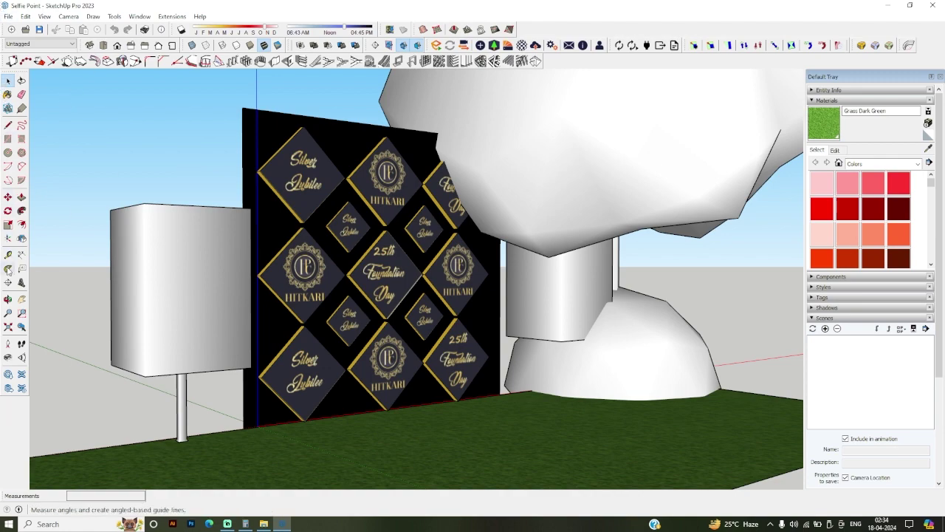
drag(468, 94, 458, 129)
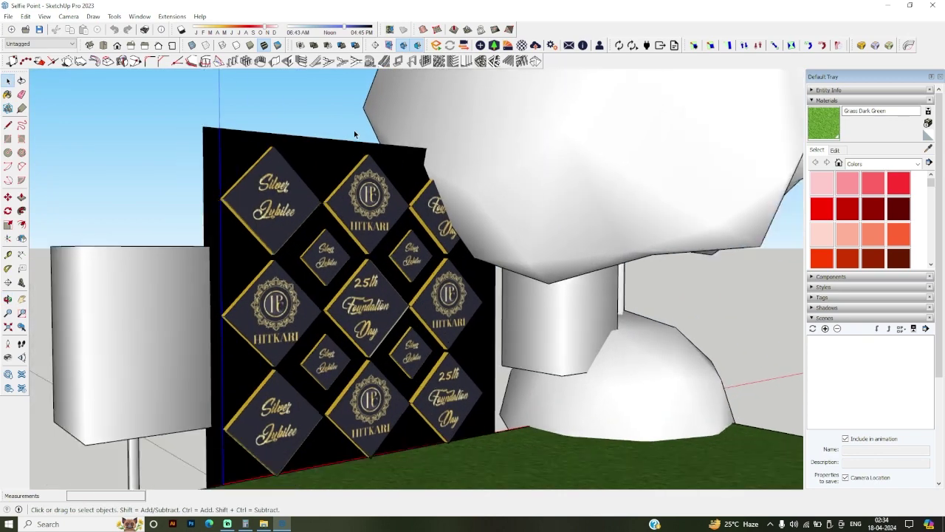
drag(459, 130, 225, 252)
scroll(225, 251, up, 3)
key(space)
scroll(225, 252, up, 1)
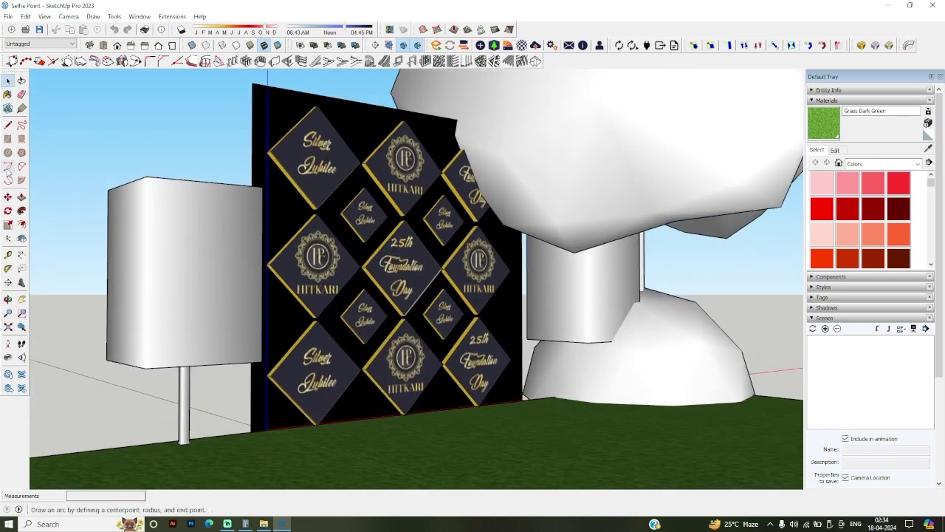
drag(251, 395, 312, 323)
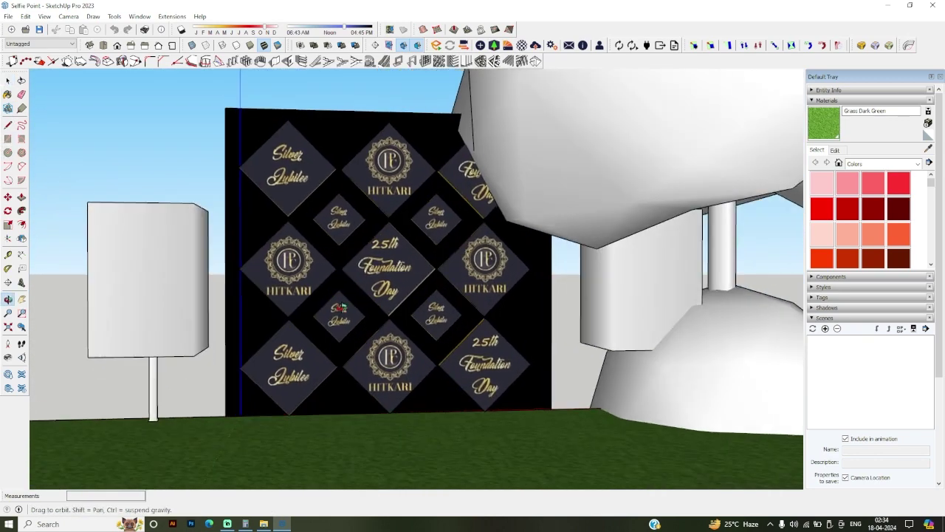
key(space)
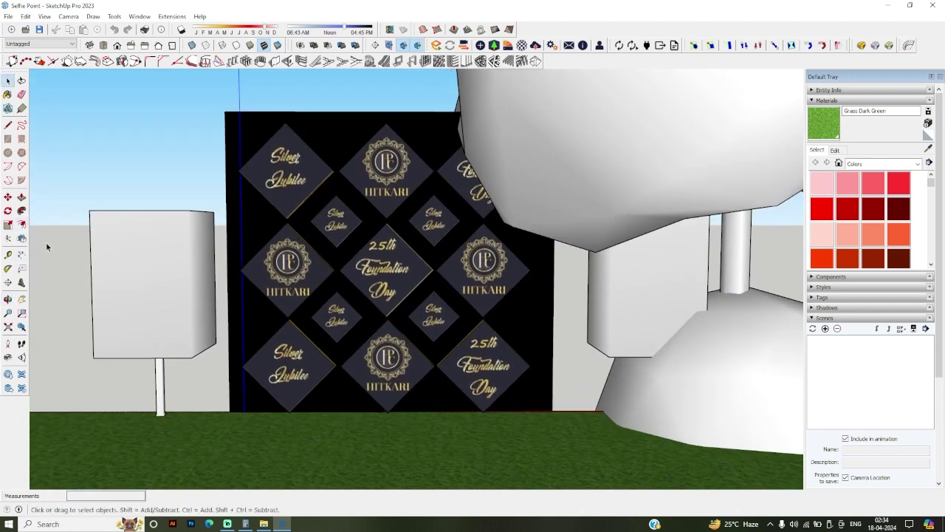
Step: Measure the panel's height top to bottom with a dimension, then discard it
click(22, 255)
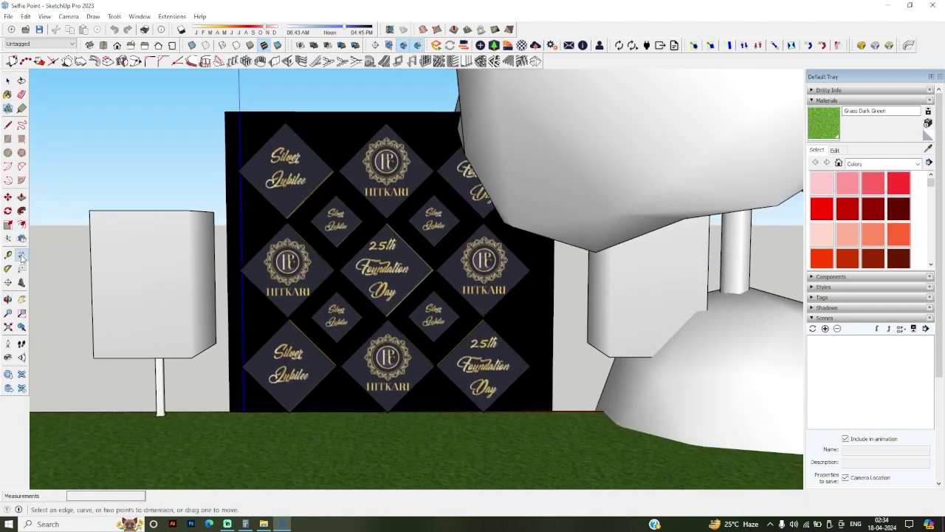
click(226, 112)
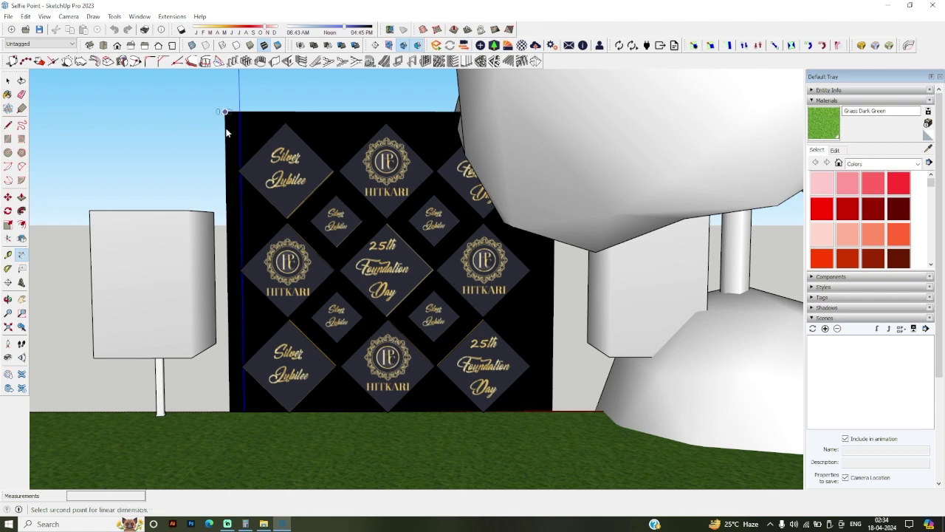
click(229, 410)
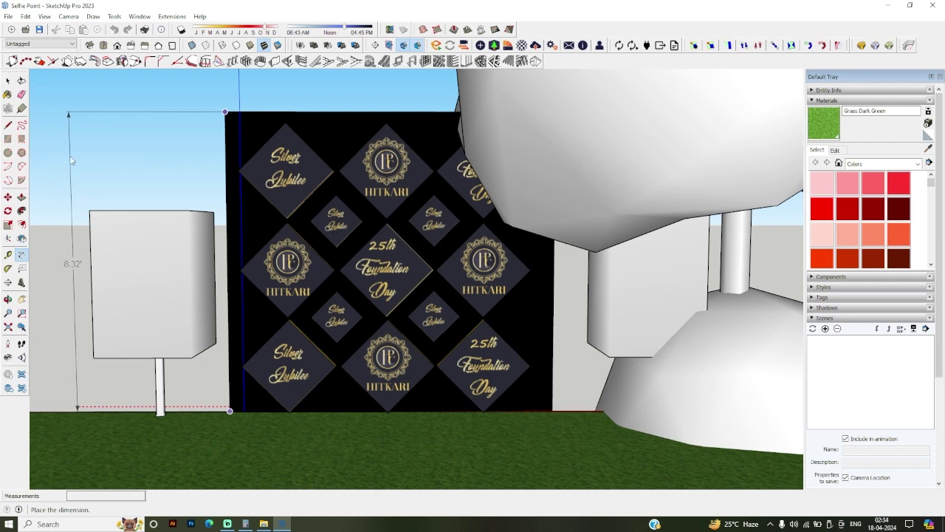
click(7, 80)
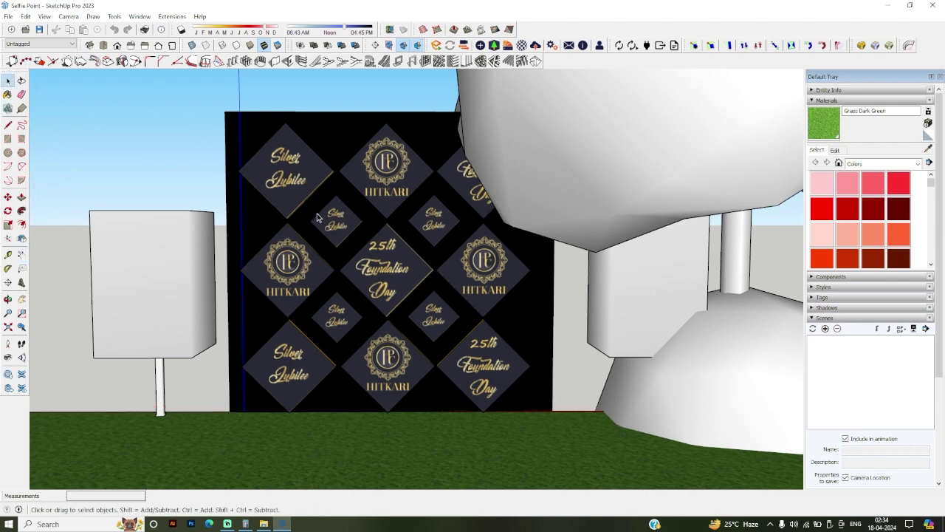
scroll(320, 217, down, 5)
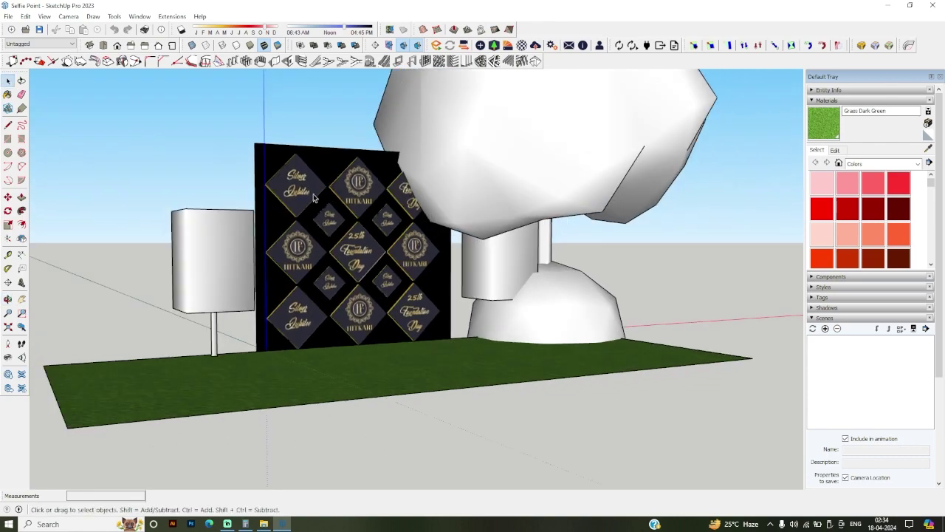
scroll(415, 201, up, 5)
Step: Orbit around the tiled photo panel to see the whole panel, sign and dome from the front
drag(415, 201, 237, 276)
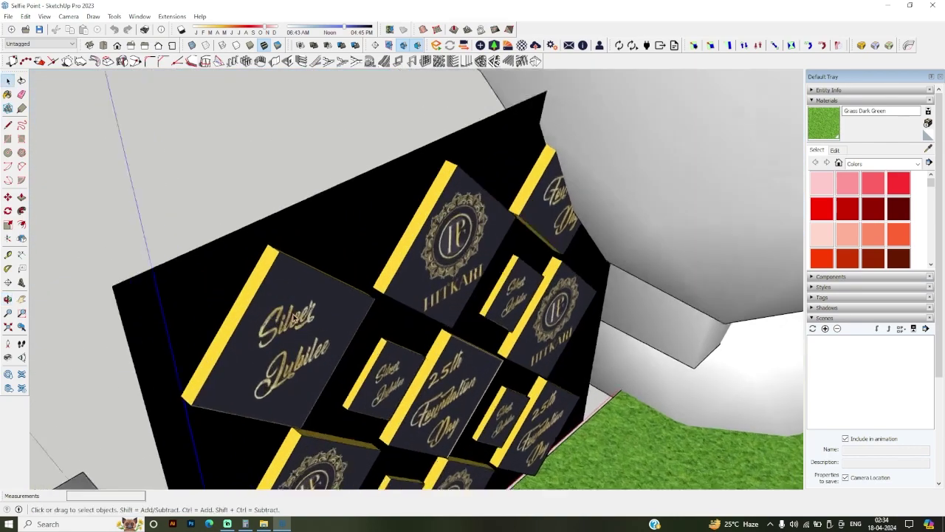
scroll(348, 150, down, 5)
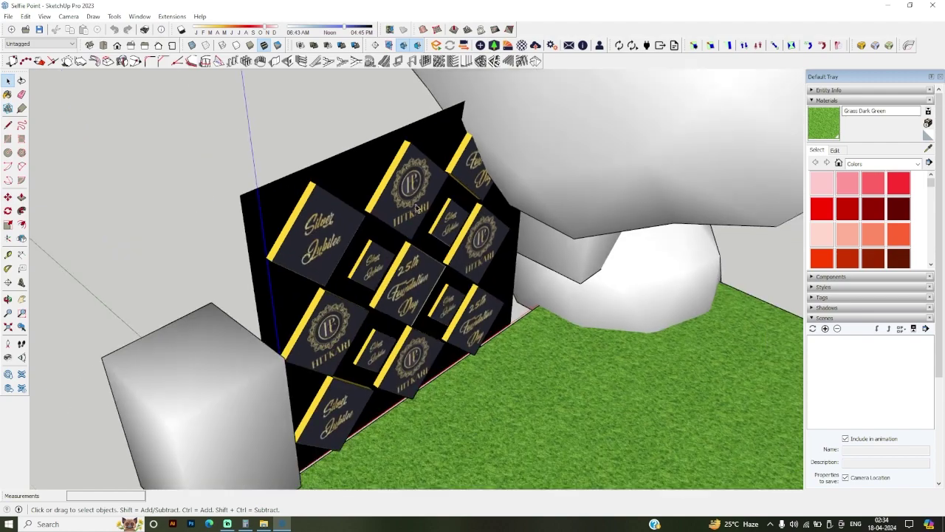
drag(347, 150, 490, 141)
scroll(566, 226, up, 5)
mouse_move(437, 126)
mouse_down()
mouse_move(388, 241)
mouse_move(470, 359)
mouse_up()
scroll(470, 359, down, 3)
drag(555, 335, 252, 326)
scroll(253, 326, down, 5)
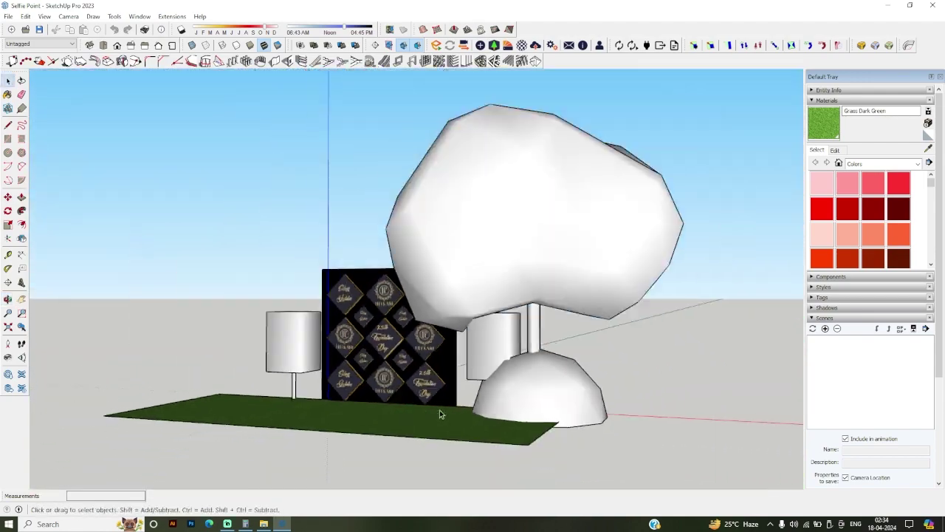
scroll(439, 410, up, 5)
click(7, 80)
Step: Open the Silver Jubilee.skp model
click(9, 16)
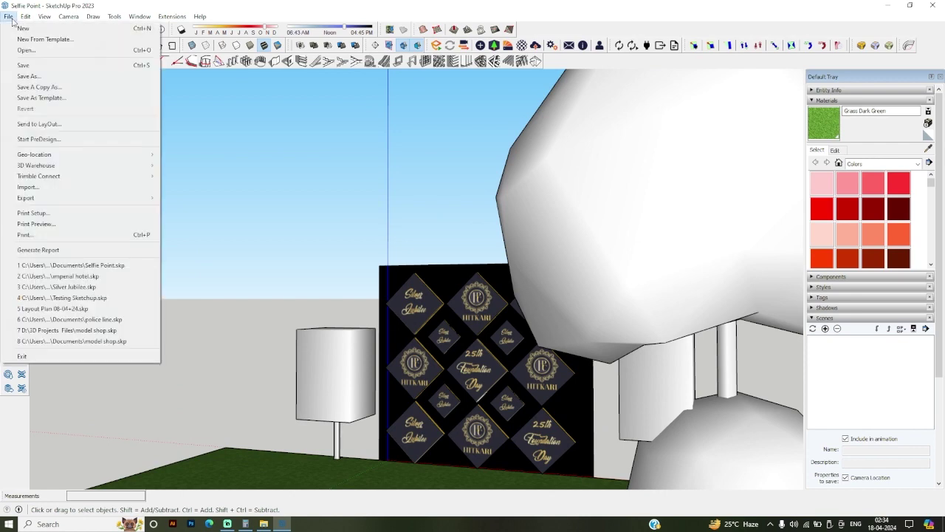
click(22, 48)
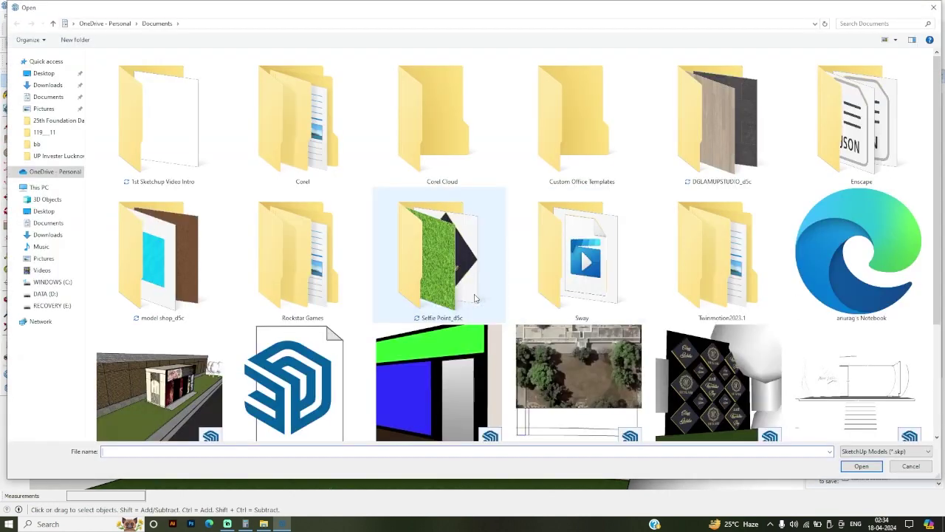
scroll(299, 369, down, 1)
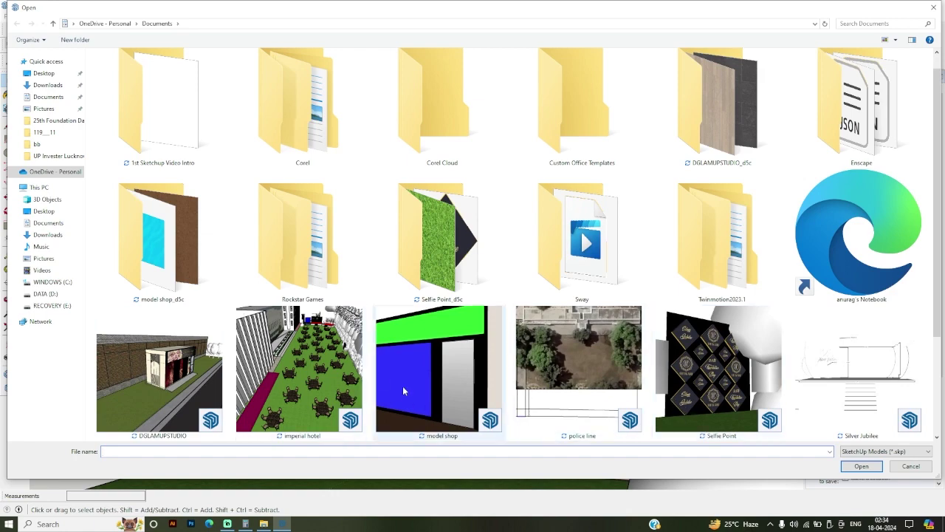
click(886, 372)
click(875, 473)
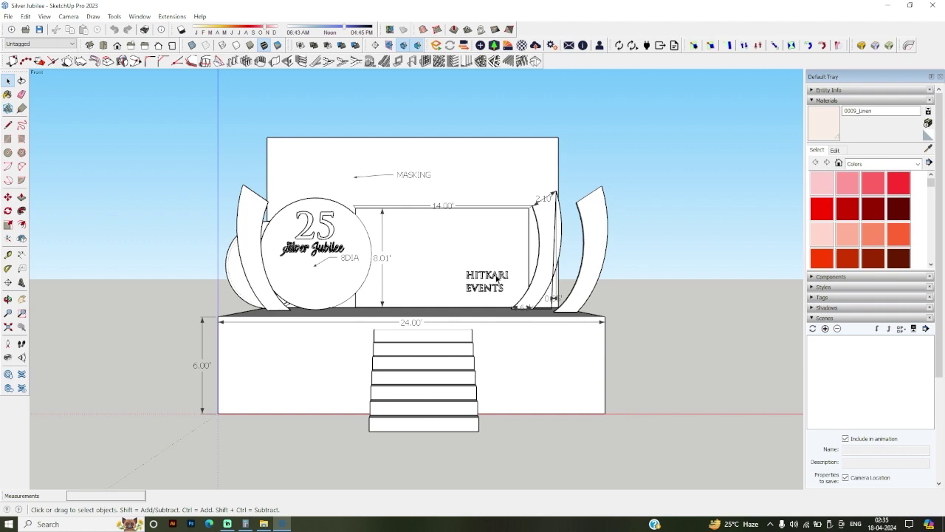
Step: Orbit to elevated and straight-on front views of the stage and its circular 25 logo
key(o)
mouse_move(476, 321)
mouse_down()
mouse_move(383, 304)
mouse_move(395, 328)
mouse_up()
key(space)
scroll(391, 372, up, 3)
scroll(421, 355, down, 3)
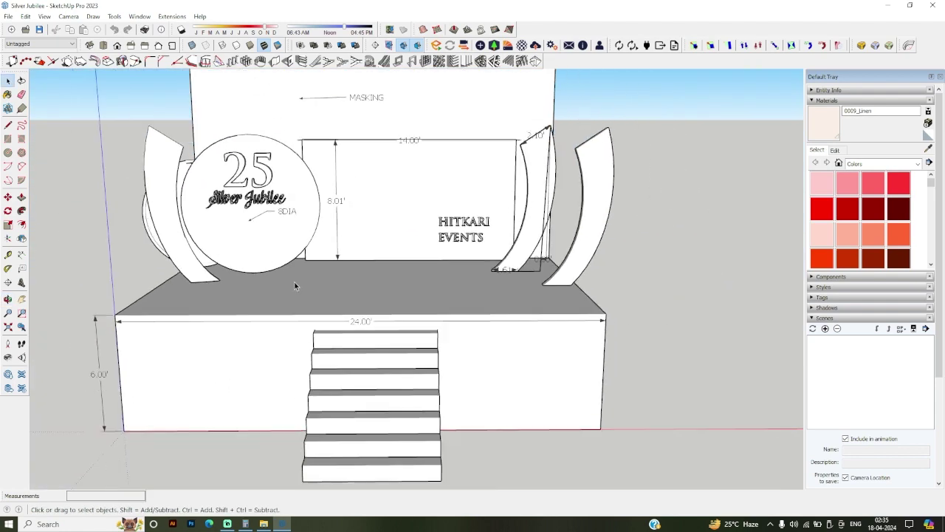
mouse_move(294, 281)
mouse_down()
mouse_move(119, 366)
mouse_move(338, 329)
mouse_up()
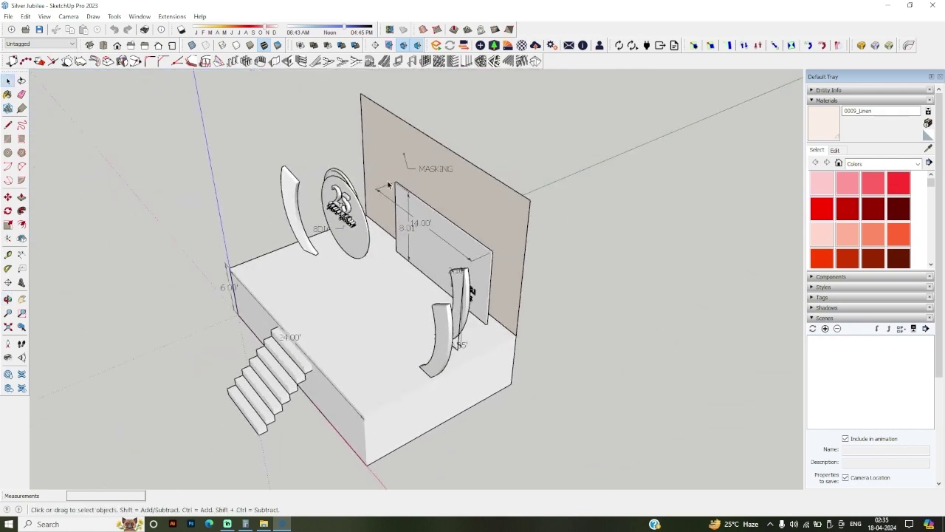
scroll(462, 137, up, 3)
key(Page_Down)
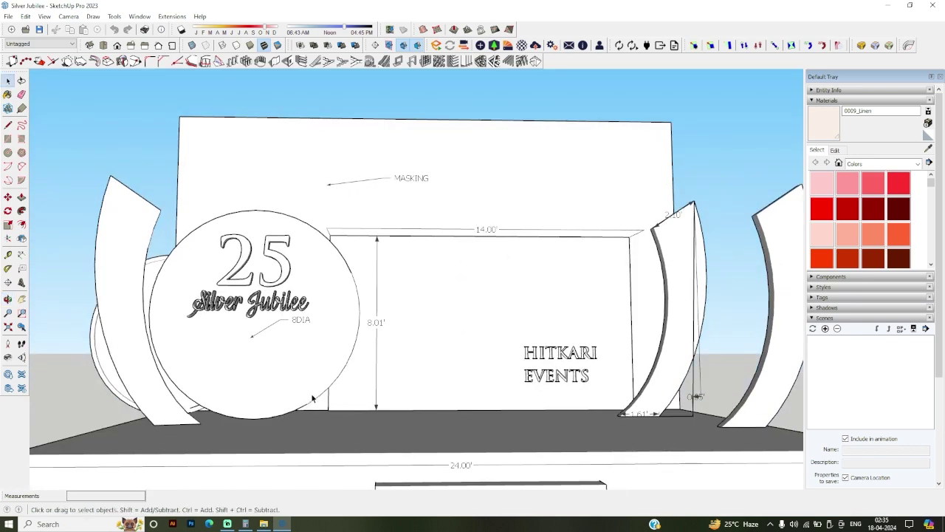
scroll(327, 373, up, 3)
scroll(327, 374, up, 3)
drag(325, 377, 307, 417)
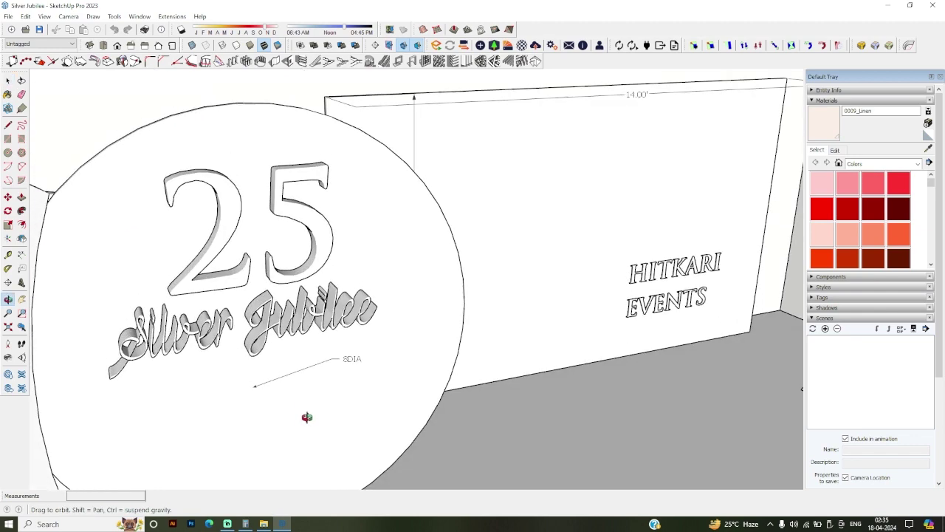
scroll(426, 346, down, 3)
key(Page_Down)
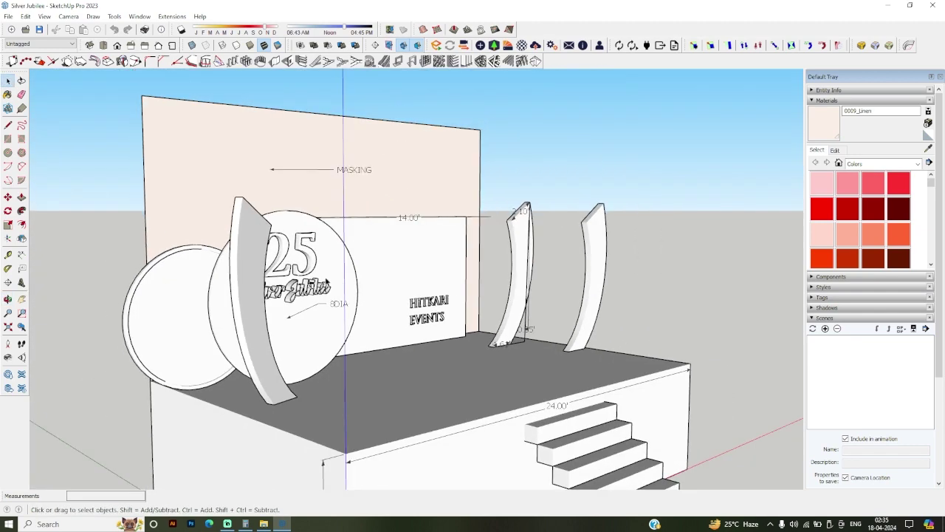
Step: Orbit to left-angled and overhead views of the platform, steps and arches
drag(175, 275, 653, 266)
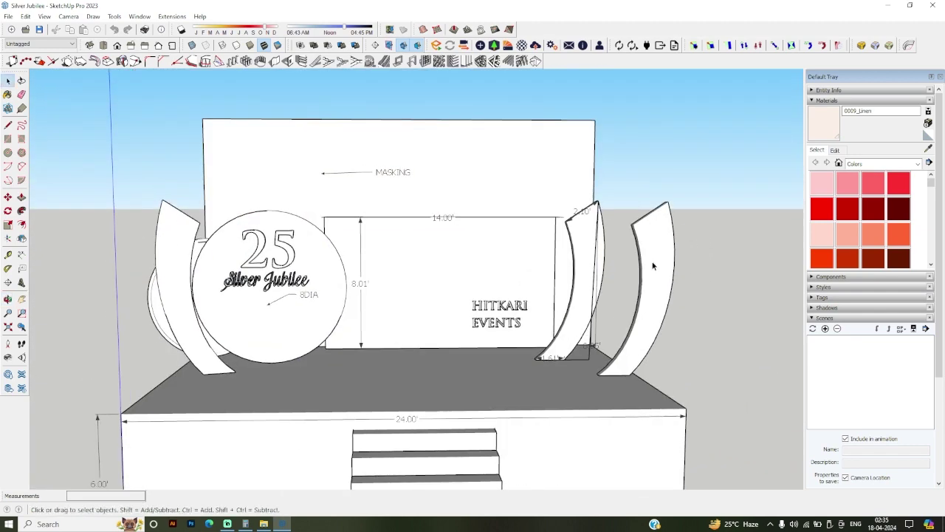
scroll(632, 316, down, 3)
drag(631, 317, 611, 374)
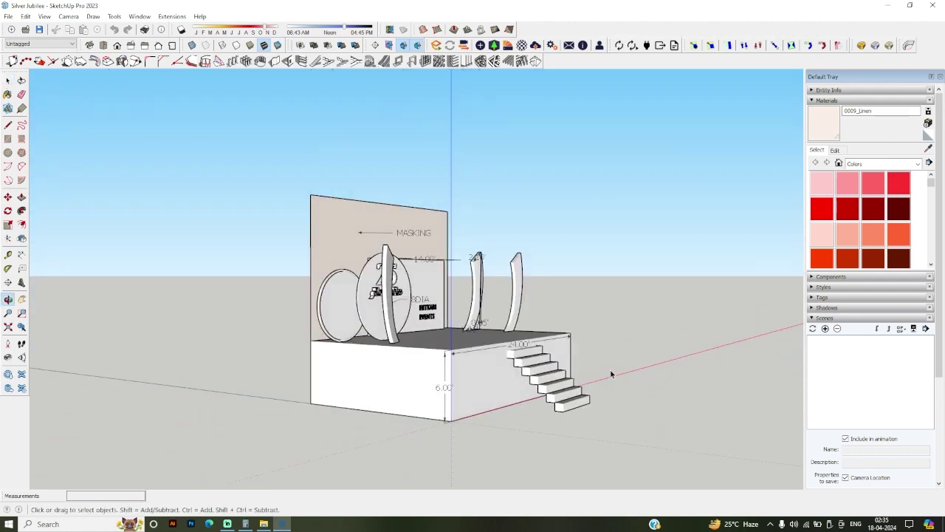
scroll(456, 364, up, 2)
scroll(456, 364, up, 3)
drag(456, 364, 493, 279)
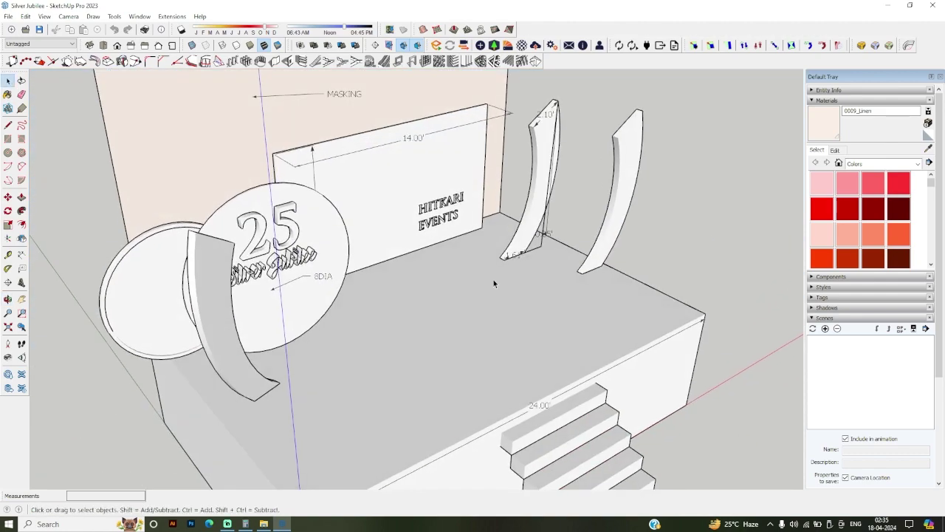
scroll(466, 295, down, 1)
scroll(465, 294, down, 1)
mouse_move(580, 363)
mouse_down()
mouse_move(569, 392)
mouse_move(148, 338)
mouse_move(346, 356)
mouse_move(204, 367)
mouse_up()
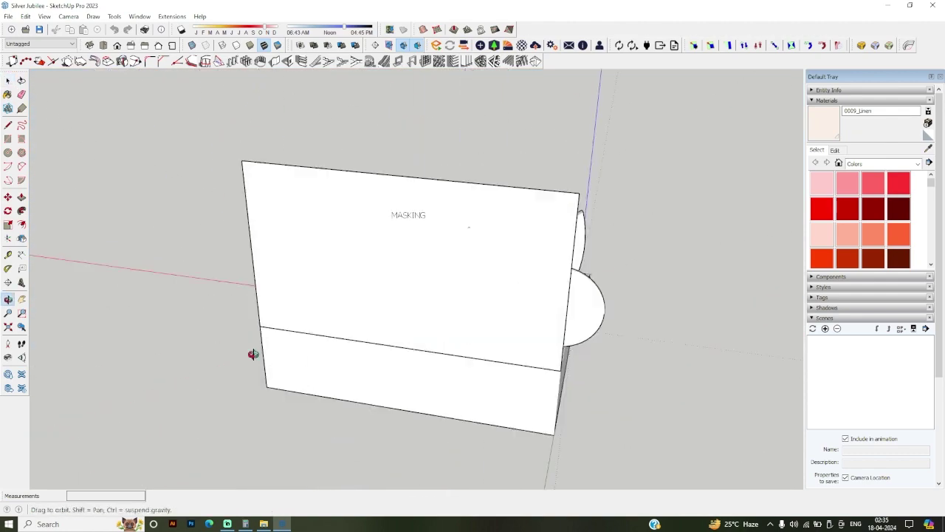
scroll(345, 355, up, 3)
key(space)
scroll(339, 385, down, 2)
scroll(338, 385, up, 2)
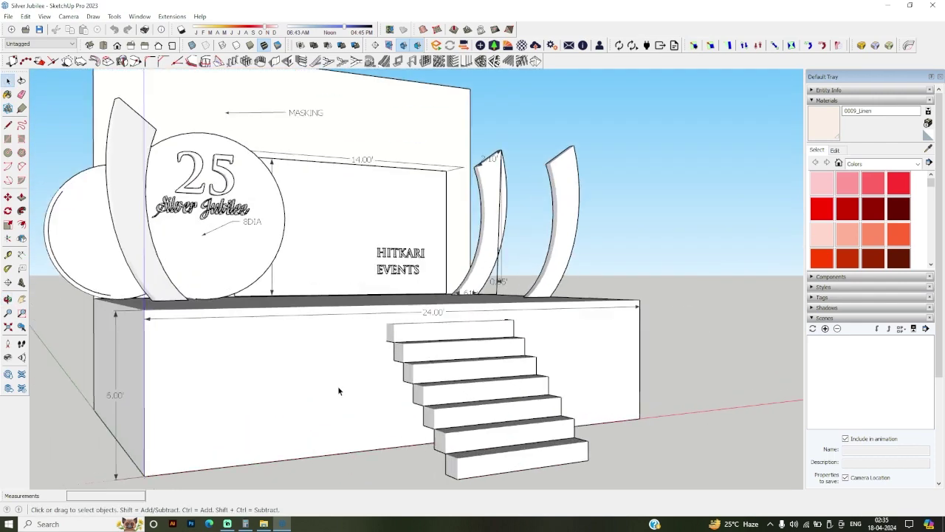
scroll(383, 375, down, 2)
drag(264, 390, 254, 398)
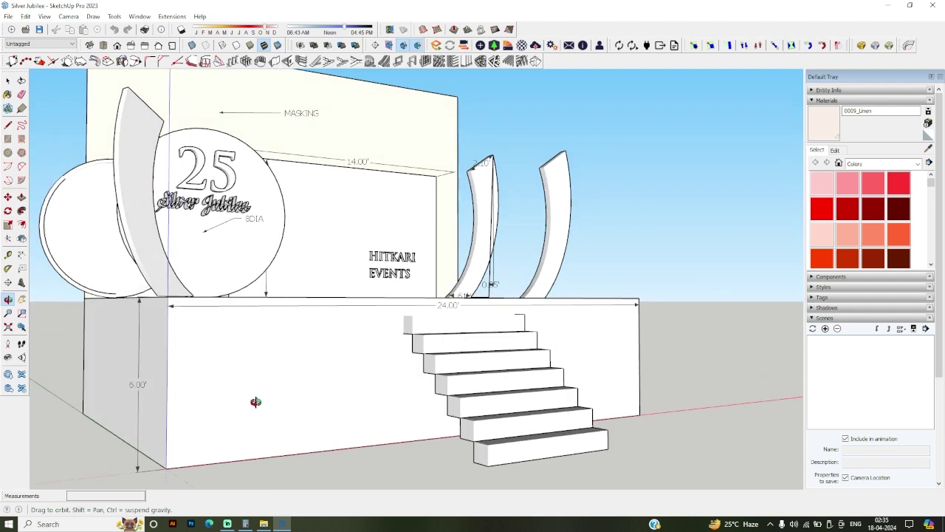
scroll(253, 399, down, 1)
drag(323, 389, 439, 386)
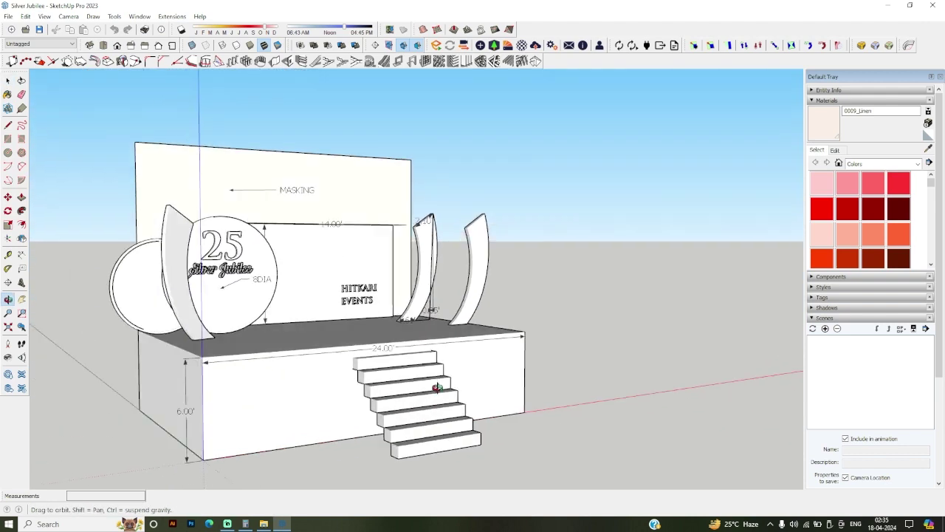
key(space)
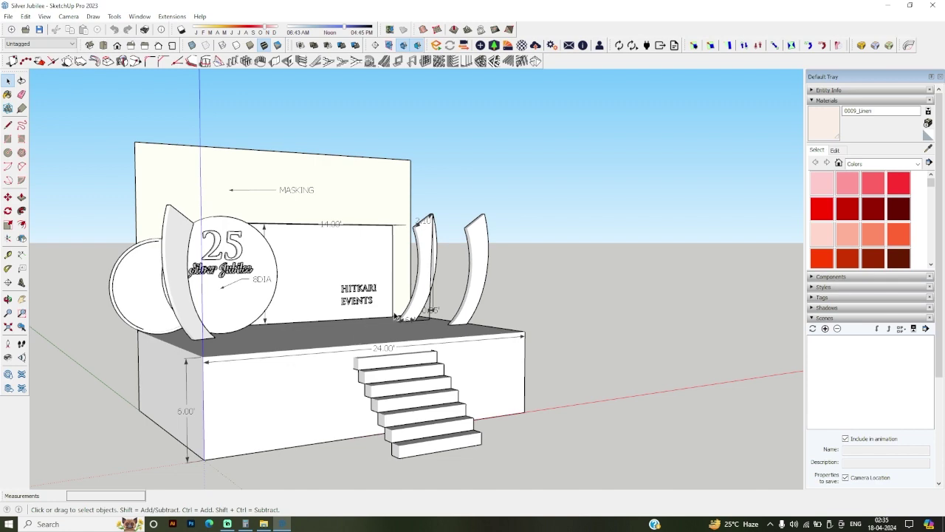
scroll(396, 316, down, 2)
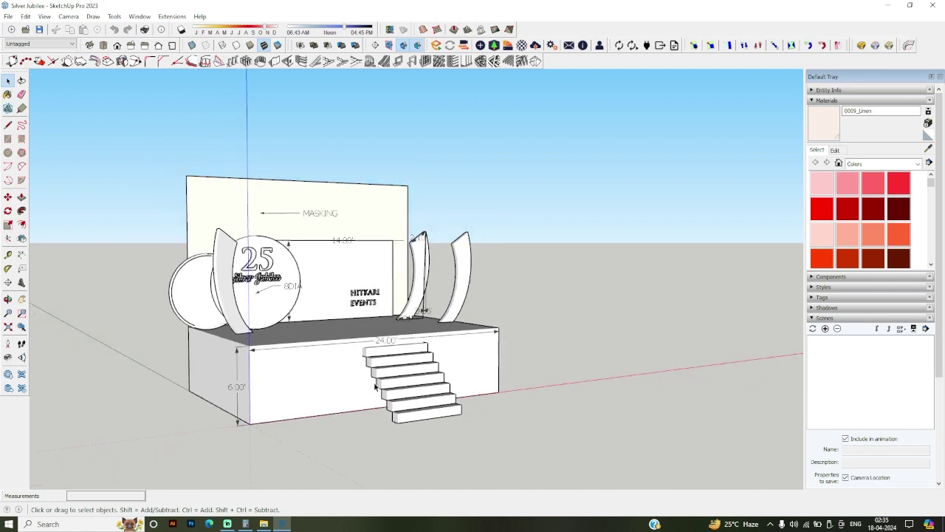
scroll(376, 385, up, 2)
scroll(548, 345, down, 3)
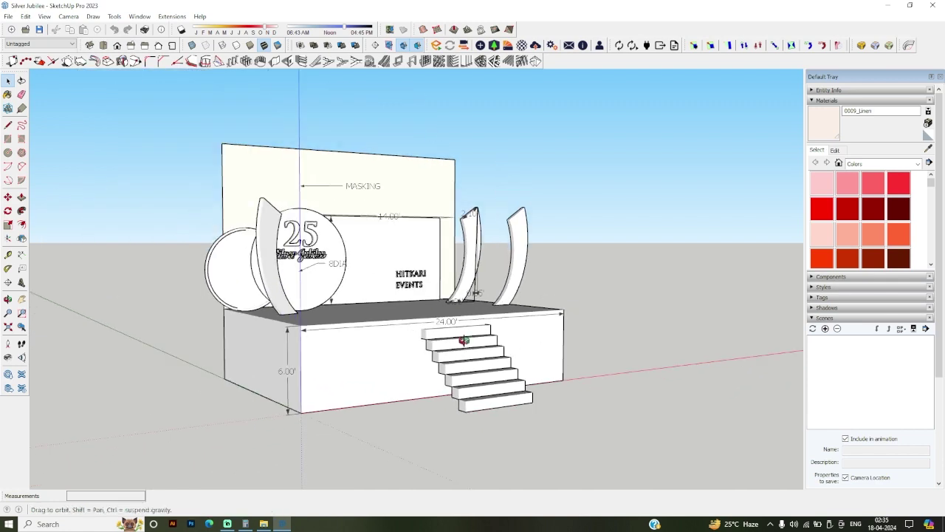
scroll(350, 367, up, 3)
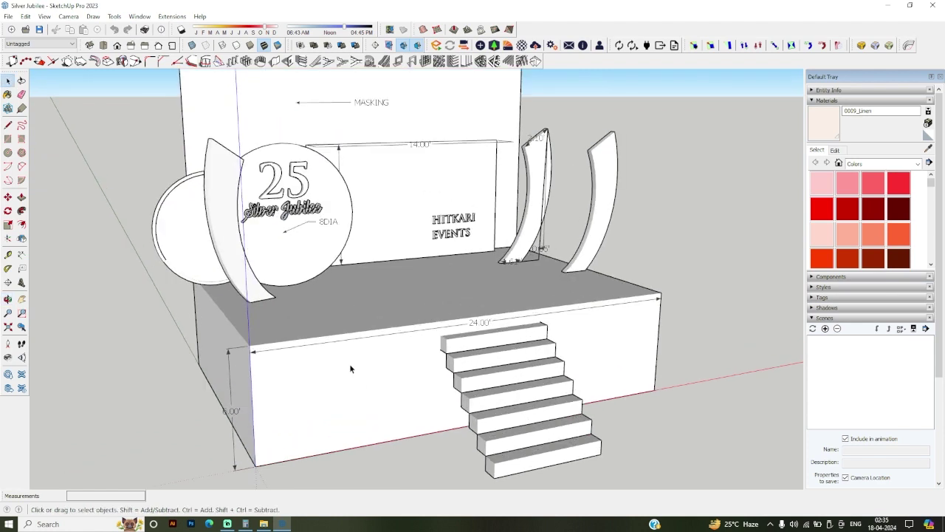
Step: Open the imperial hotel model file from the Open dialog
click(9, 16)
click(29, 50)
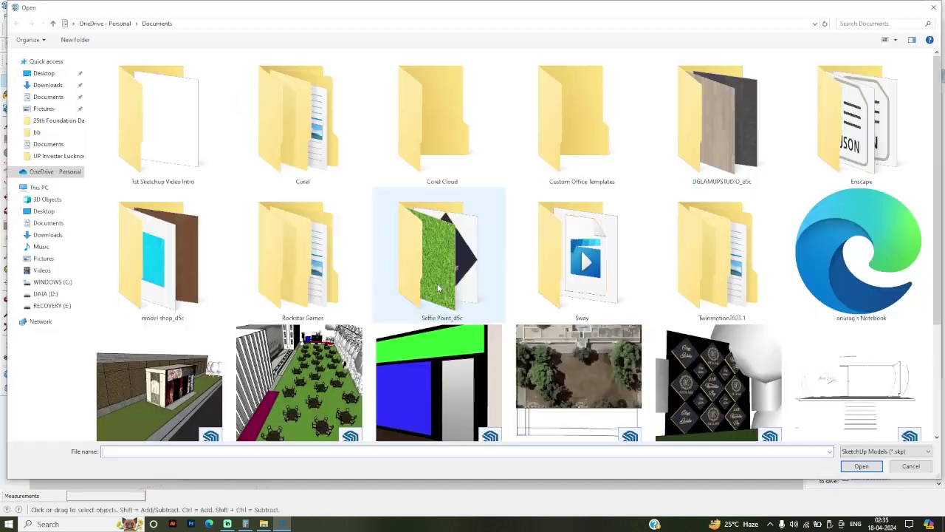
click(309, 356)
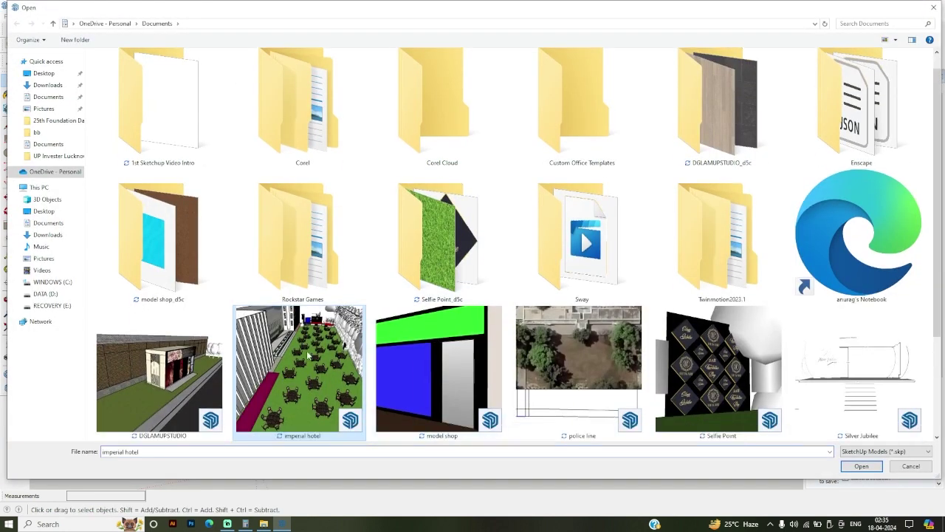
click(861, 466)
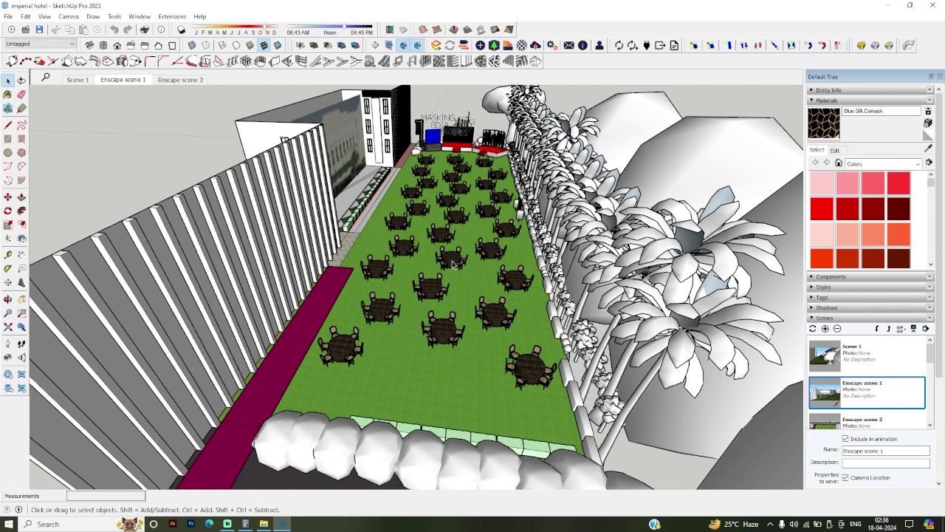
Step: Zoom out and orbit to look down the long lawn and its round garden tables
scroll(495, 288, up, 2)
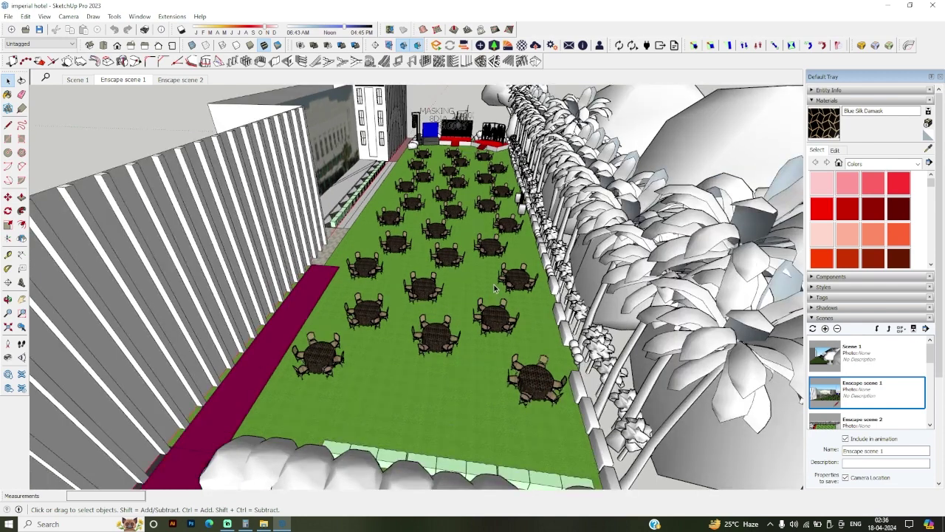
scroll(499, 307, up, 2)
scroll(502, 325, up, 2)
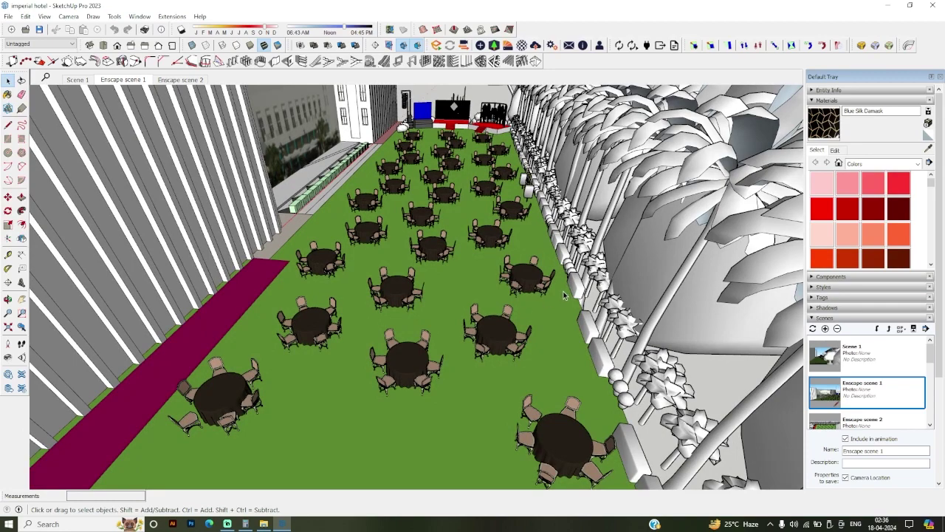
mouse_move(515, 355)
mouse_down()
mouse_move(233, 424)
mouse_move(332, 201)
mouse_move(232, 287)
mouse_up()
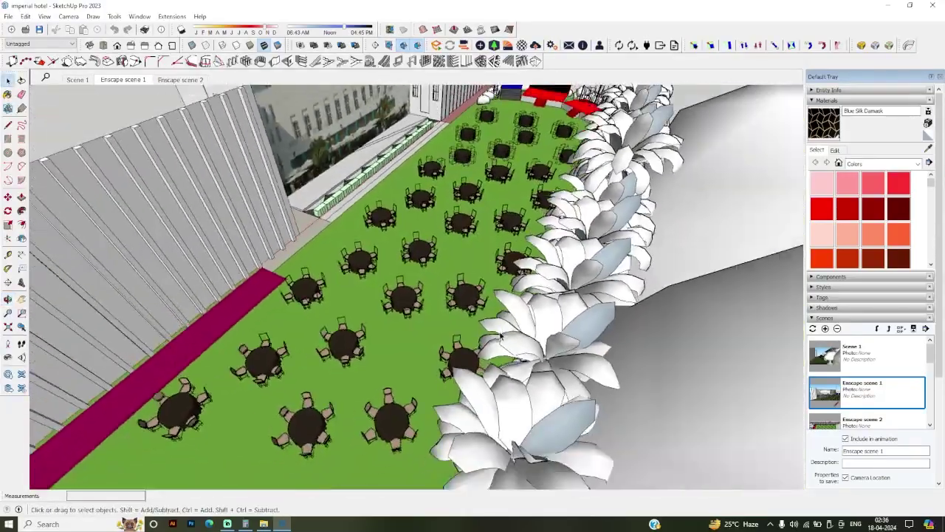
drag(232, 286, 515, 338)
scroll(514, 338, down, 3)
mouse_move(464, 356)
mouse_down()
mouse_move(550, 351)
mouse_move(562, 295)
mouse_up()
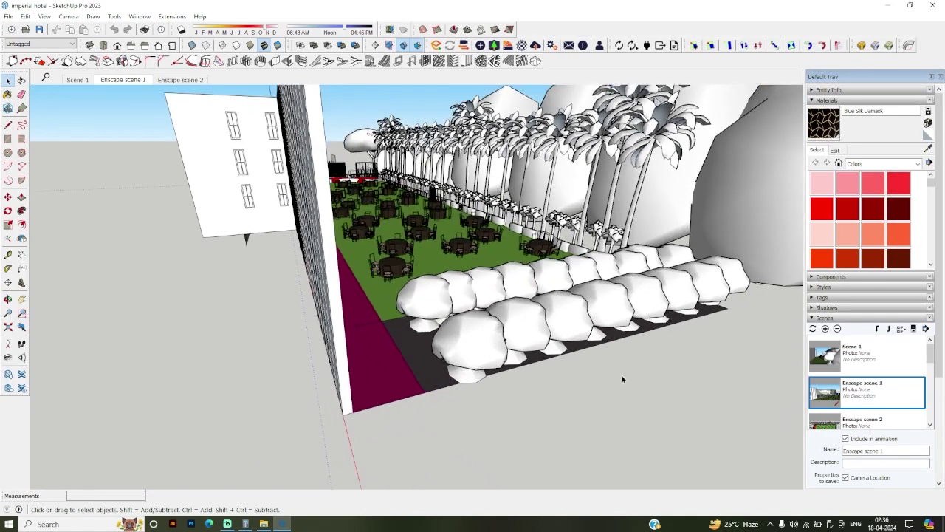
scroll(436, 436, up, 4)
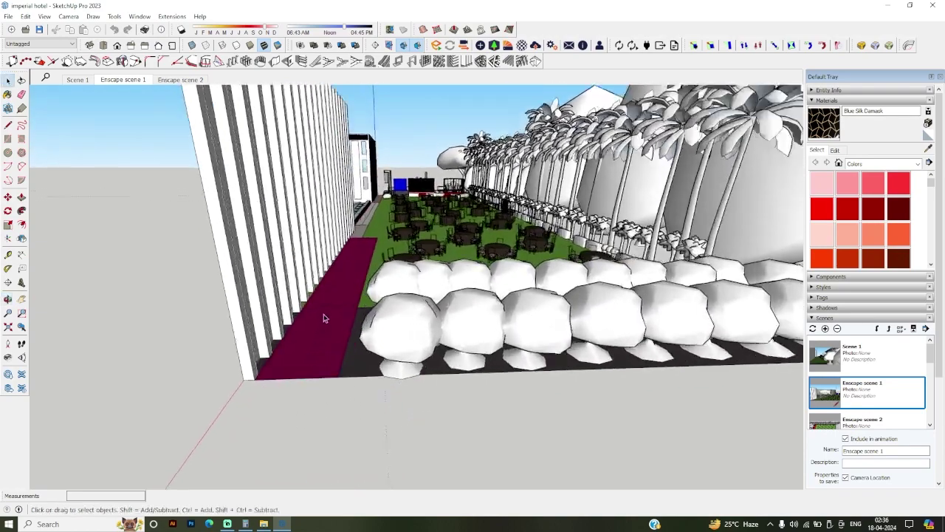
scroll(323, 314, up, 3)
mouse_move(323, 317)
mouse_down()
mouse_move(337, 312)
mouse_move(334, 288)
mouse_move(334, 418)
mouse_move(524, 372)
mouse_move(445, 158)
mouse_up()
scroll(446, 158, down, 3)
scroll(445, 159, down, 3)
scroll(643, 88, down, 2)
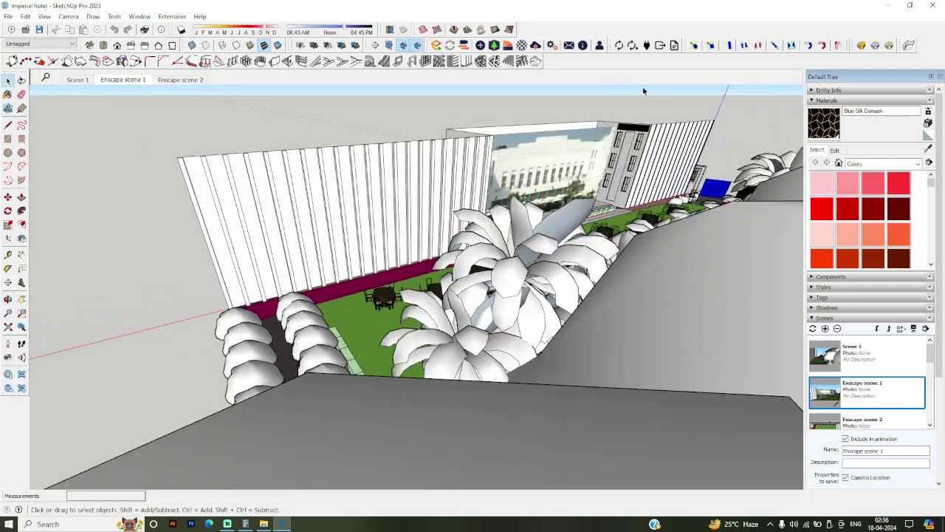
scroll(597, 153, up, 4)
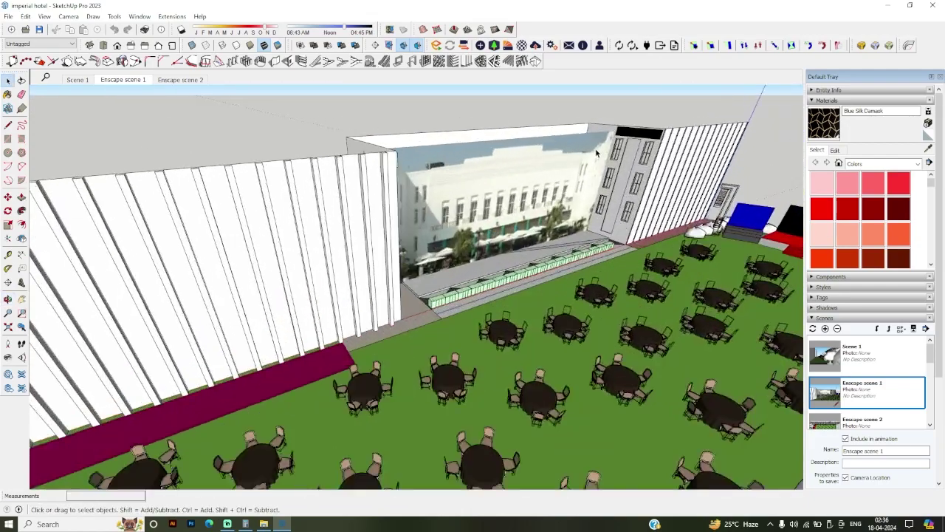
scroll(597, 153, up, 3)
scroll(416, 212, up, 2)
scroll(284, 256, up, 2)
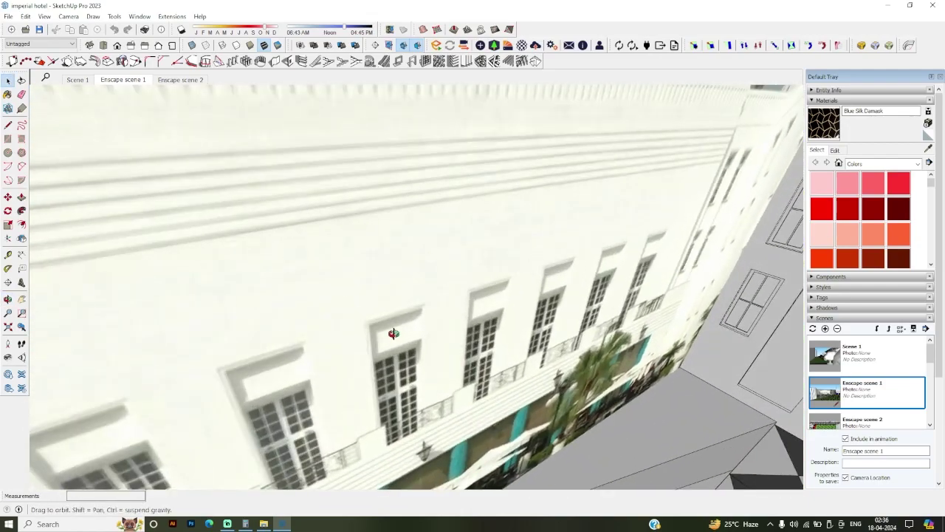
Step: Orbit down to a ground-level view of the hotel and the left white building
mouse_move(393, 333)
mouse_down()
mouse_move(437, 172)
mouse_move(477, 184)
mouse_move(441, 297)
mouse_move(336, 282)
mouse_up()
scroll(336, 281, up, 3)
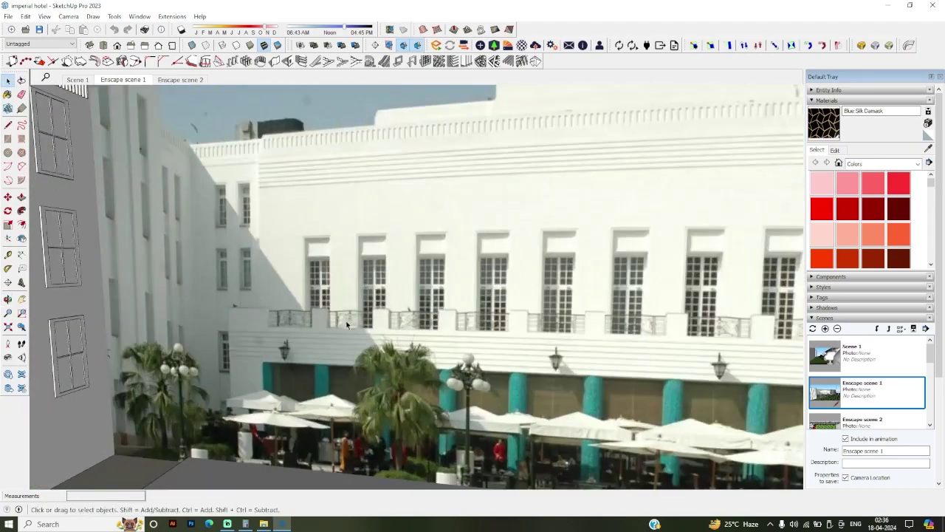
scroll(335, 281, up, 2)
key(space)
scroll(335, 281, down, 3)
scroll(444, 281, up, 3)
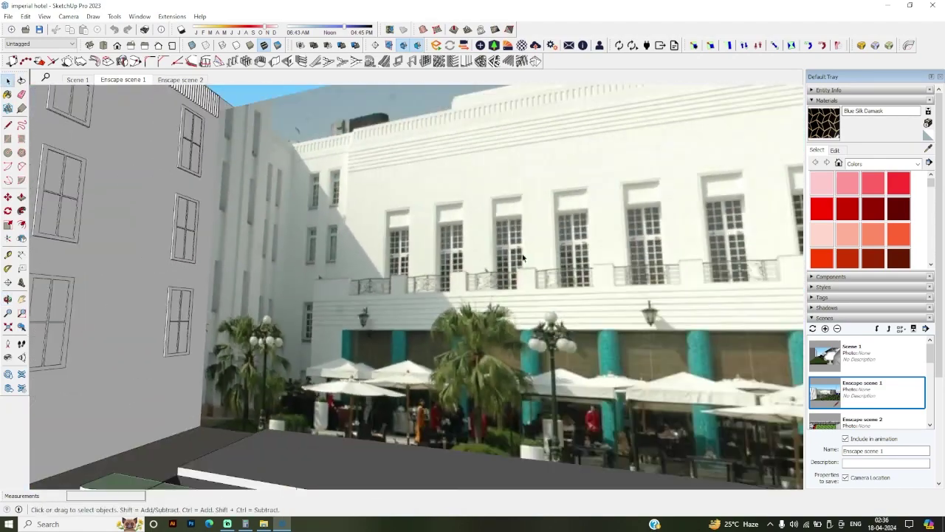
scroll(528, 279, up, 2)
mouse_move(527, 279)
mouse_down()
mouse_move(226, 213)
mouse_move(382, 217)
mouse_move(310, 251)
mouse_move(239, 112)
mouse_move(276, 131)
mouse_move(362, 217)
mouse_move(233, 152)
mouse_move(372, 131)
mouse_move(380, 293)
mouse_move(415, 449)
mouse_move(328, 397)
mouse_move(377, 353)
mouse_move(329, 164)
mouse_up()
scroll(276, 130, up, 3)
scroll(355, 377, down, 5)
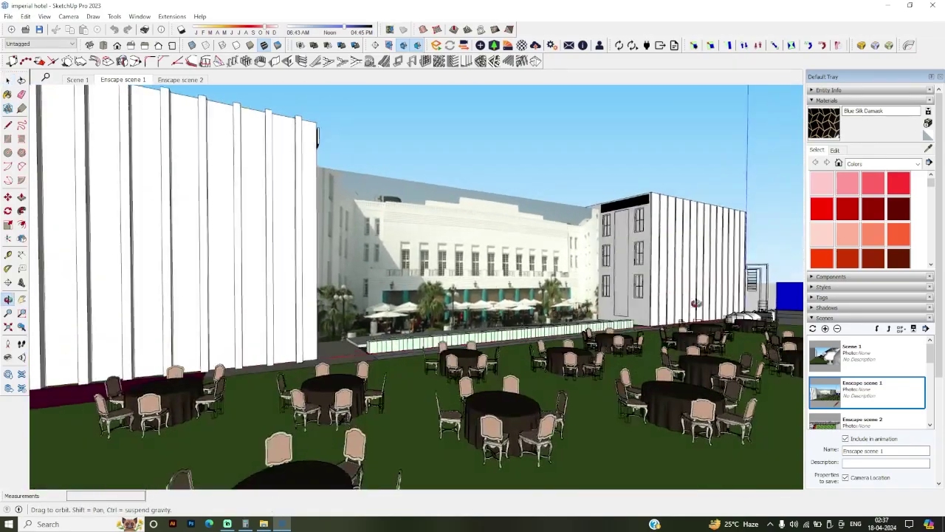
Step: Orbit toward the white building's side wall and zoom out over the lawn
scroll(673, 247, up, 5)
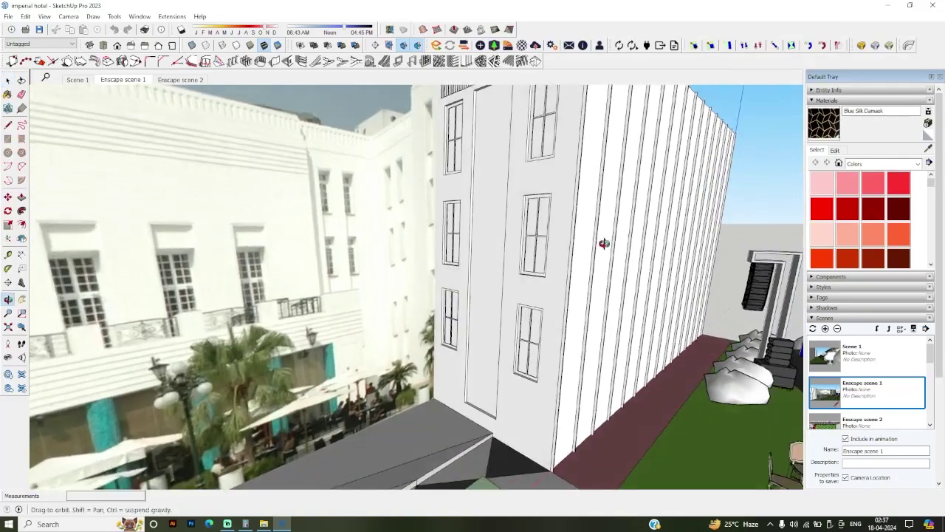
drag(673, 247, 617, 232)
scroll(788, 215, down, 3)
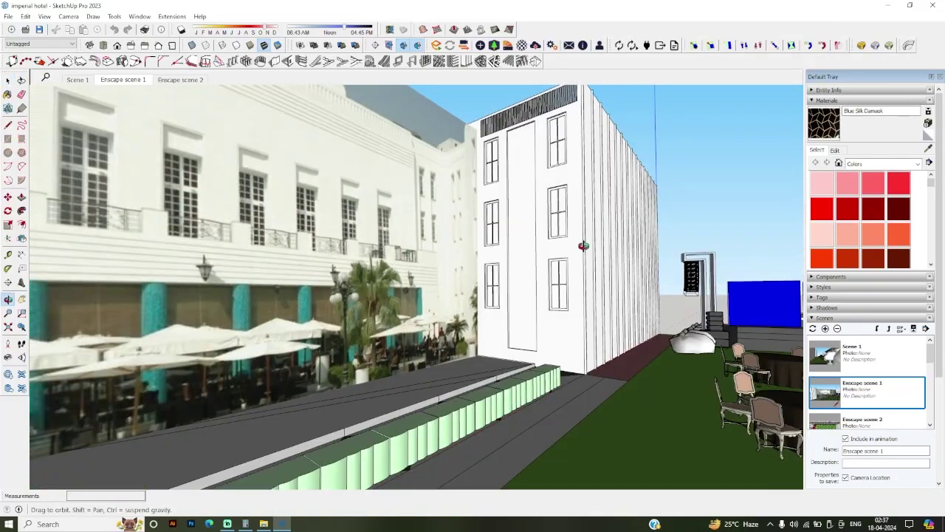
scroll(352, 215, up, 5)
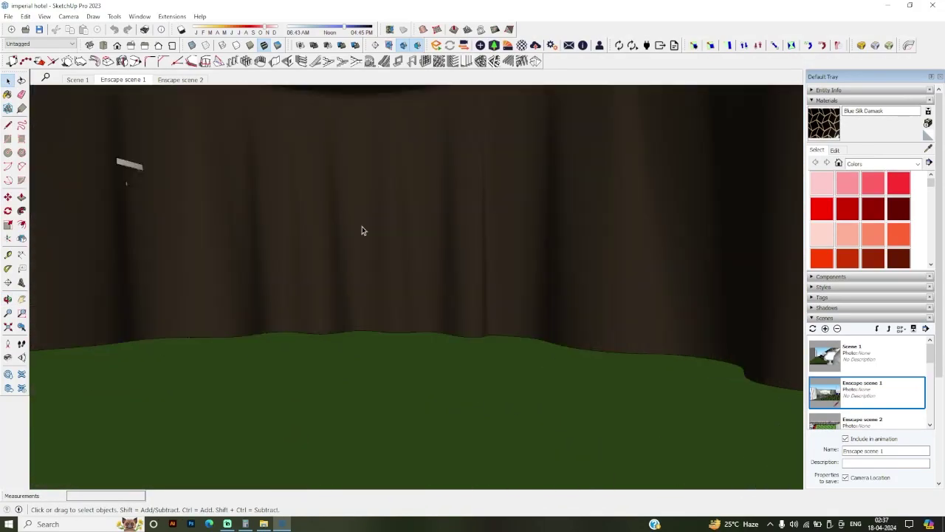
scroll(444, 288, down, 2)
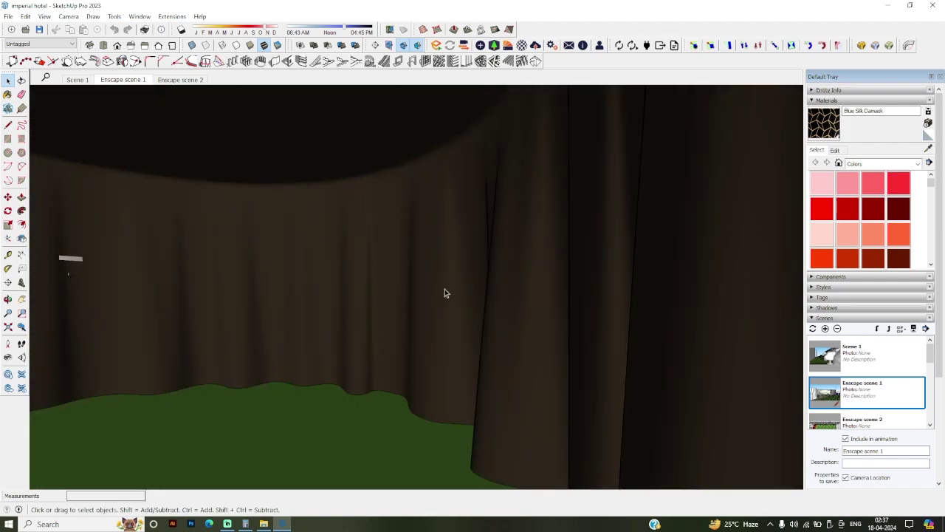
scroll(428, 274, down, 2)
scroll(428, 274, down, 2)
scroll(428, 274, down, 2)
scroll(428, 275, down, 2)
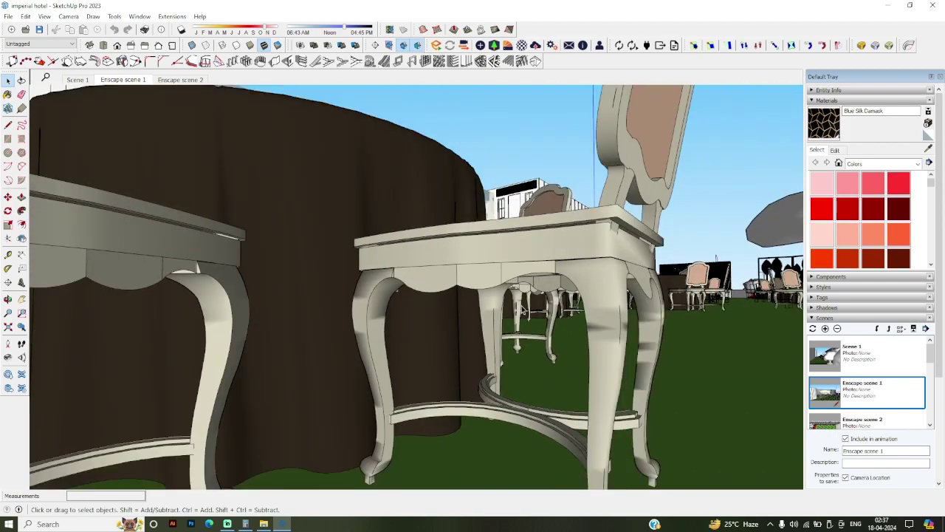
scroll(428, 274, down, 2)
Step: Orbit down and zoom out to look over the round tables from above
drag(427, 274, 421, 324)
scroll(421, 325, down, 1)
scroll(421, 324, down, 3)
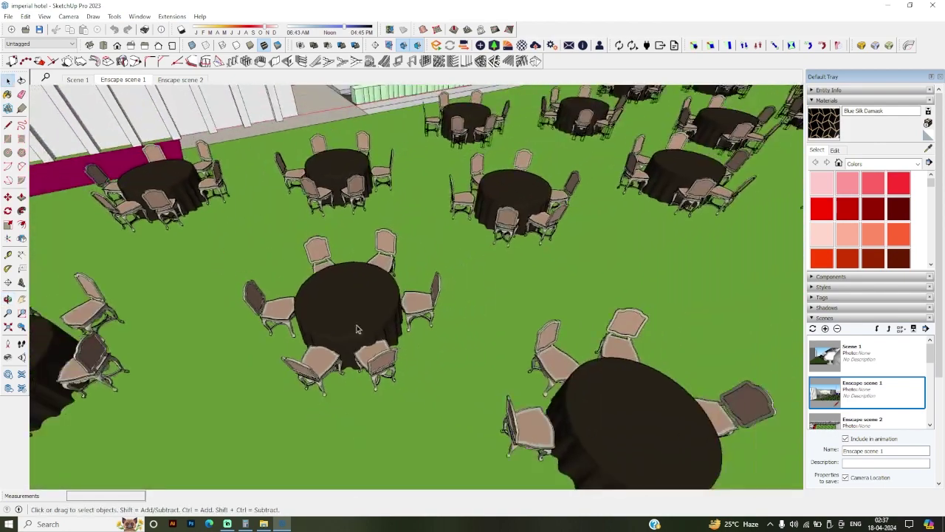
scroll(421, 324, down, 2)
scroll(359, 347, down, 2)
scroll(359, 347, down, 1)
scroll(359, 339, down, 2)
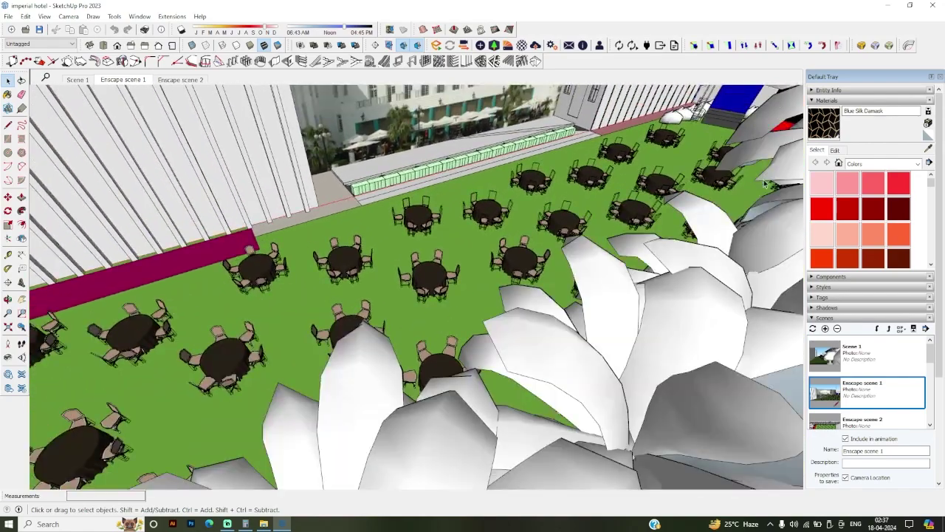
scroll(359, 334, down, 2)
scroll(359, 335, down, 2)
Step: Tilt the view to overlook the whole lawn from its far end
drag(359, 335, 514, 250)
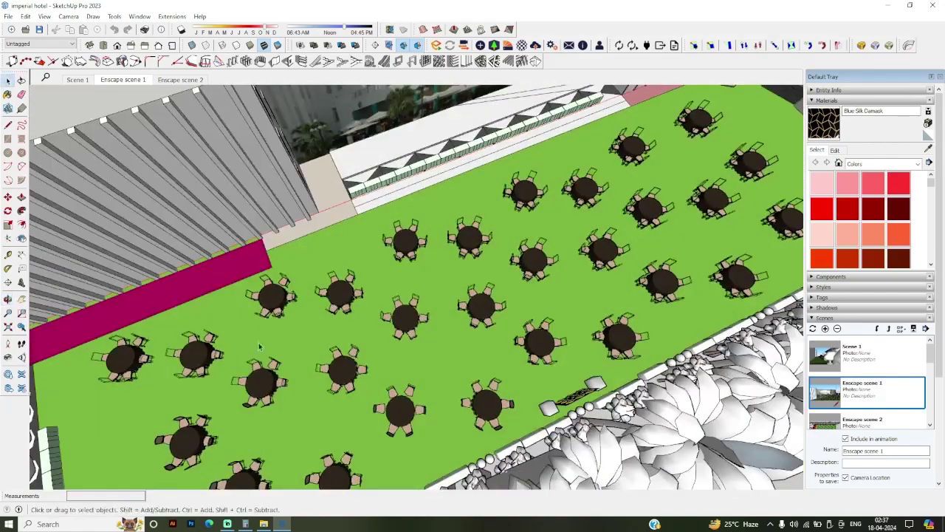
drag(331, 342, 472, 248)
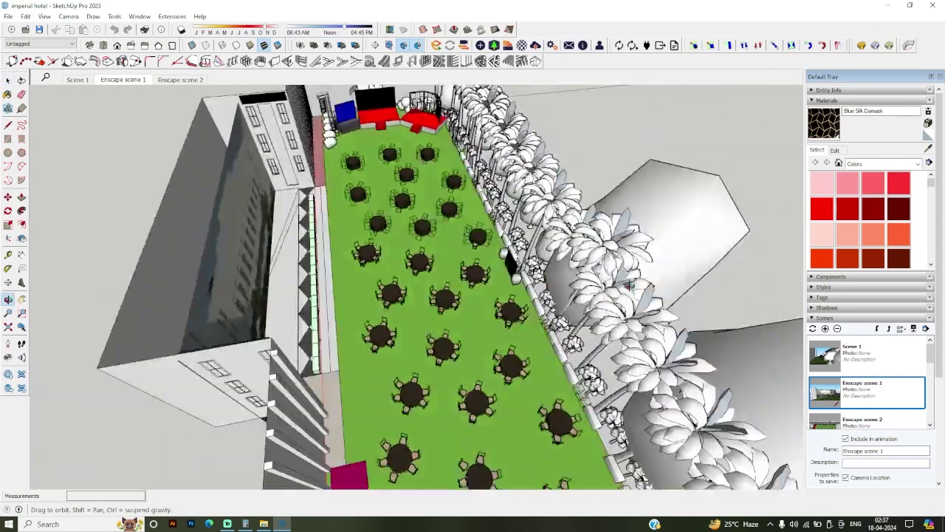
scroll(471, 249, up, 3)
scroll(471, 249, up, 2)
scroll(470, 249, up, 2)
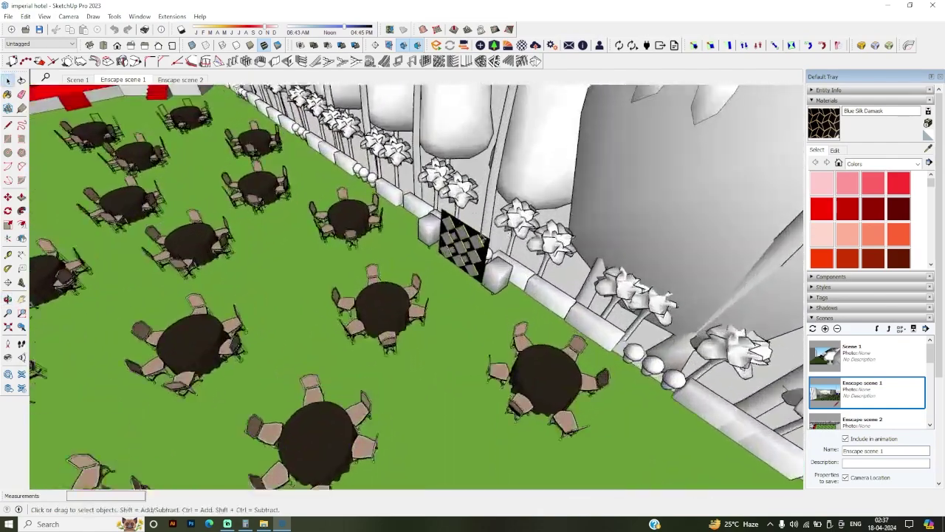
scroll(467, 246, up, 2)
scroll(464, 244, up, 2)
Step: Orbit to face the black diamond panel, then zoom in on the red stage and screen
drag(464, 244, 488, 207)
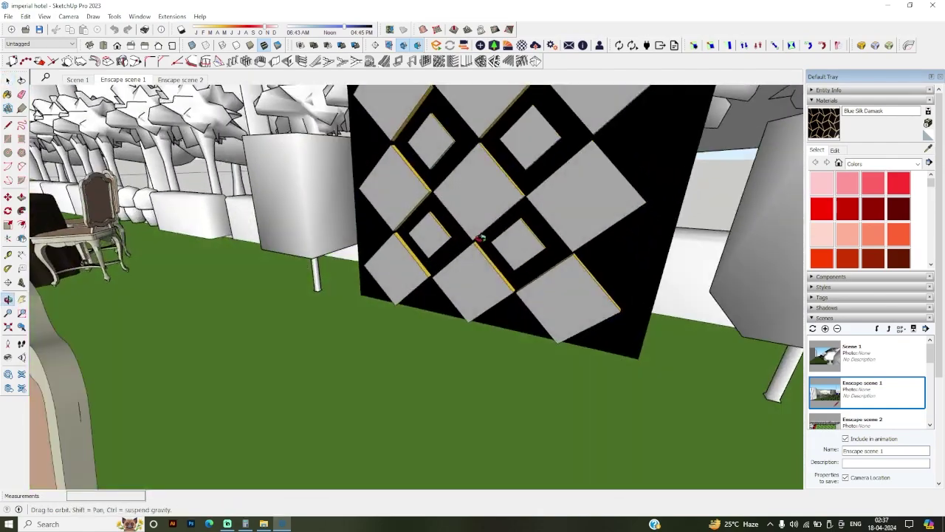
scroll(488, 207, down, 2)
scroll(487, 207, up, 2)
scroll(438, 307, down, 3)
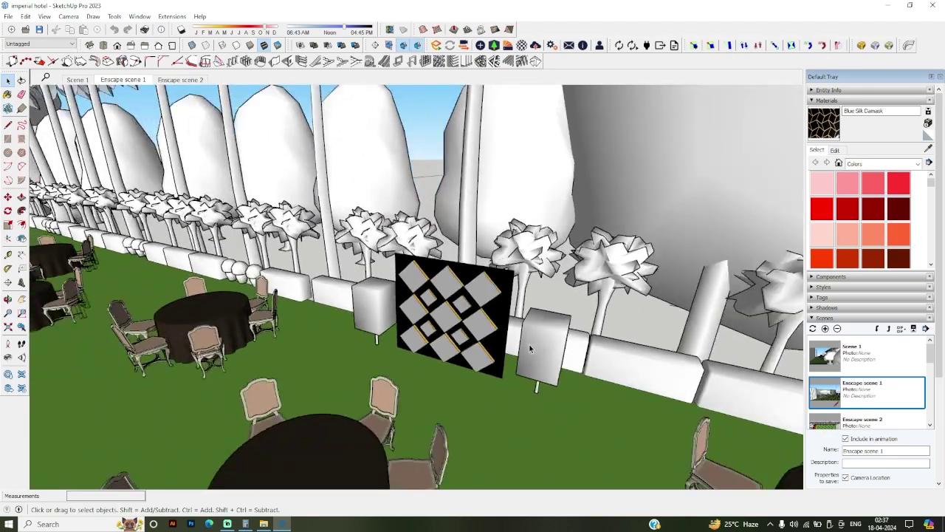
scroll(425, 309, up, 2)
scroll(411, 311, up, 2)
scroll(413, 312, down, 2)
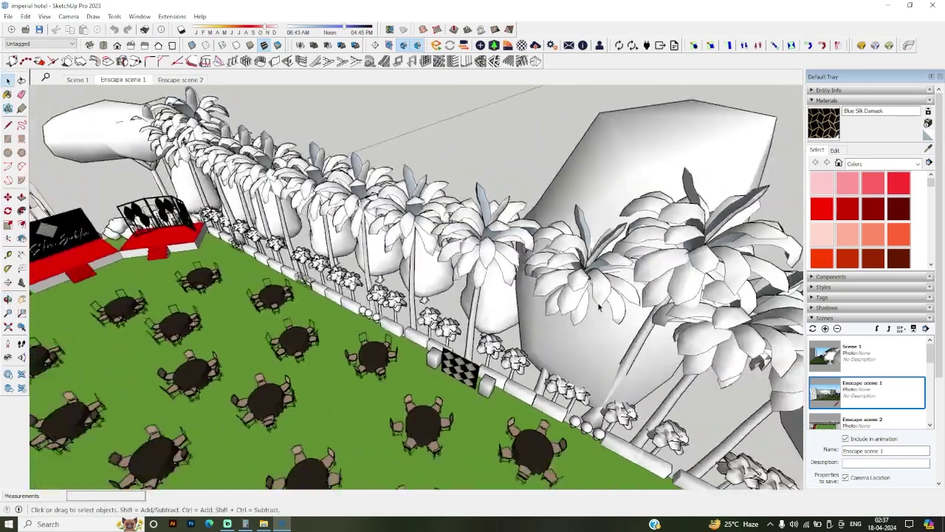
scroll(399, 302, down, 2)
scroll(384, 292, down, 2)
scroll(369, 277, down, 2)
scroll(500, 285, up, 2)
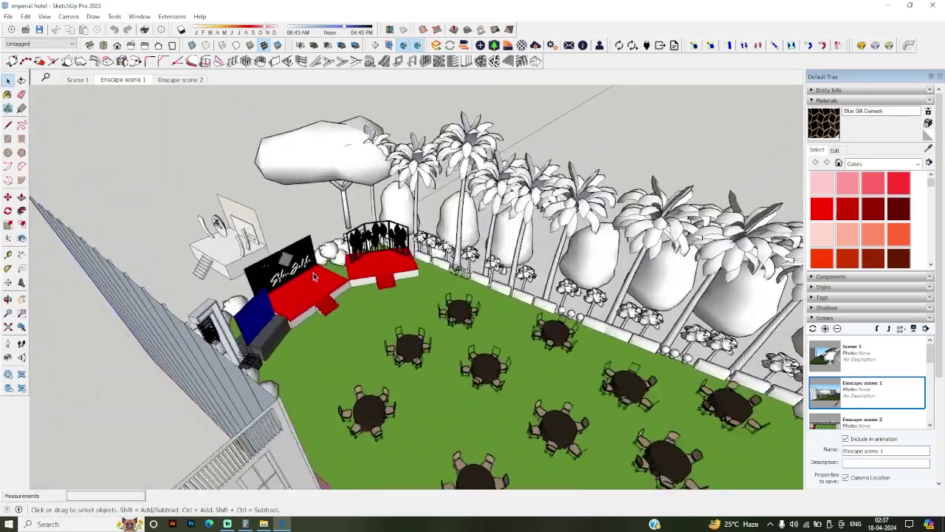
scroll(500, 285, up, 2)
scroll(500, 285, up, 2)
scroll(500, 285, up, 2)
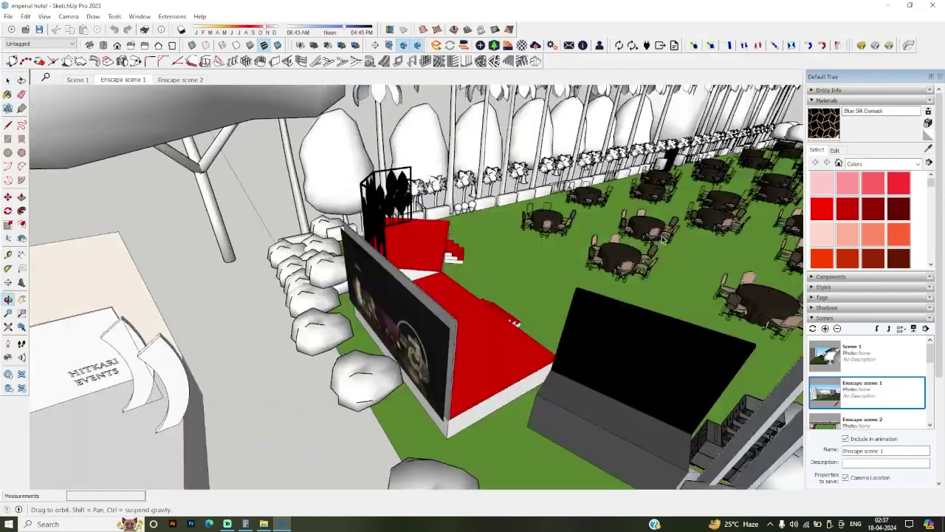
drag(500, 285, 661, 235)
key(space)
scroll(662, 235, down, 2)
scroll(456, 397, up, 2)
scroll(432, 354, up, 2)
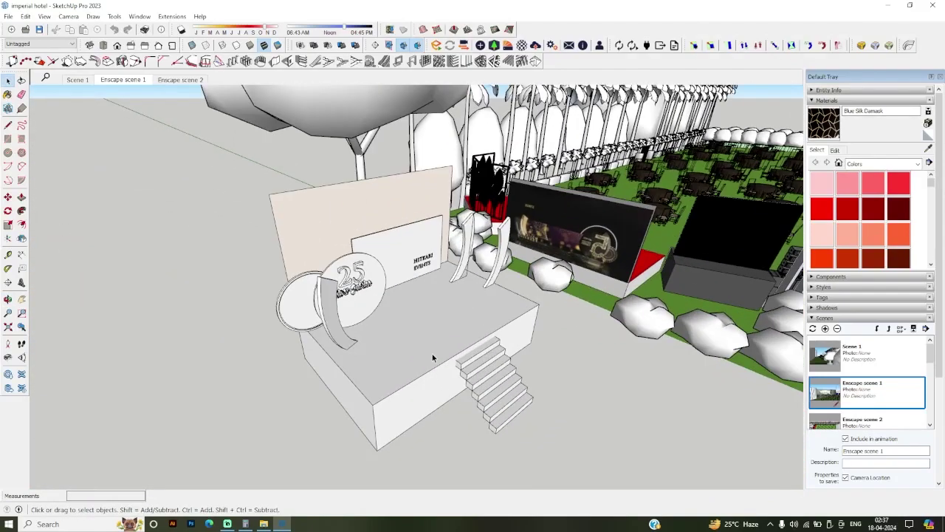
scroll(432, 354, up, 2)
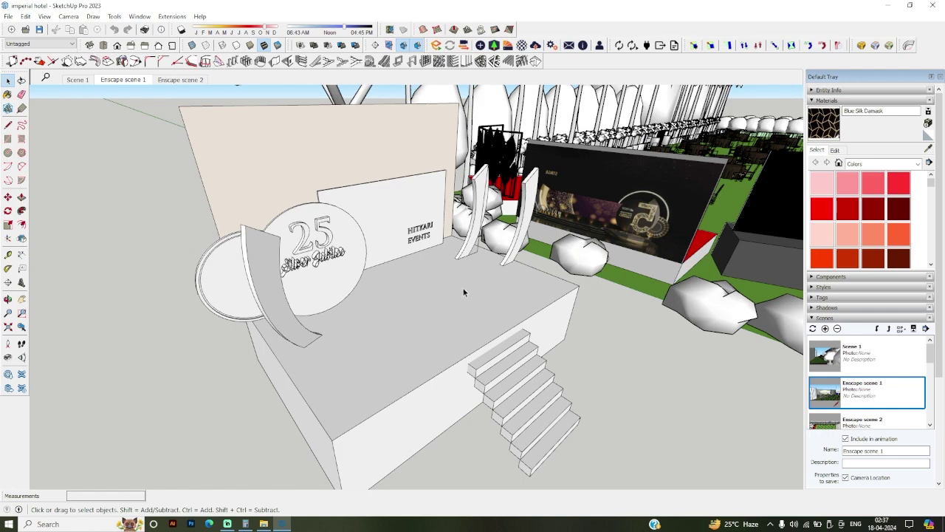
scroll(464, 291, up, 3)
scroll(466, 338, up, 2)
drag(429, 311, 391, 331)
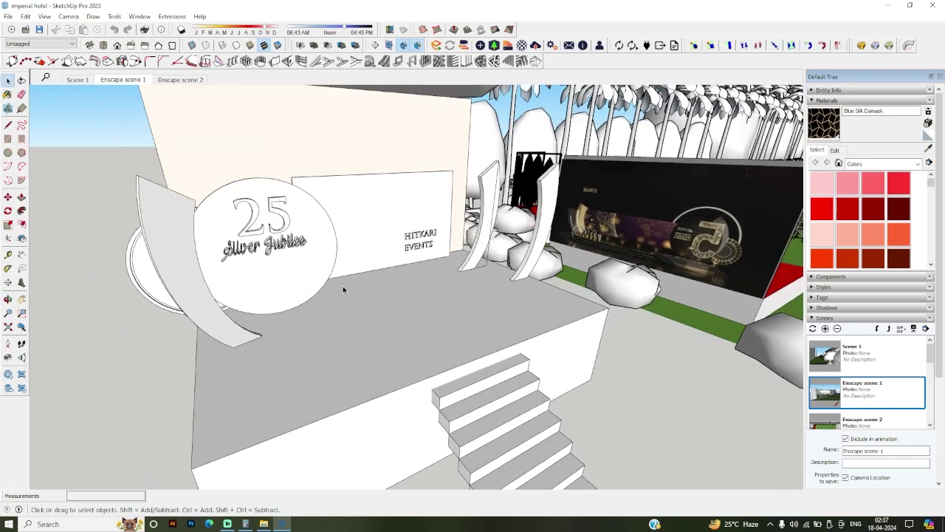
scroll(332, 289, up, 3)
scroll(232, 319, up, 2)
scroll(232, 318, up, 2)
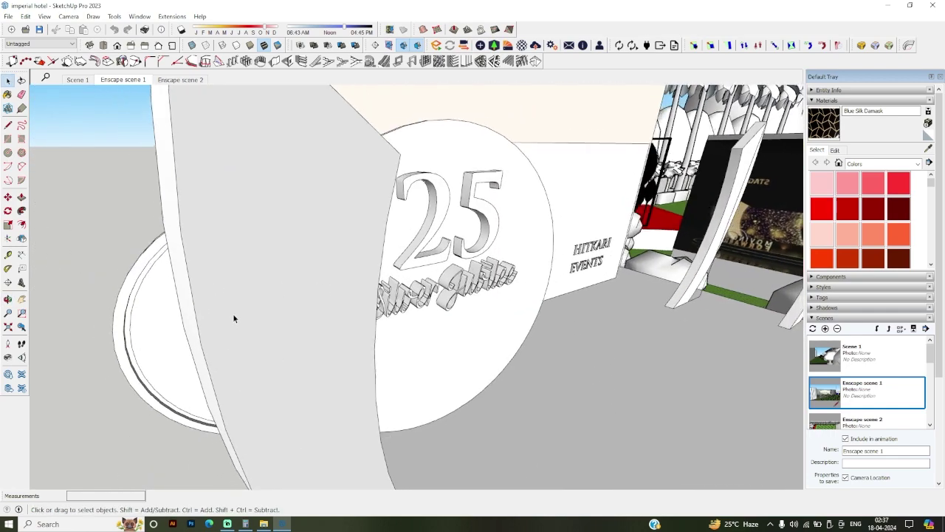
scroll(277, 319, up, 2)
scroll(278, 320, down, 3)
scroll(468, 342, down, 1)
mouse_move(468, 341)
mouse_down()
mouse_move(390, 323)
mouse_move(322, 288)
mouse_up()
scroll(322, 288, down, 3)
scroll(369, 303, down, 2)
scroll(401, 313, down, 2)
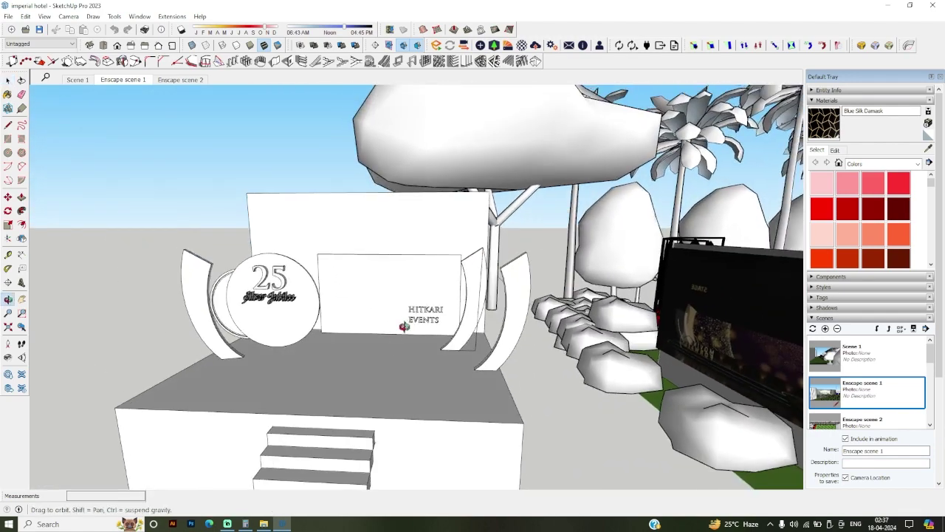
scroll(415, 306, up, 1)
mouse_move(415, 306)
mouse_down()
mouse_move(398, 317)
mouse_move(449, 328)
mouse_move(623, 314)
mouse_up()
scroll(391, 325, down, 2)
scroll(390, 328, up, 2)
scroll(448, 327, up, 2)
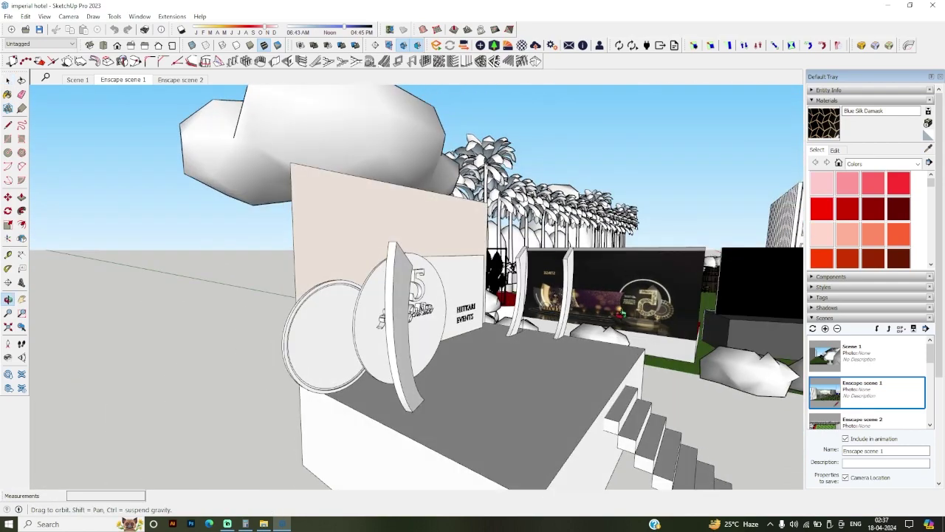
scroll(675, 296, up, 3)
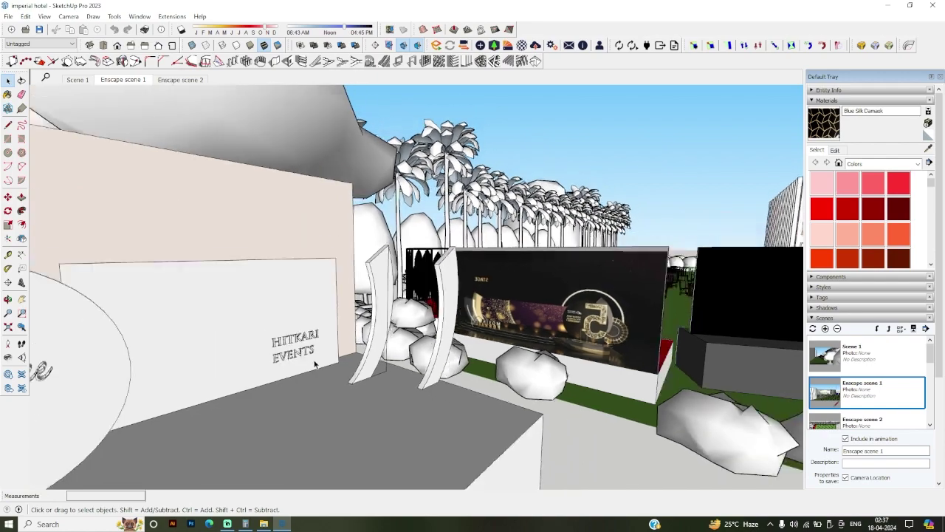
mouse_move(317, 358)
mouse_down()
mouse_move(334, 340)
mouse_move(262, 349)
mouse_up()
scroll(334, 340, down, 3)
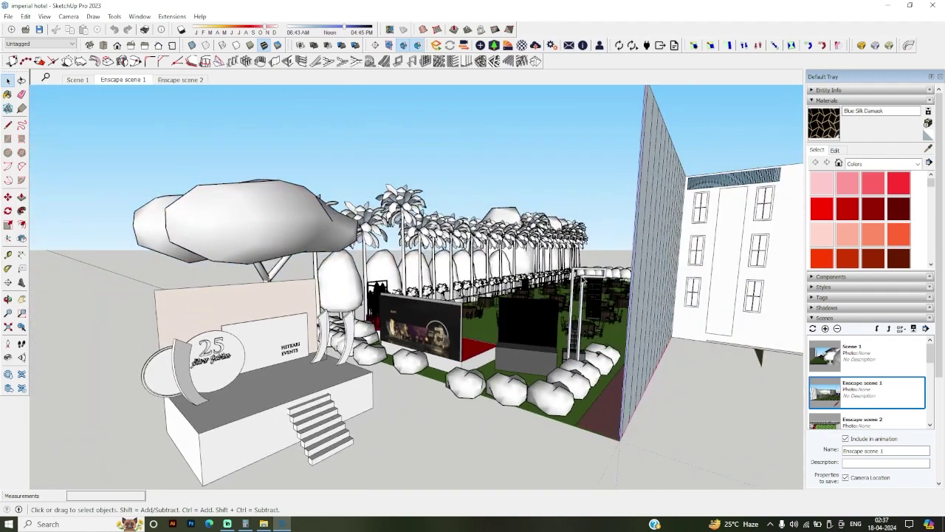
drag(581, 278, 444, 367)
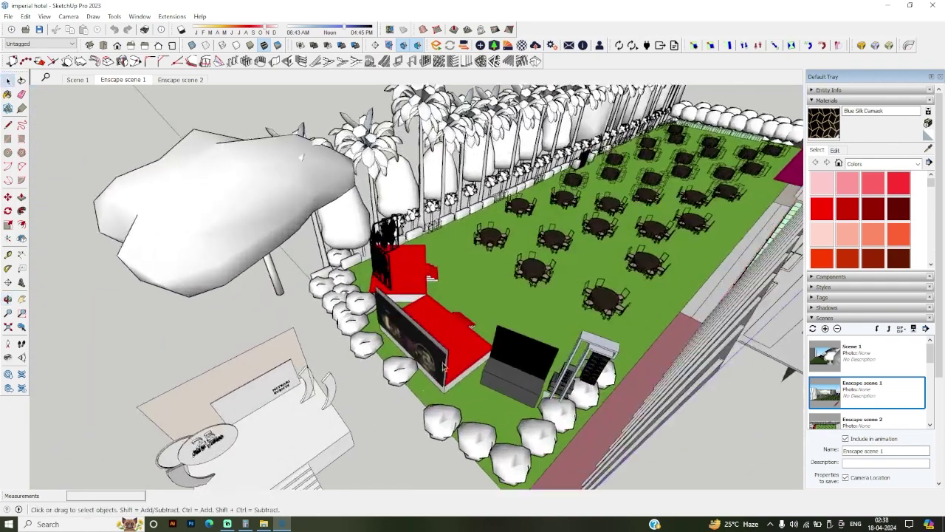
scroll(443, 367, up, 3)
scroll(443, 367, up, 2)
drag(443, 367, 233, 369)
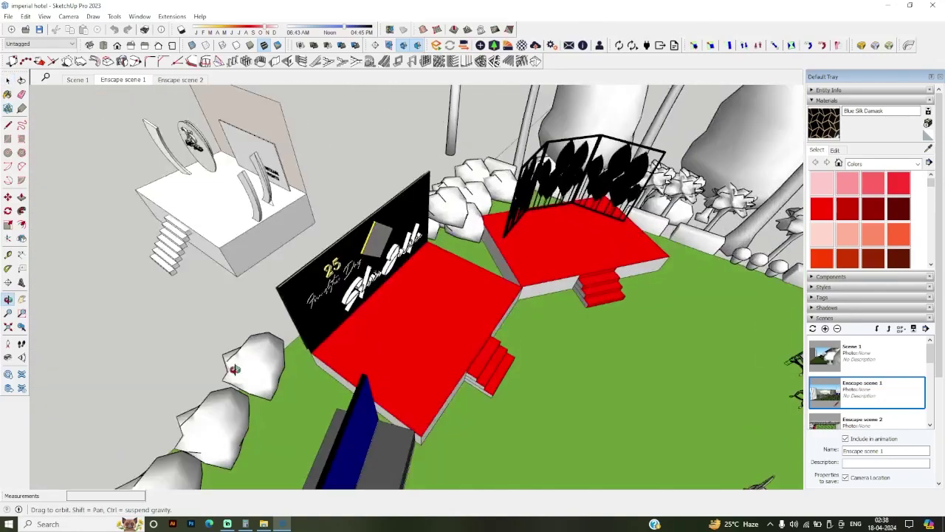
scroll(443, 359, up, 5)
drag(443, 358, 385, 246)
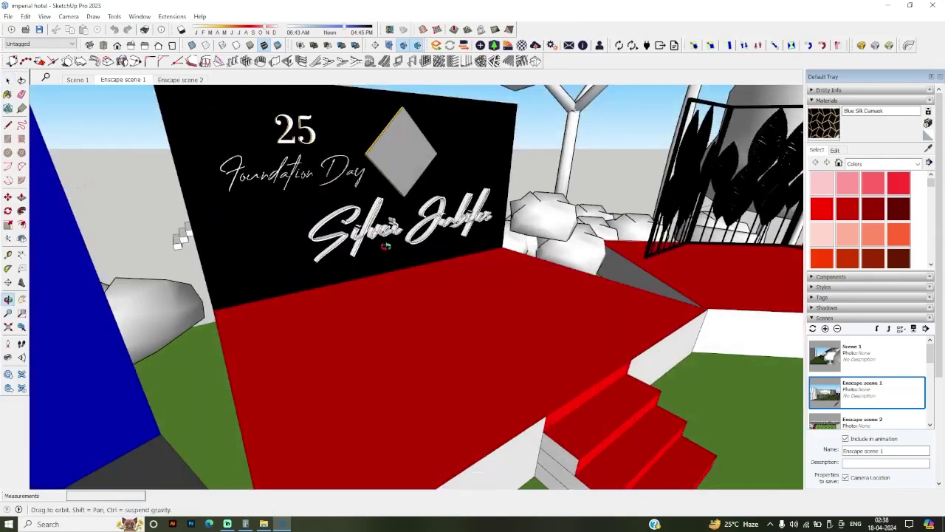
scroll(396, 277, down, 3)
scroll(396, 277, down, 2)
scroll(384, 159, up, 4)
key(space)
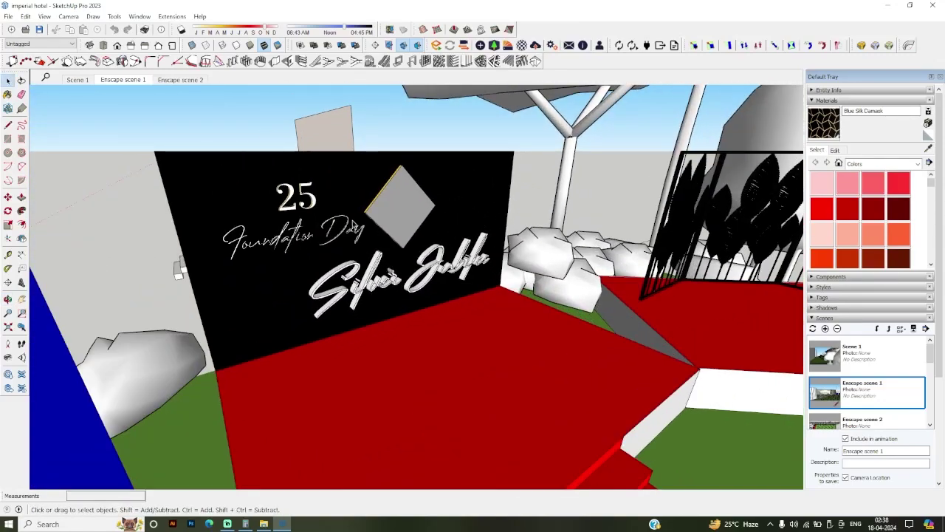
scroll(356, 225, up, 3)
scroll(360, 229, up, 3)
drag(573, 369, 530, 364)
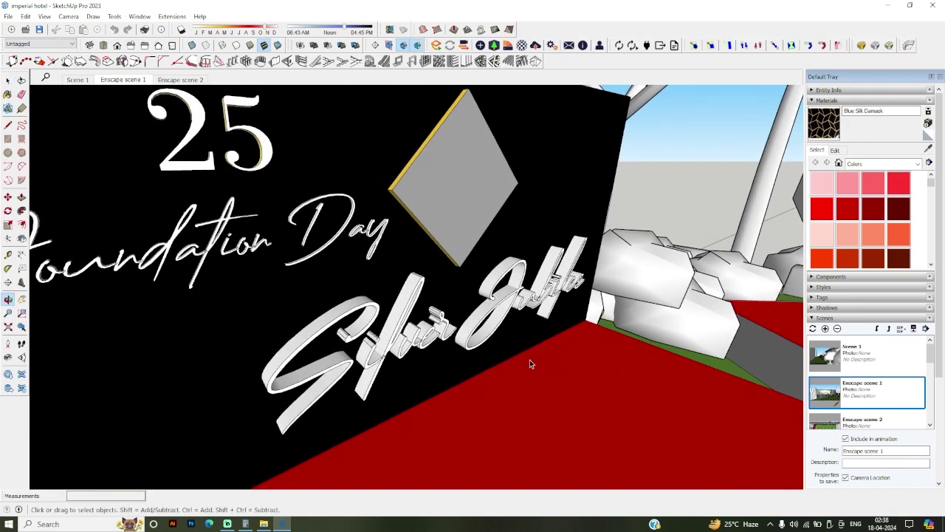
scroll(530, 363, down, 4)
scroll(411, 321, up, 4)
key(space)
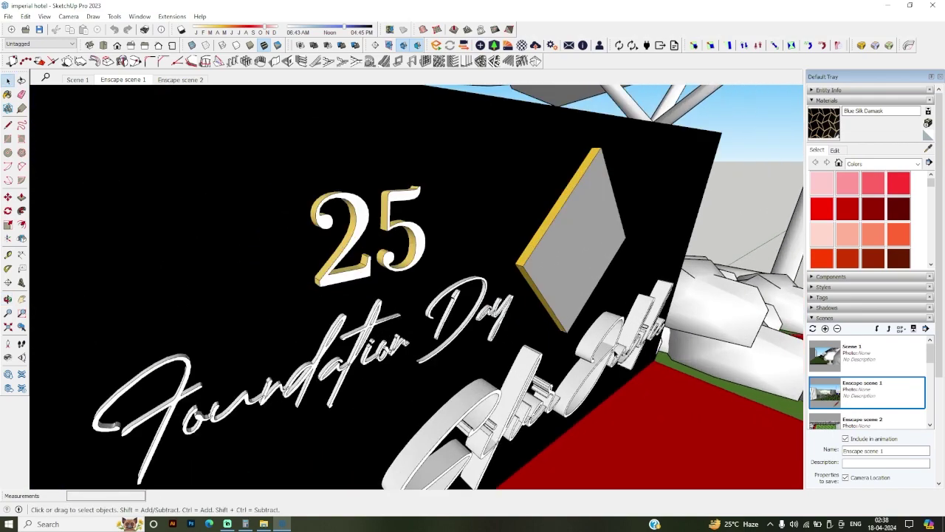
drag(615, 353, 570, 310)
scroll(418, 319, down, 3)
drag(426, 311, 424, 375)
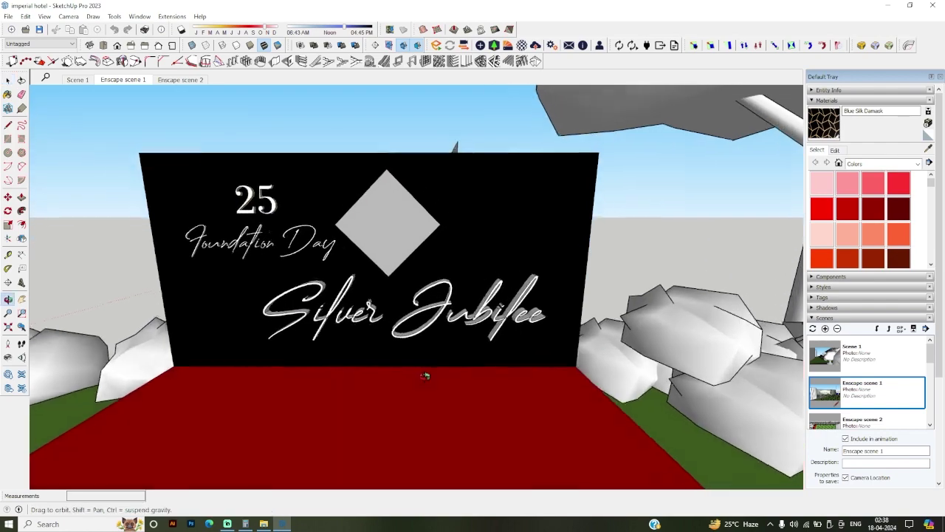
scroll(400, 212, up, 3)
scroll(407, 247, down, 5)
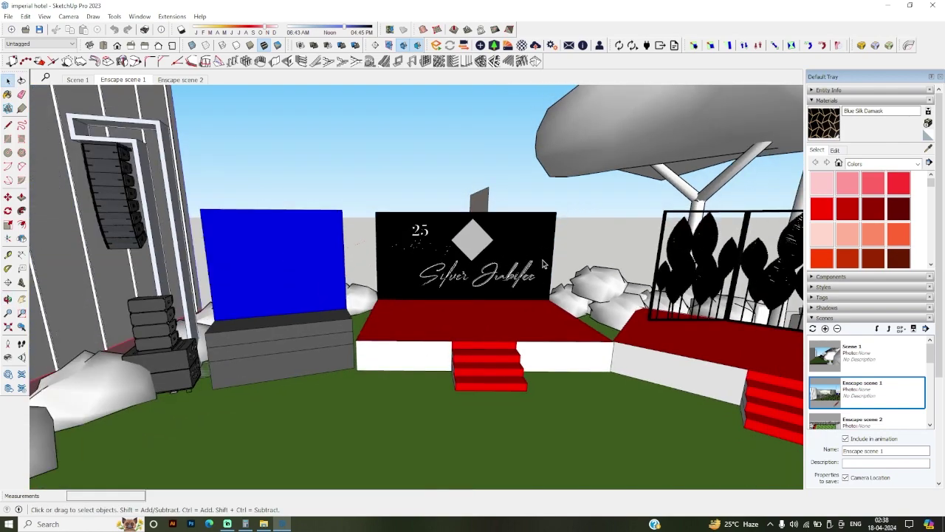
drag(545, 264, 768, 280)
scroll(342, 305, down, 2)
scroll(342, 306, down, 3)
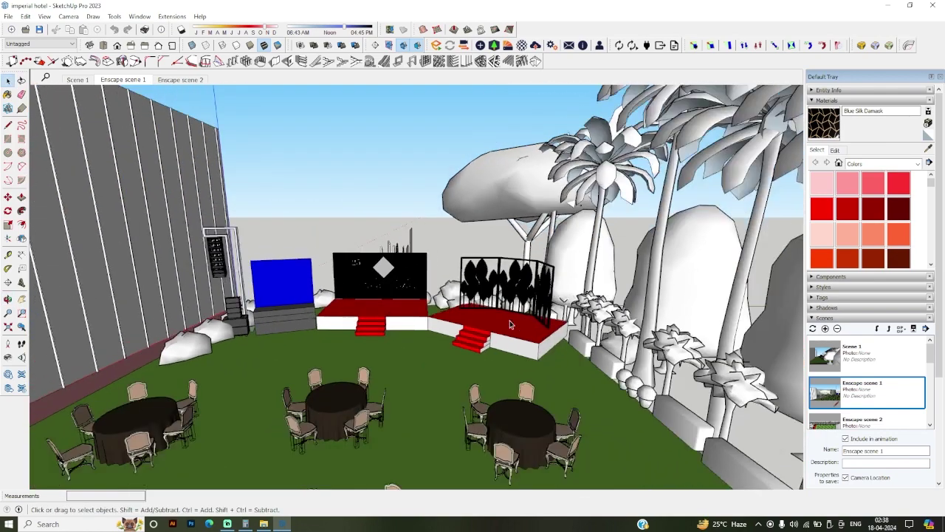
scroll(433, 310, up, 3)
scroll(486, 299, up, 2)
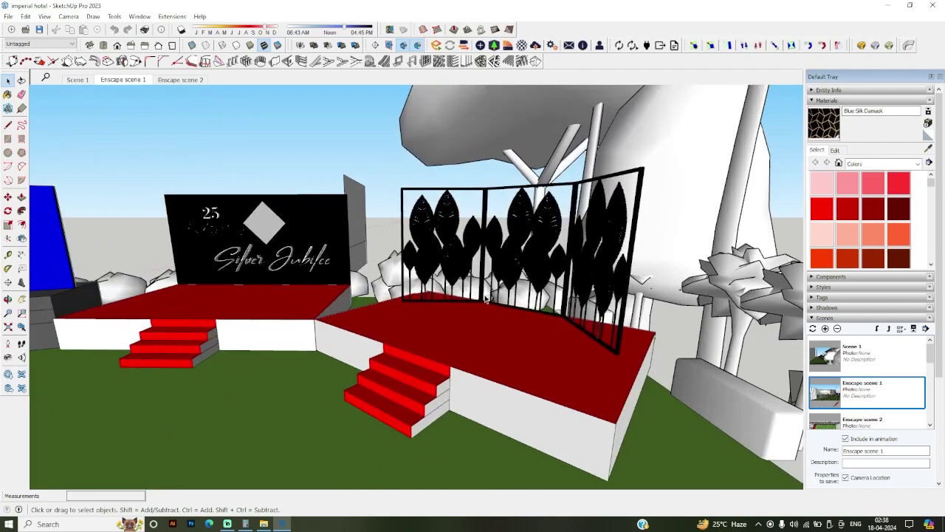
drag(486, 299, 464, 402)
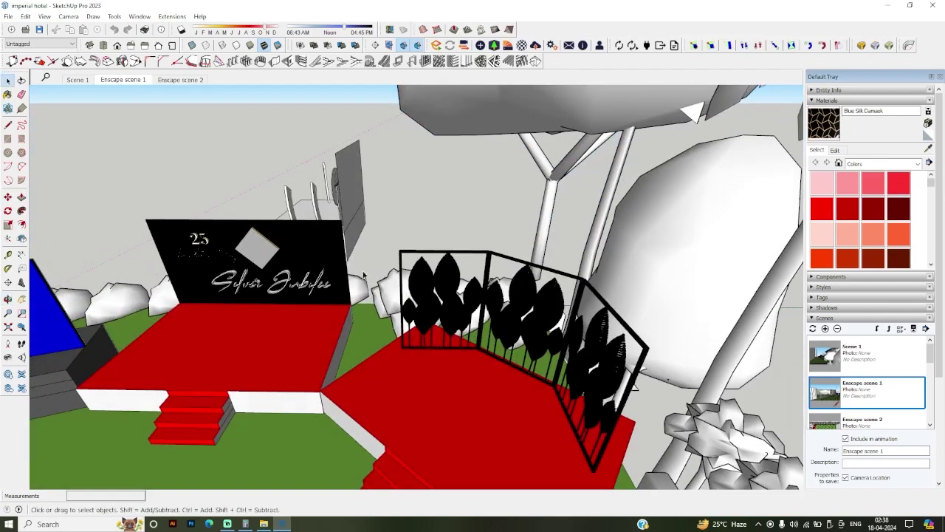
scroll(470, 380, up, 2)
mouse_move(407, 391)
mouse_down()
mouse_move(449, 355)
mouse_move(543, 414)
mouse_move(534, 362)
mouse_move(554, 376)
mouse_up()
scroll(554, 376, down, 2)
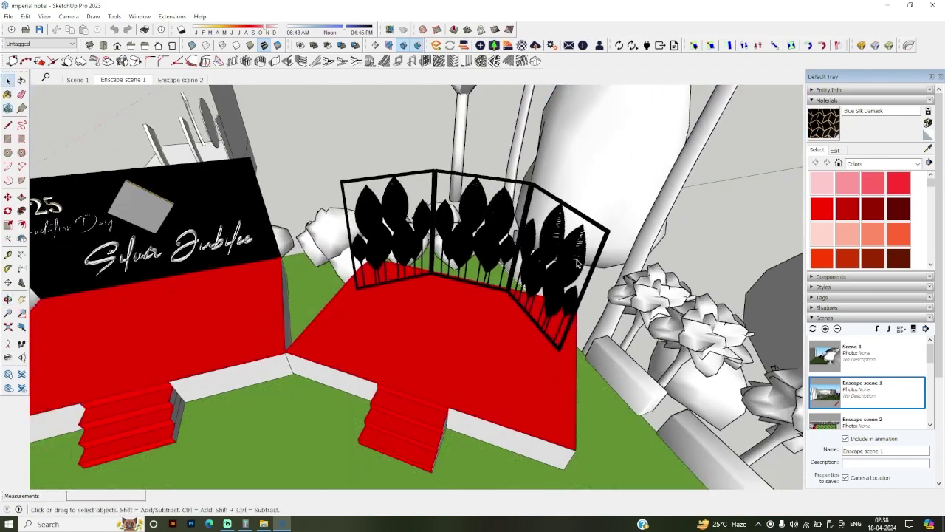
scroll(547, 335, down, 2)
scroll(540, 294, down, 2)
scroll(534, 252, down, 2)
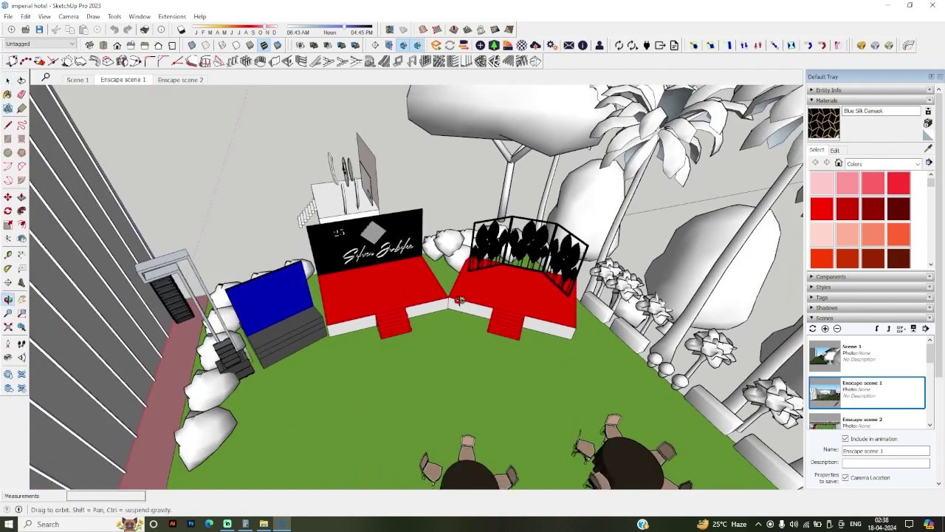
mouse_move(534, 252)
mouse_down()
mouse_move(198, 273)
mouse_move(298, 323)
mouse_move(311, 287)
mouse_up()
scroll(198, 273, up, 1)
scroll(198, 274, up, 2)
scroll(198, 273, up, 2)
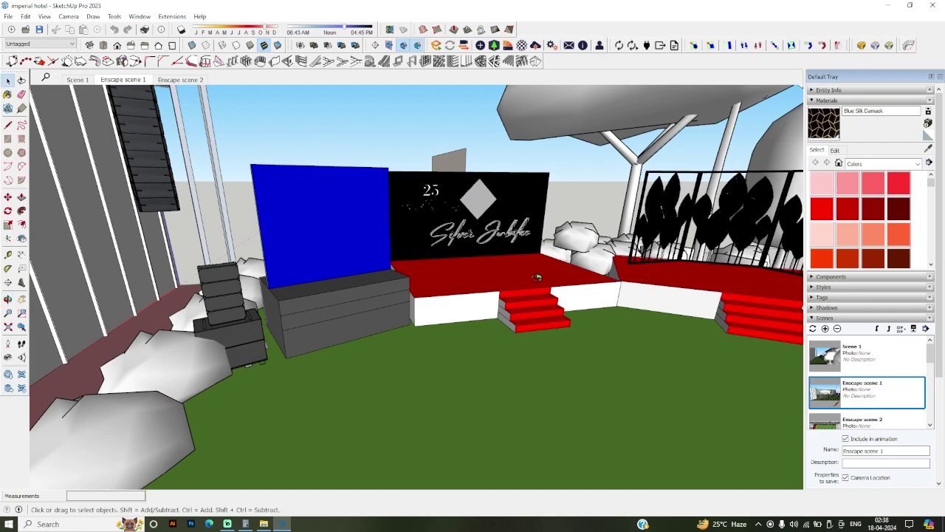
drag(537, 277, 489, 299)
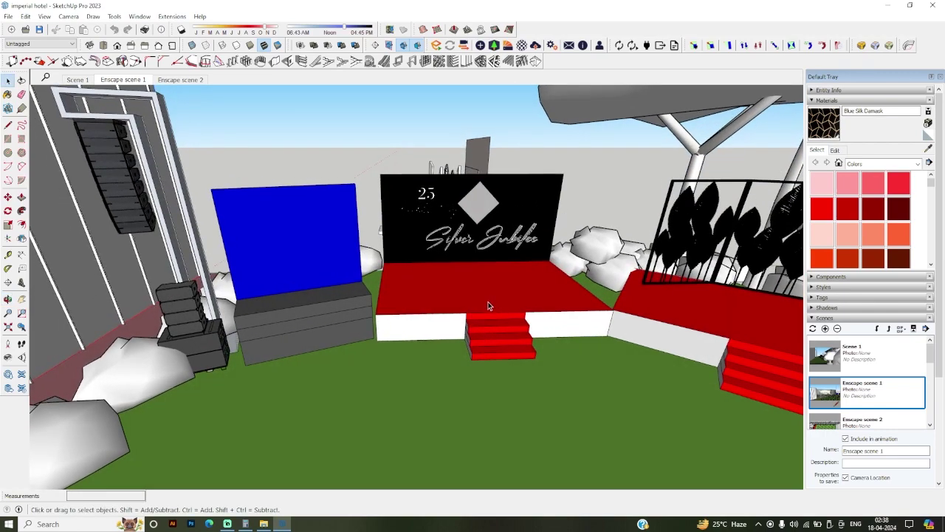
scroll(487, 305, down, 1)
scroll(395, 296, down, 1)
scroll(390, 286, down, 1)
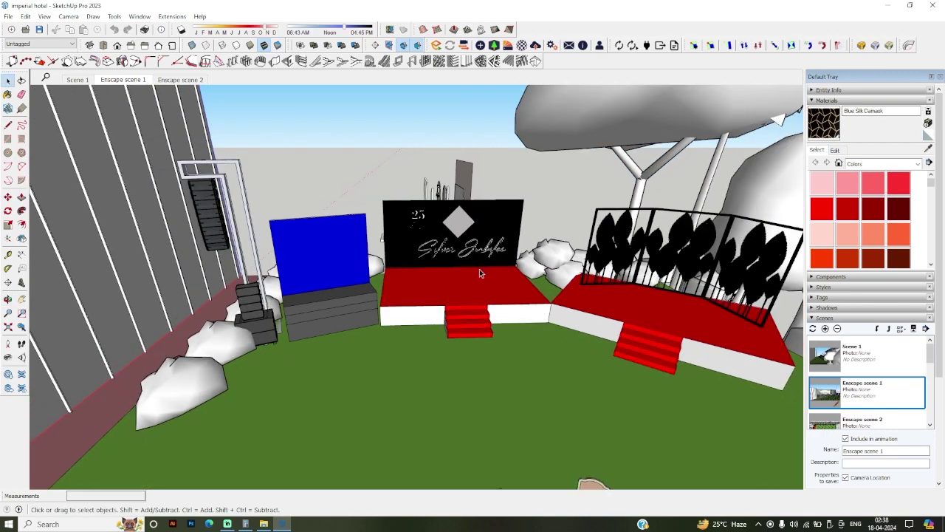
scroll(362, 185, down, 1)
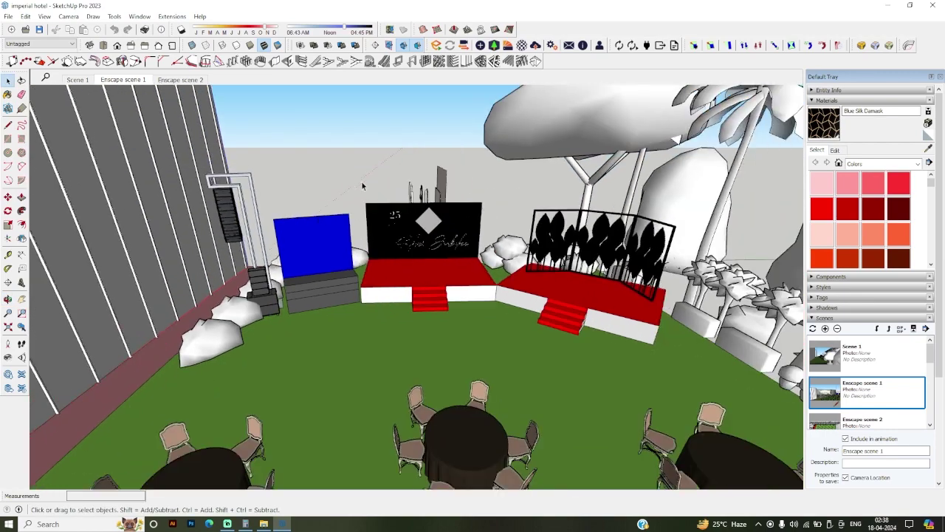
scroll(362, 185, down, 3)
mouse_move(362, 186)
mouse_down()
mouse_move(366, 268)
mouse_move(434, 304)
mouse_up()
scroll(399, 279, up, 2)
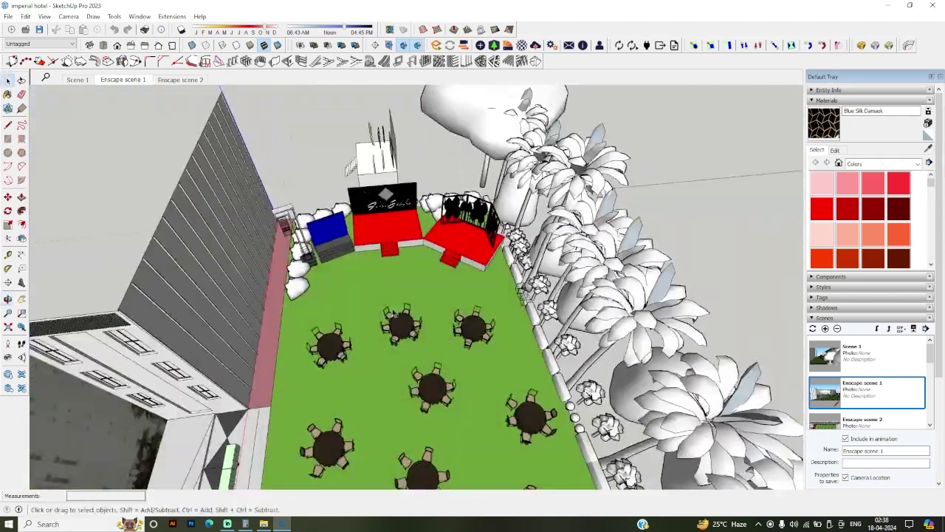
scroll(434, 305, up, 2)
scroll(283, 257, down, 3)
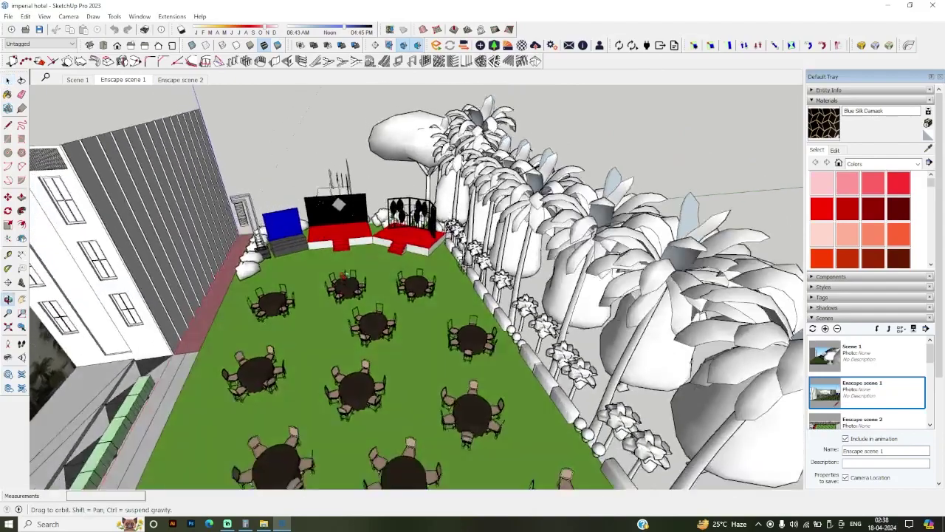
drag(207, 352, 210, 163)
drag(341, 220, 350, 184)
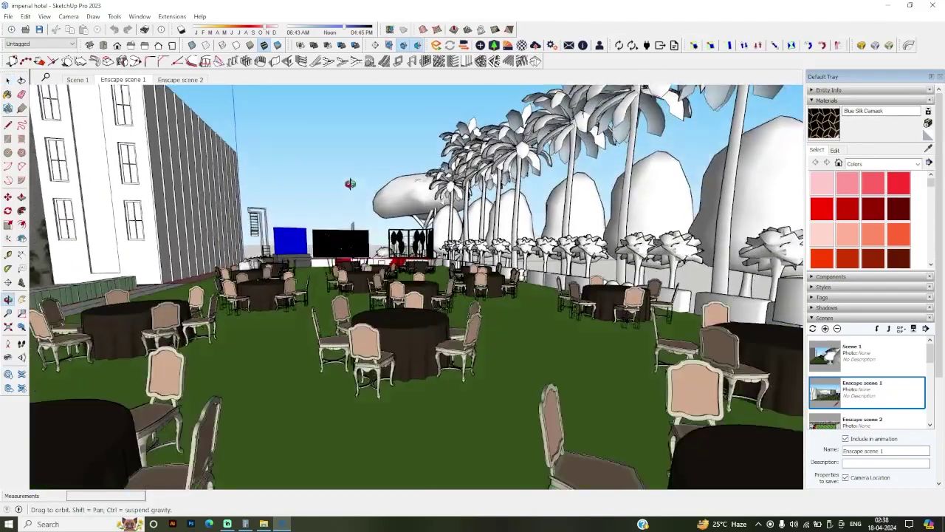
Step: Move through saved Enscape scene 1 to the Enscape scene 2 overhead lawn view
drag(385, 337, 402, 332)
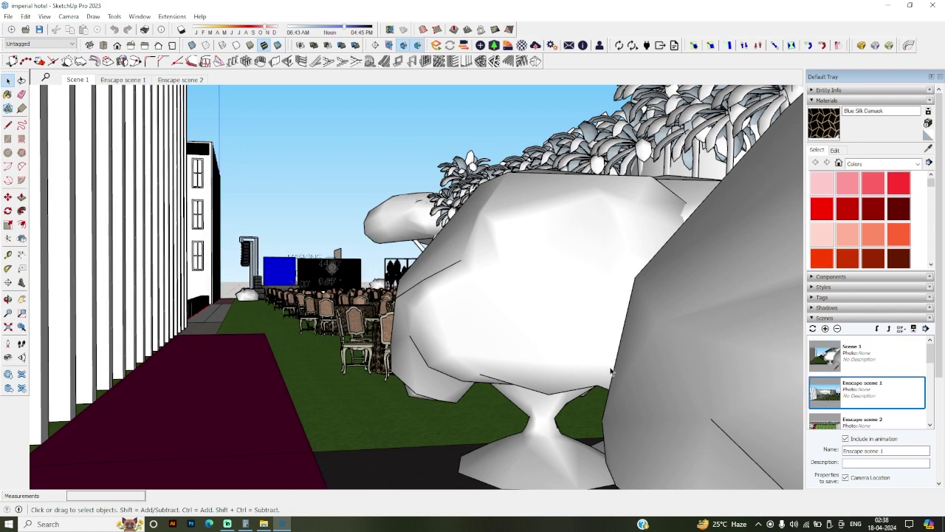
double_click(824, 397)
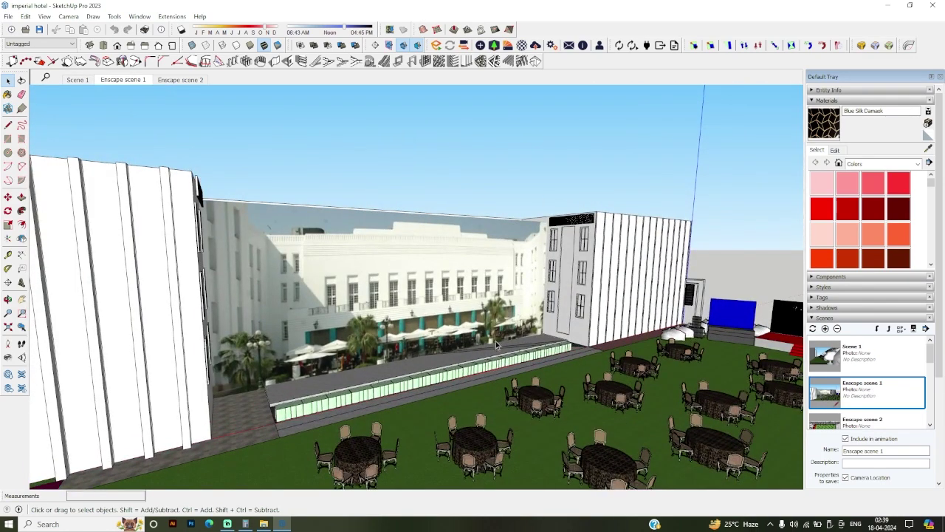
scroll(845, 401, down, 2)
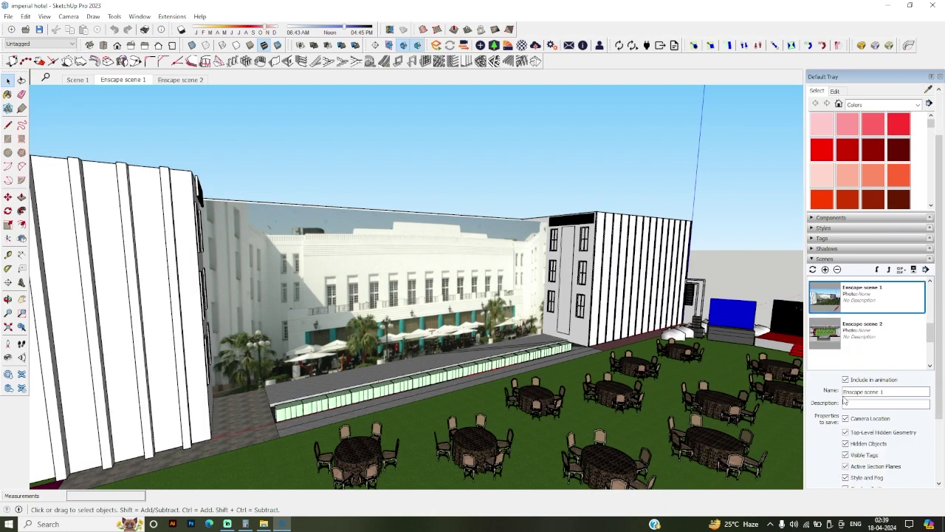
double_click(835, 339)
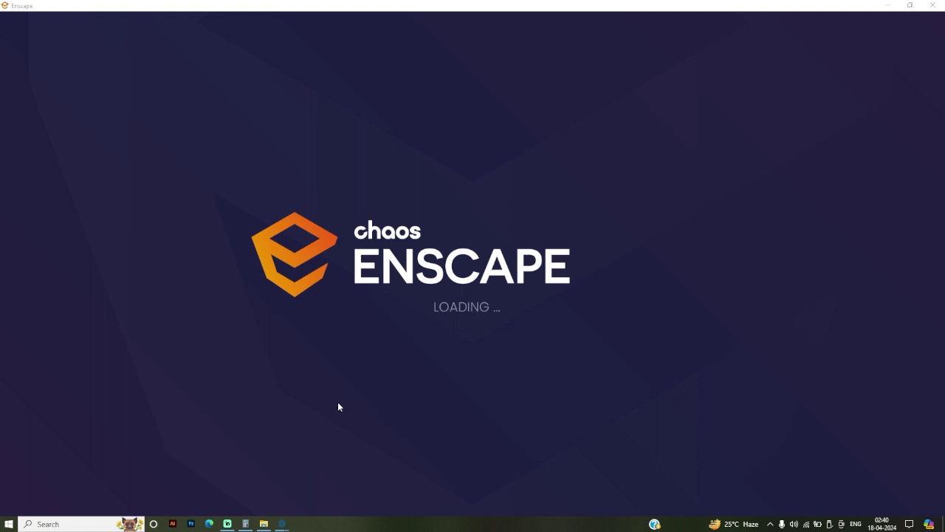
Step: Bring File Explorer's recent files to the front while Enscape loads
click(264, 524)
scroll(442, 349, down, 2)
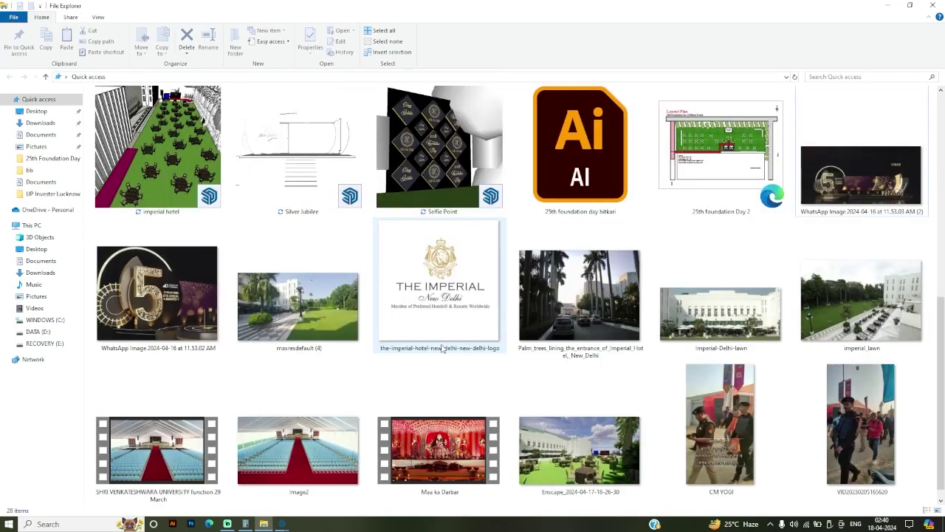
double_click(334, 321)
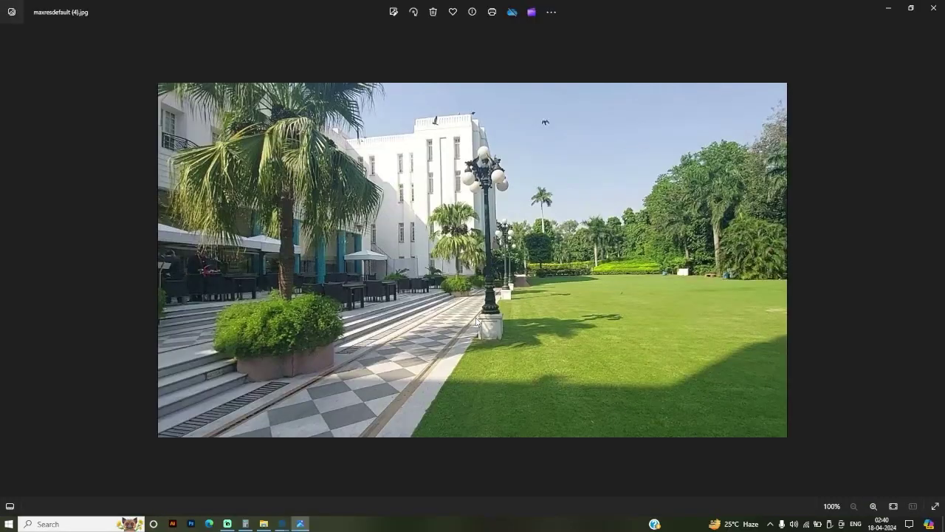
scroll(519, 297, up, 1)
scroll(519, 297, up, 1)
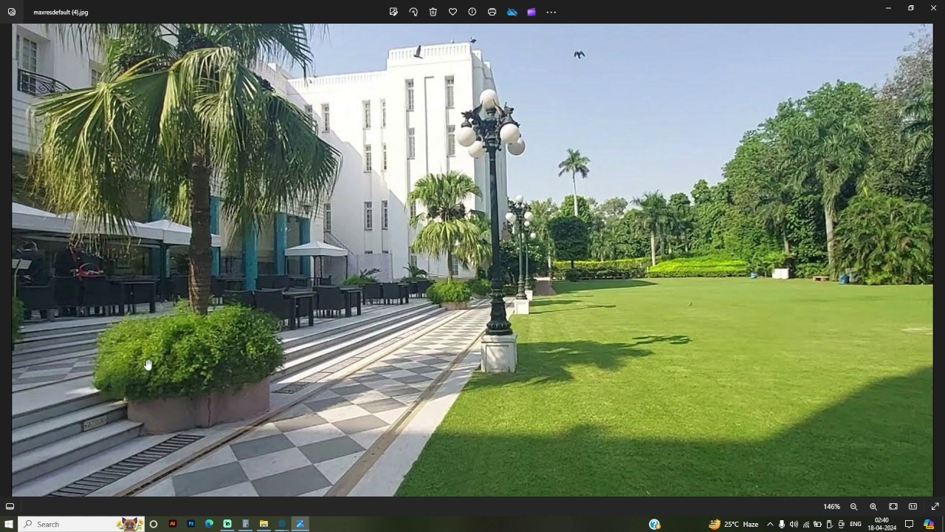
scroll(184, 392, down, 2)
scroll(441, 193, up, 1)
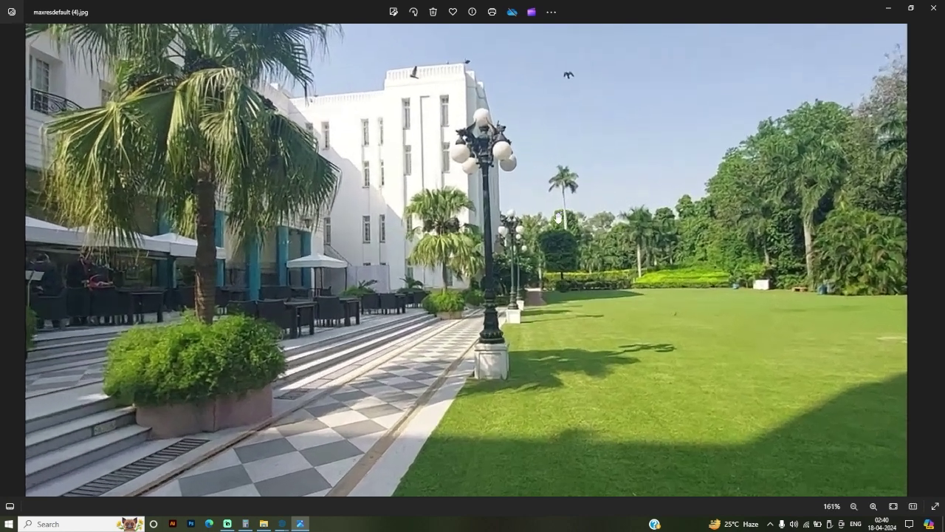
scroll(495, 110, up, 1)
scroll(488, 285, down, 2)
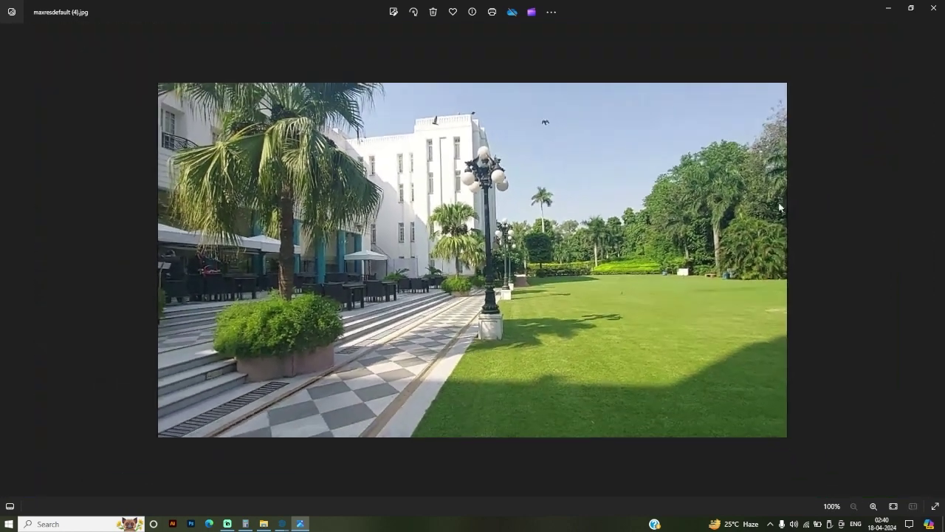
click(933, 7)
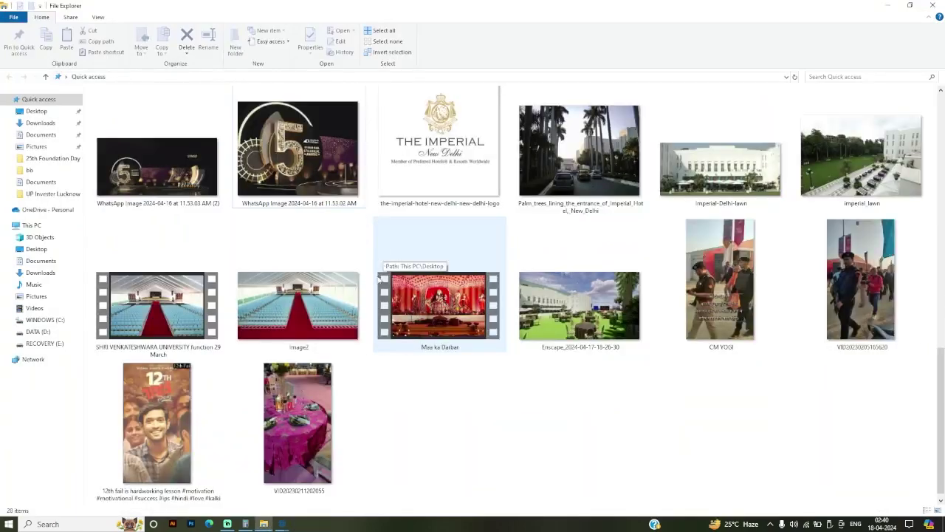
scroll(565, 309, up, 2)
Step: Scroll File Explorer's file list back to the top
scroll(383, 343, up, 4)
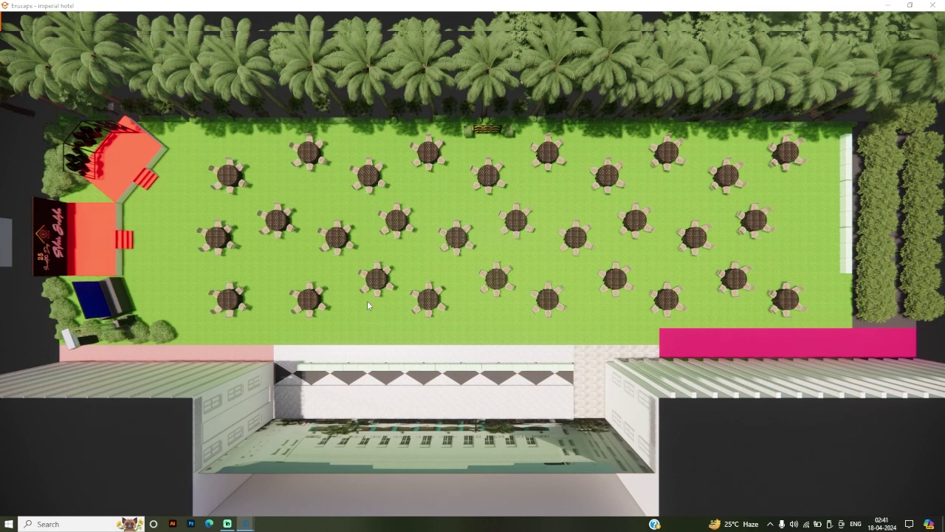
Step: Minimize and restore the Enscape window, then zoom onto a table and back out
click(889, 6)
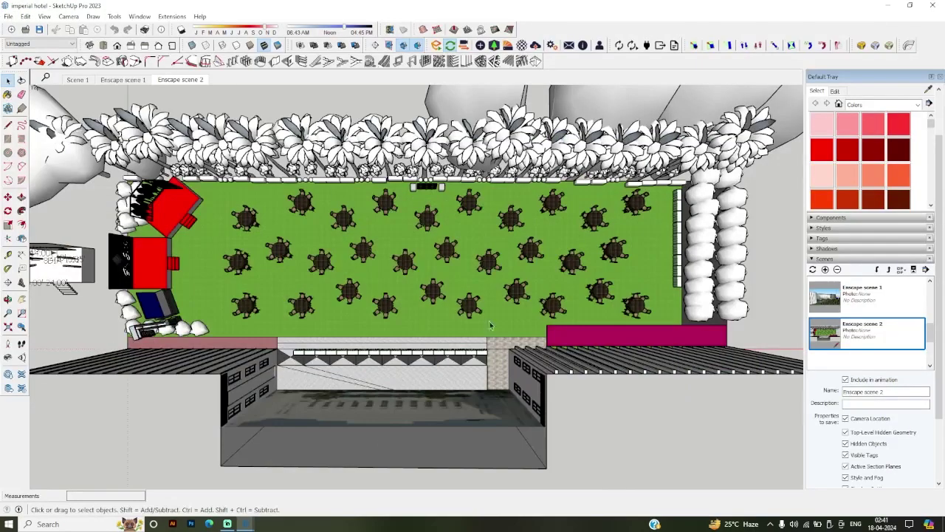
mouse_move(245, 523)
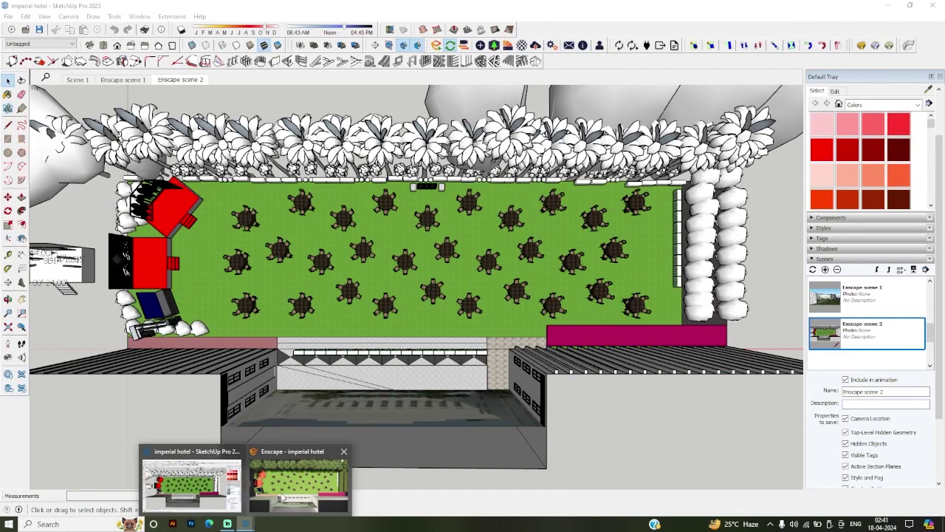
click(283, 499)
scroll(457, 241, up, 5)
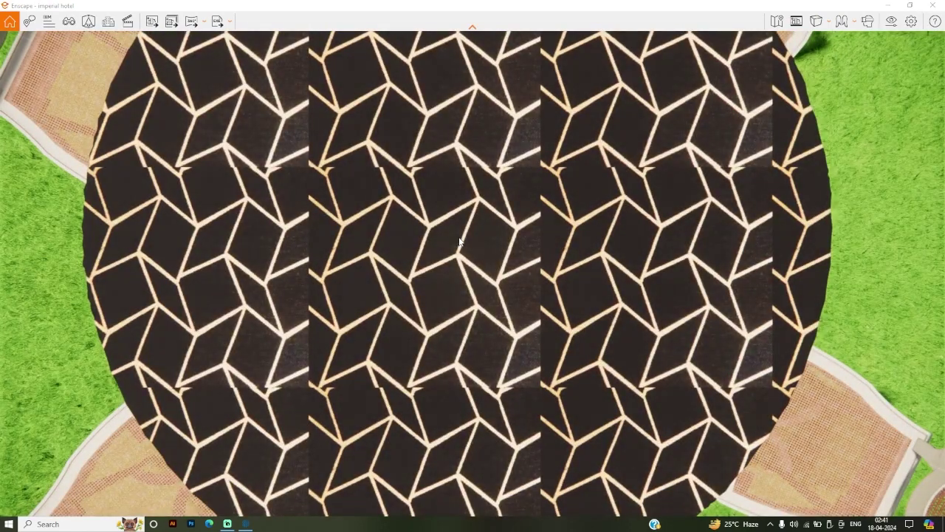
scroll(459, 241, down, 5)
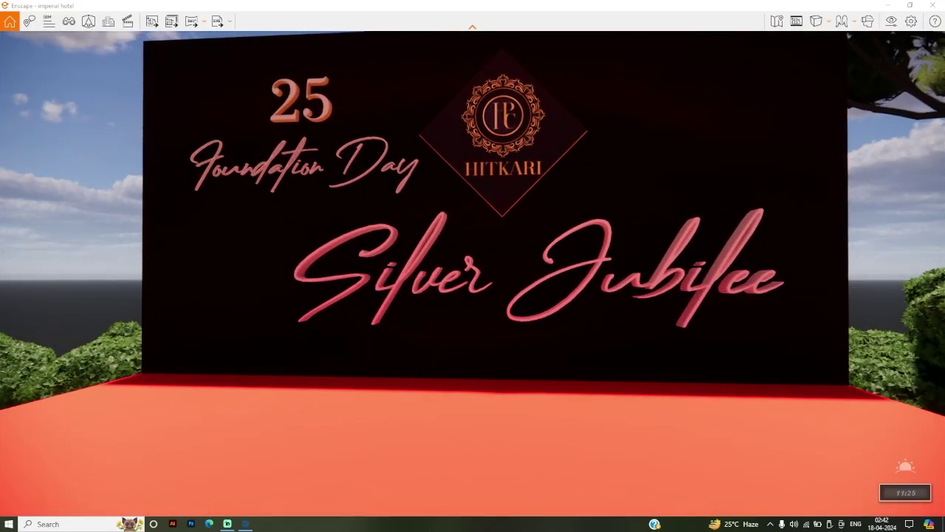
Step: Advance Enscape's time of day into early afternoon
key(i)
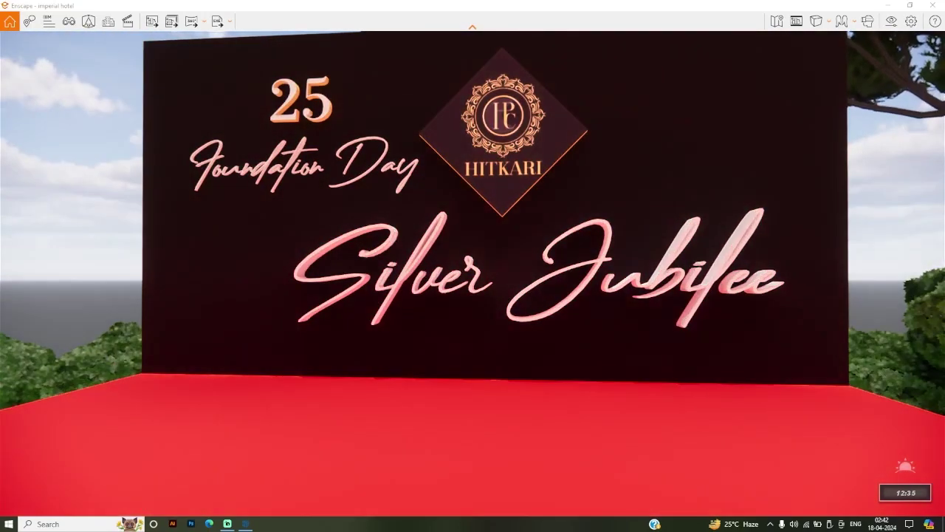
key(i)
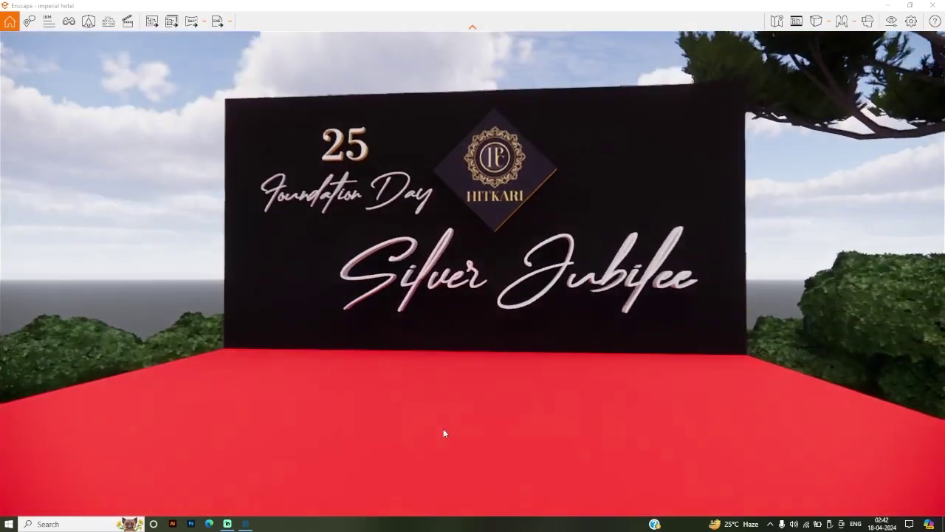
key(i)
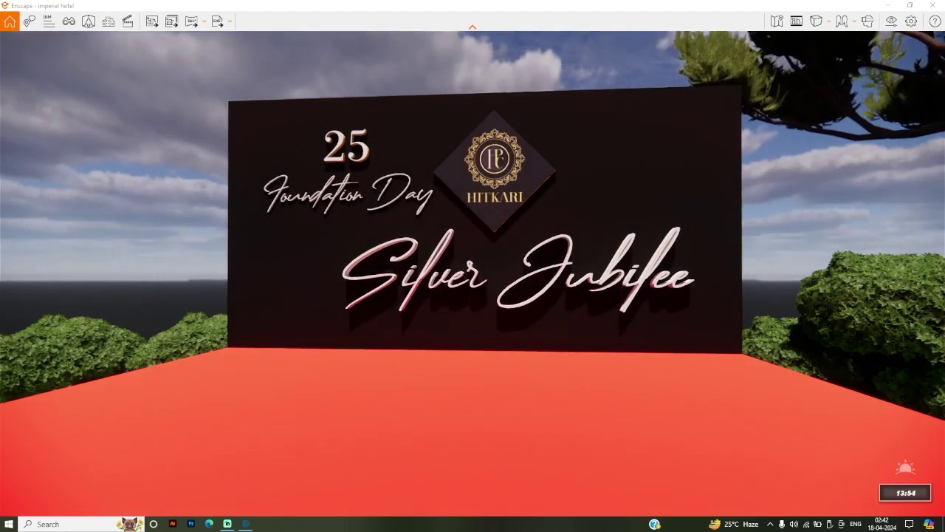
key(i)
key(i)
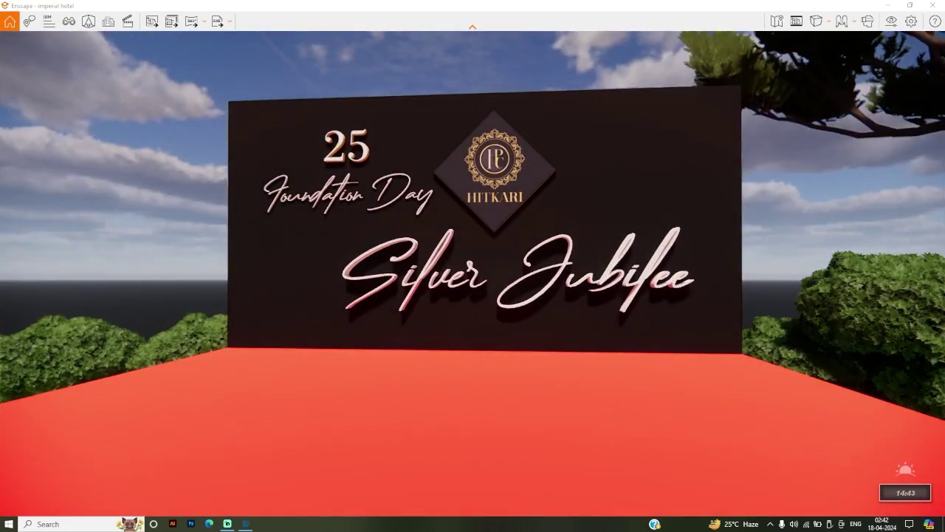
key(u)
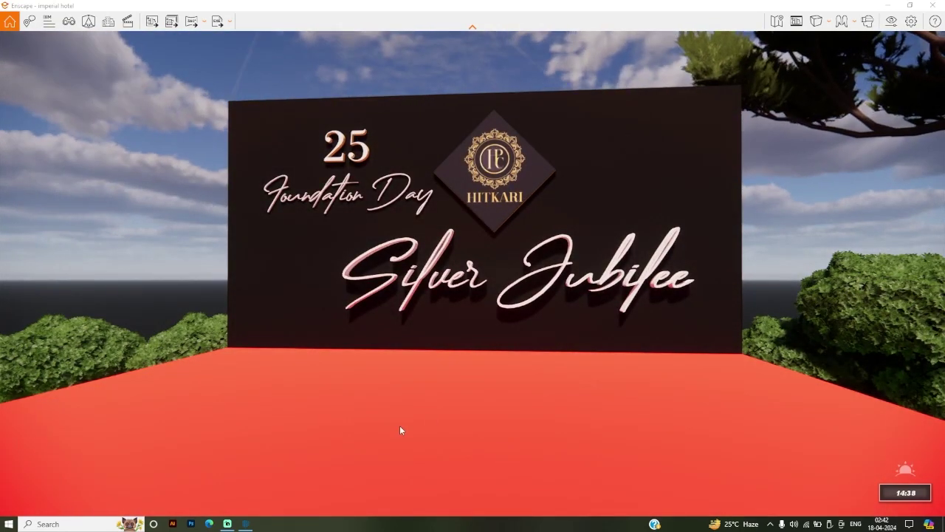
Step: Walk left past the blue LED wall and speaker stacks, backing out to show the lawn
key(s)
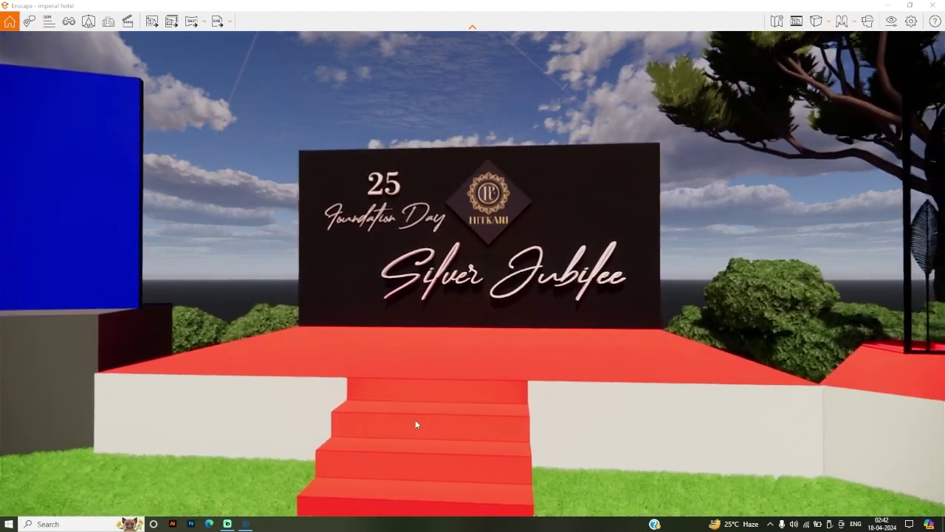
key(a)
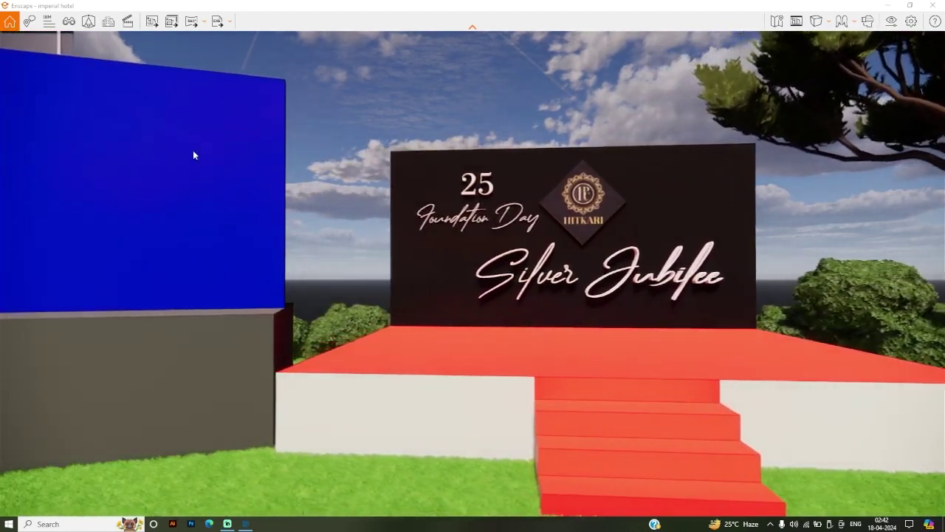
key(a)
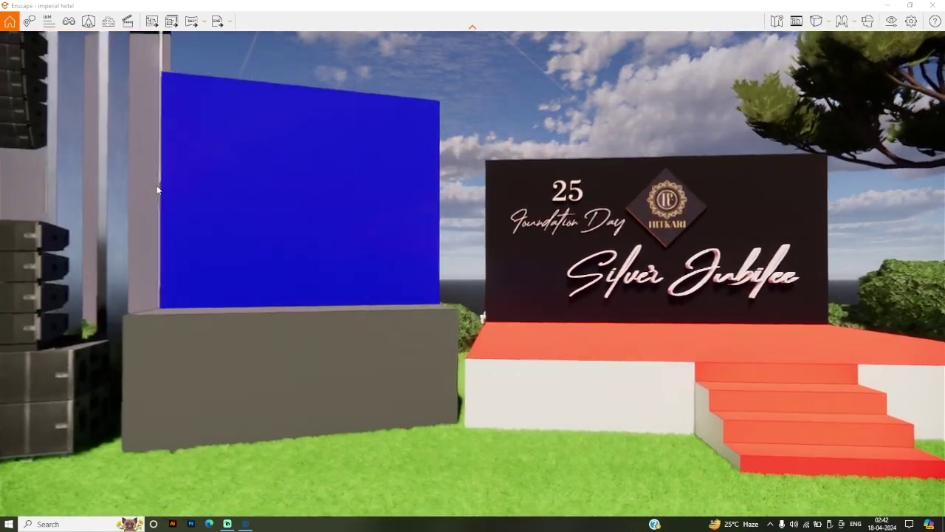
key(a)
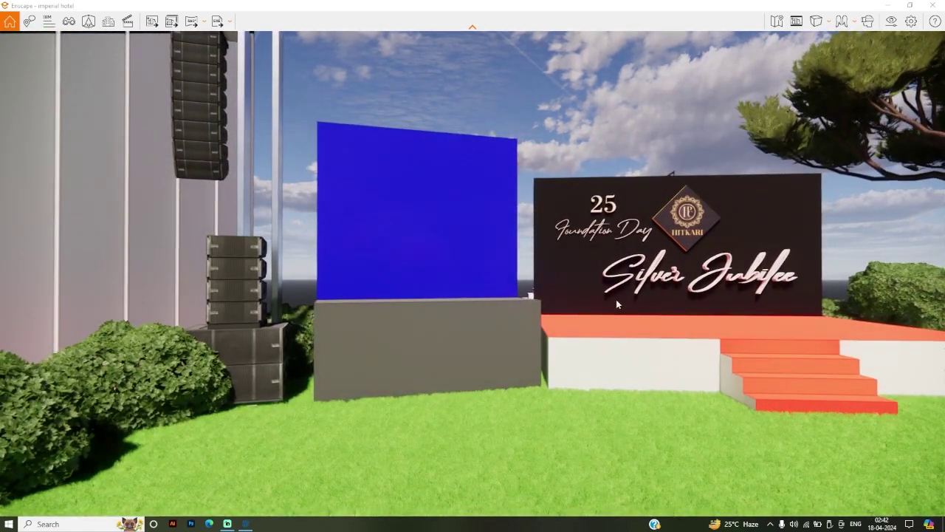
key(s)
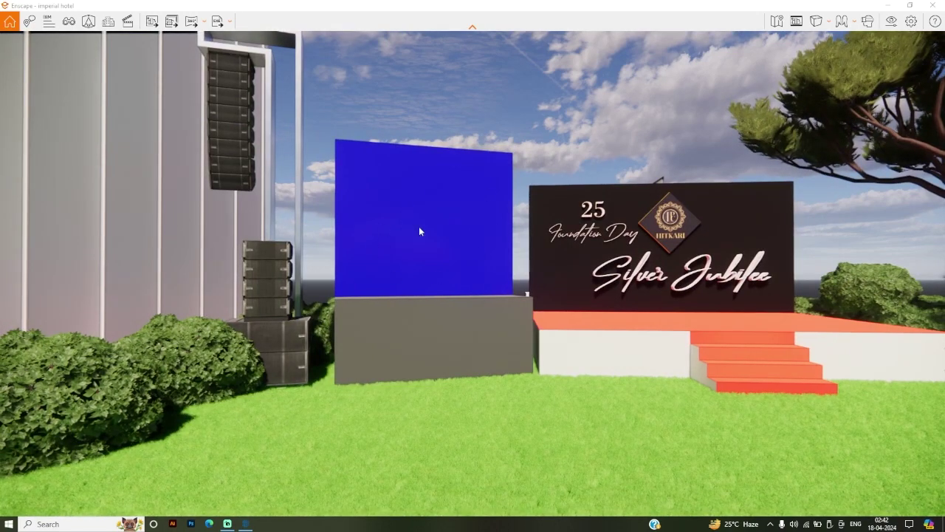
key(s)
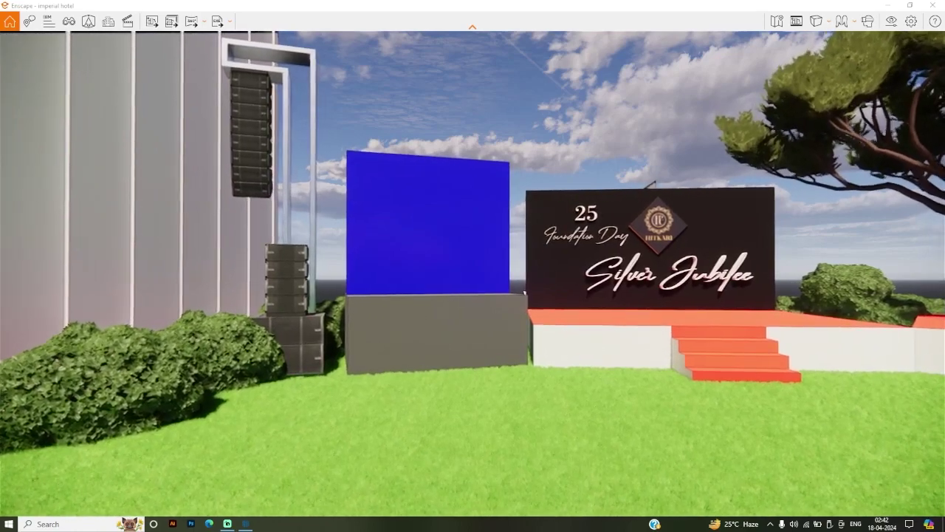
drag(359, 325, 443, 325)
key(s)
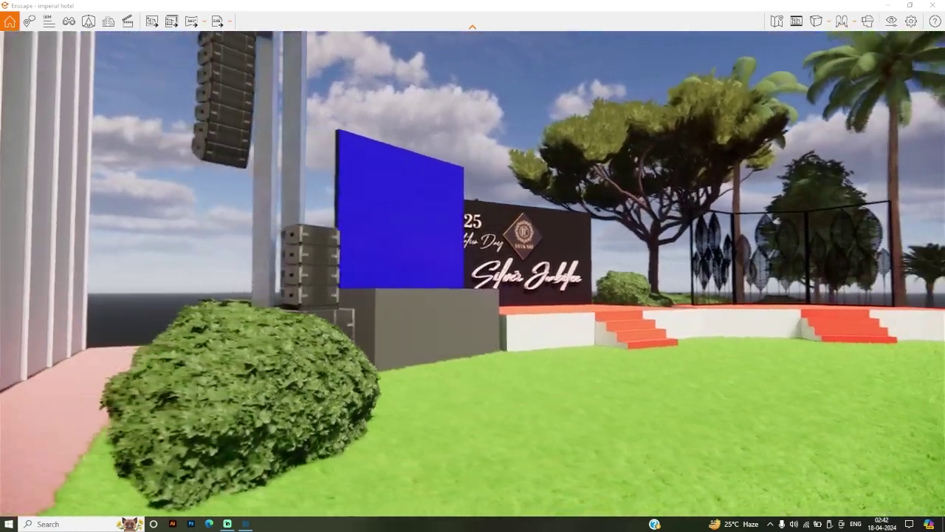
Step: Walk up to the leaf screen and sidestep around its enclosure toward the palms
key(w)
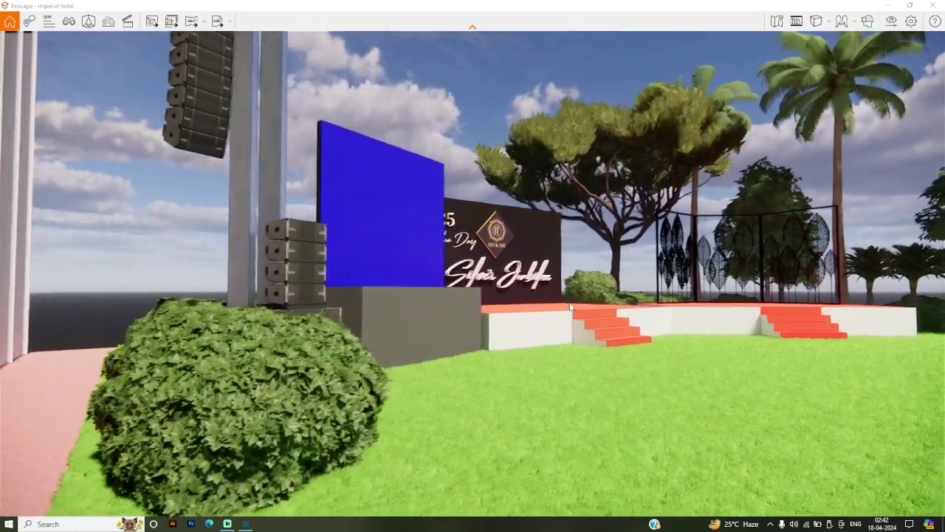
key(w)
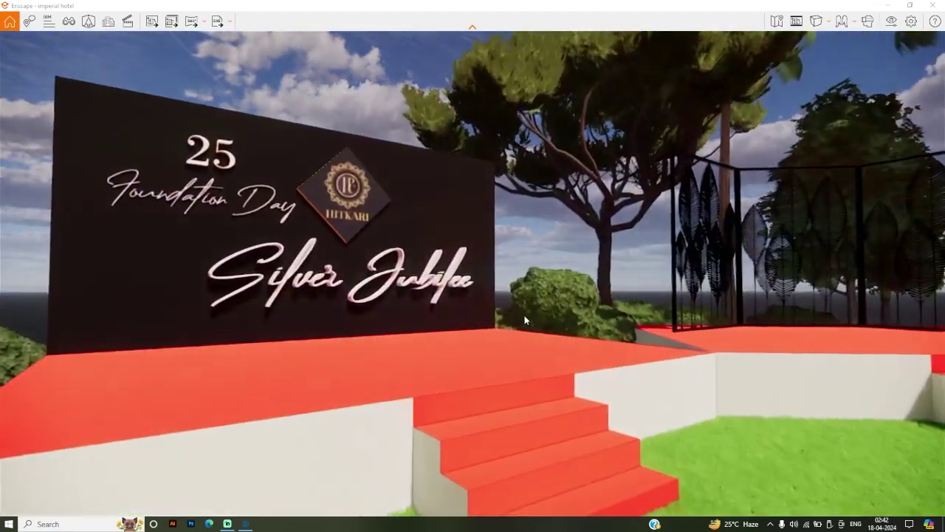
key(w)
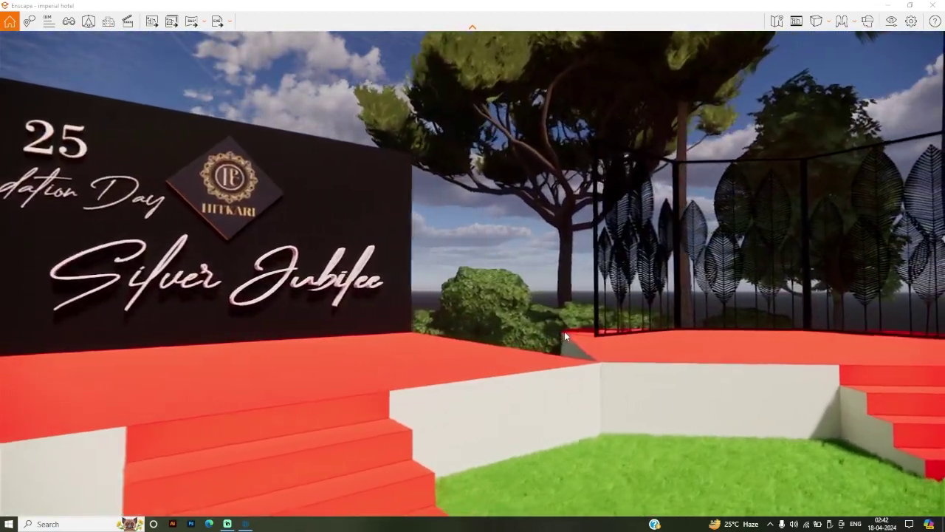
key(w)
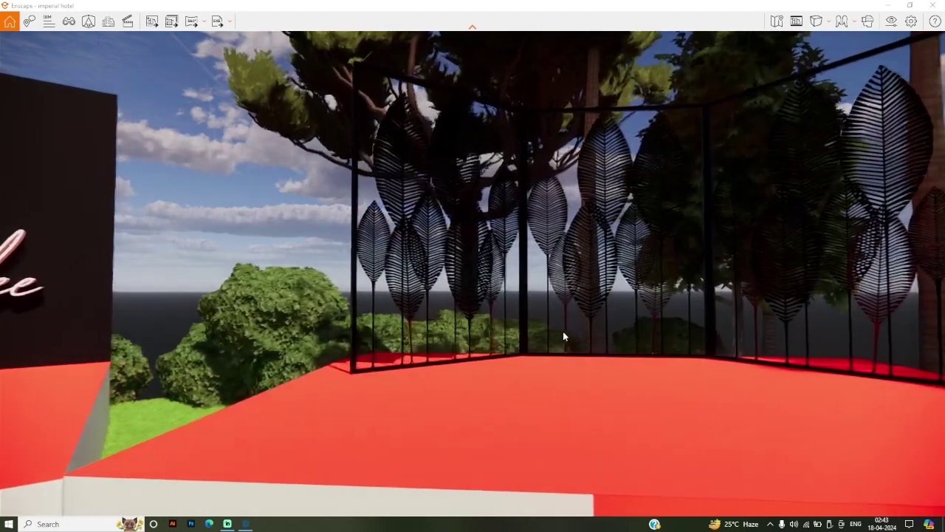
key(w)
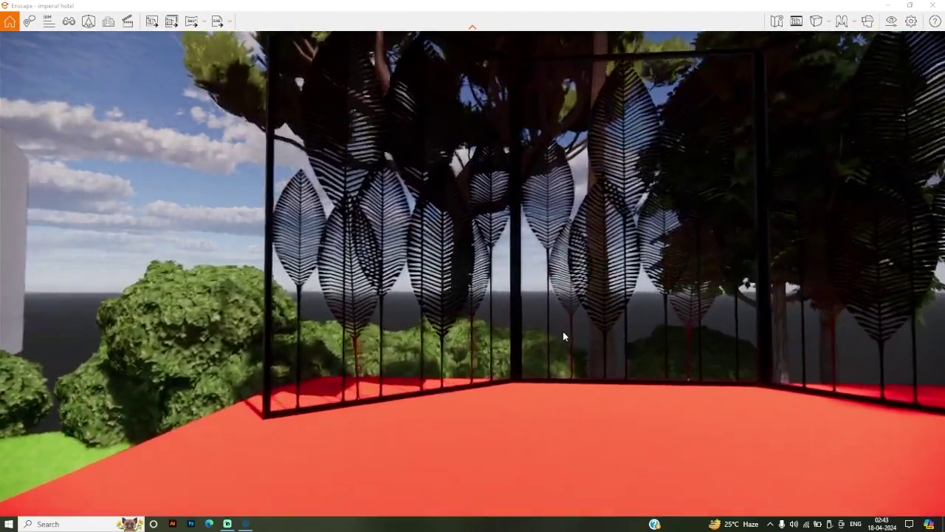
key(d)
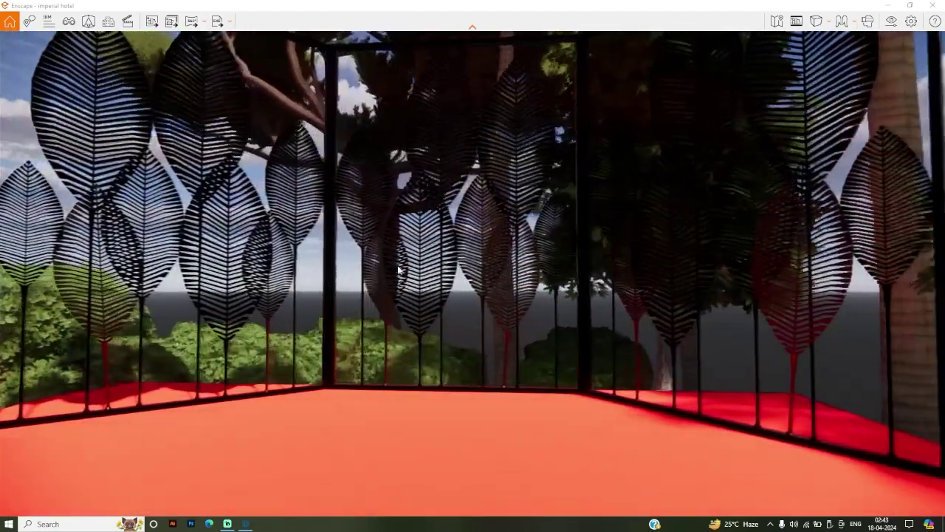
key(d)
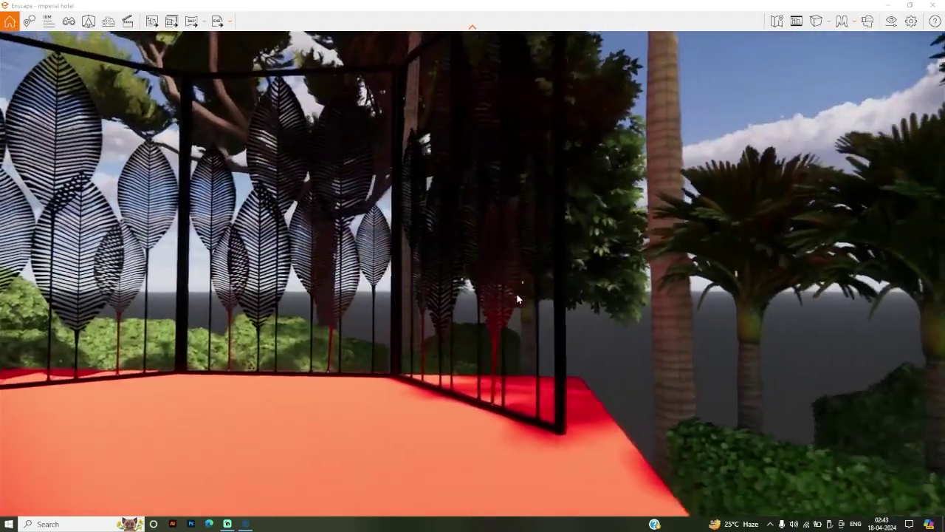
Step: Back away to the Silver Jubilee sign, then turn toward the leaf-screen platform steps
key(s)
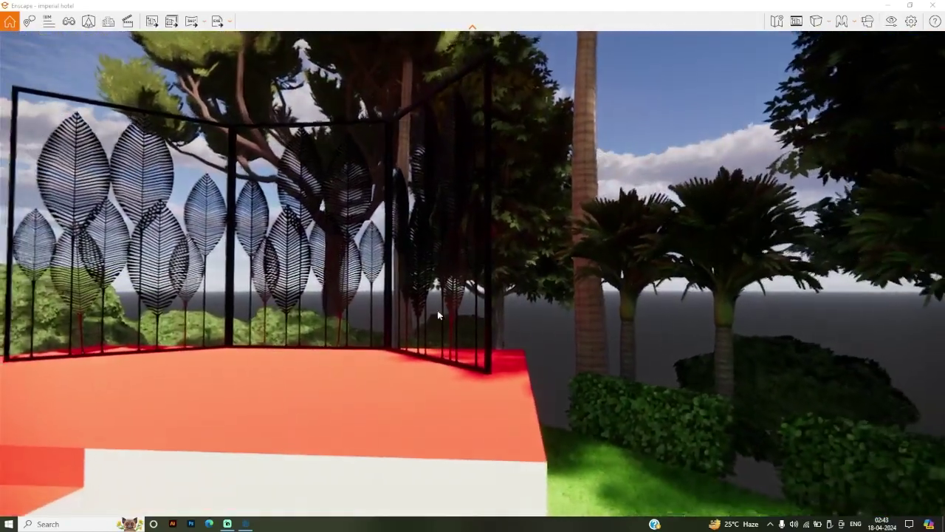
key(s)
key(a)
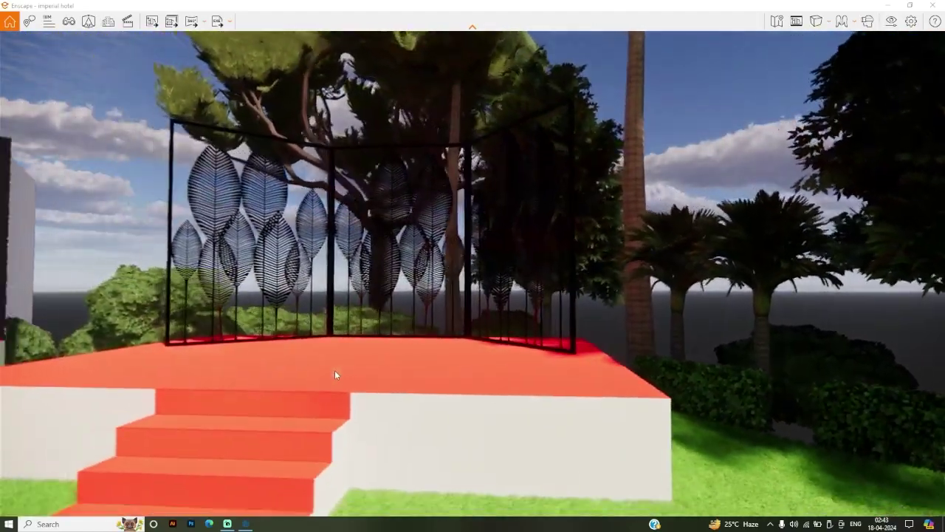
key(a)
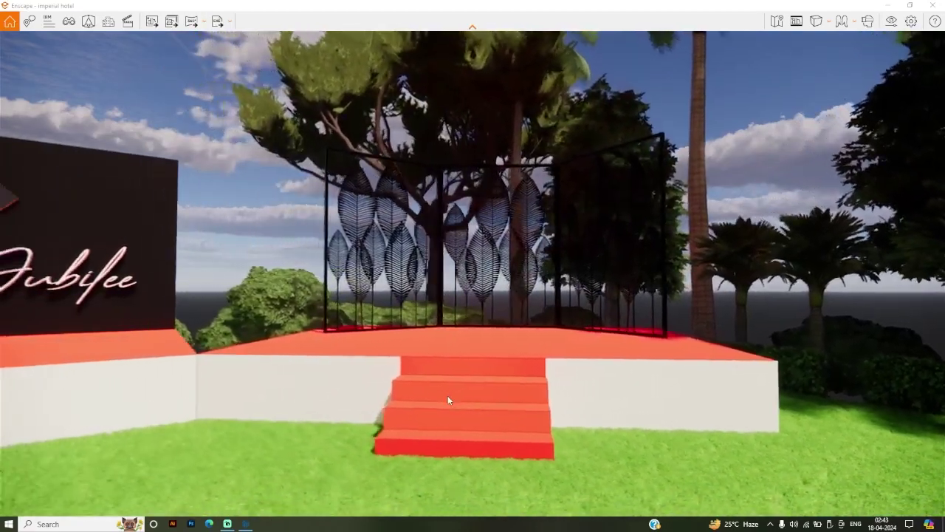
key(a)
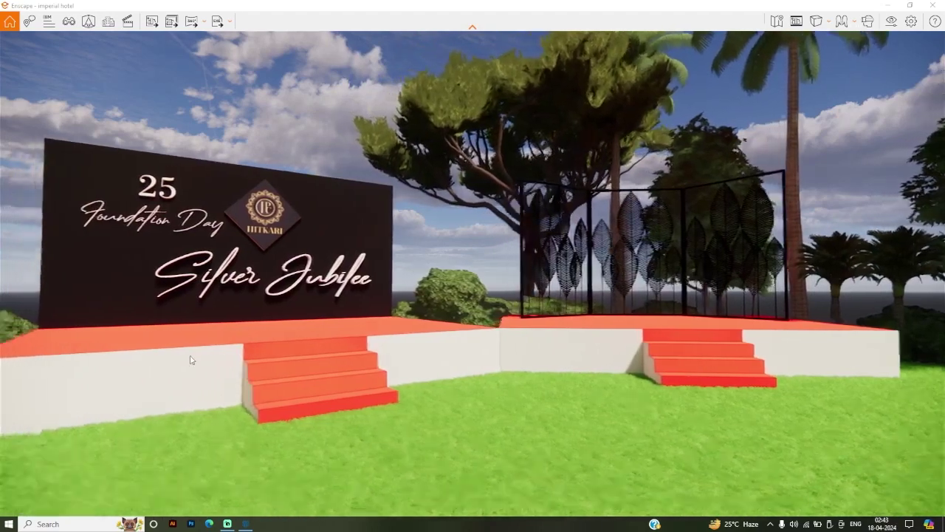
drag(121, 266, 627, 367)
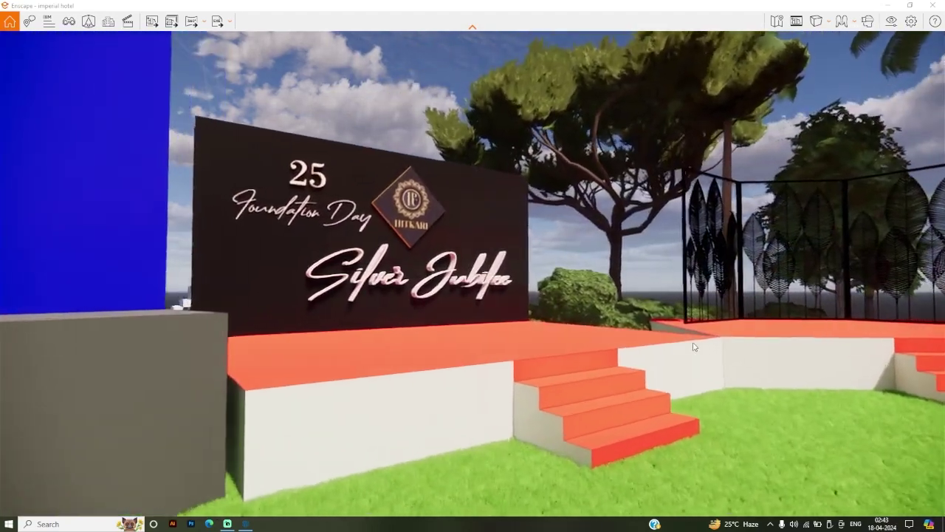
drag(694, 347, 156, 343)
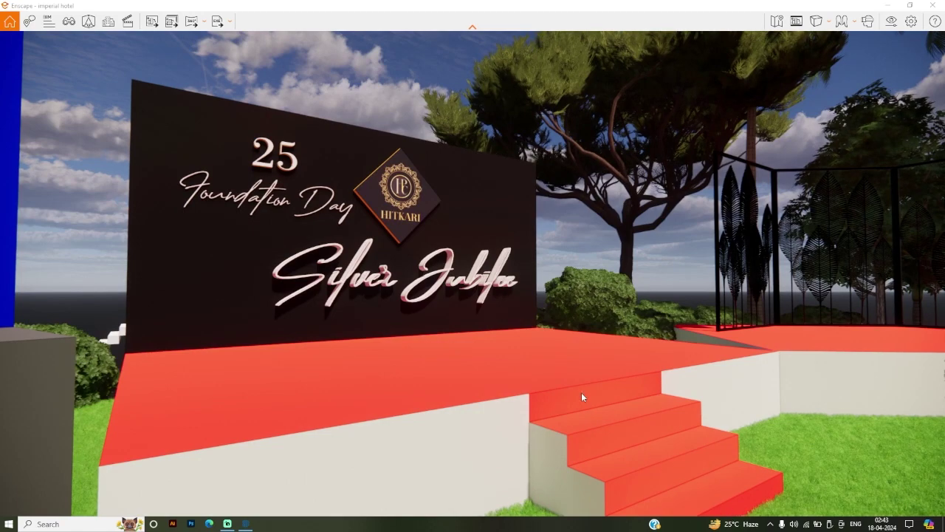
mouse_move(582, 392)
mouse_down()
mouse_move(447, 380)
mouse_move(598, 387)
mouse_move(757, 357)
mouse_up()
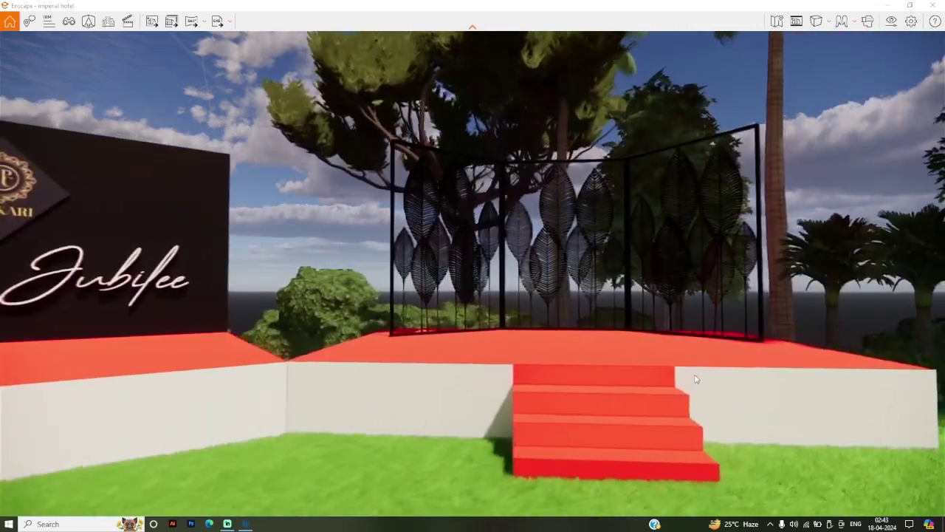
mouse_move(757, 353)
mouse_down()
mouse_move(594, 399)
mouse_move(859, 312)
mouse_move(841, 316)
mouse_move(811, 222)
mouse_up()
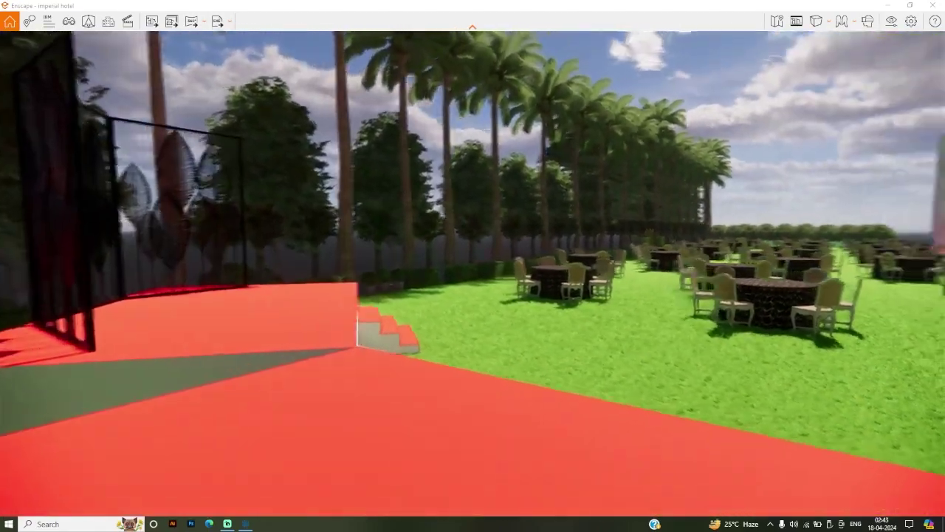
Step: Slide along the stage edge and turn to face the hotel and dining tables
key(d)
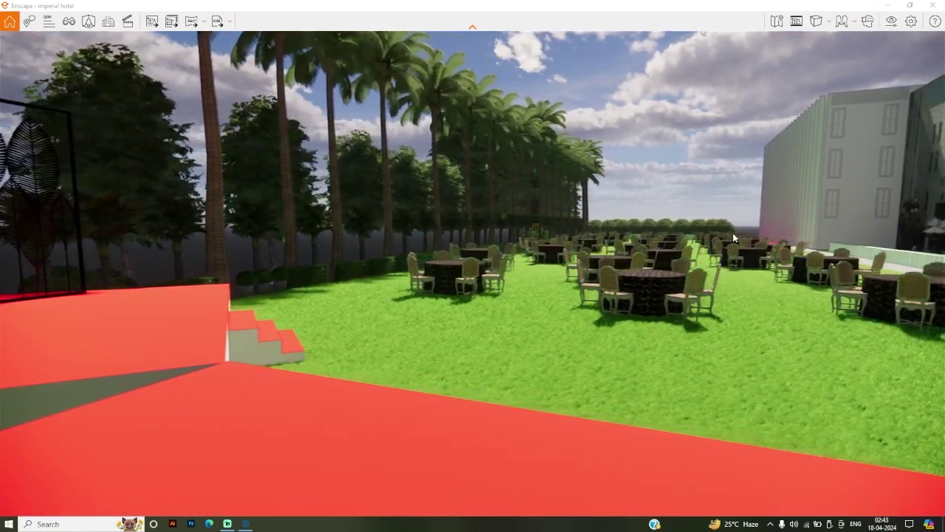
drag(811, 222, 443, 221)
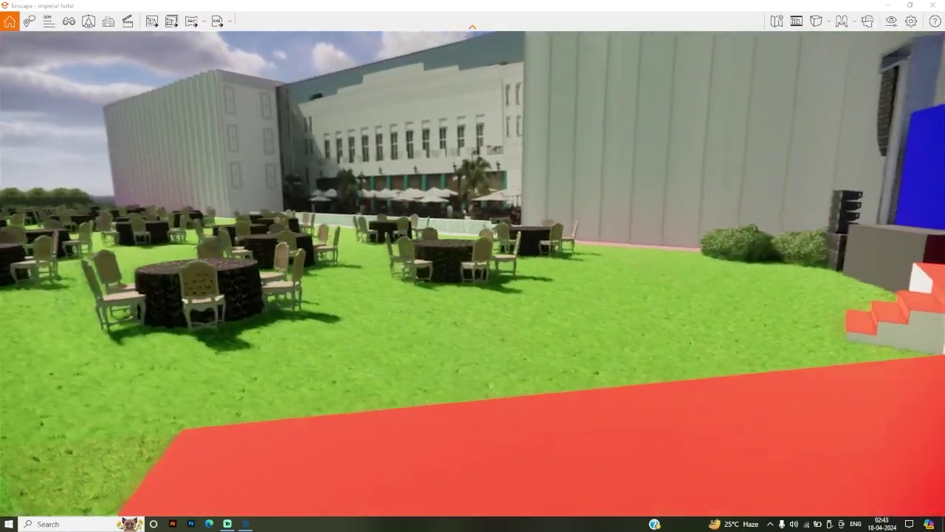
drag(650, 314, 596, 315)
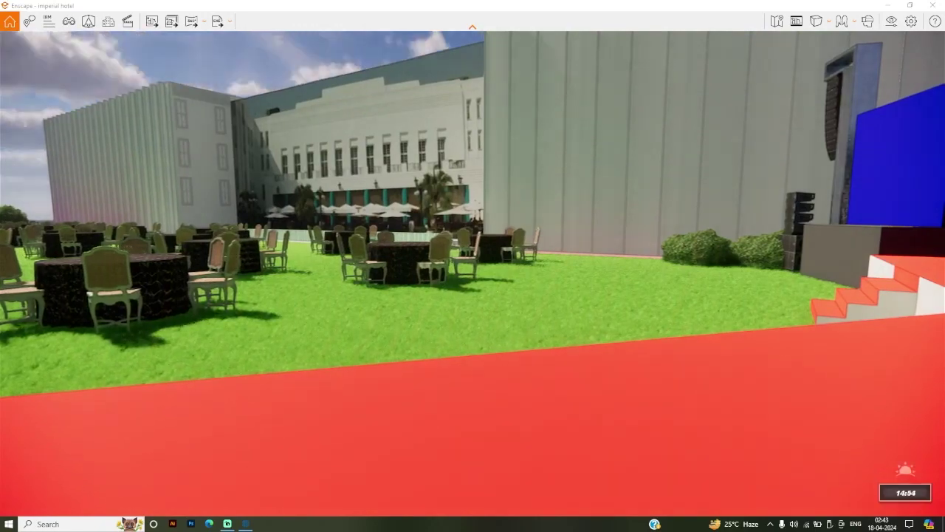
Step: Adjust the time of day to about 15:45 in mid-afternoon
key(i)
key(u)
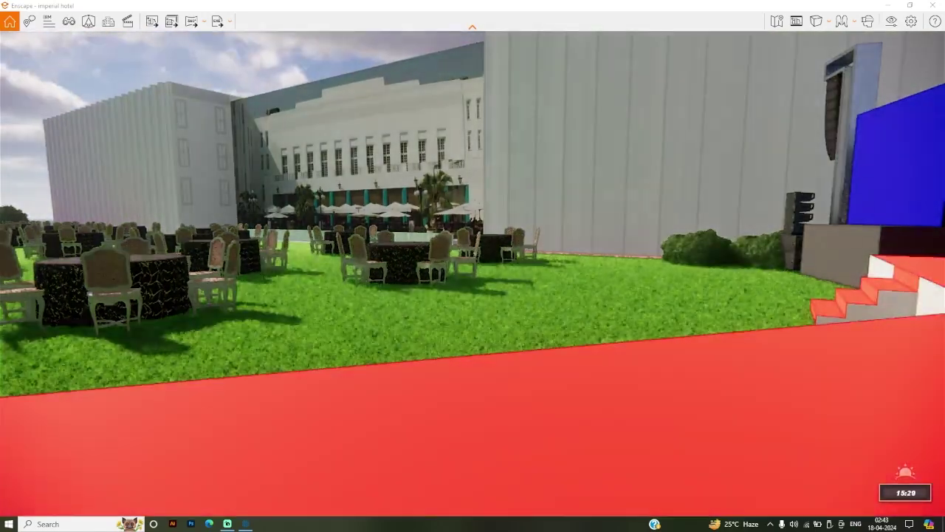
key(i)
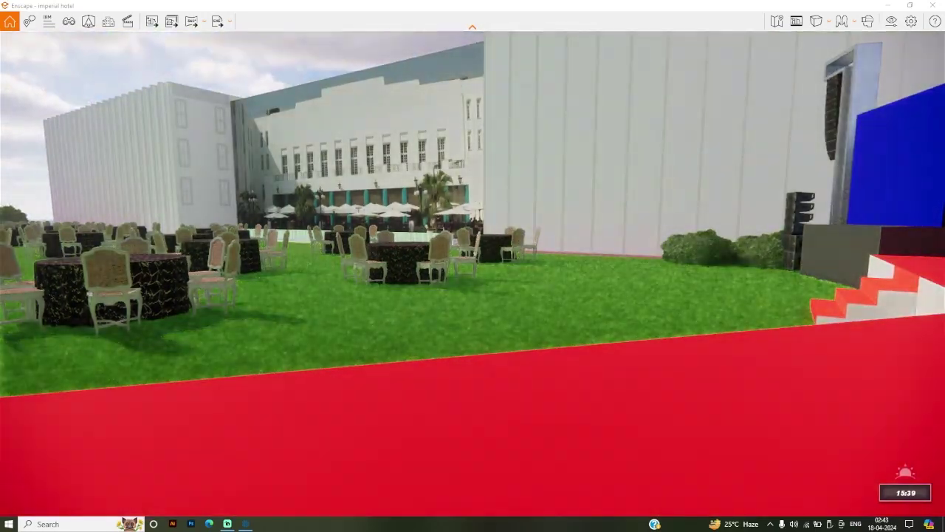
key(i)
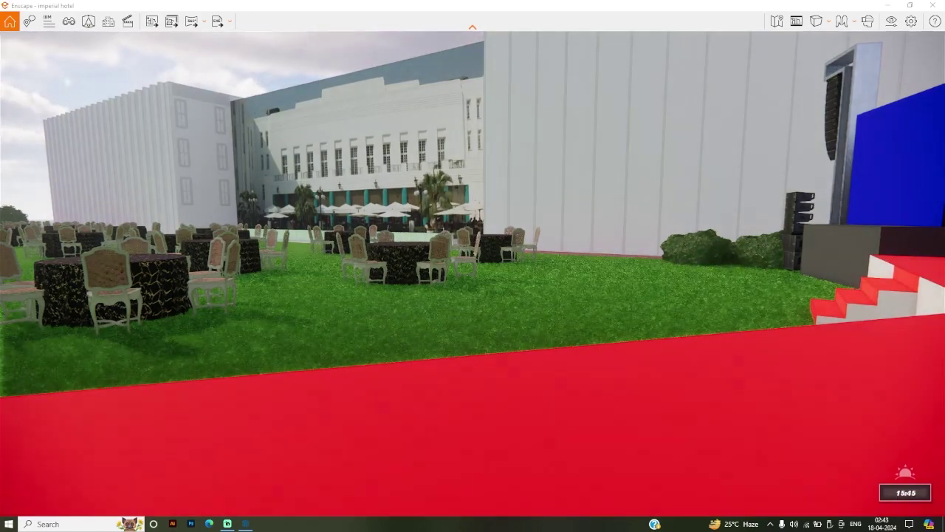
Step: Fly over the lawn and through the palm foliage, pulling back to frame the stage
key(q)
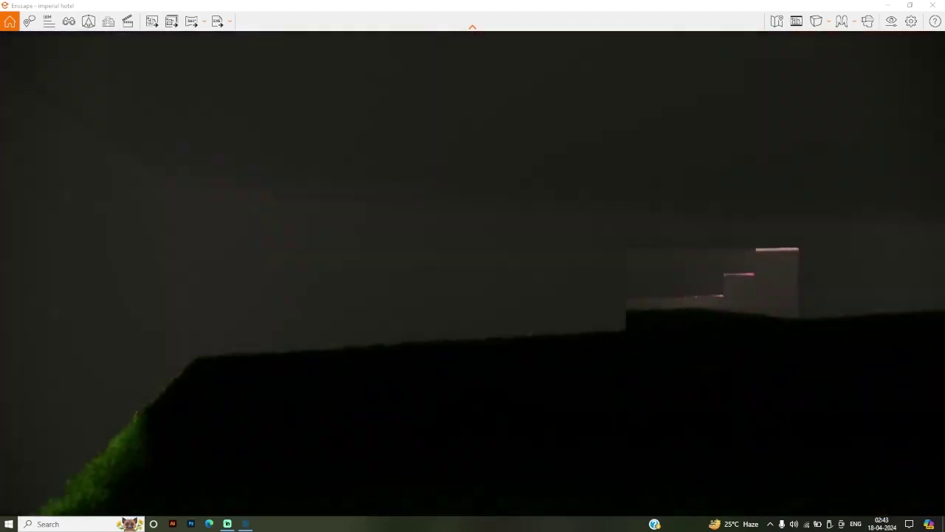
key(e)
key(e)
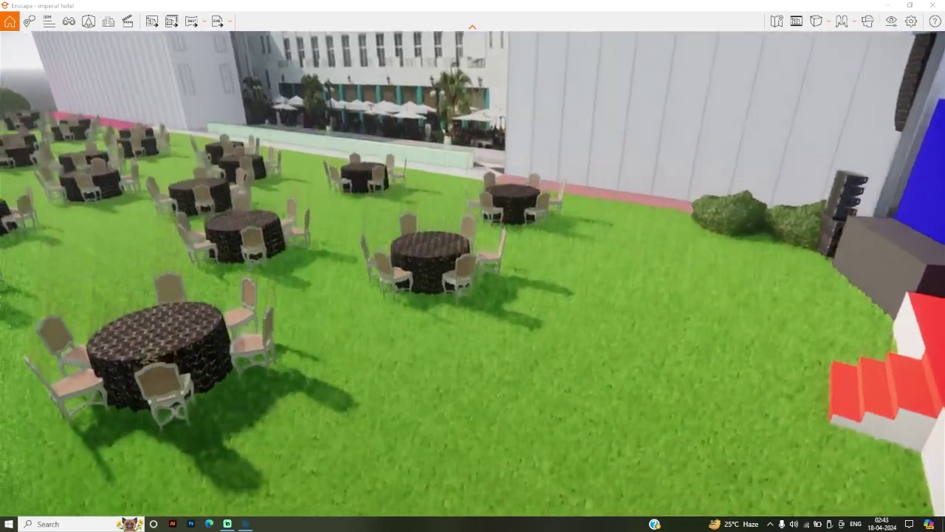
key(q)
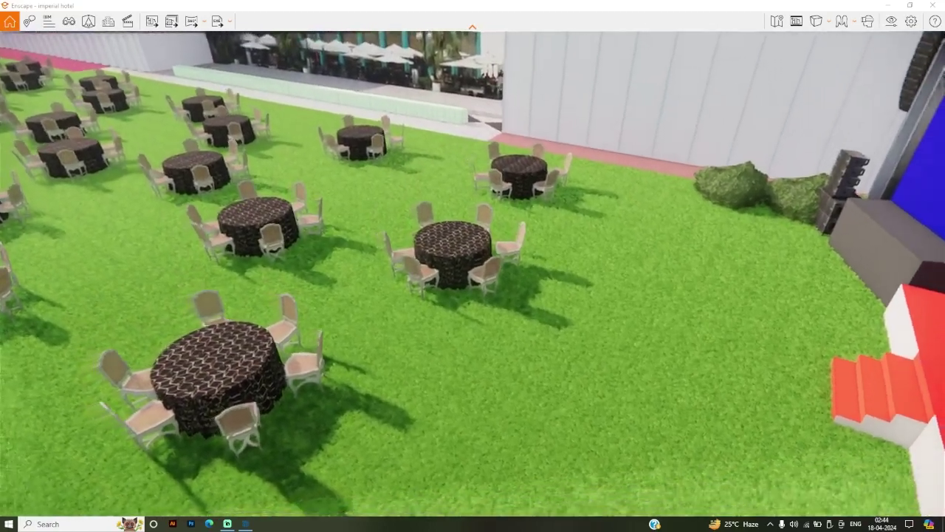
key(s)
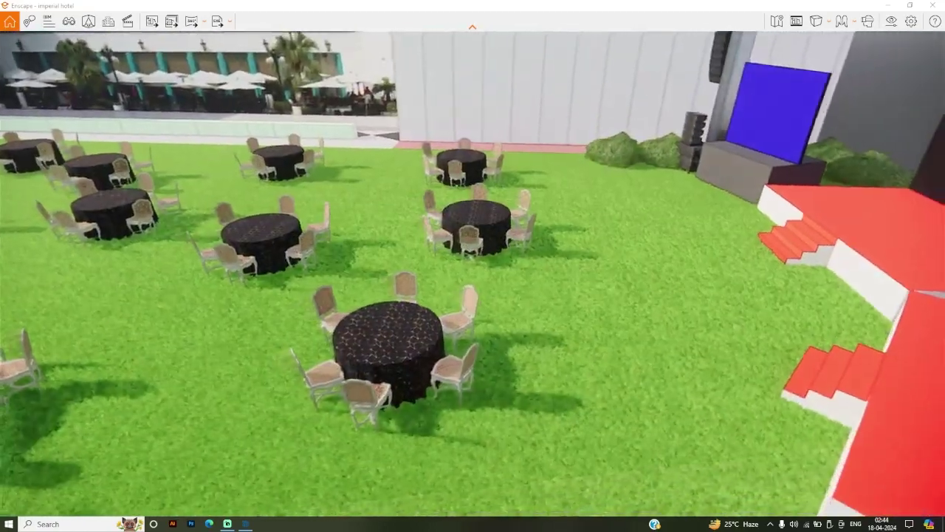
key(w)
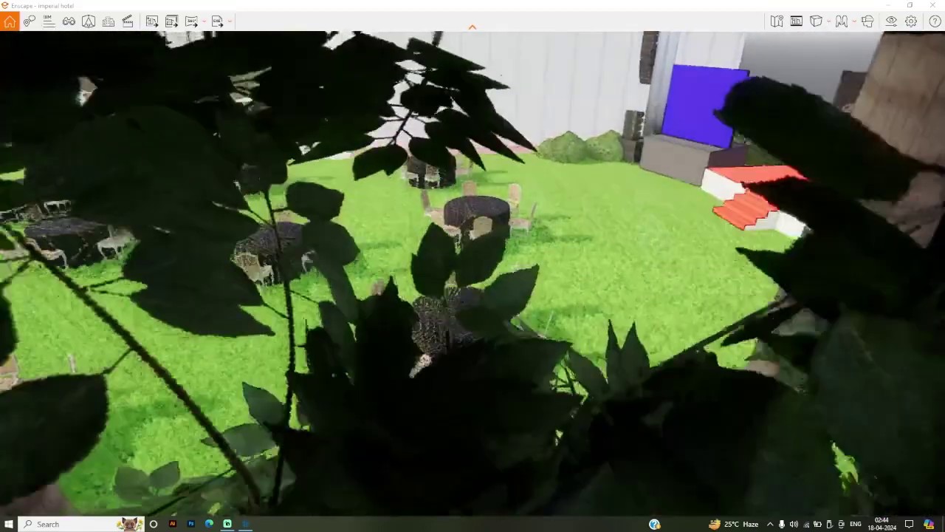
key(w)
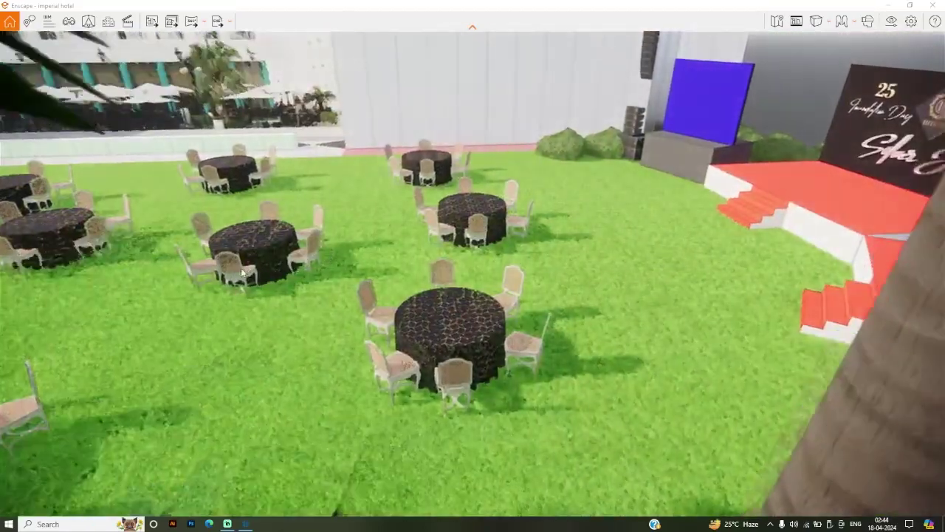
key(w)
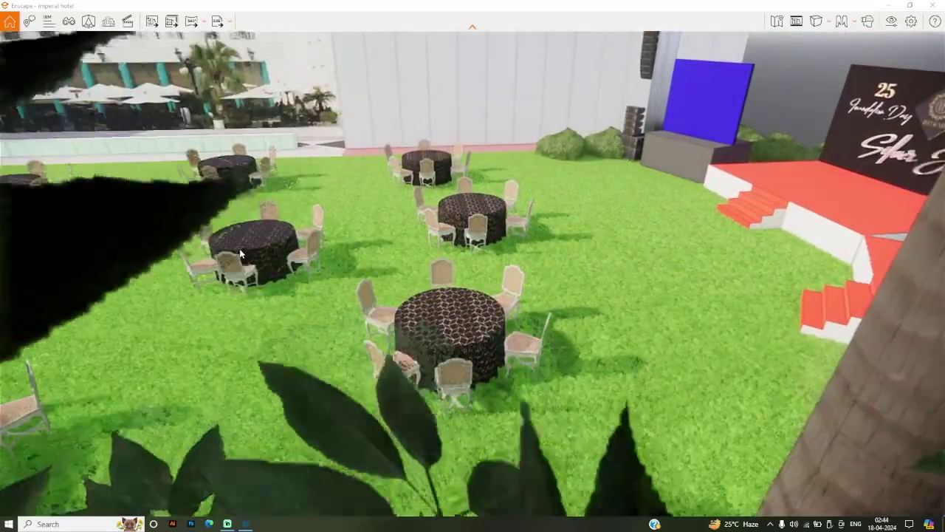
key(s)
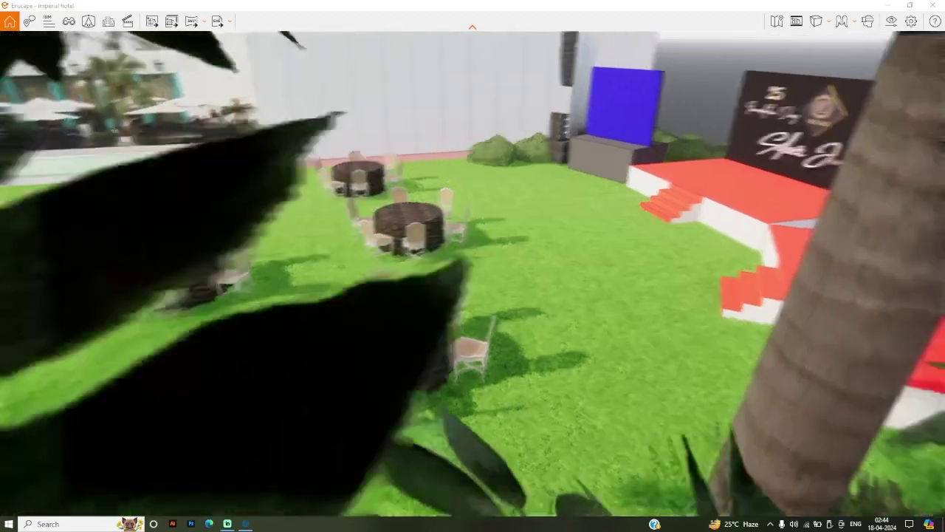
key(s)
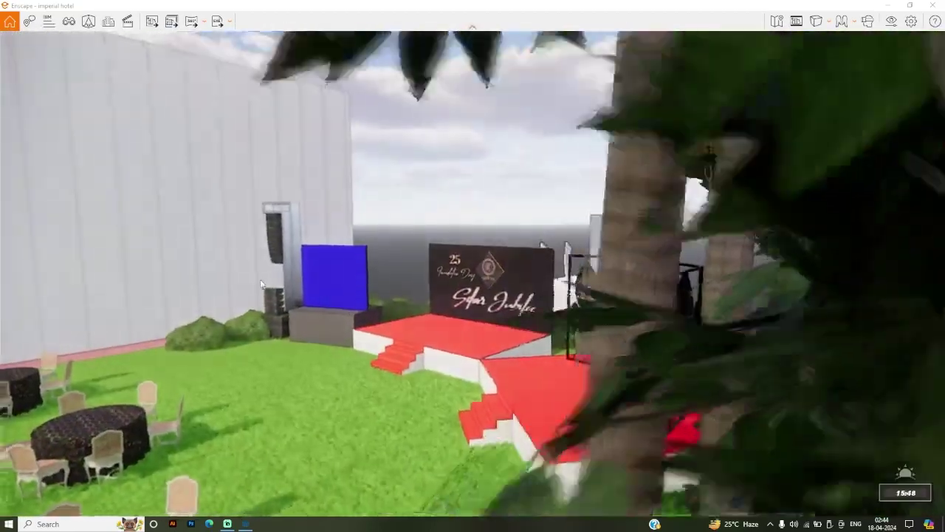
key(s)
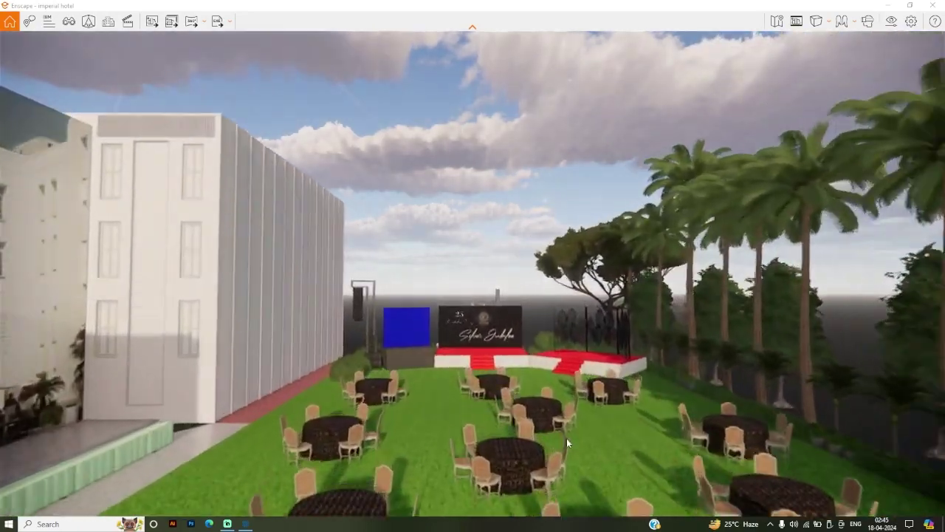
Step: Shift the Enscape lighting to late afternoon, 16:35
key(i)
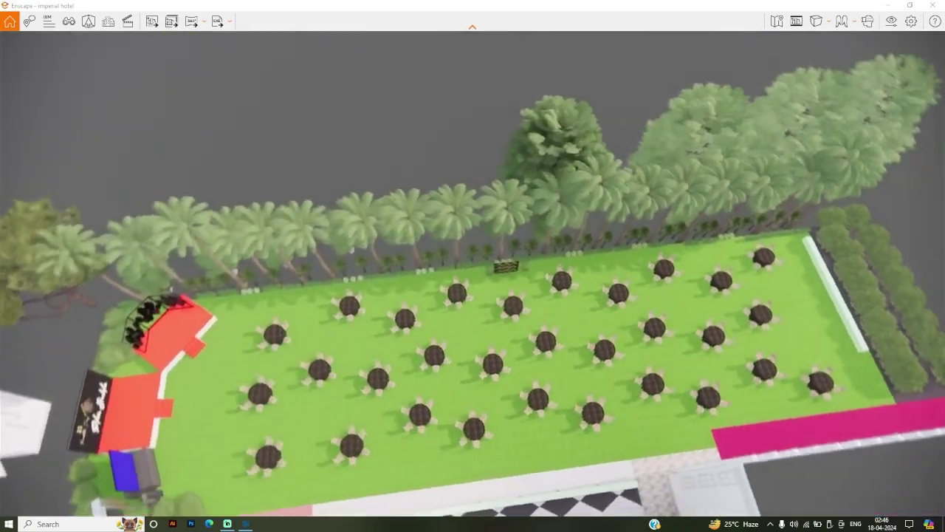
Step: Zoom and tilt over the lawn to re-frame the grid of round tables
scroll(525, 313, up, 5)
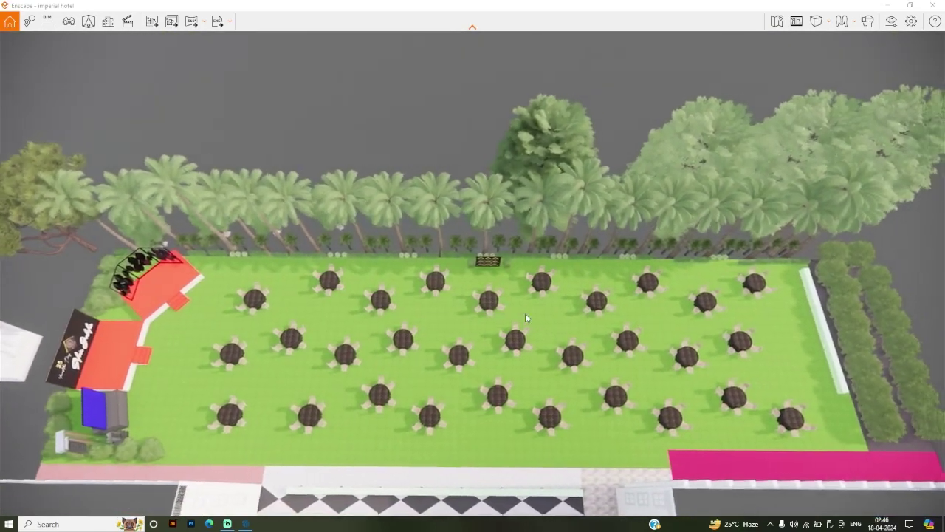
scroll(526, 313, up, 5)
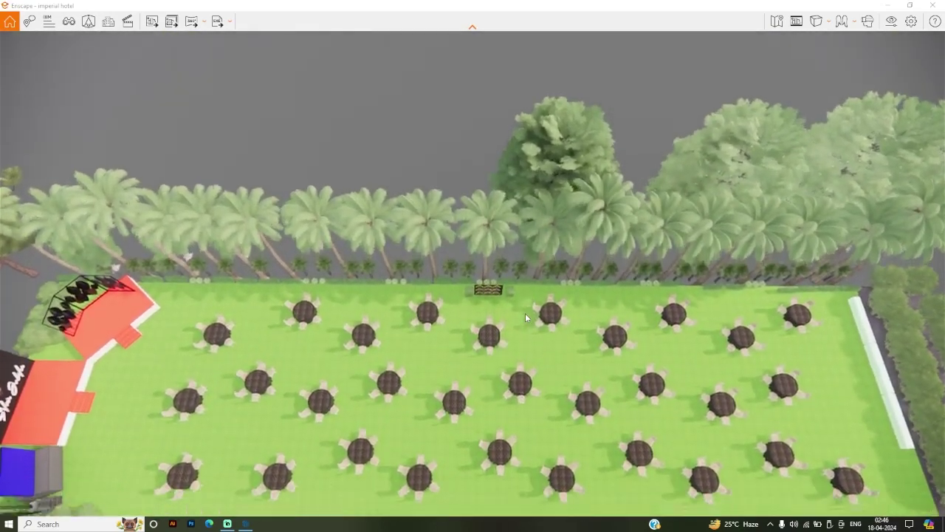
scroll(499, 276, up, 5)
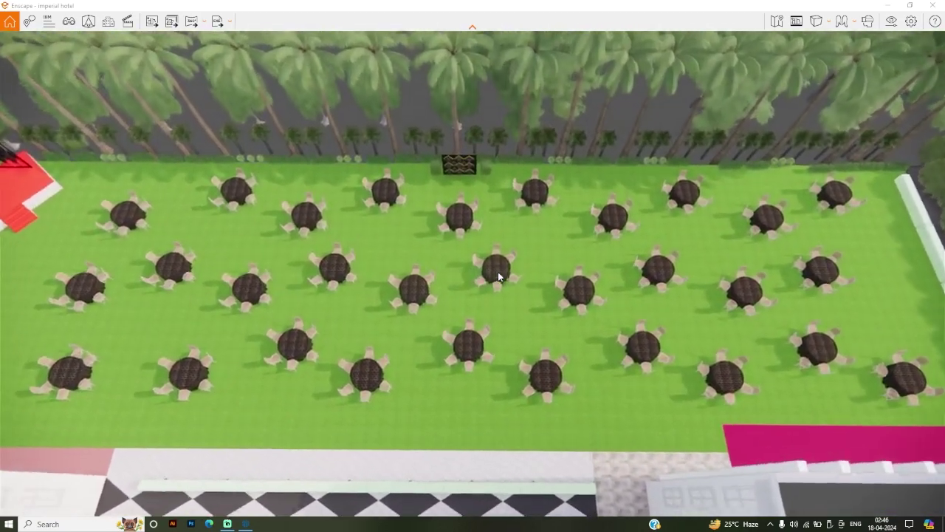
drag(498, 276, 473, 280)
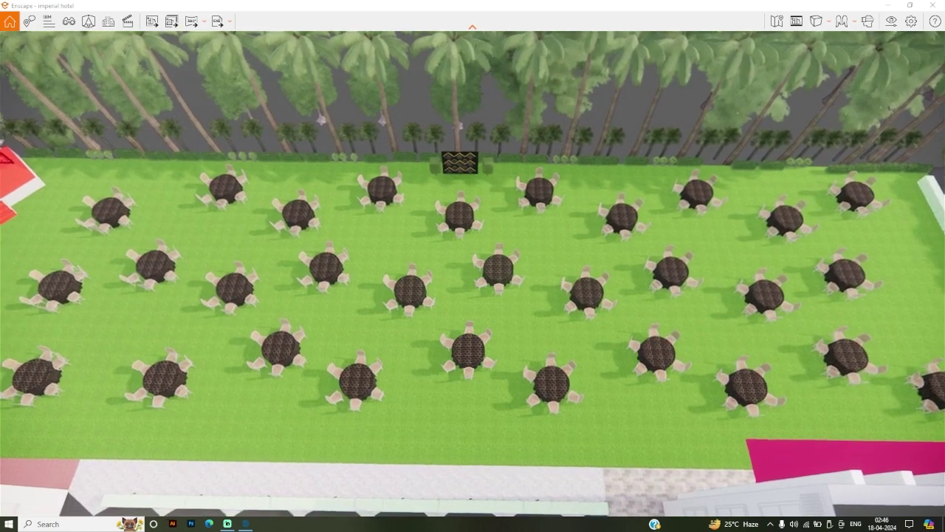
scroll(435, 306, up, 3)
drag(435, 305, 425, 308)
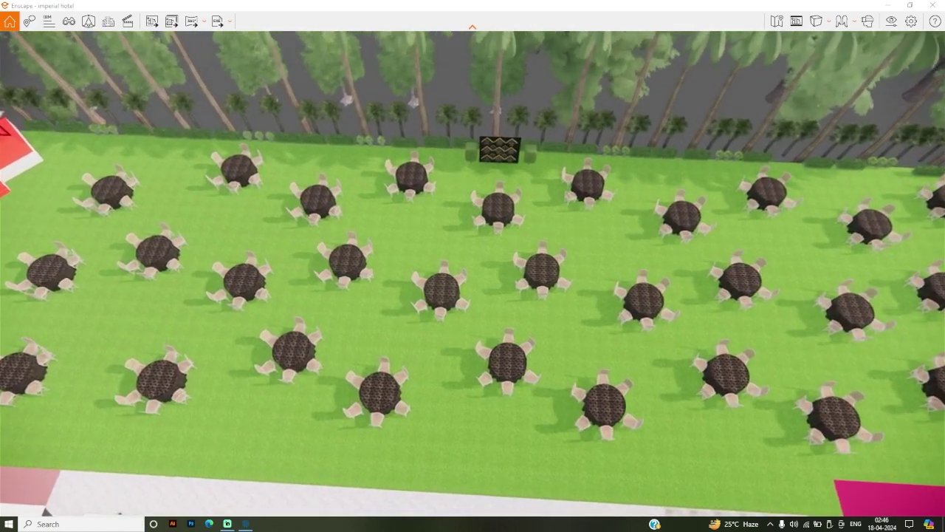
scroll(456, 336, down, 5)
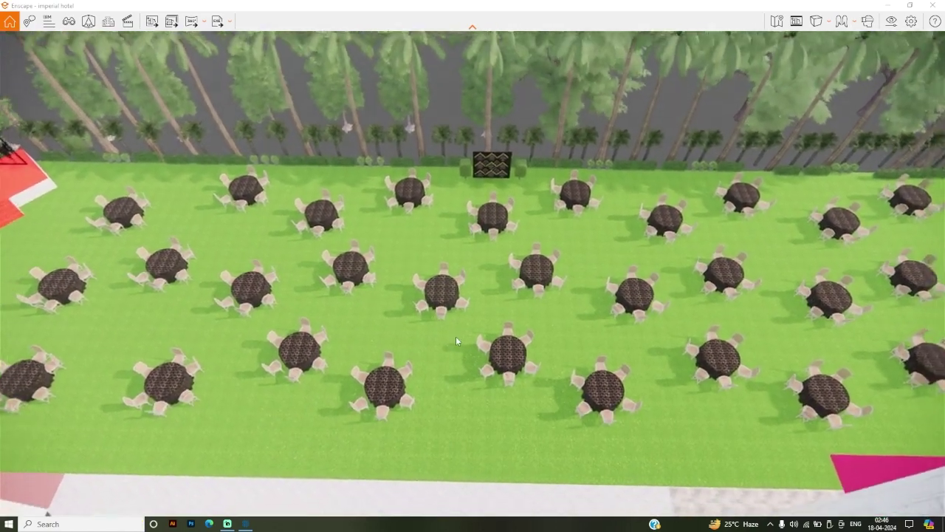
scroll(456, 336, down, 3)
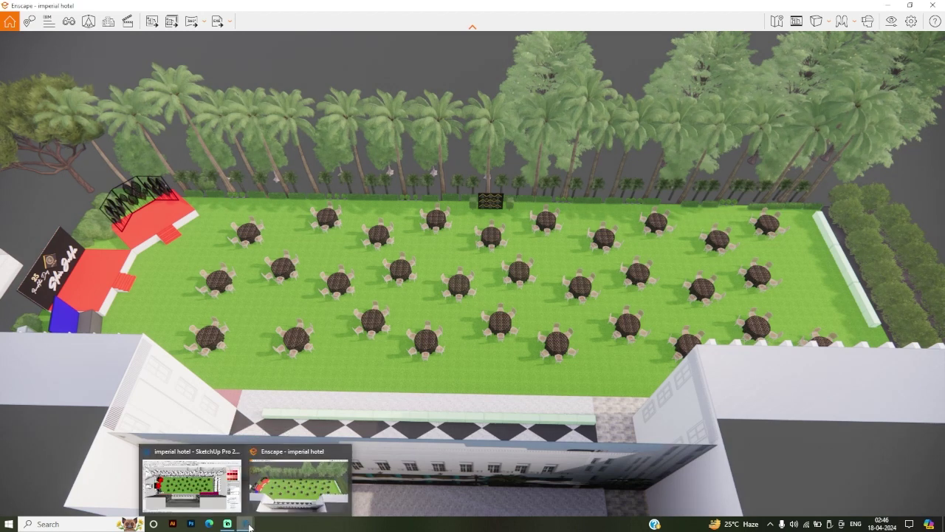
Step: Close the Enscape window, minimise SketchUp and bring up Streamlabs Desktop
click(938, 5)
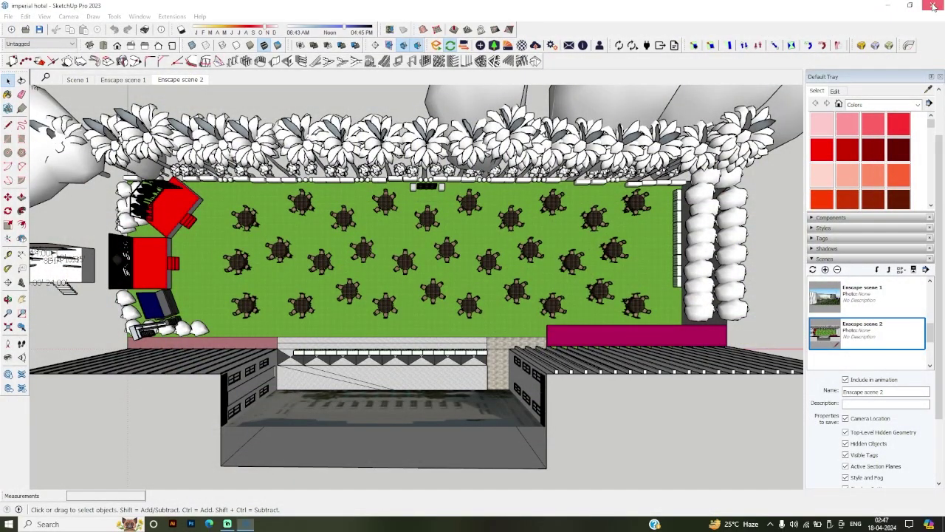
click(227, 524)
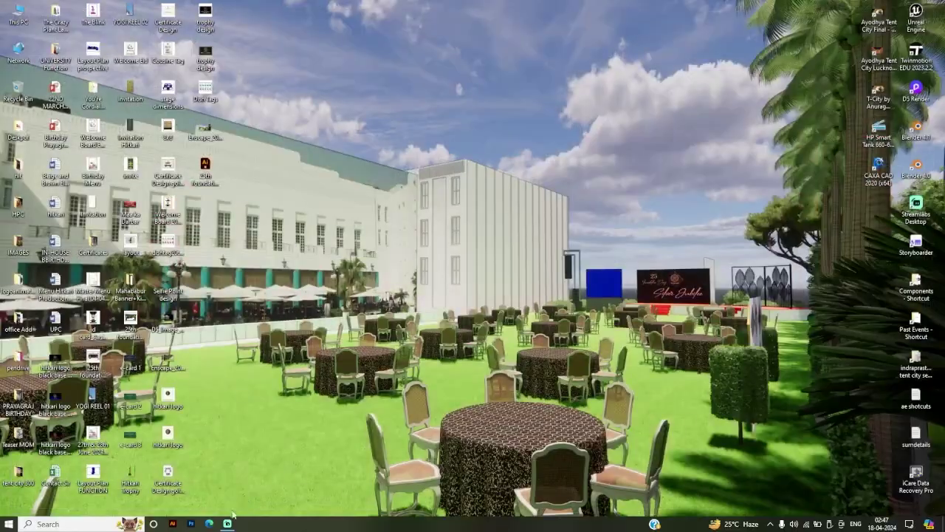
click(227, 524)
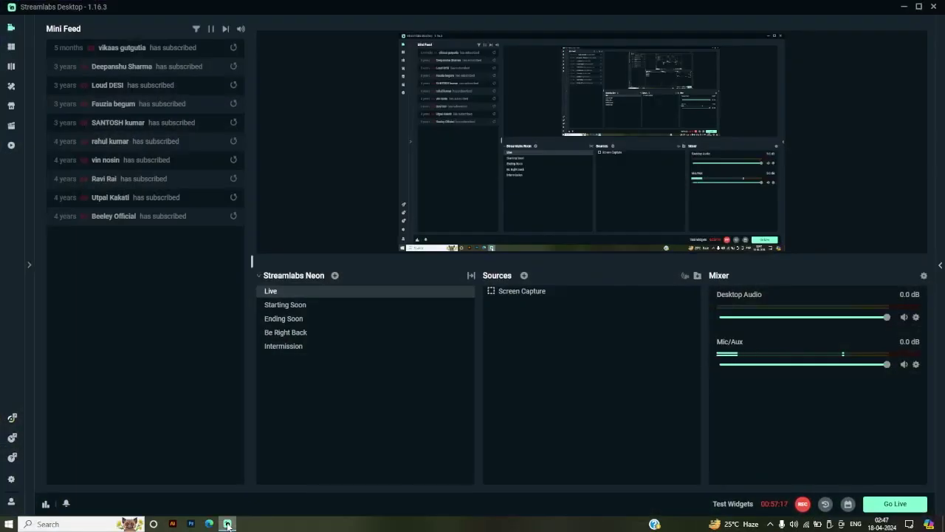